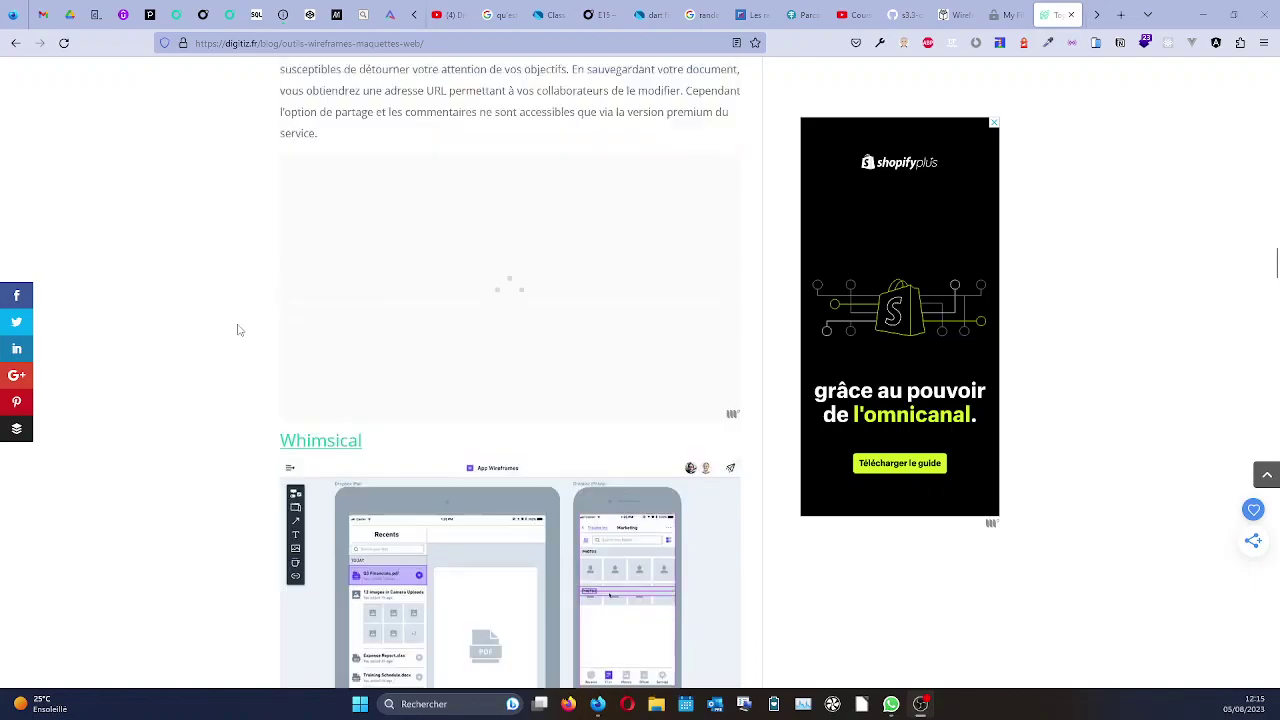
Scroll the digitiz article to the top, then back down to the introduction and Moqups heading.
scroll(240, 330, up, 15)
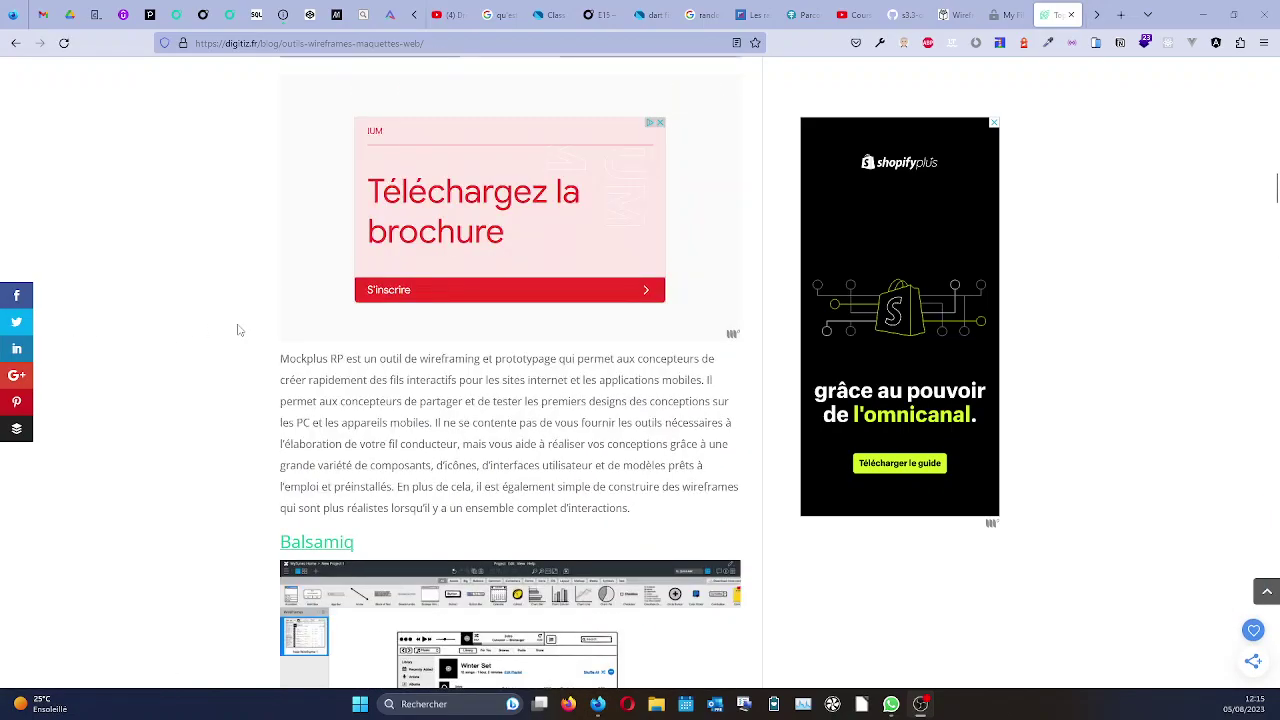
scroll(240, 328, up, 5)
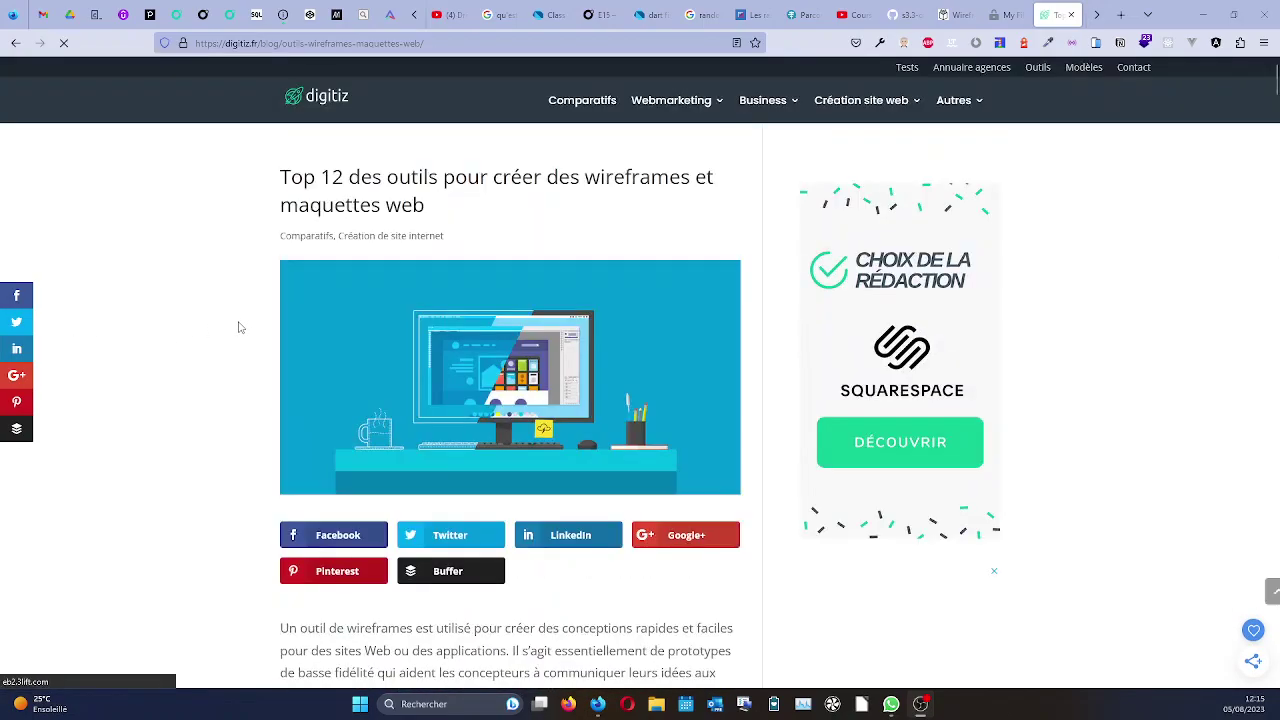
scroll(240, 327, down, 3)
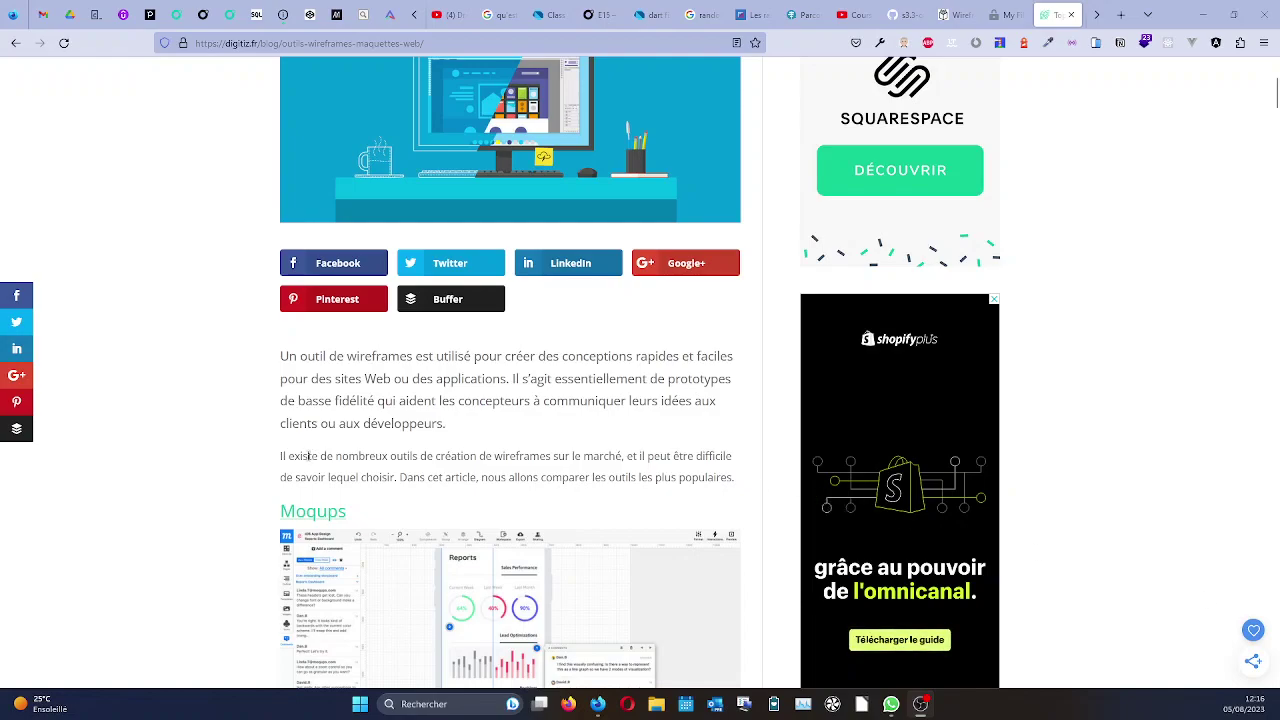
scroll(240, 458, up, 3)
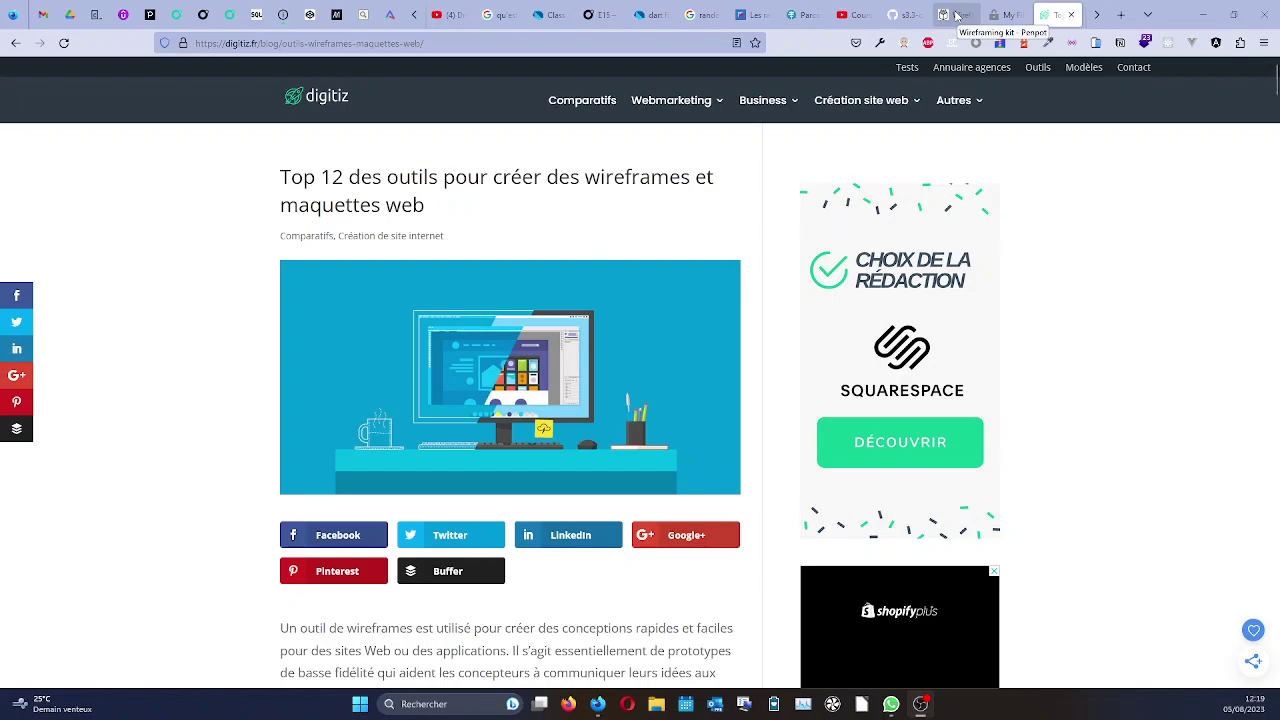
Go from the Wireframing kit tab to the Penpot dashboard and start the 'Commencer le guide' tour.
click(955, 15)
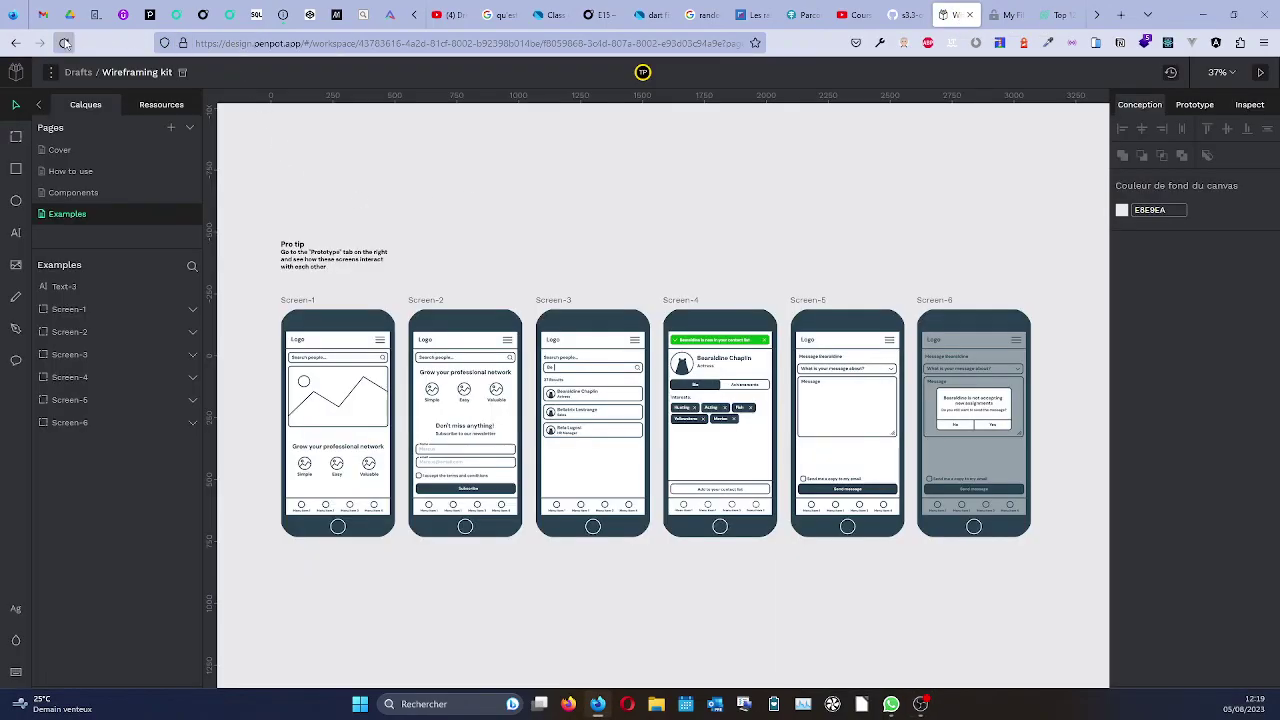
click(18, 72)
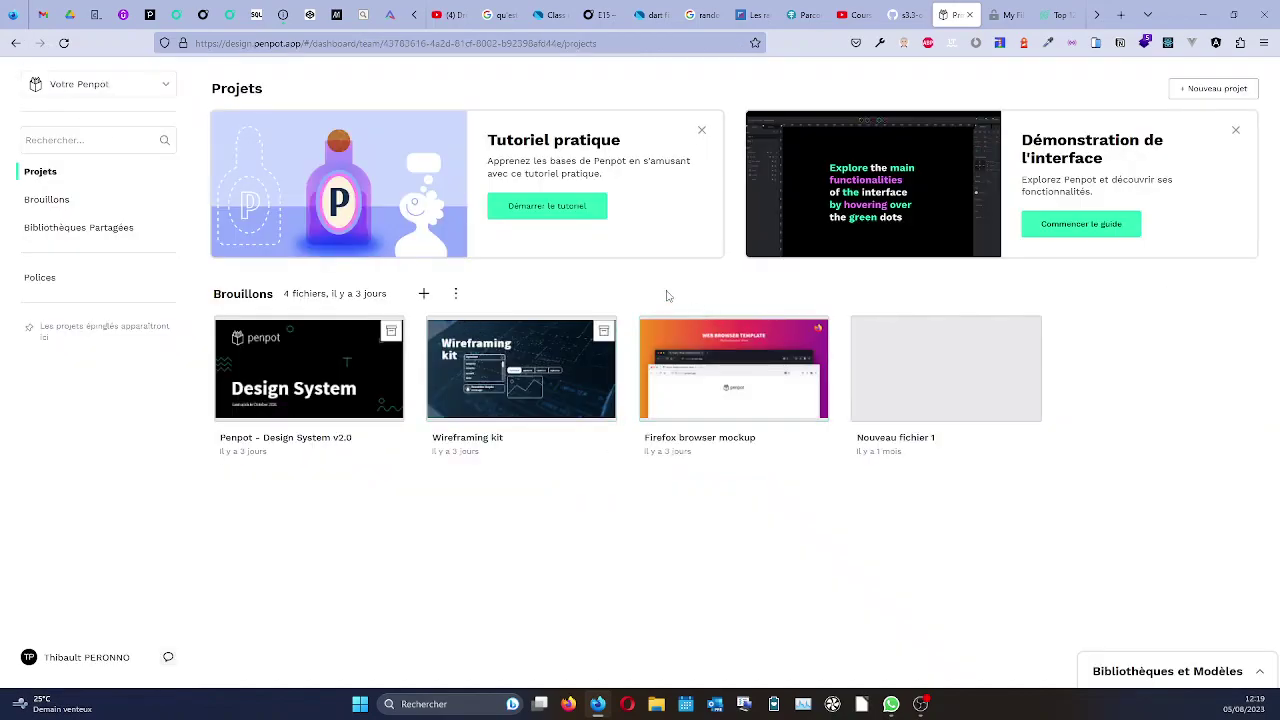
click(1036, 221)
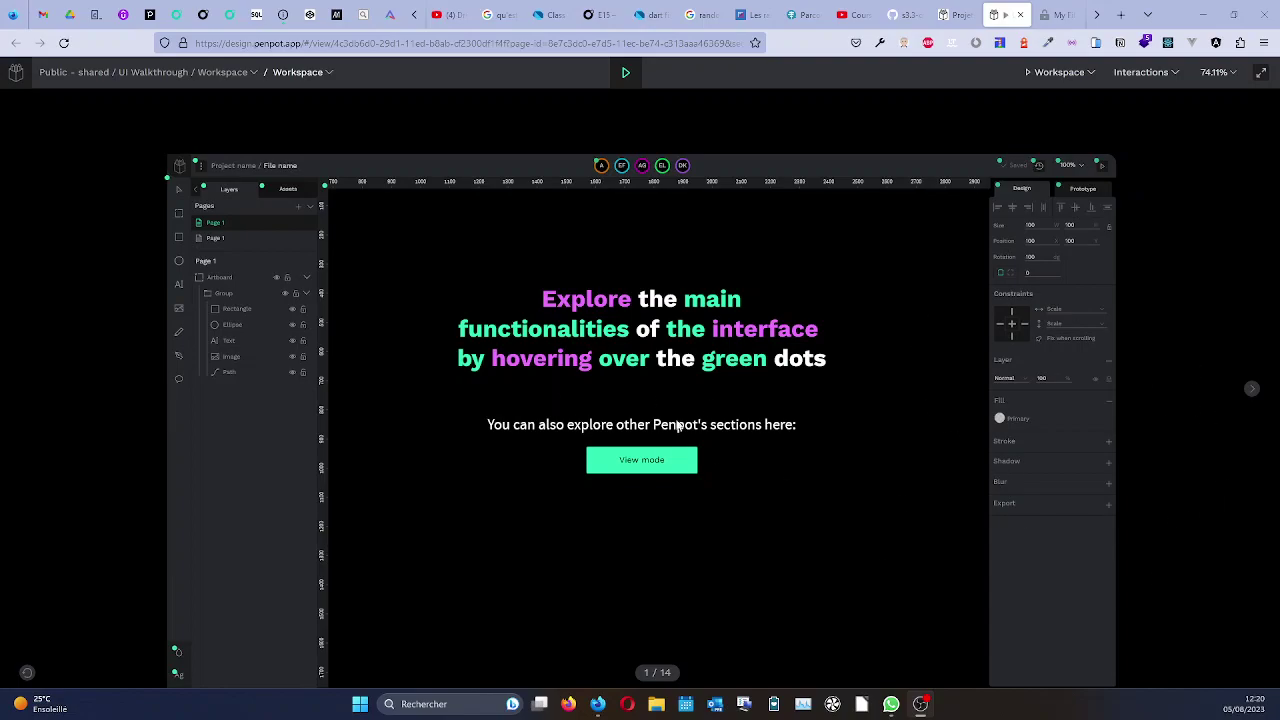
View the tour's toolbar, rulers and design-properties explanations, then return to the Penpot dashboard.
mouse_move(446, 186)
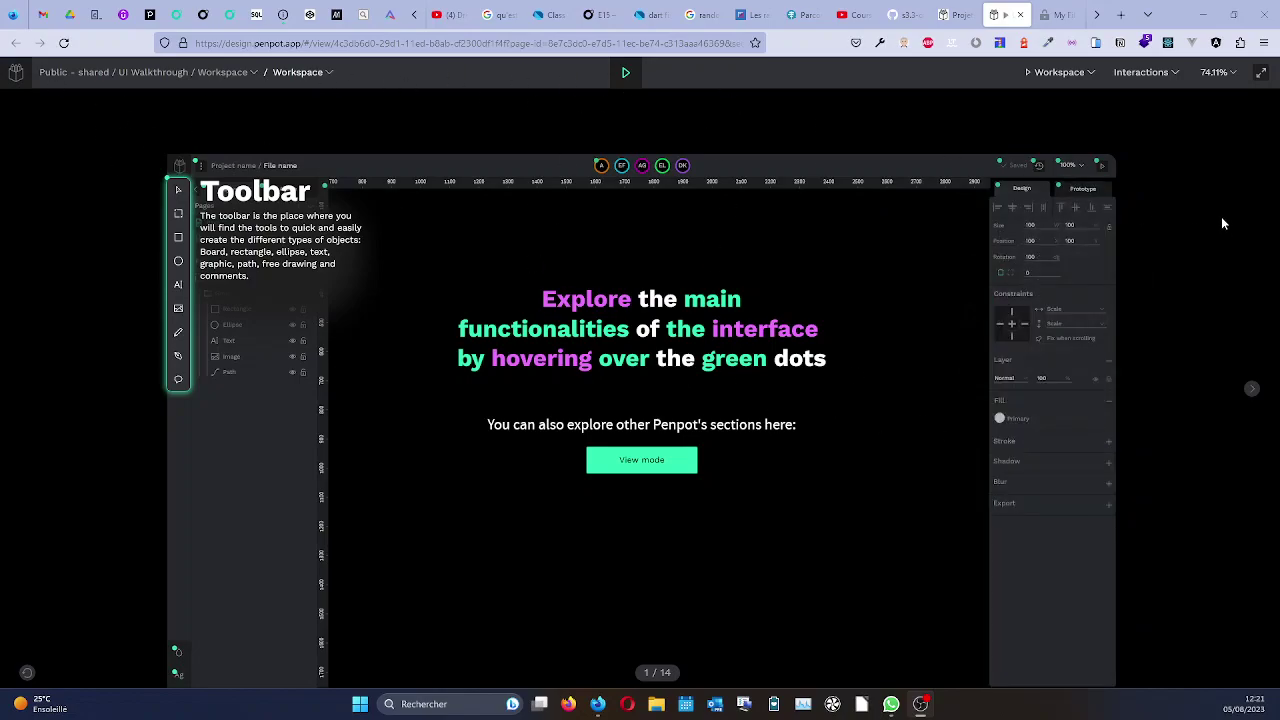
mouse_move(1221, 218)
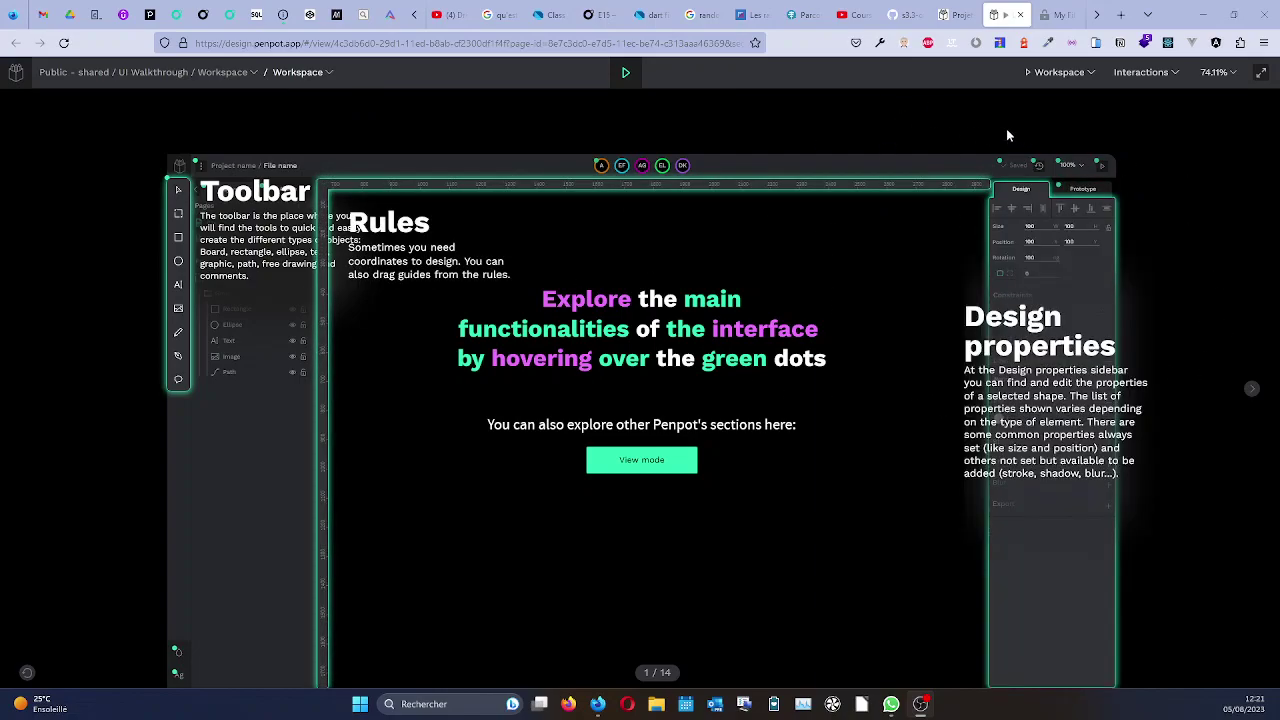
click(952, 14)
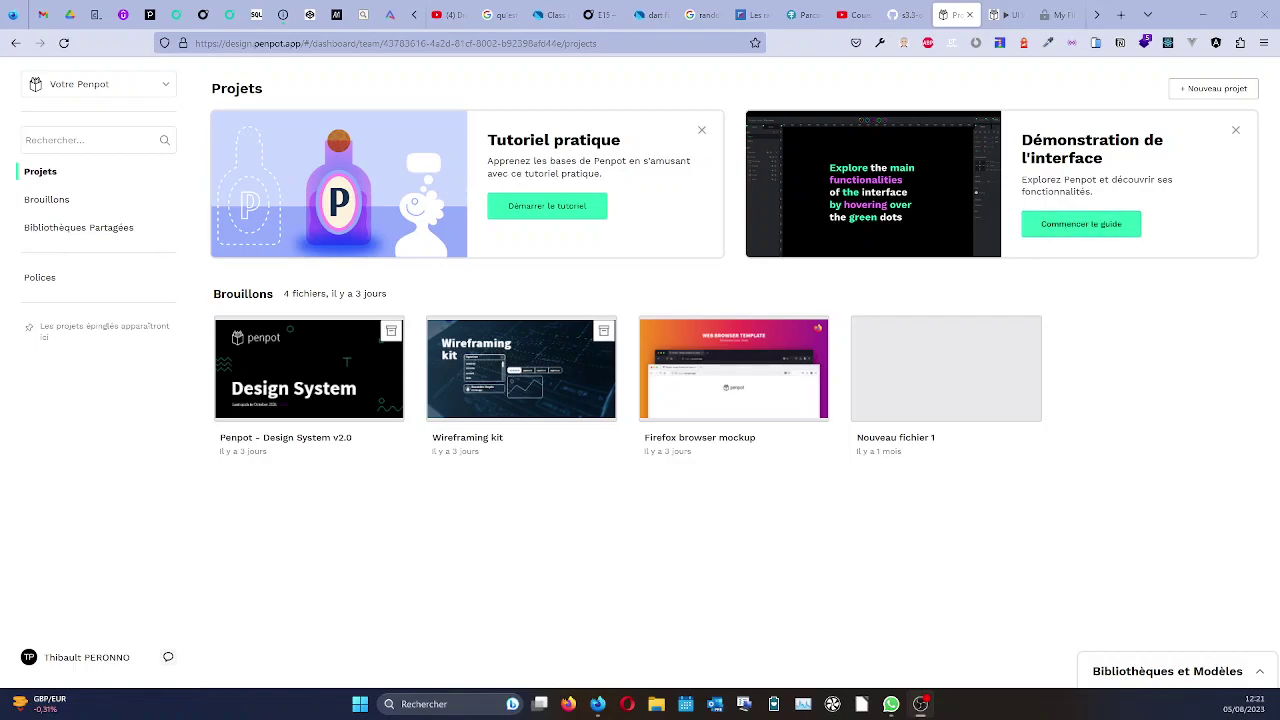
Switch to the Whimsical My Files tab, then on to the digitiz wireframe-tools article.
click(1058, 15)
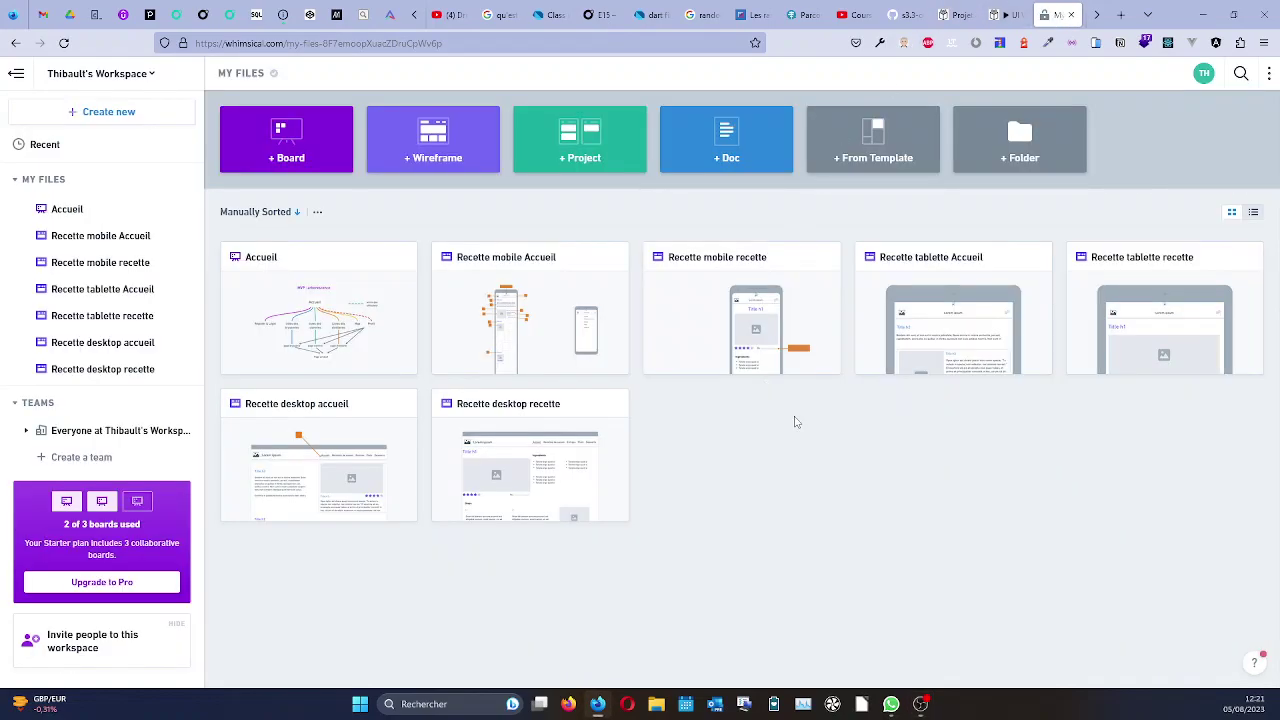
click(1096, 15)
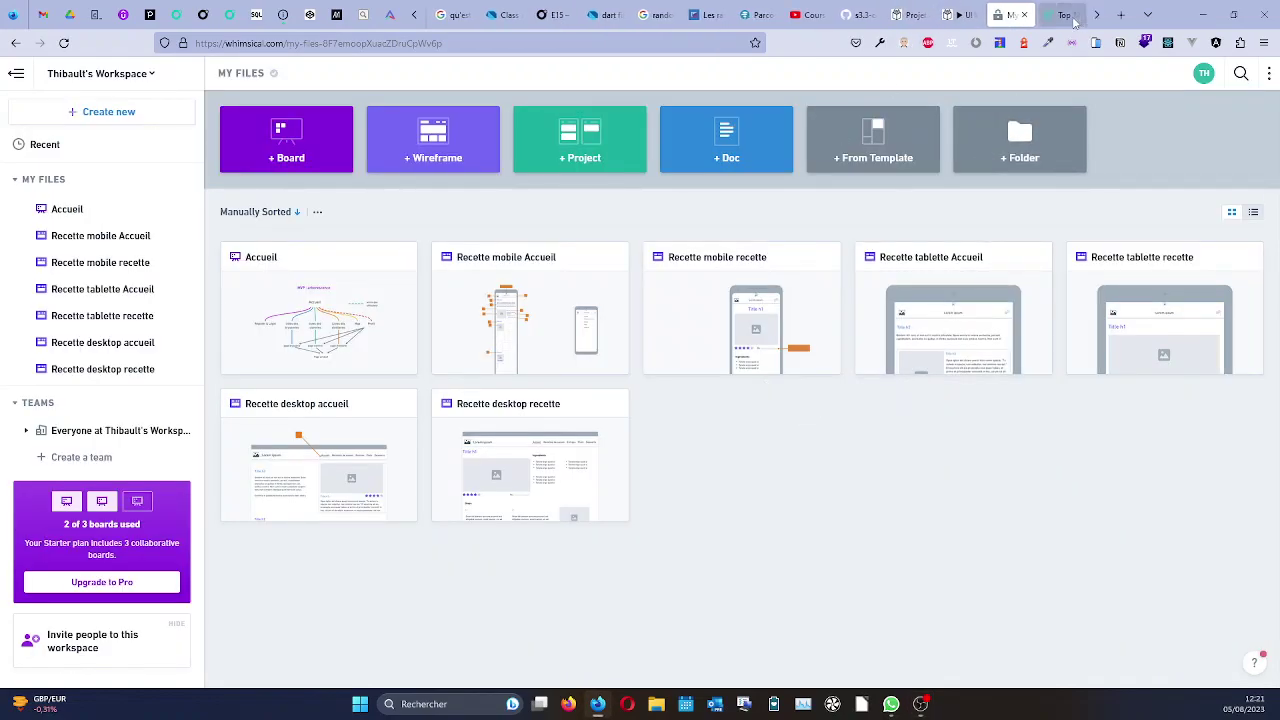
click(1076, 19)
Read down past MockFlow, Mockplus RP, Balsamiq and Wireframe.cc to the Whimsical description.
scroll(230, 363, down, 3)
scroll(230, 363, down, 2)
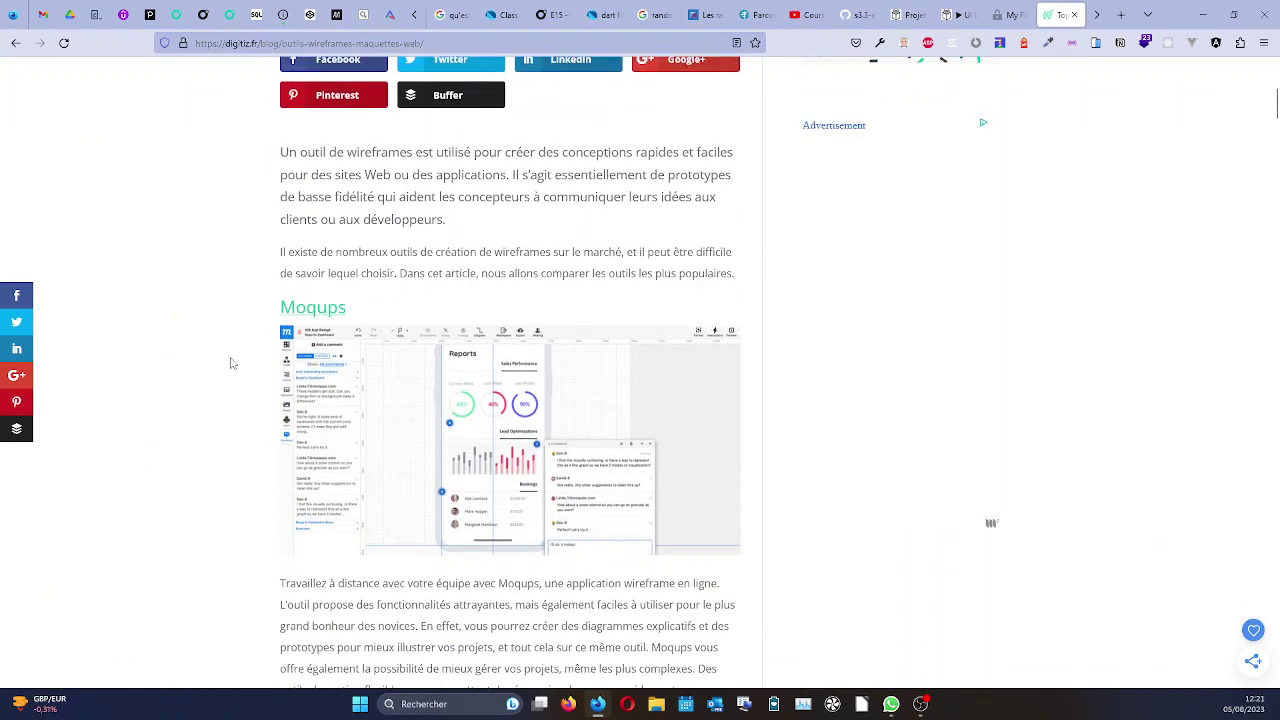
scroll(230, 363, down, 2)
scroll(230, 363, down, 3)
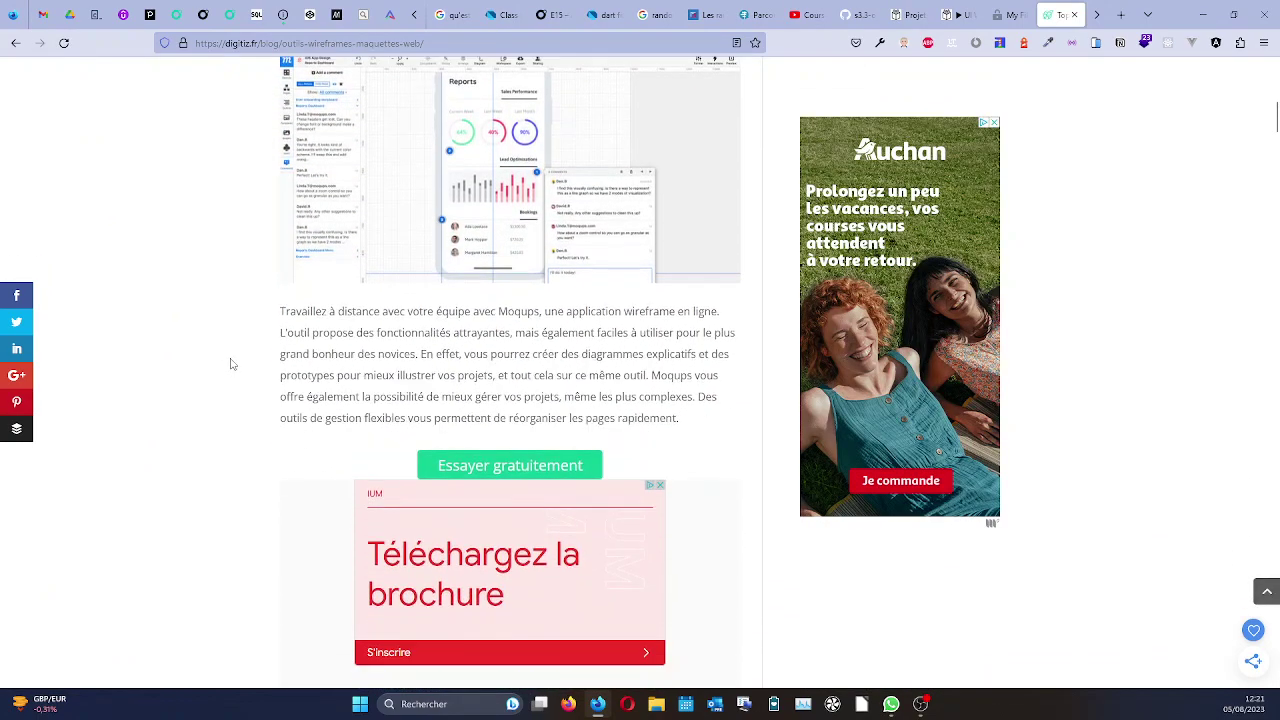
scroll(230, 363, up, 3)
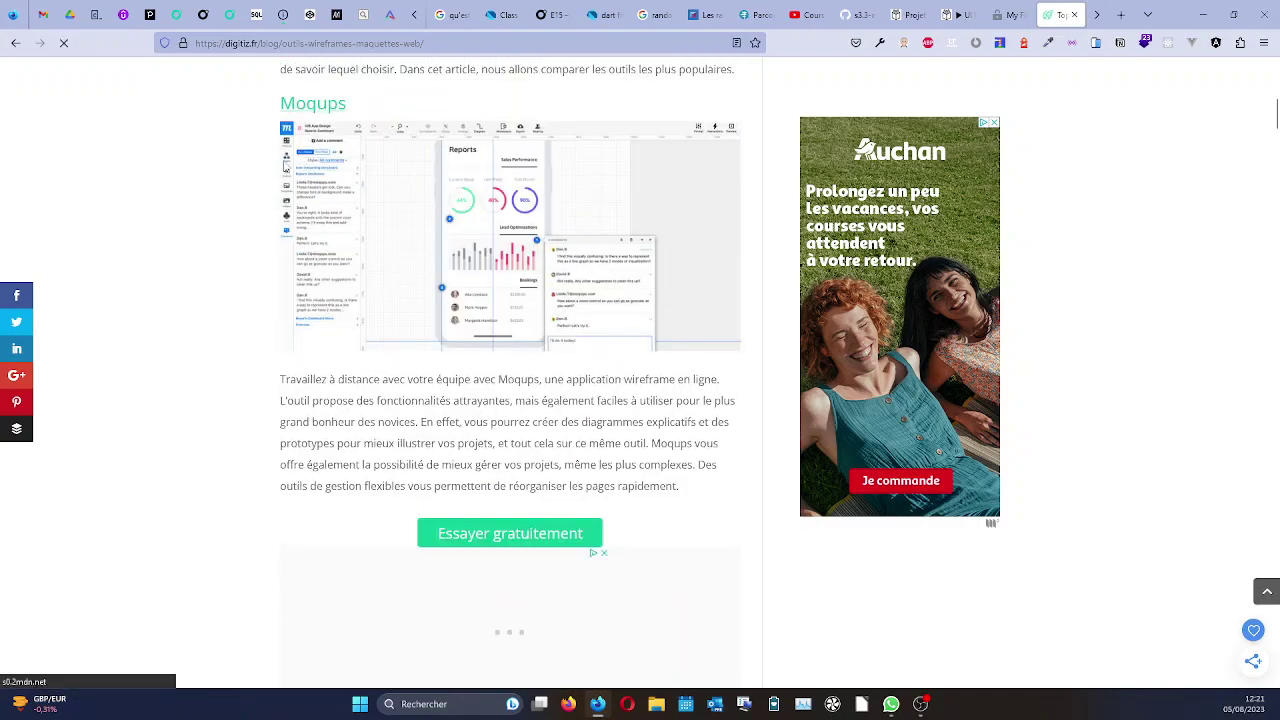
scroll(220, 472, down, 5)
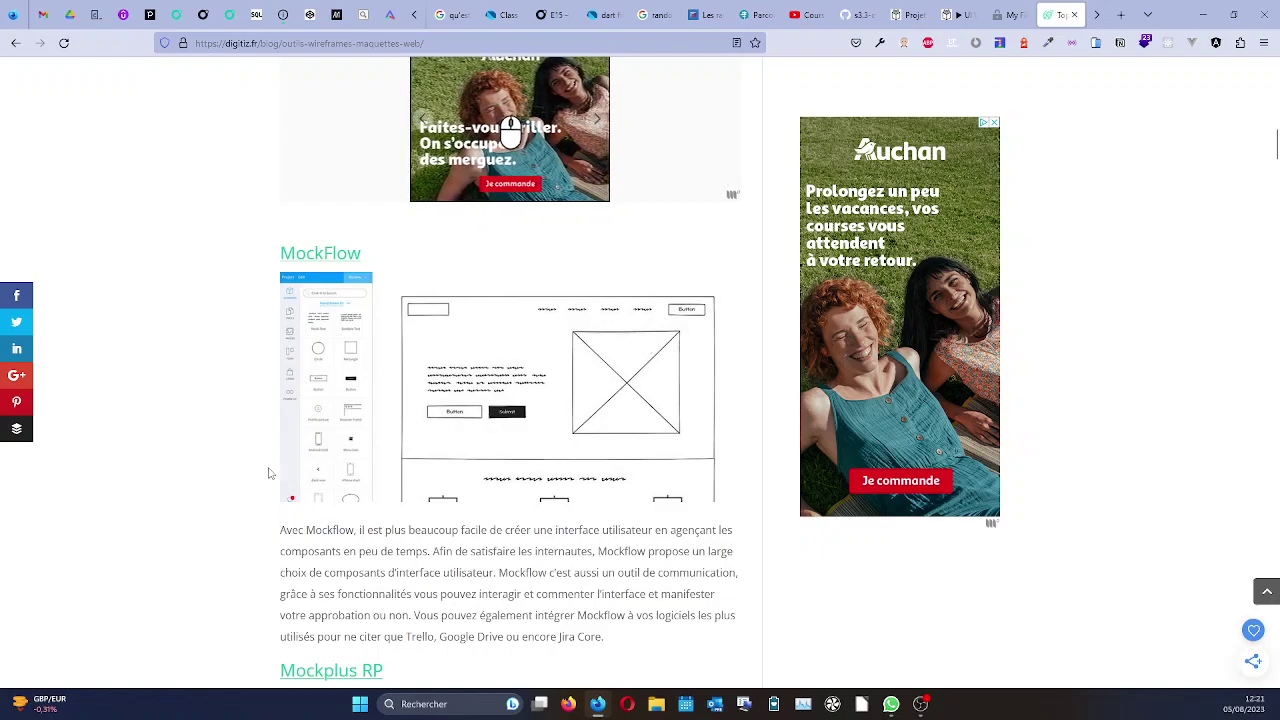
scroll(737, 452, down, 1)
scroll(600, 455, down, 3)
scroll(231, 360, down, 3)
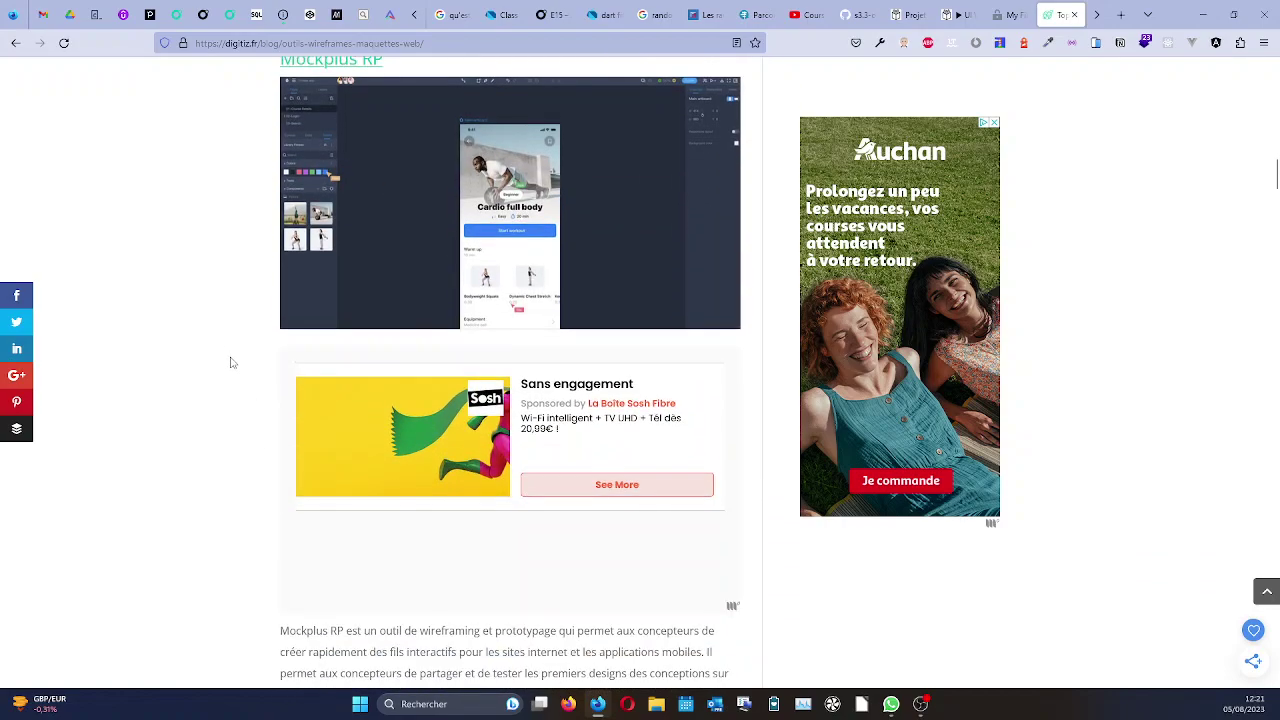
scroll(231, 362, down, 4)
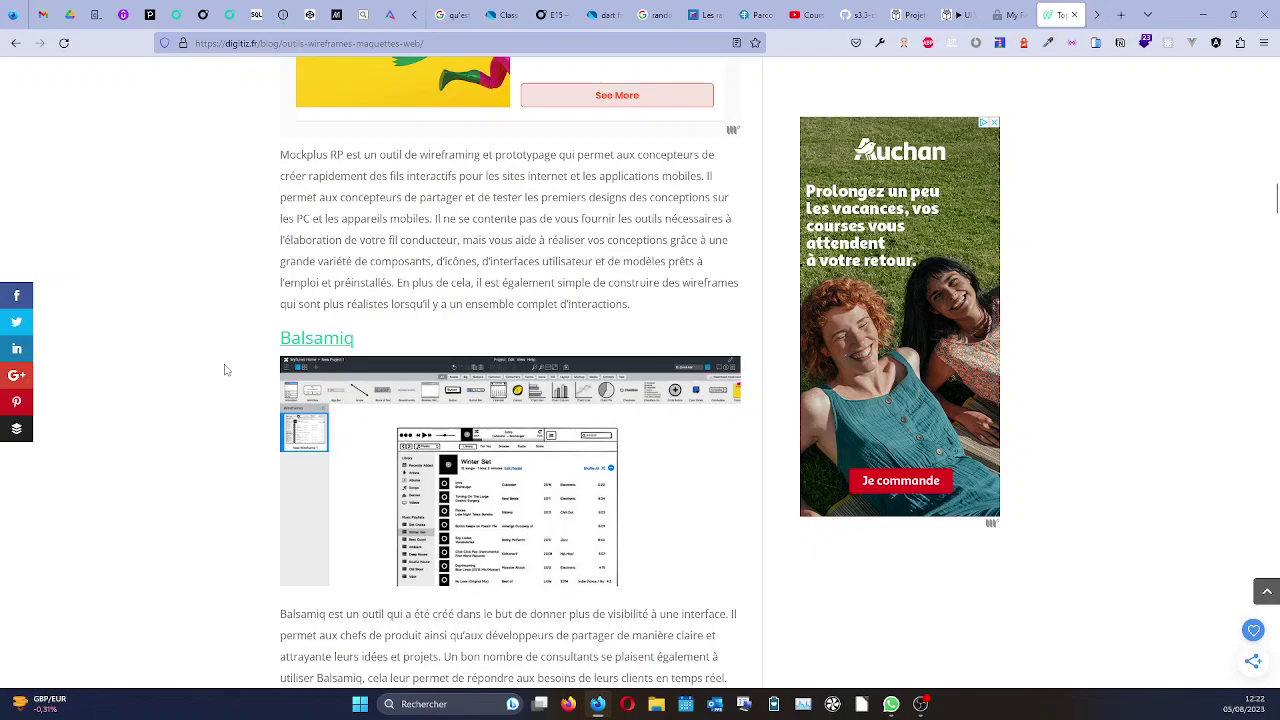
scroll(226, 370, down, 6)
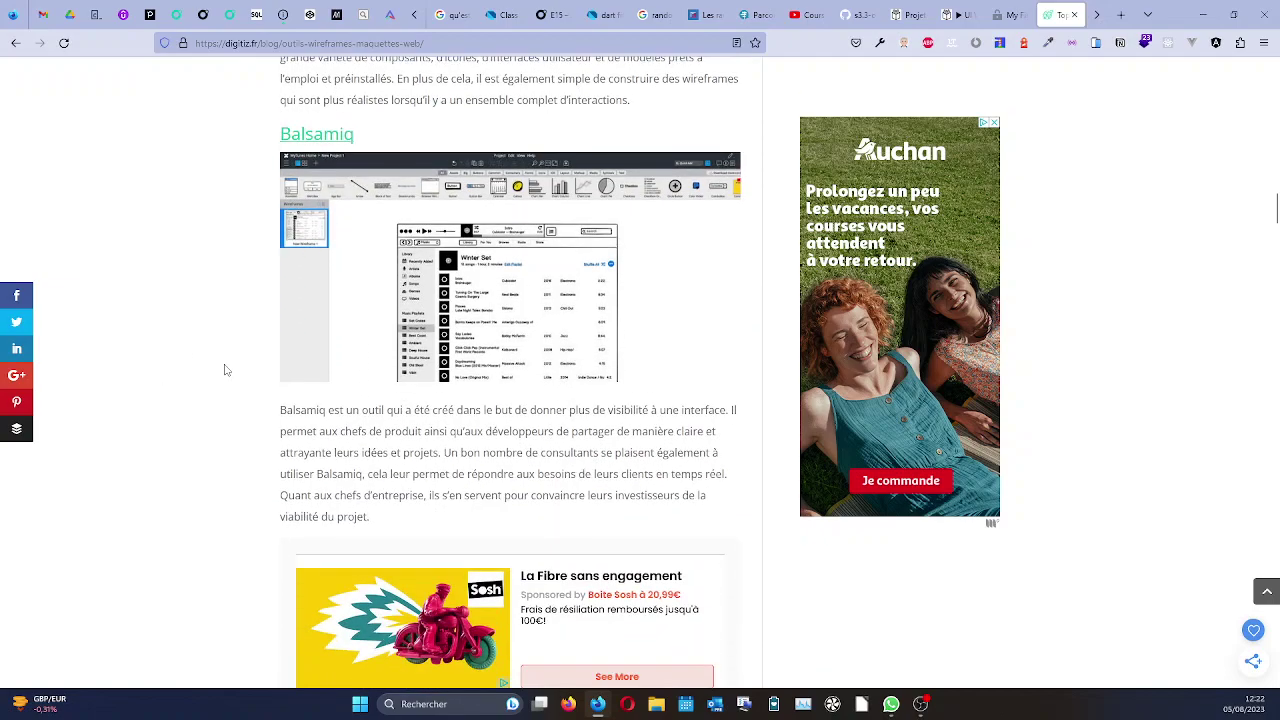
scroll(226, 370, down, 1)
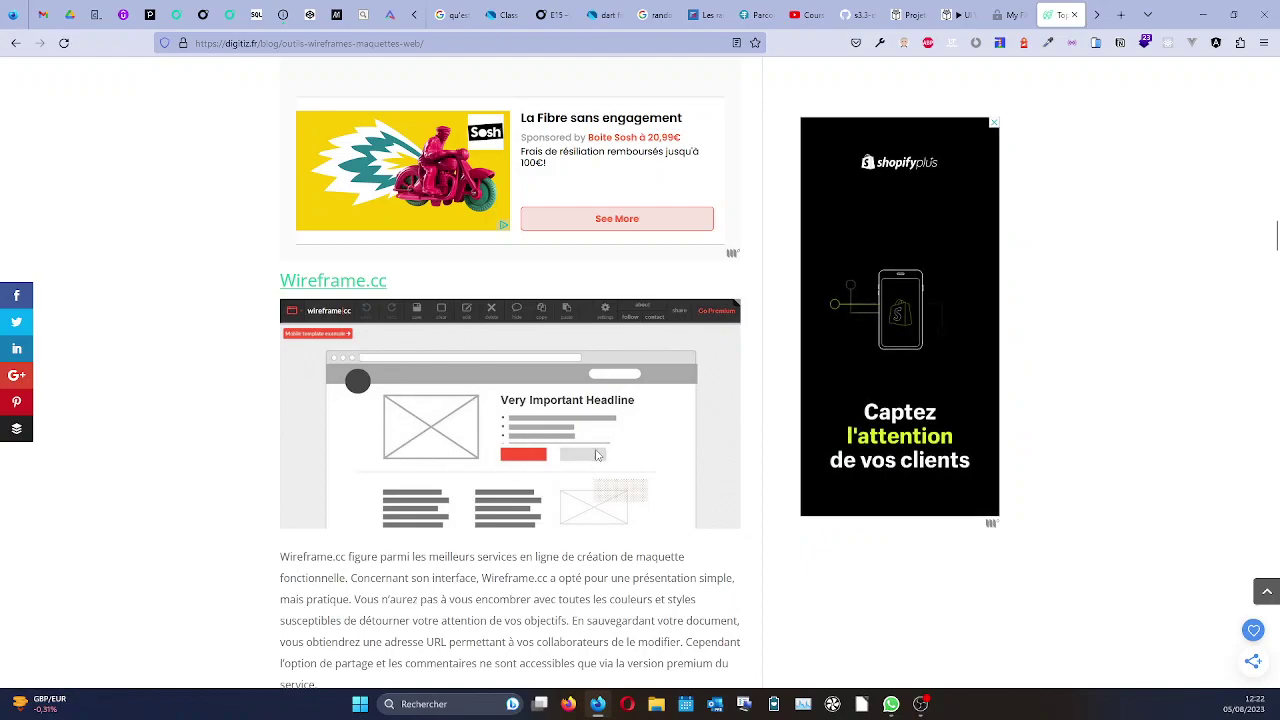
scroll(220, 422, down, 4)
scroll(220, 422, down, 1)
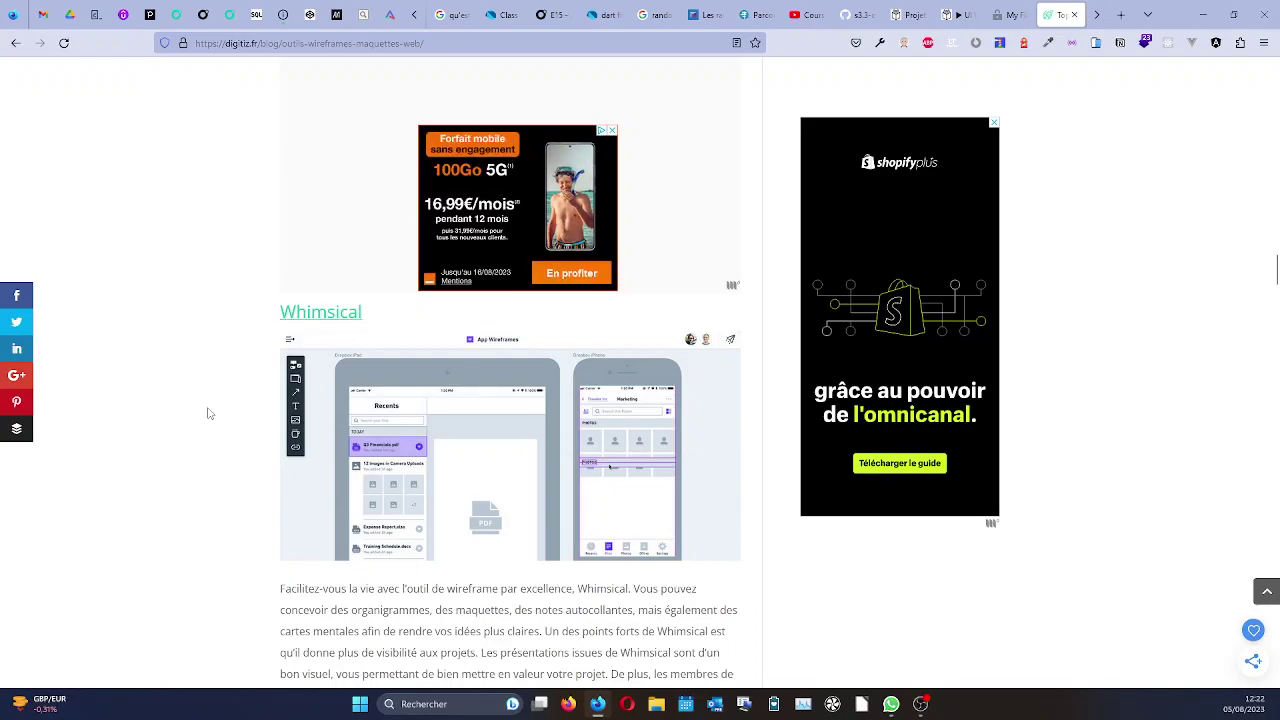
scroll(208, 413, down, 2)
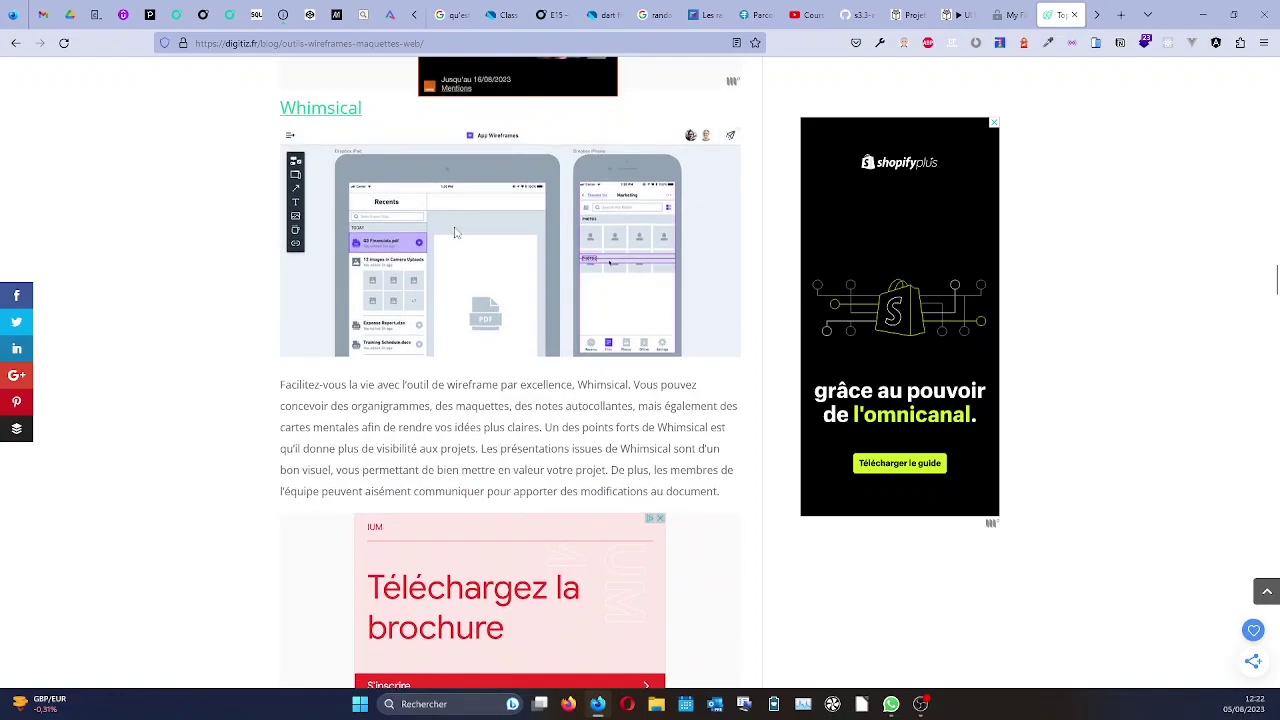
scroll(205, 391, down, 3)
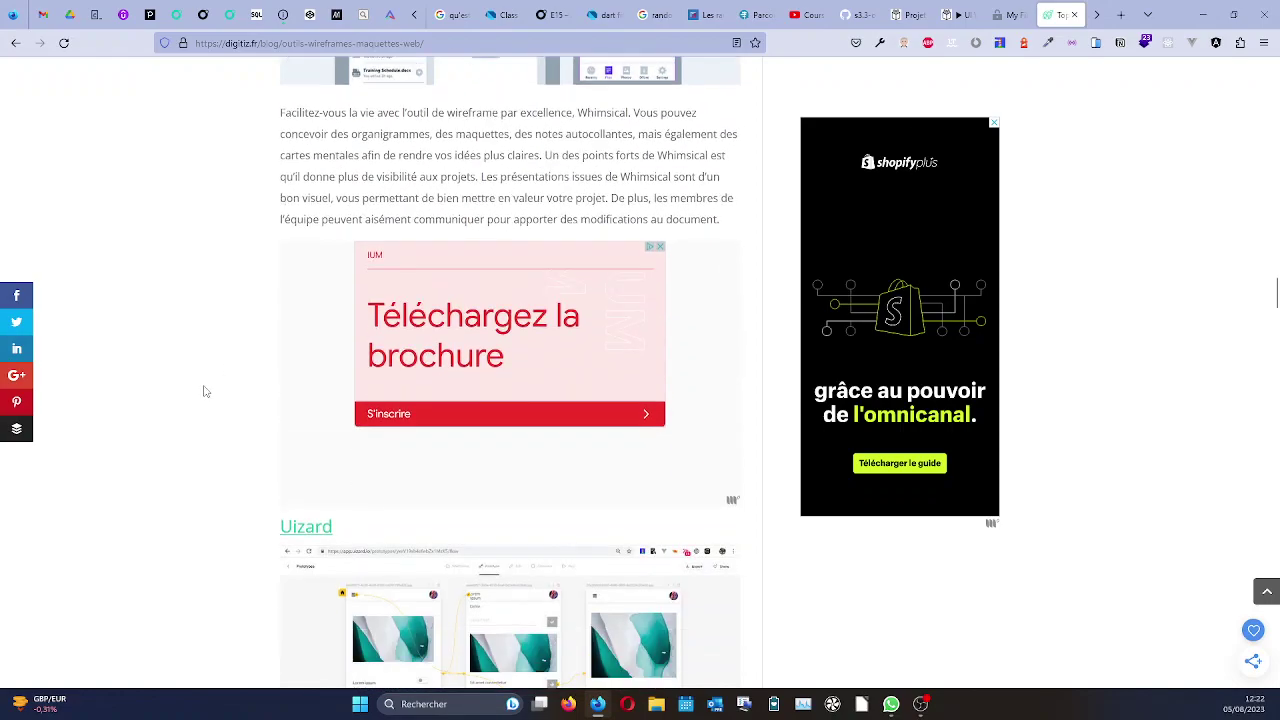
scroll(205, 391, down, 2)
scroll(204, 391, down, 4)
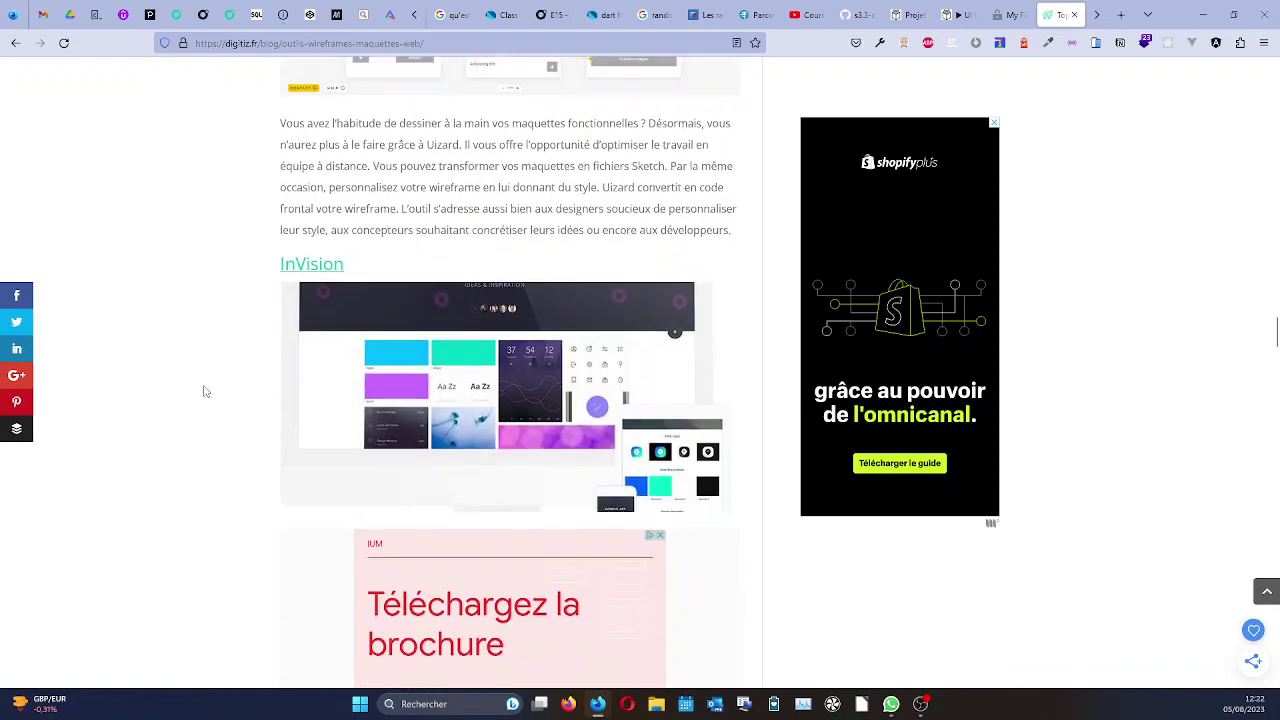
scroll(204, 391, up, 6)
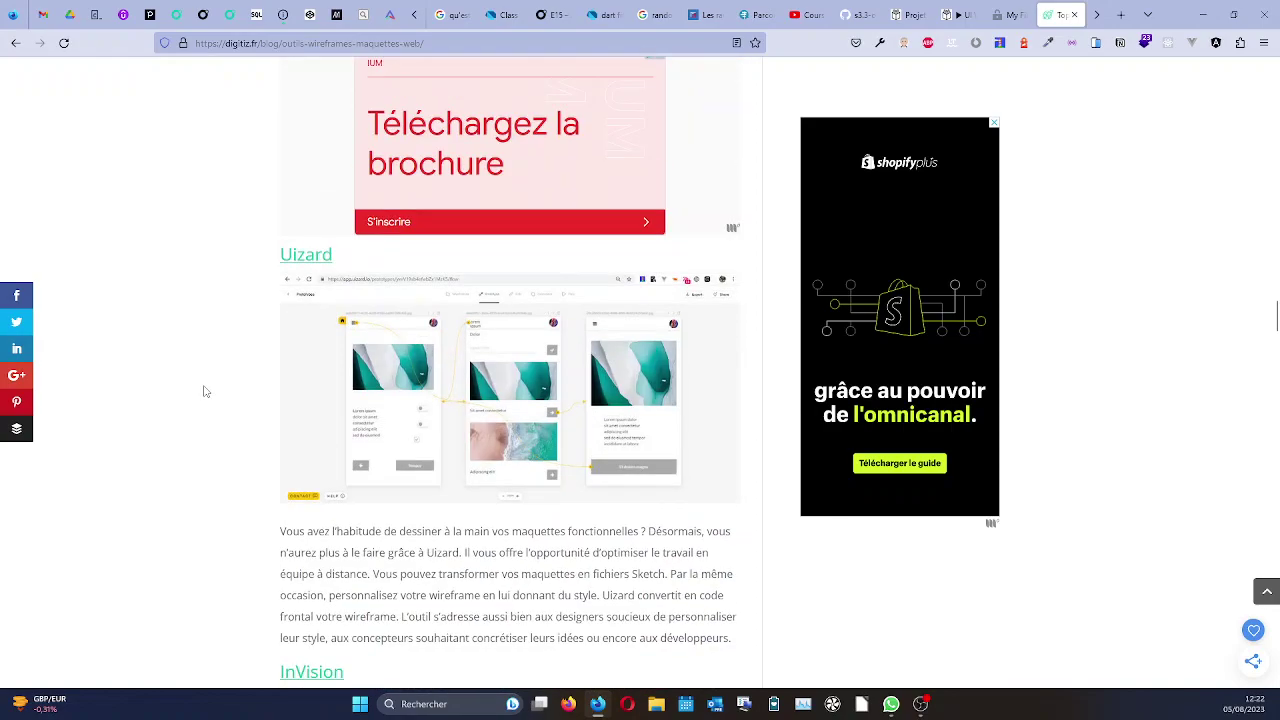
scroll(204, 391, up, 3)
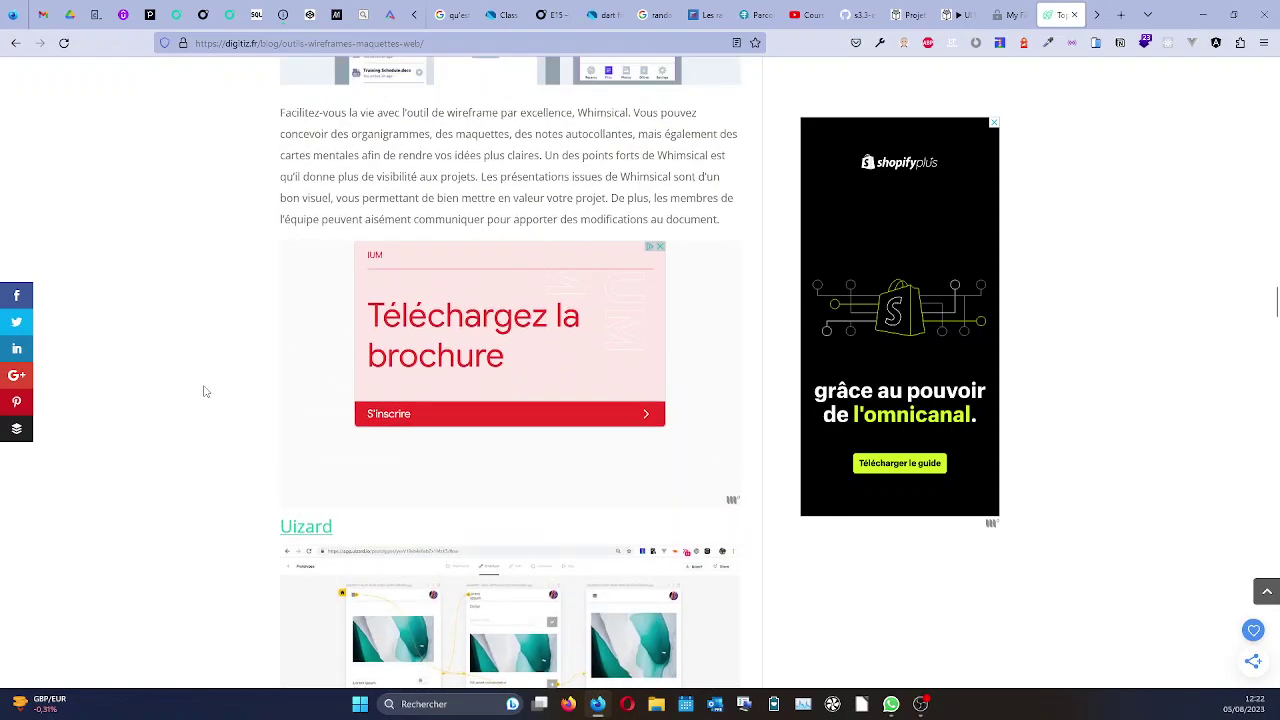
scroll(204, 391, up, 4)
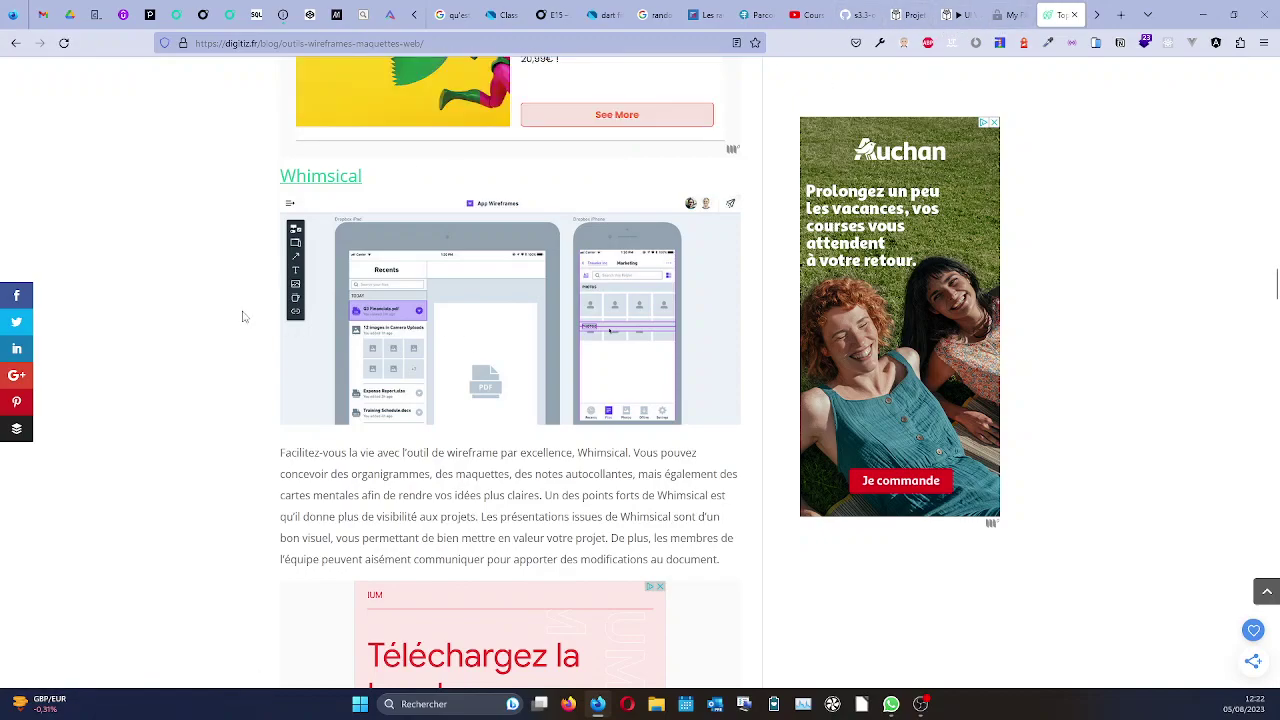
Bring the article's Whimsical section into view, then switch to the Penpot tab.
scroll(242, 316, down, 6)
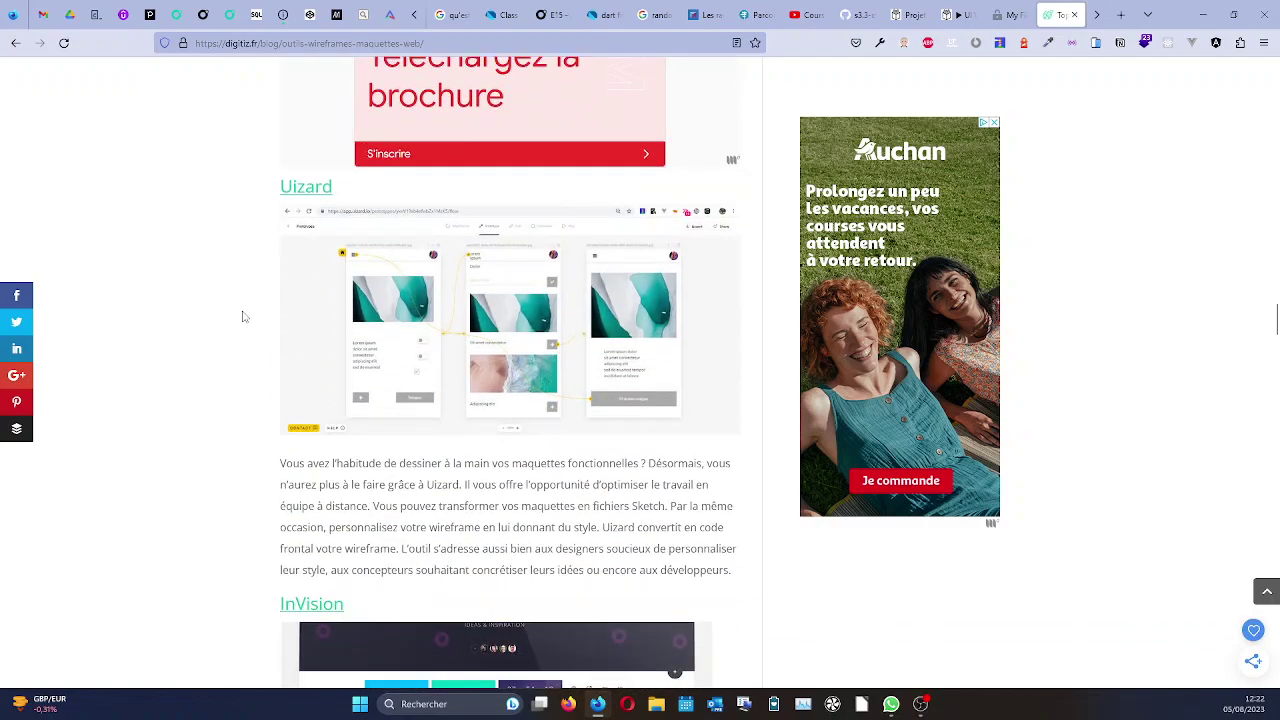
scroll(242, 316, down, 6)
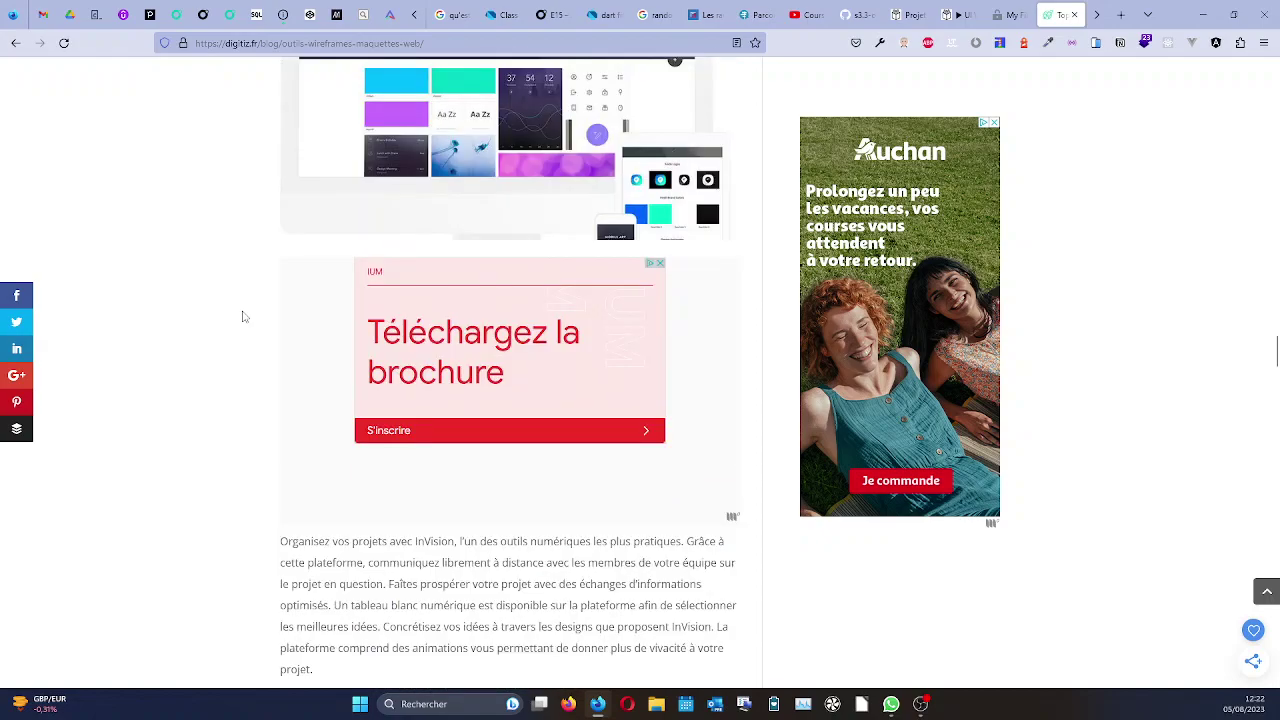
scroll(242, 316, down, 2)
scroll(243, 317, up, 10)
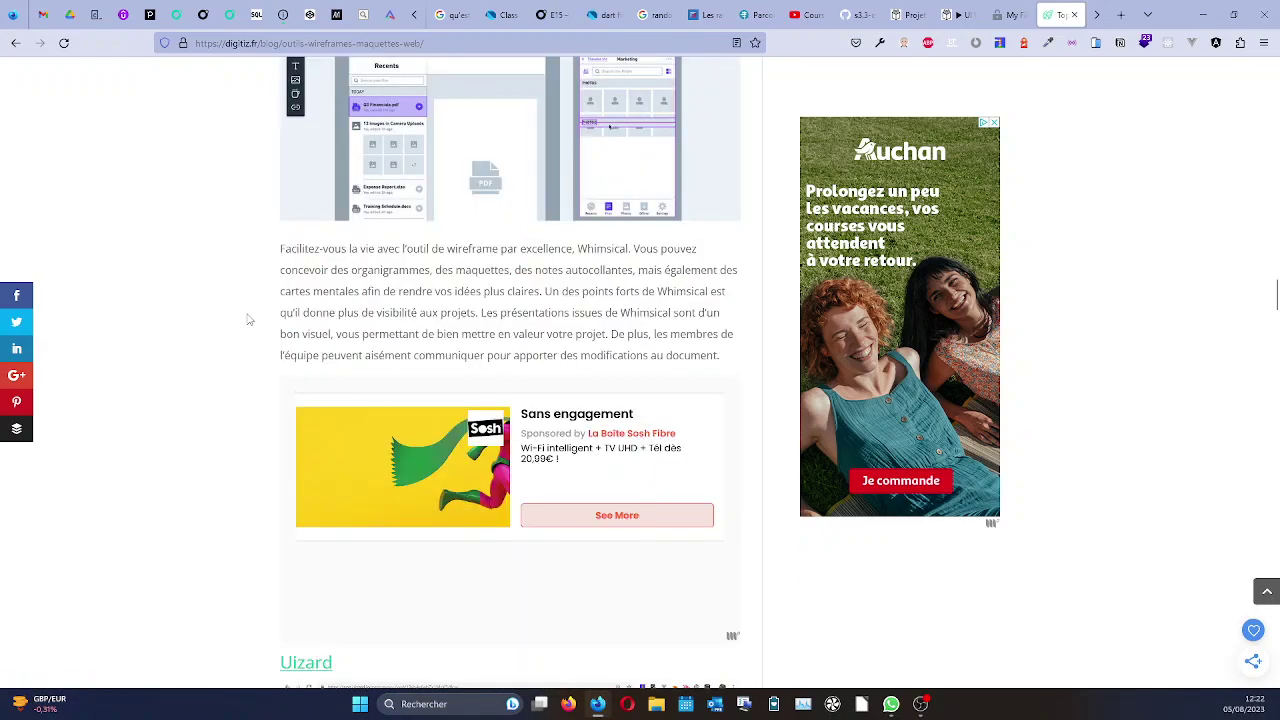
scroll(249, 319, up, 2)
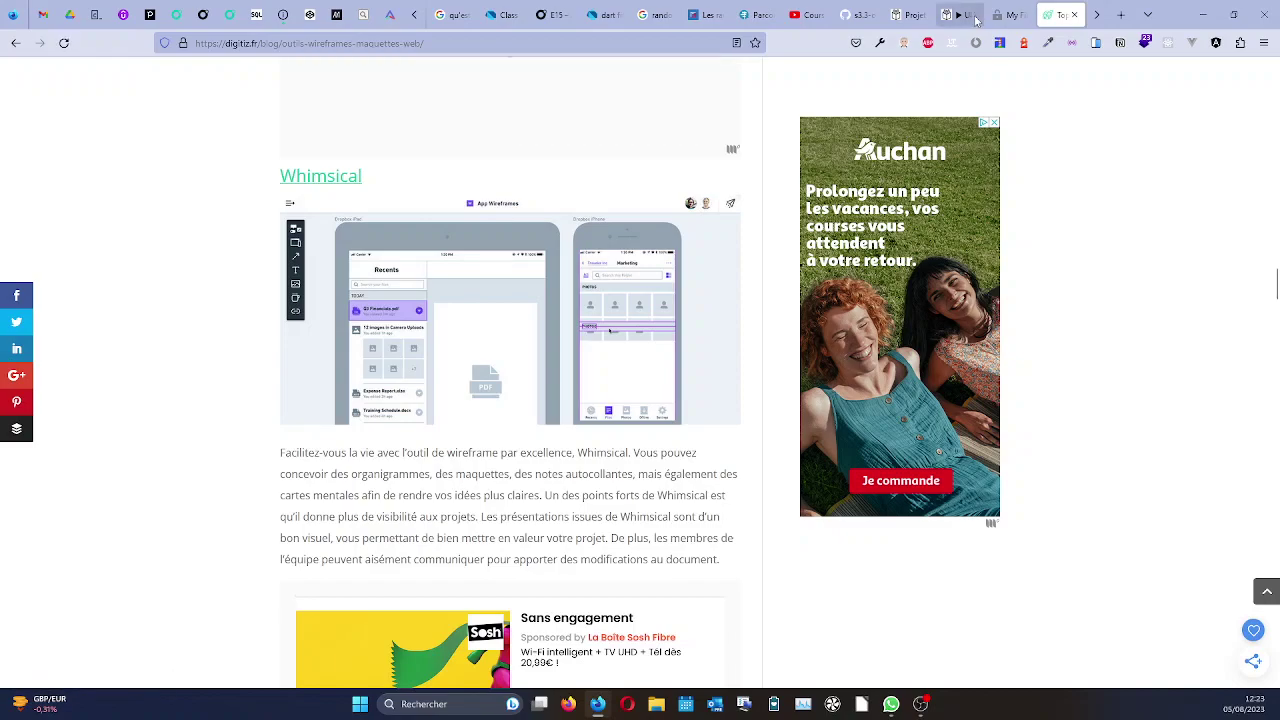
click(965, 17)
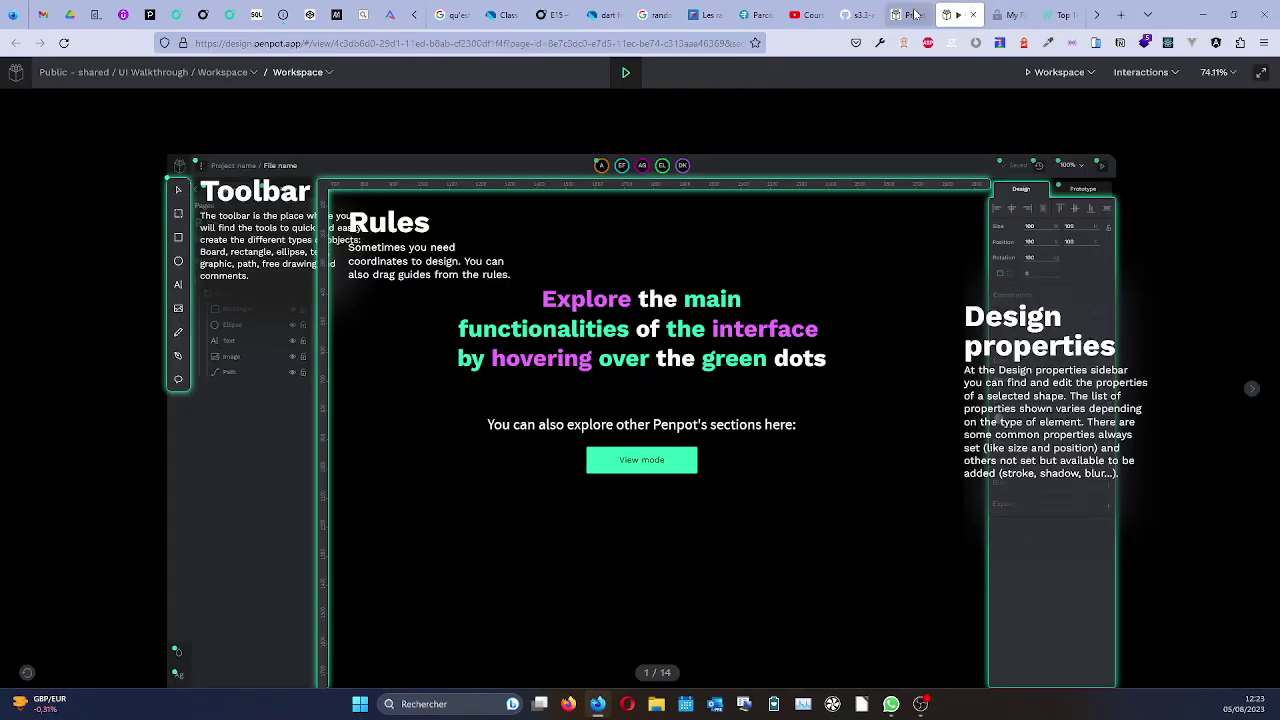
Open the Wireframing kit from the Projets dashboard and view its How to use and Components pages.
click(914, 15)
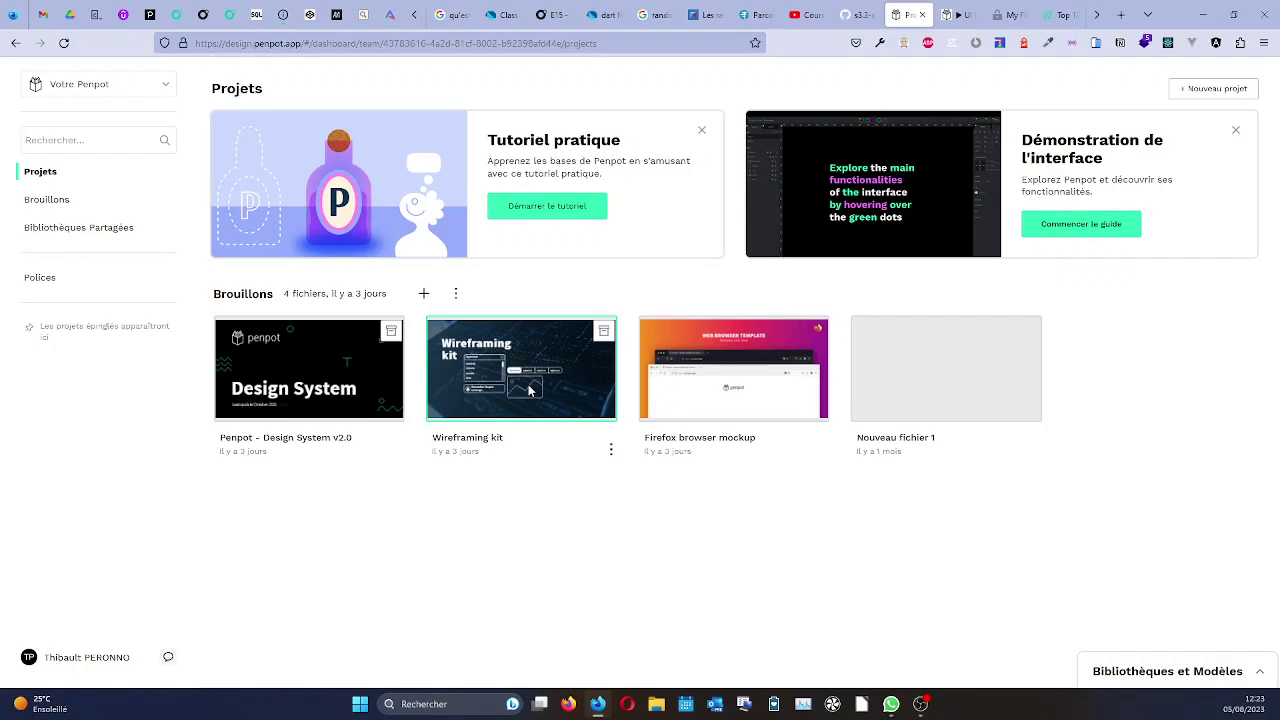
double_click(530, 390)
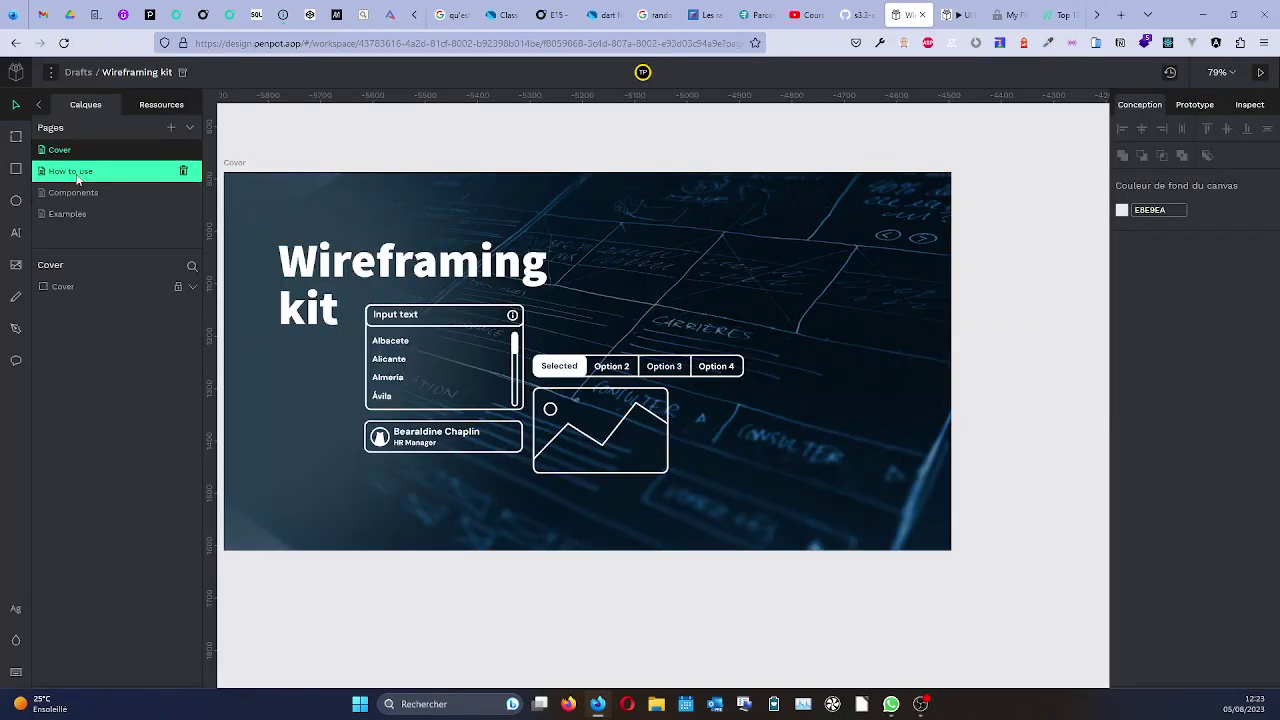
click(77, 175)
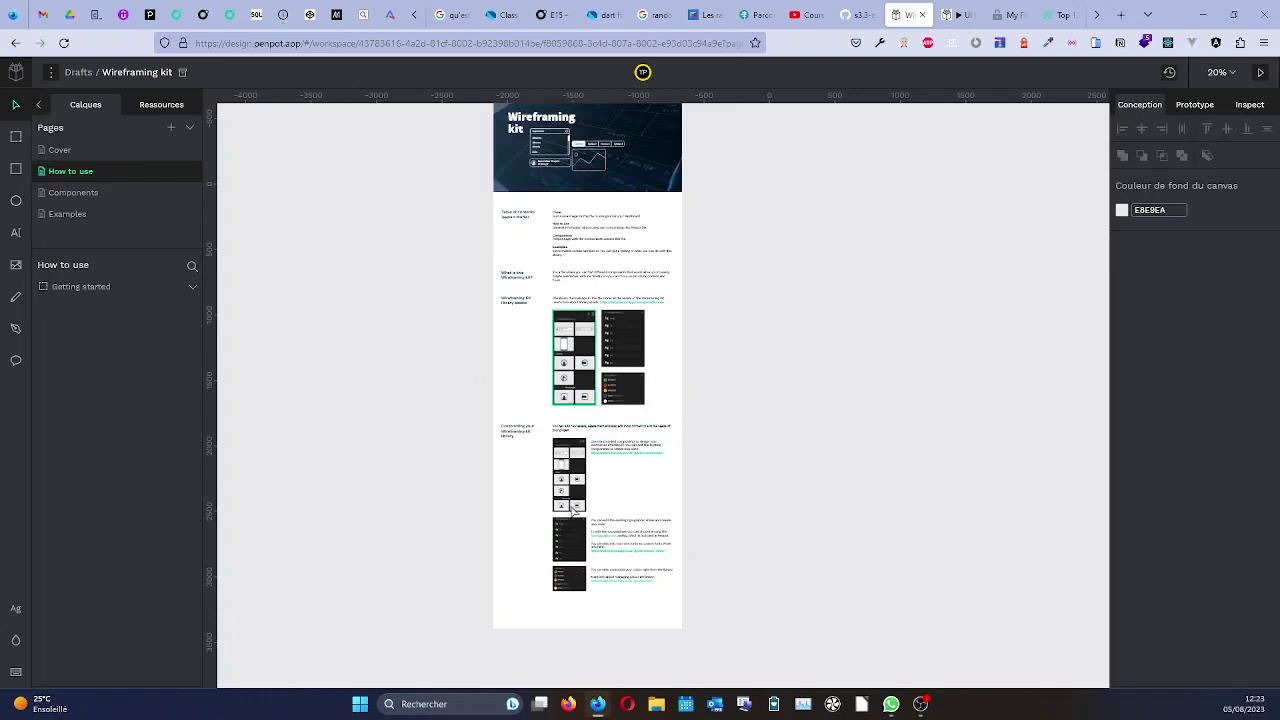
scroll(564, 468, up, 10)
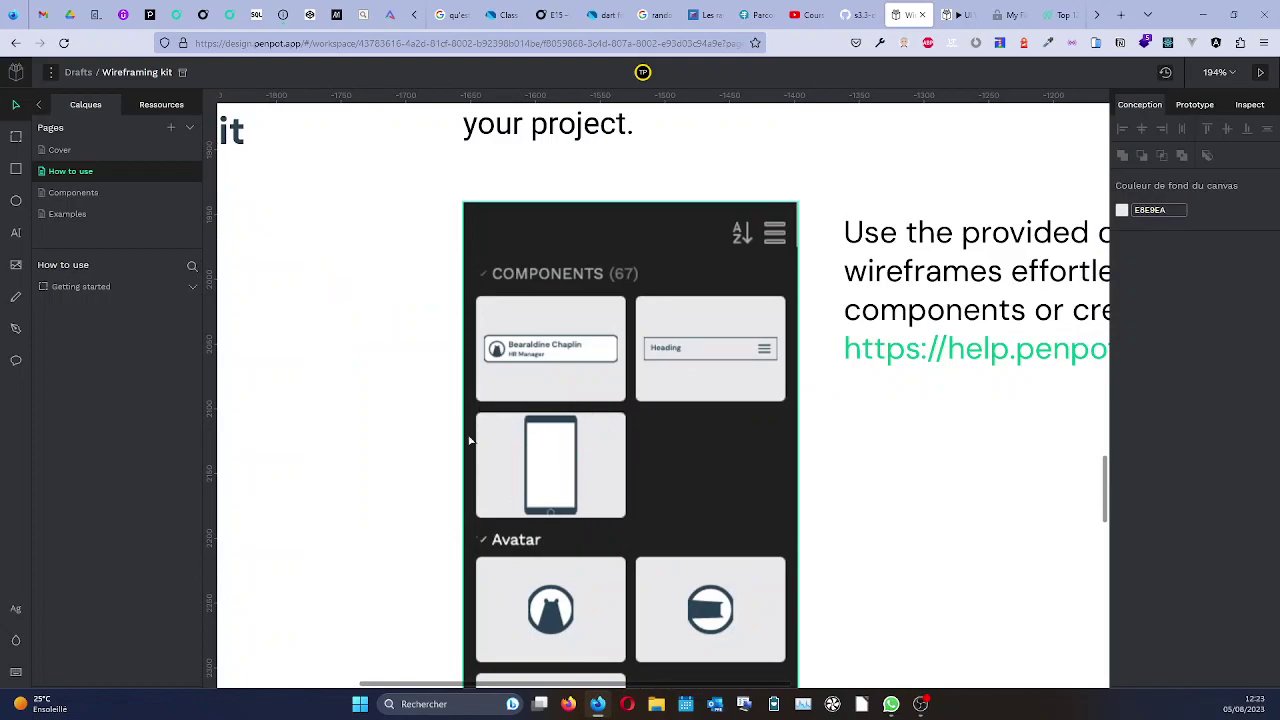
click(70, 192)
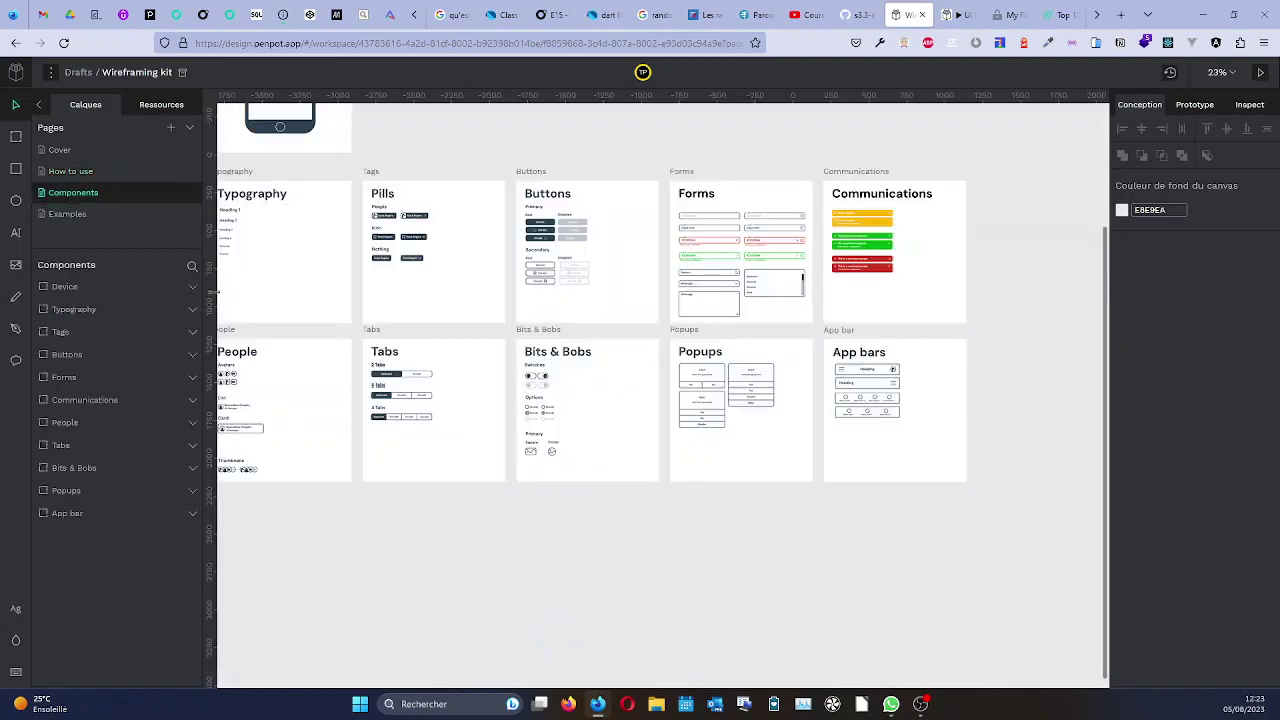
Zoom around the Components page boards, then close the kit back to the Penpot dashboard.
scroll(437, 346, down, 3)
scroll(437, 346, up, 3)
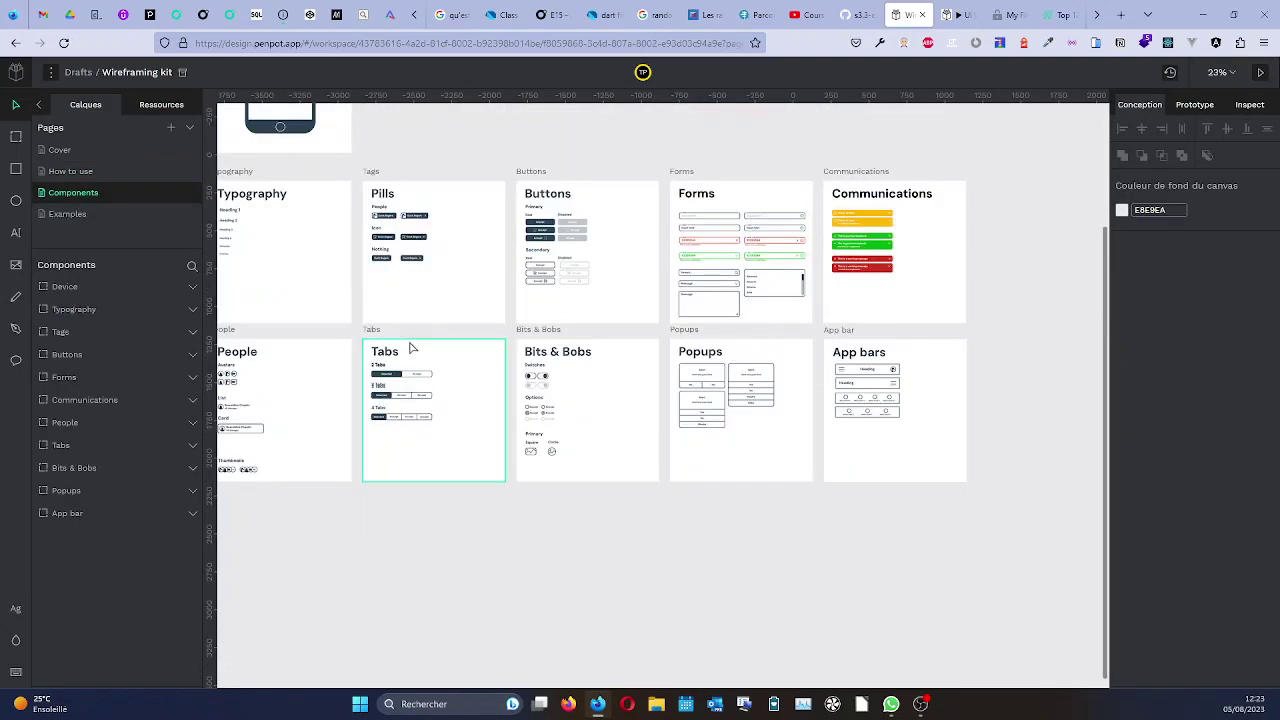
scroll(408, 346, down, 5)
scroll(360, 264, up, 5)
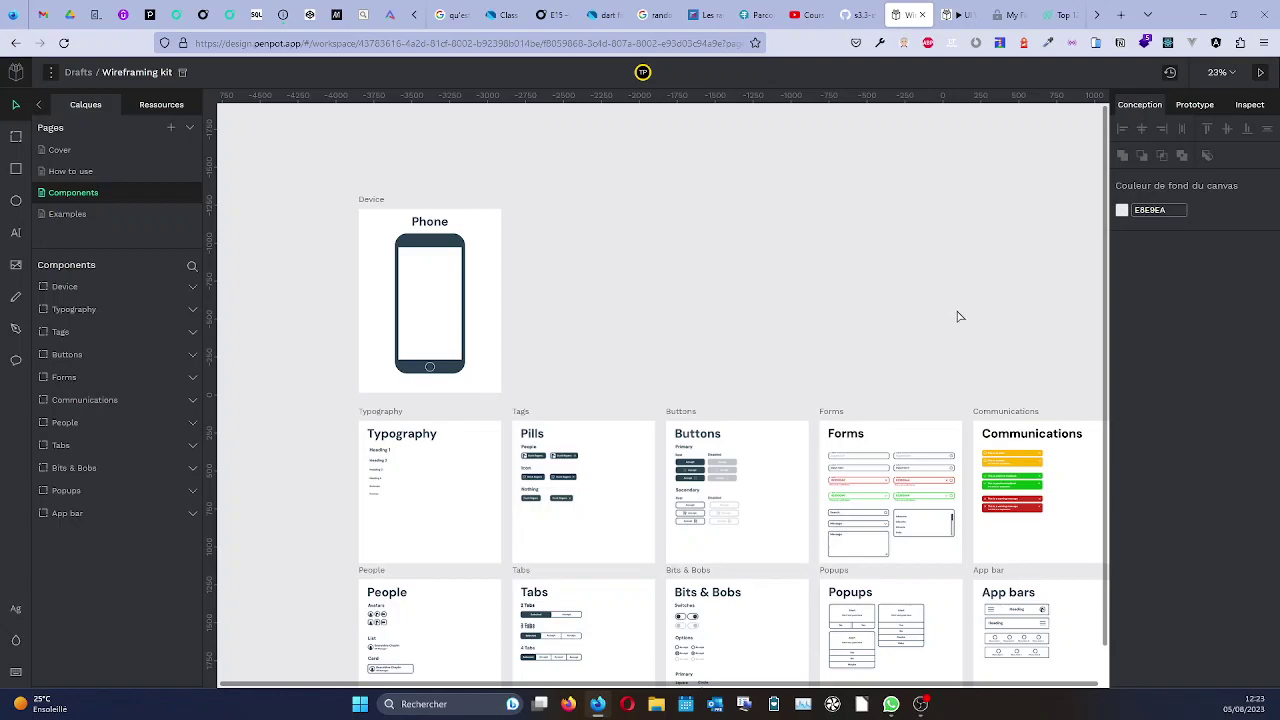
scroll(908, 304, down, 4)
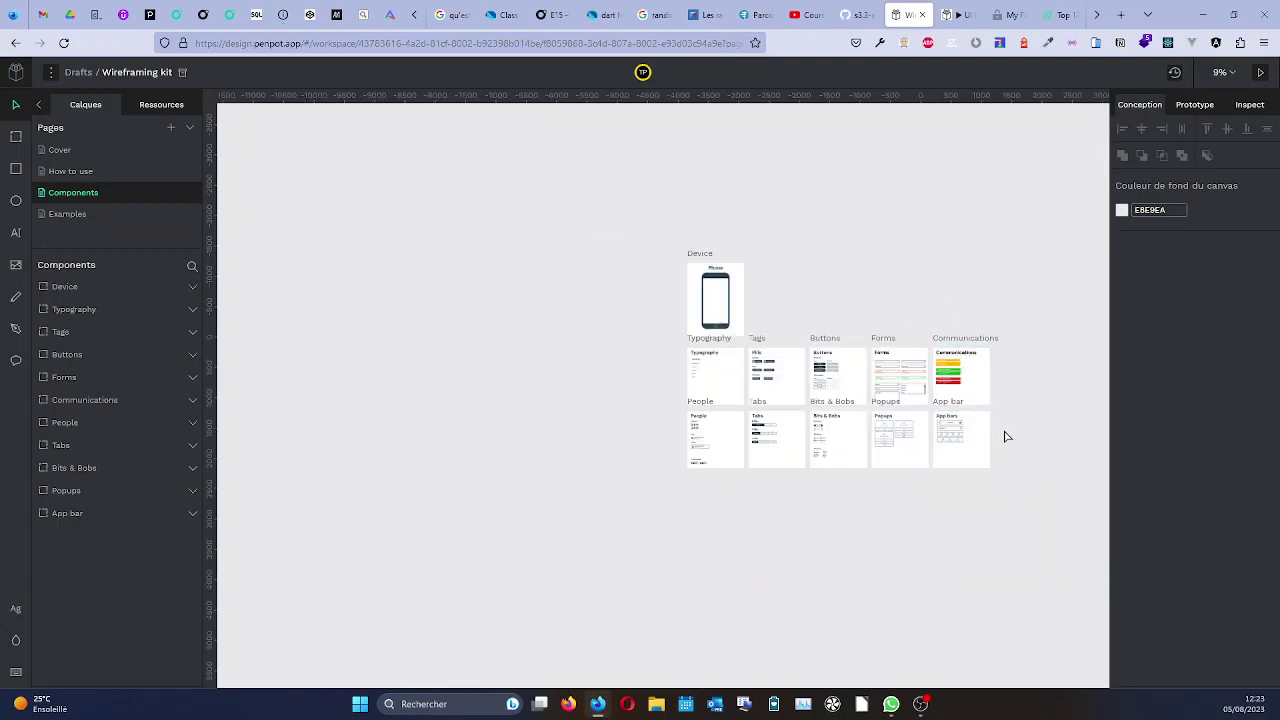
scroll(1006, 435, up, 2)
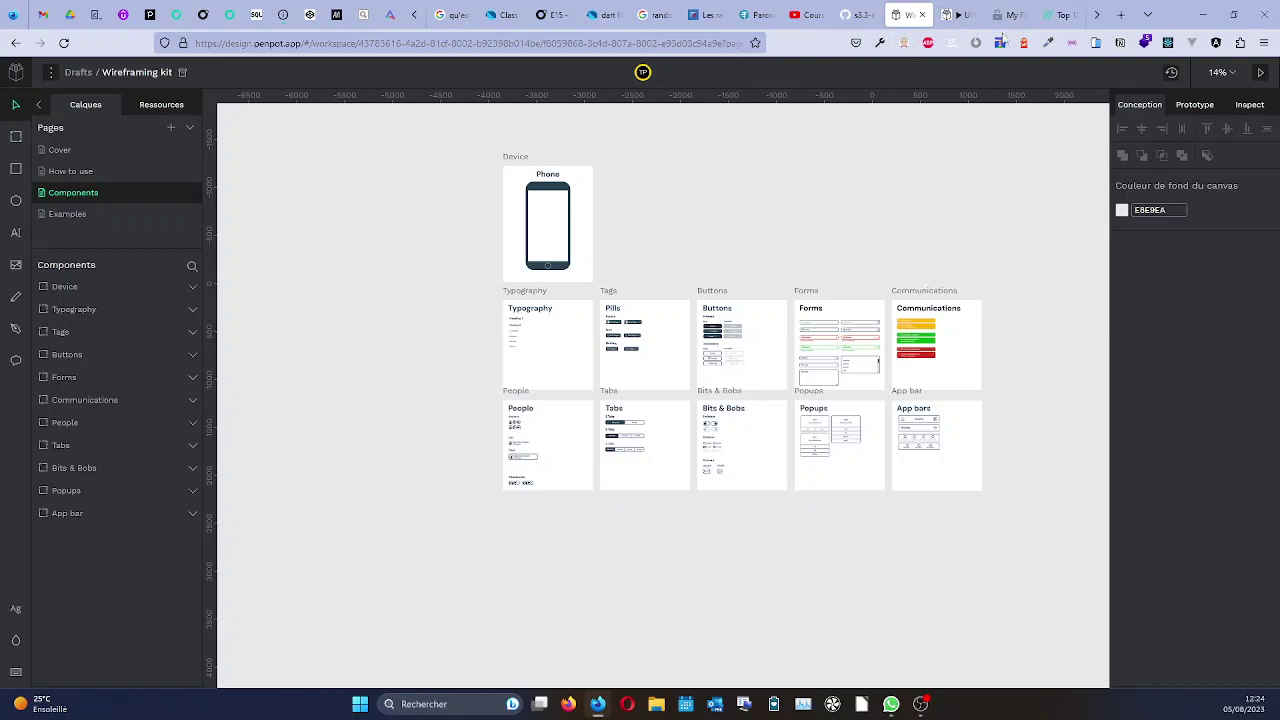
click(16, 73)
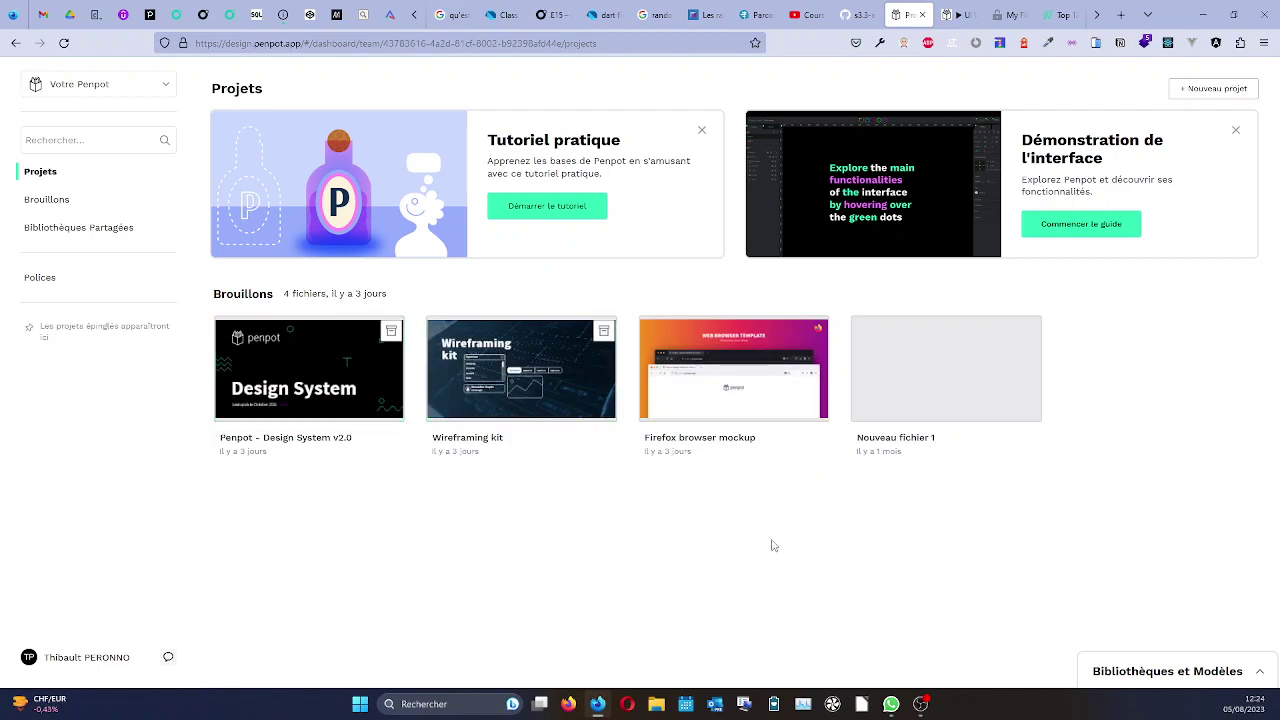
Expand the Bibliothèques et Modèles gallery, then switch to the Whimsical My Files tab.
click(1163, 672)
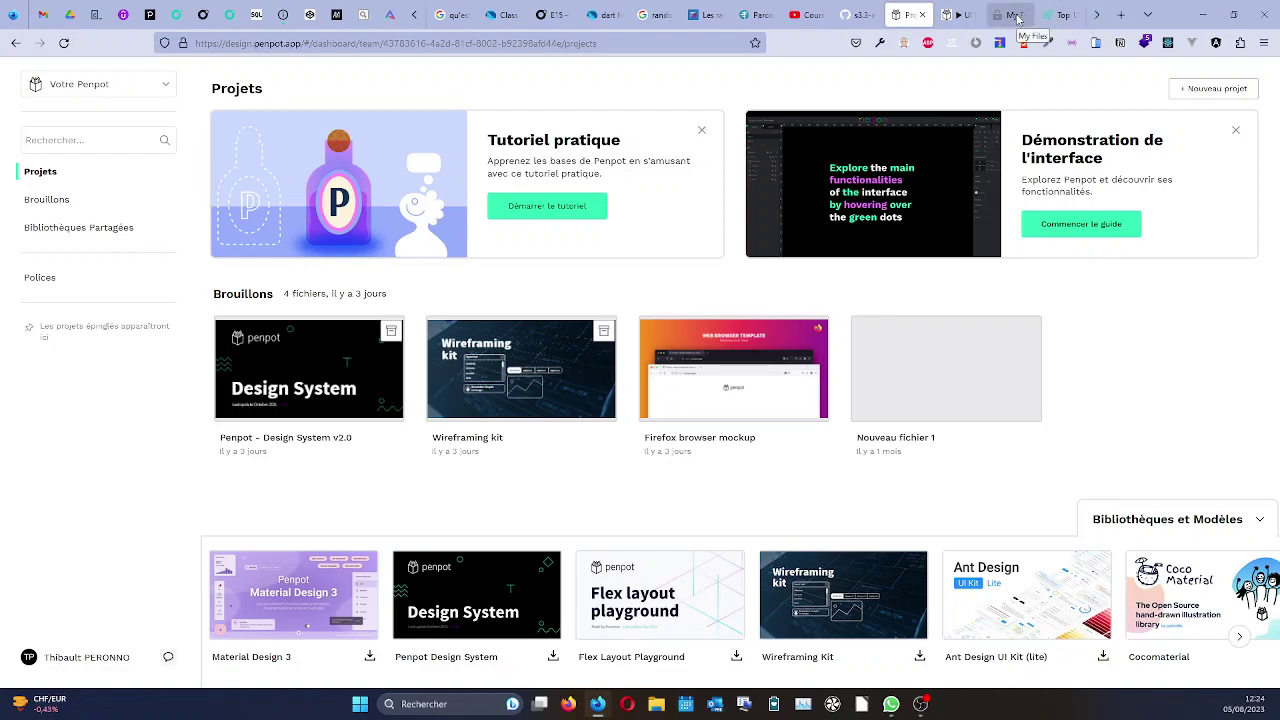
click(1016, 18)
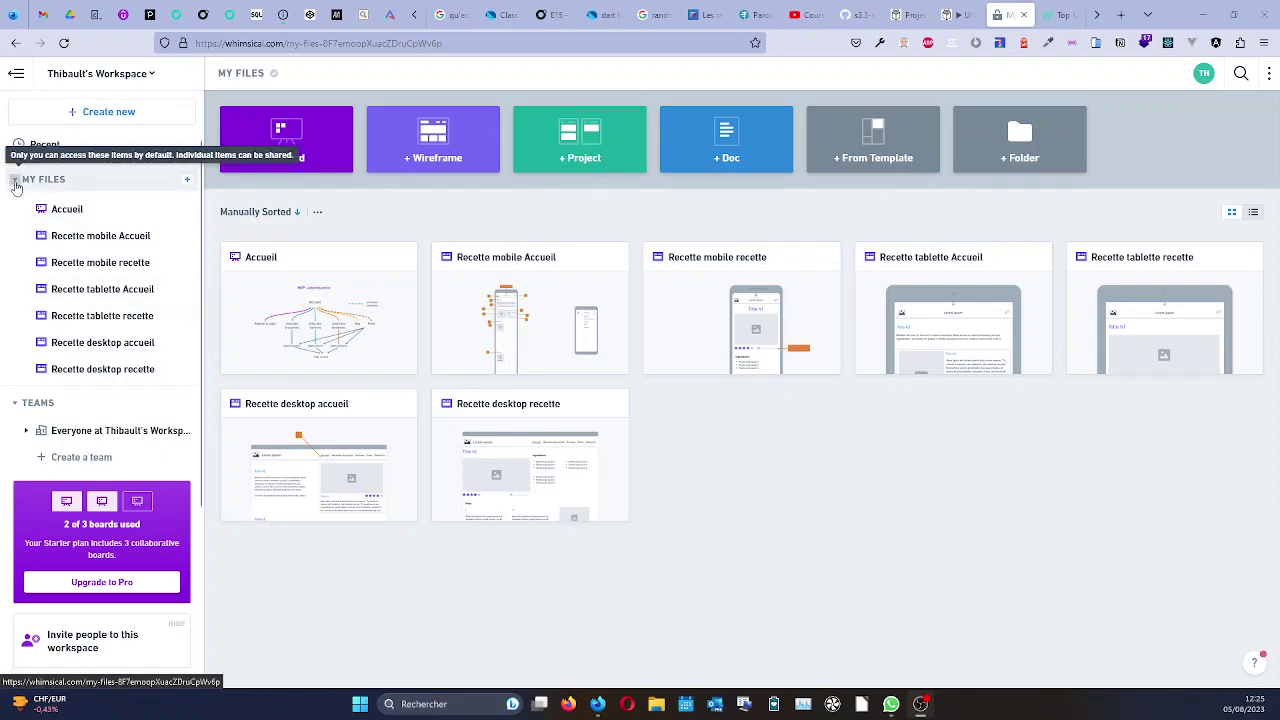
Collapse My Files and Teams, then create a new board titled 'Accueil back office'.
click(15, 182)
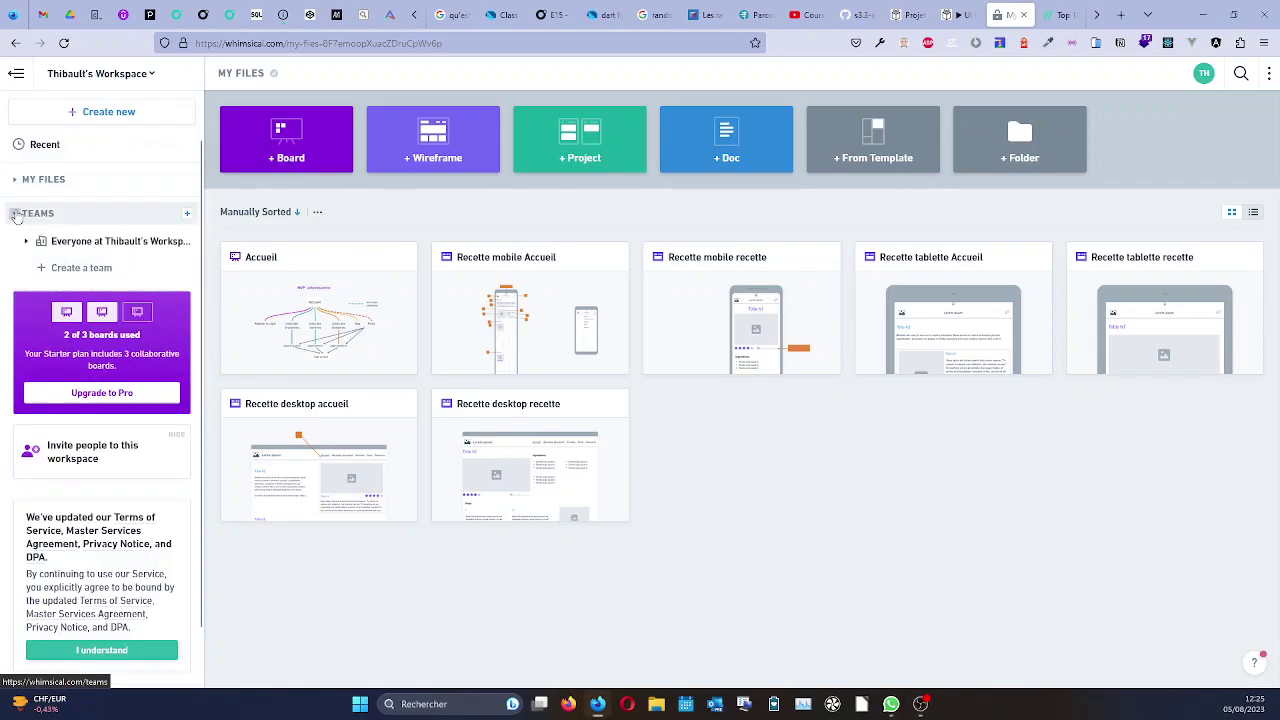
click(15, 215)
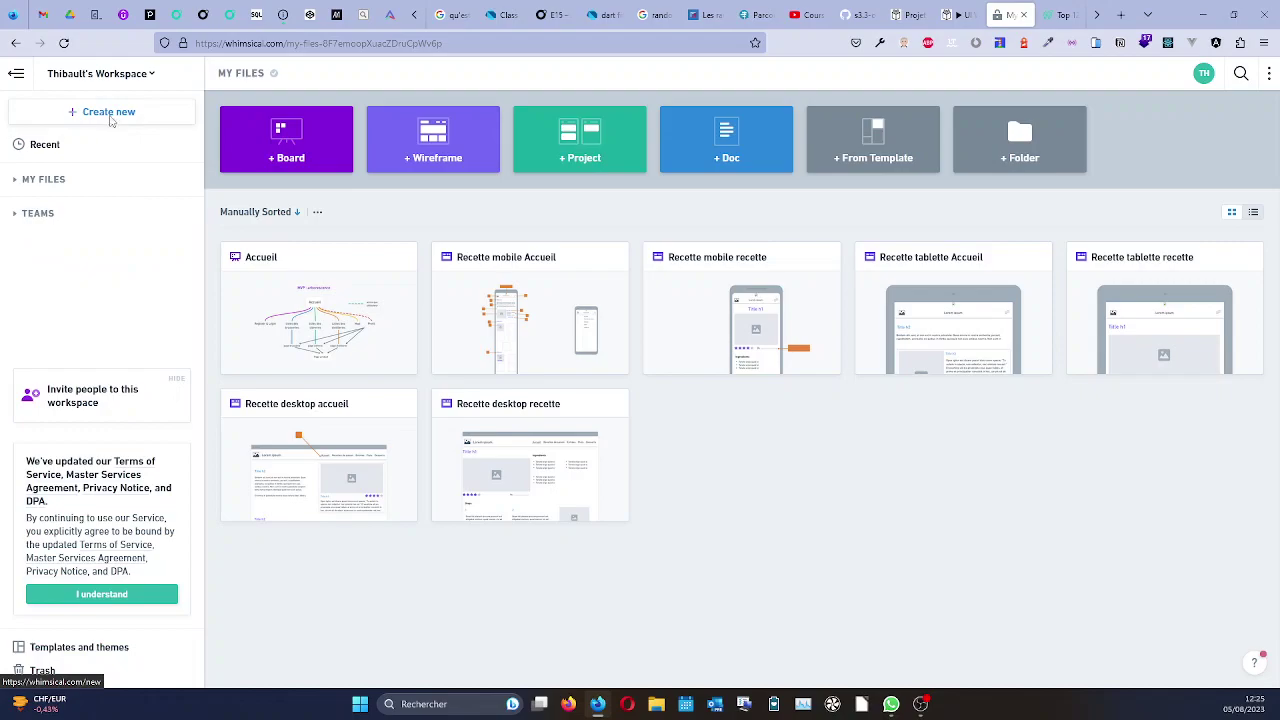
click(110, 118)
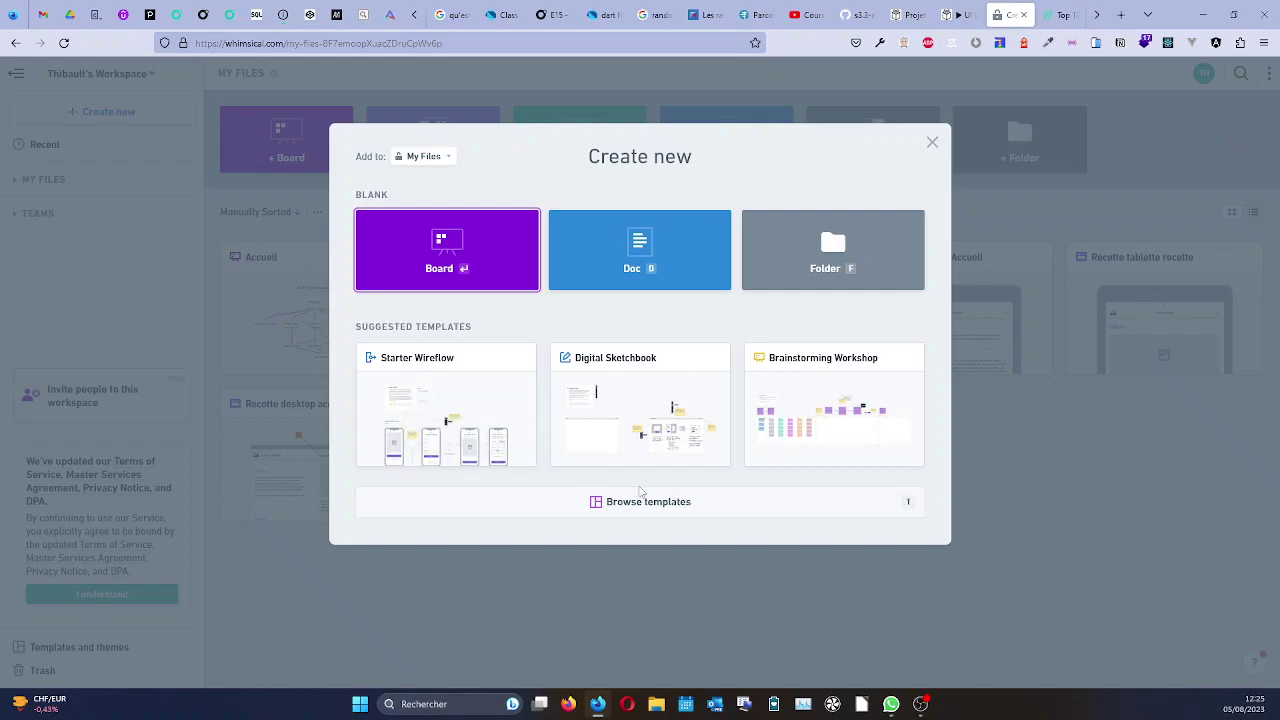
click(446, 272)
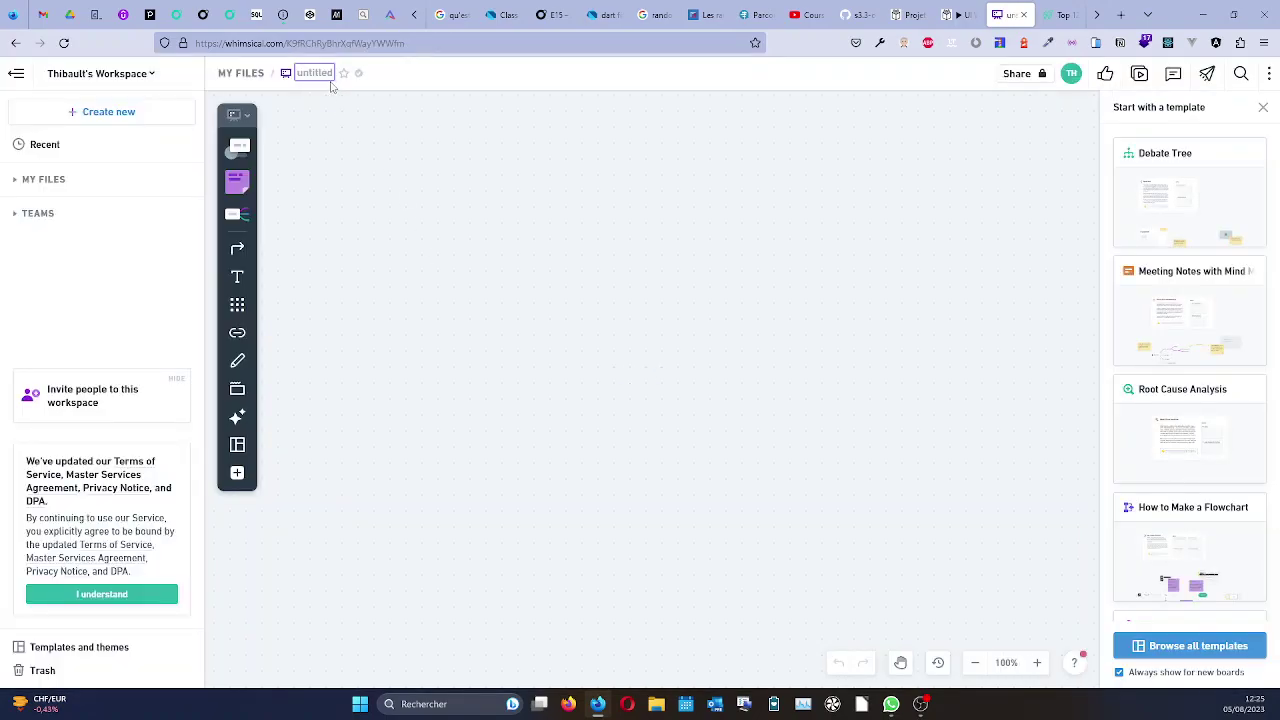
text(Accueil back office)
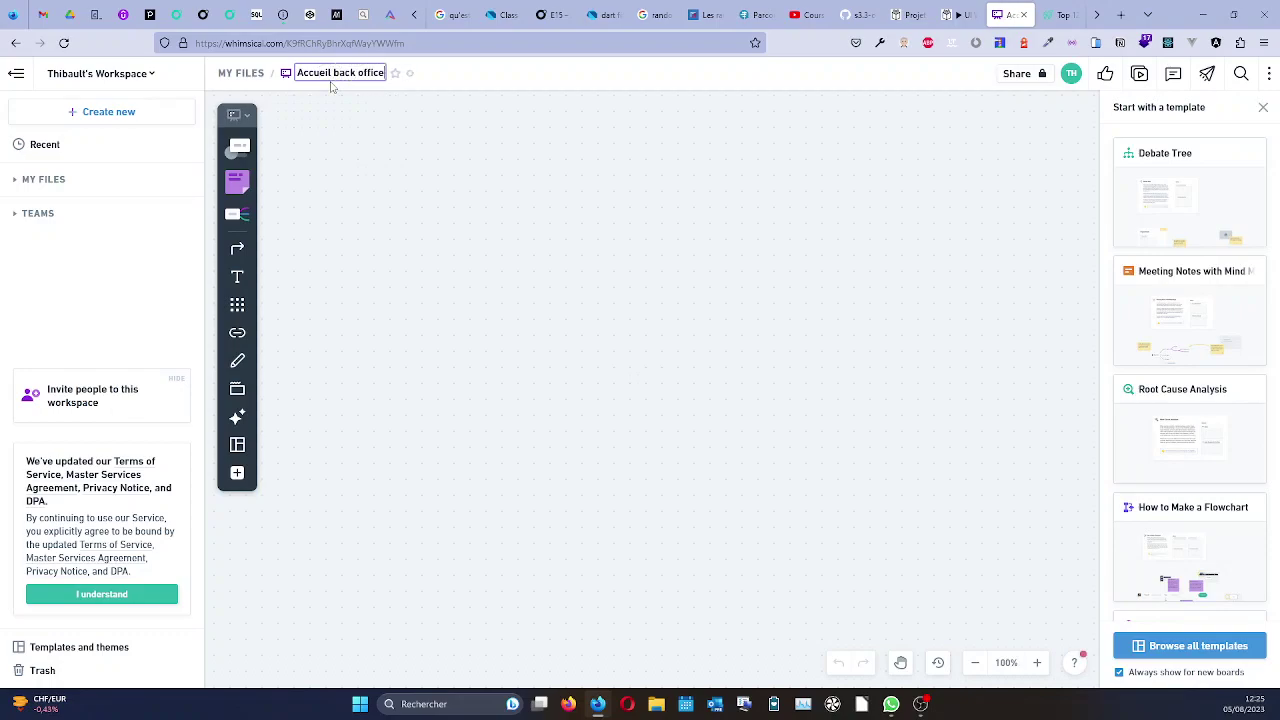
key(Return)
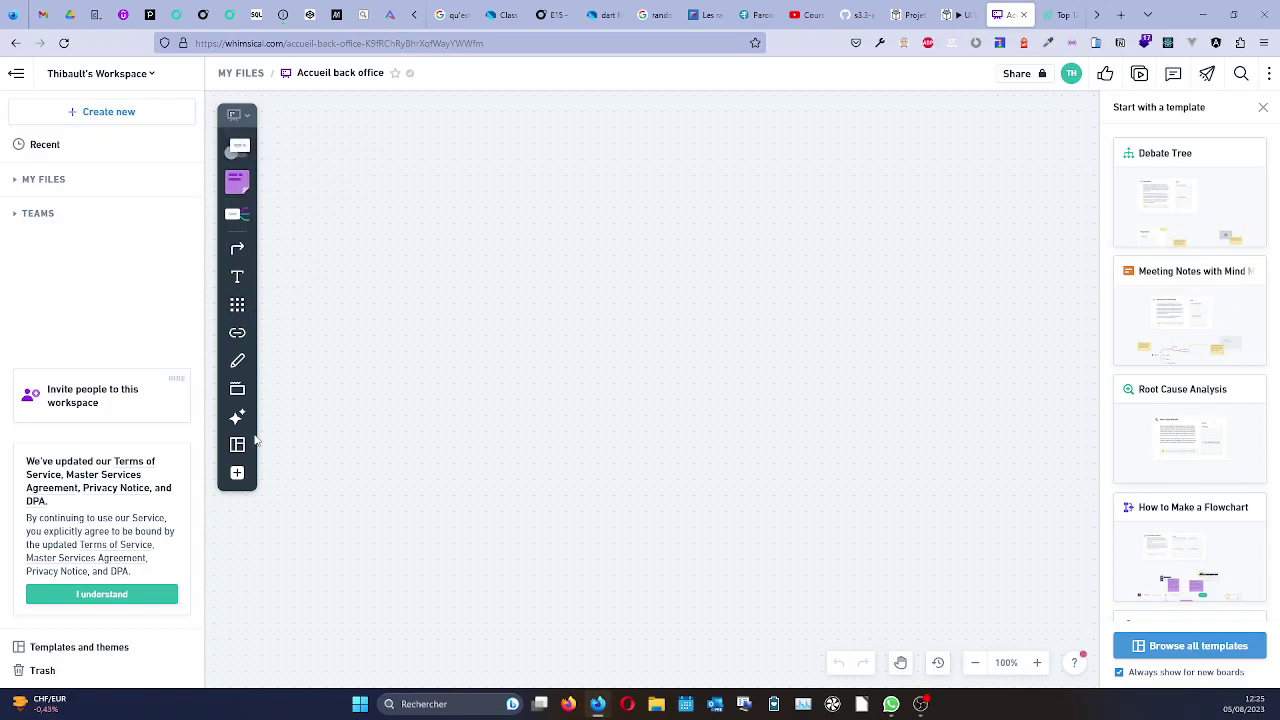
Try the section, sticky note, rectangle shape and template tools without placing anything.
click(236, 392)
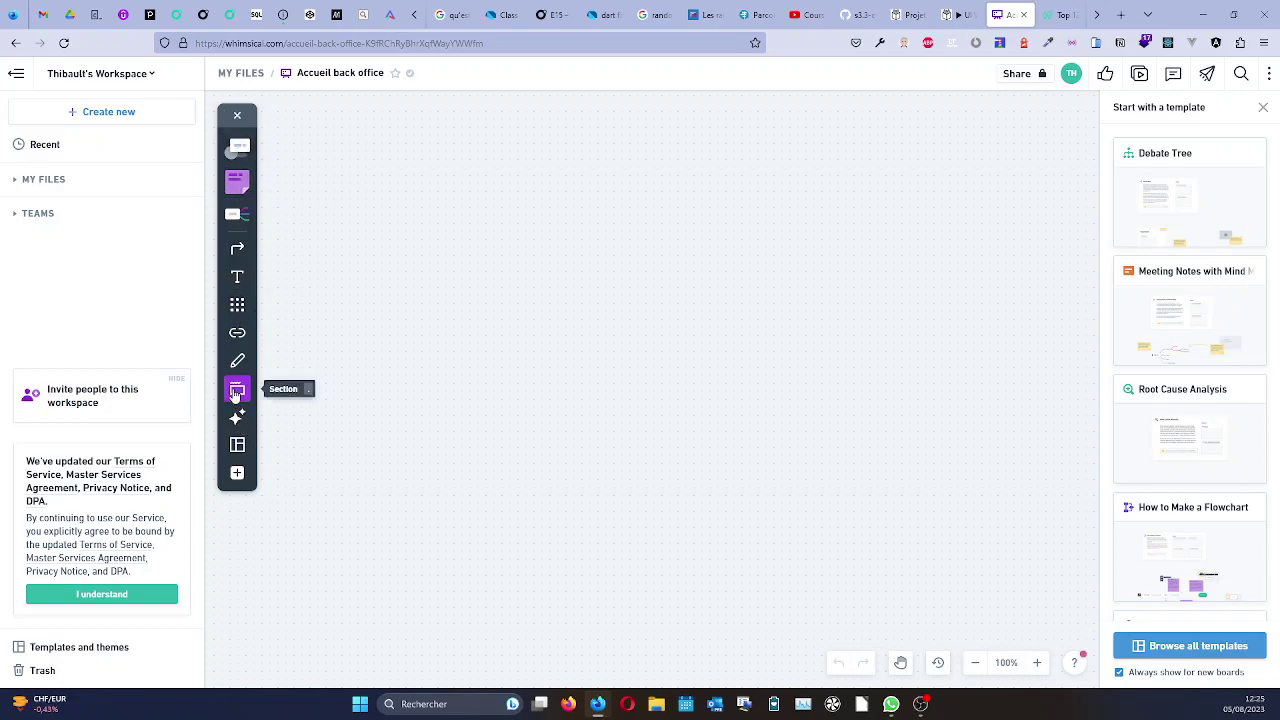
click(237, 180)
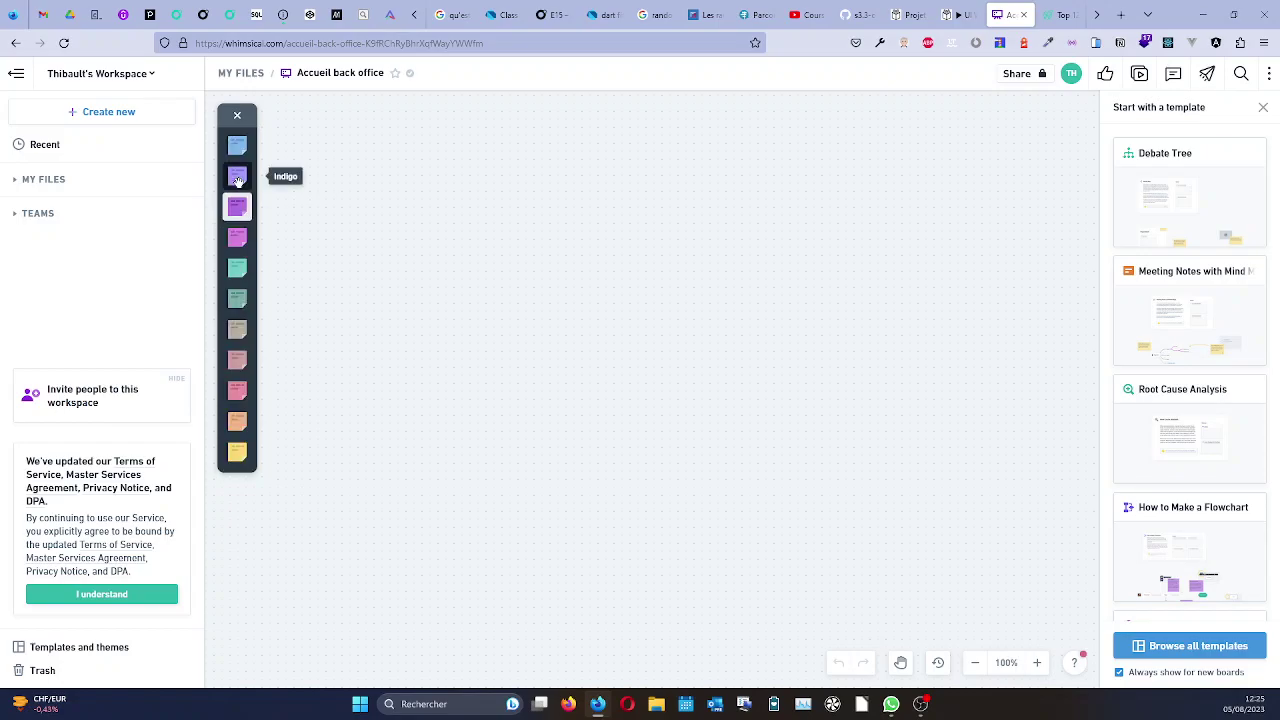
click(237, 117)
click(237, 141)
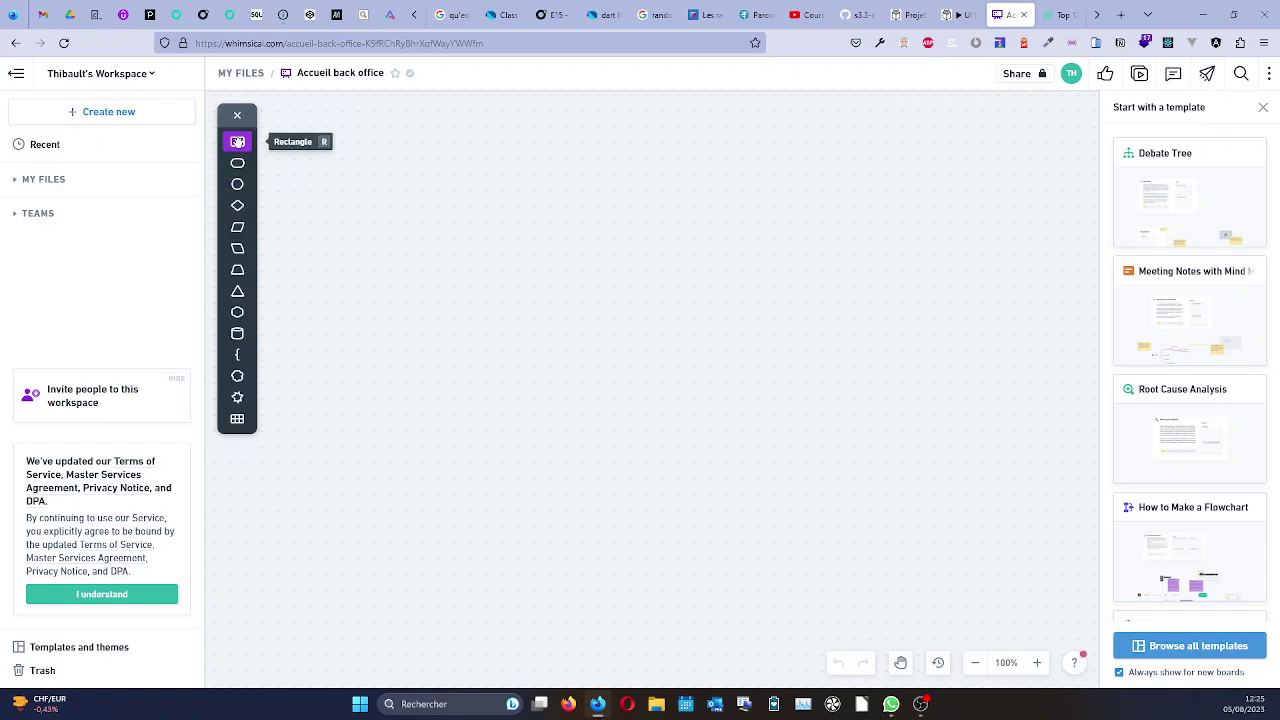
click(237, 116)
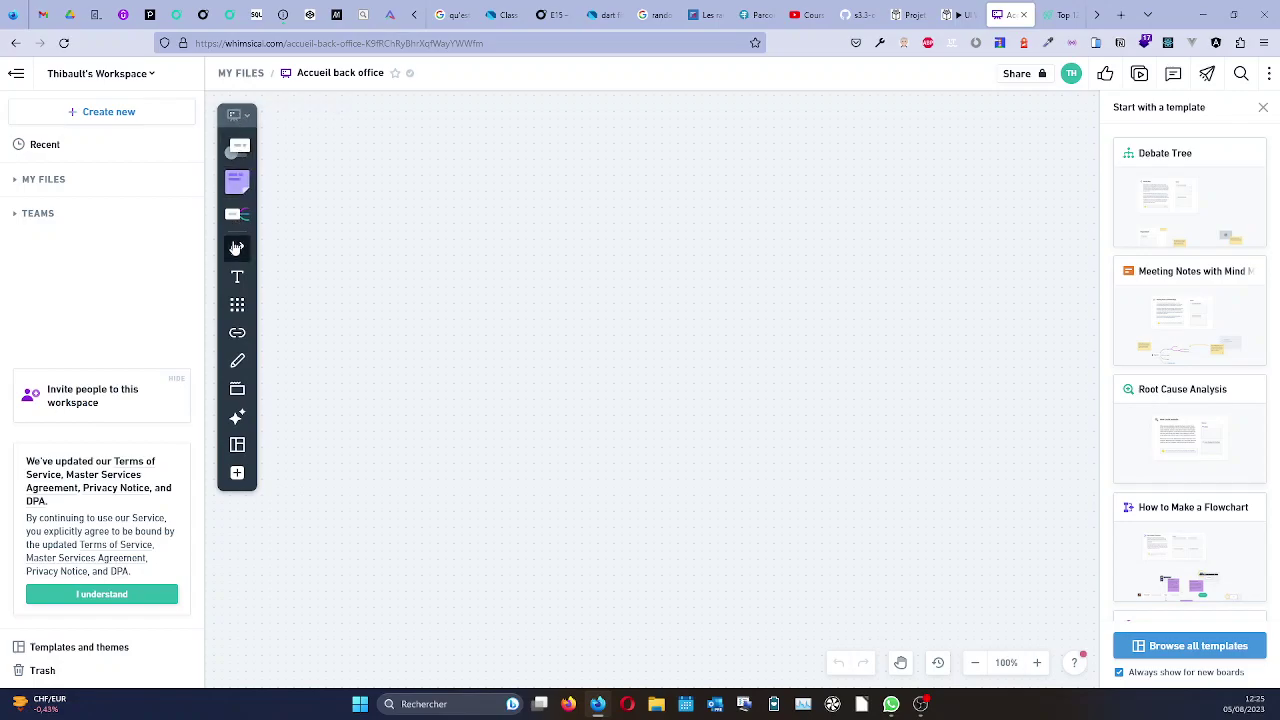
click(237, 446)
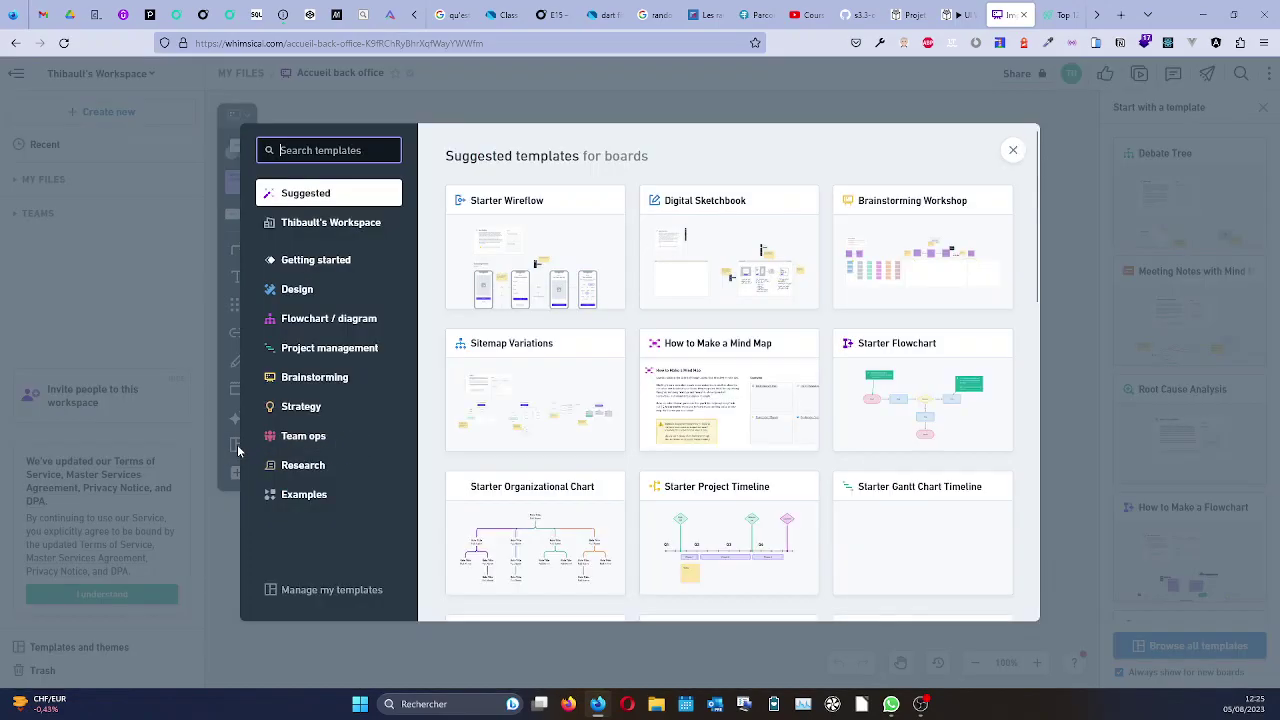
click(1012, 150)
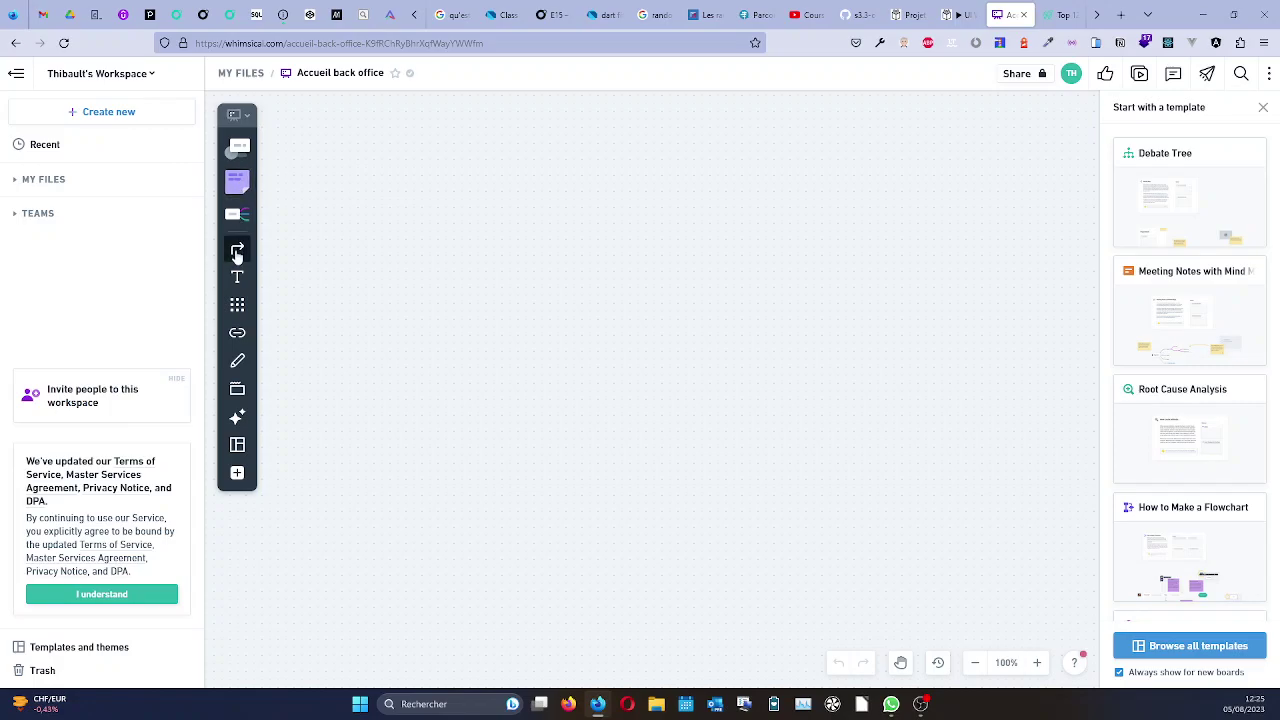
Search icons for 'desktop', then list the Wireframe Frames device options from All Tools.
click(237, 306)
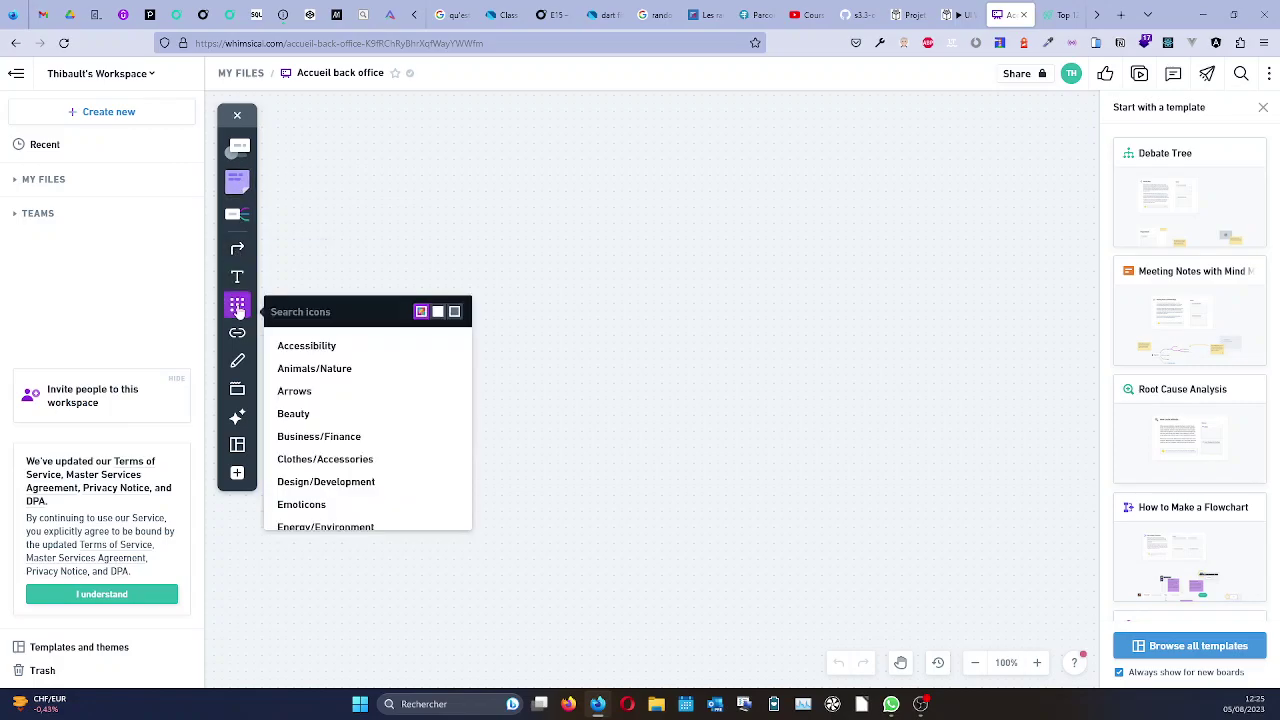
text(destop)
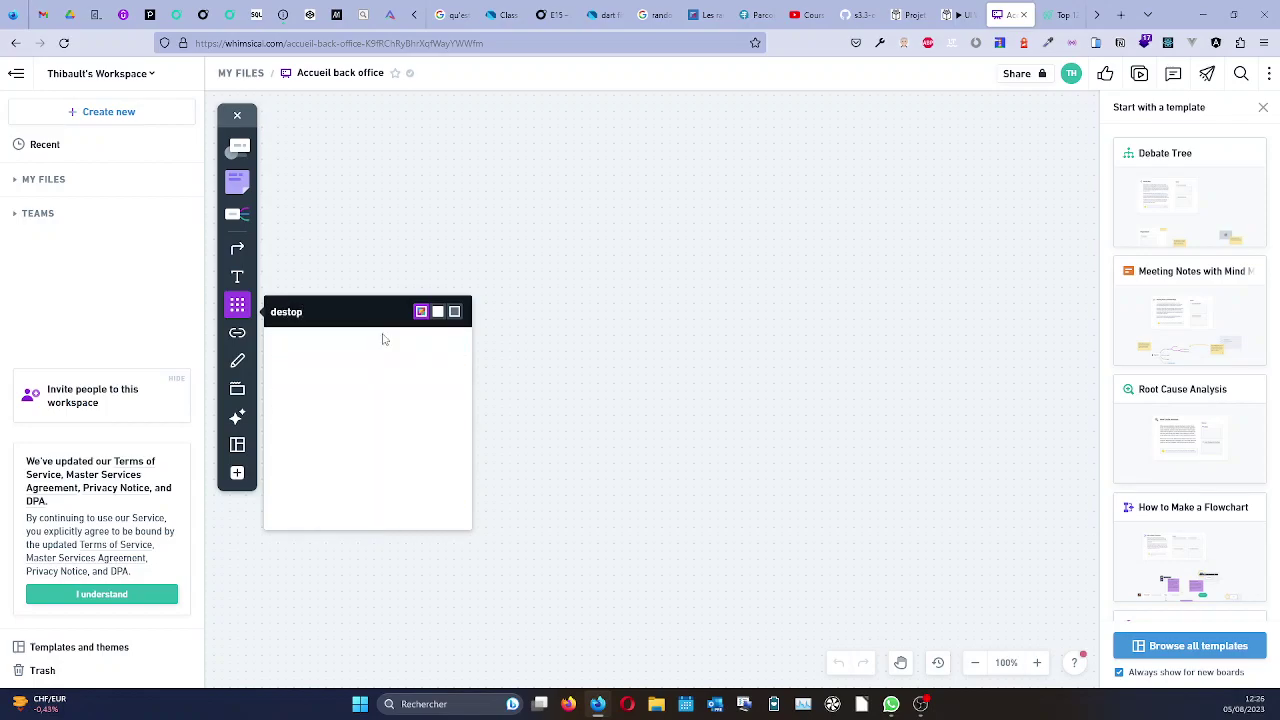
key(BackSpace)
key(BackSpace)
key(BackSpace)
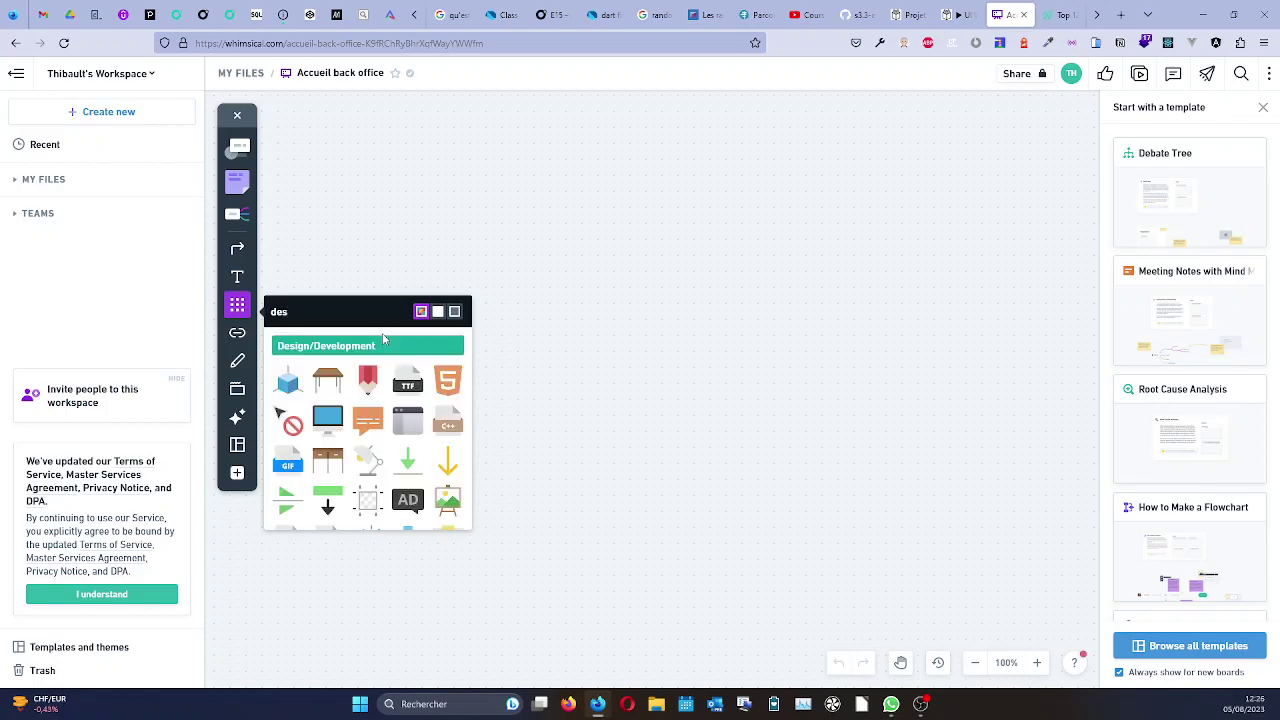
text(ktop)
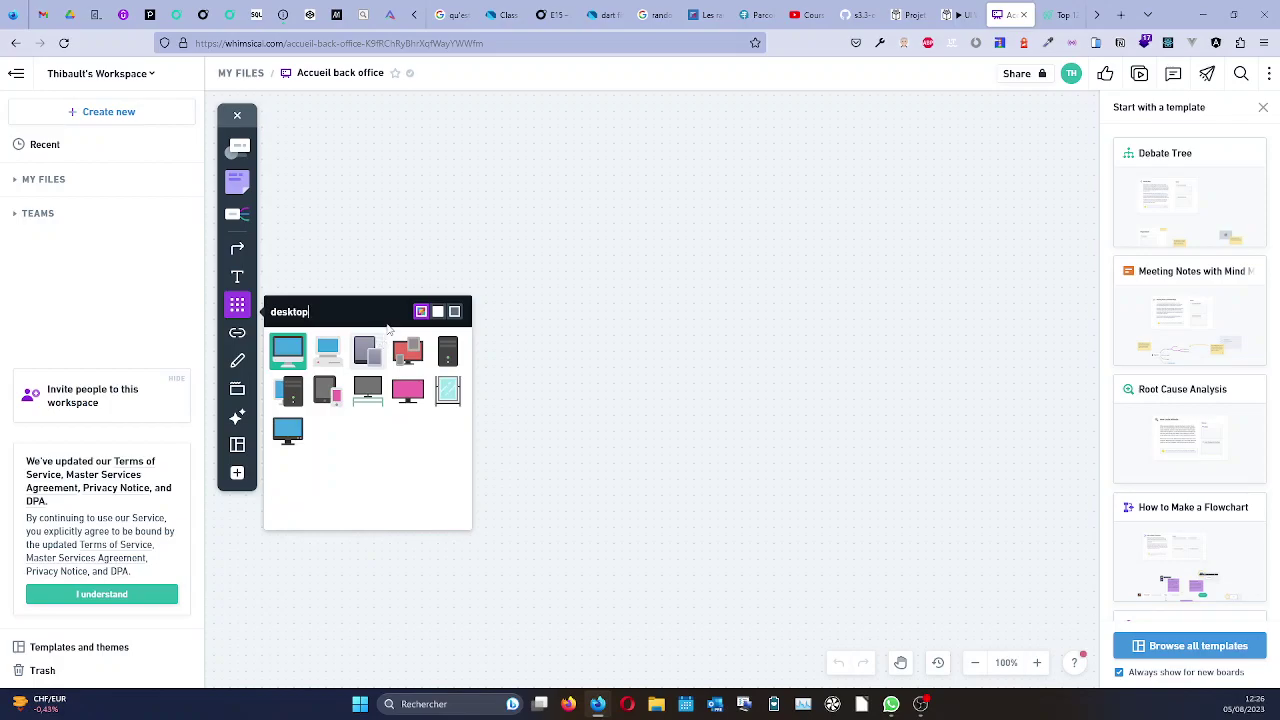
key(BackSpace)
key(BackSpace)
key(BackSpace)
key(BackSpace)
key(BackSpace)
key(BackSpace)
key(BackSpace)
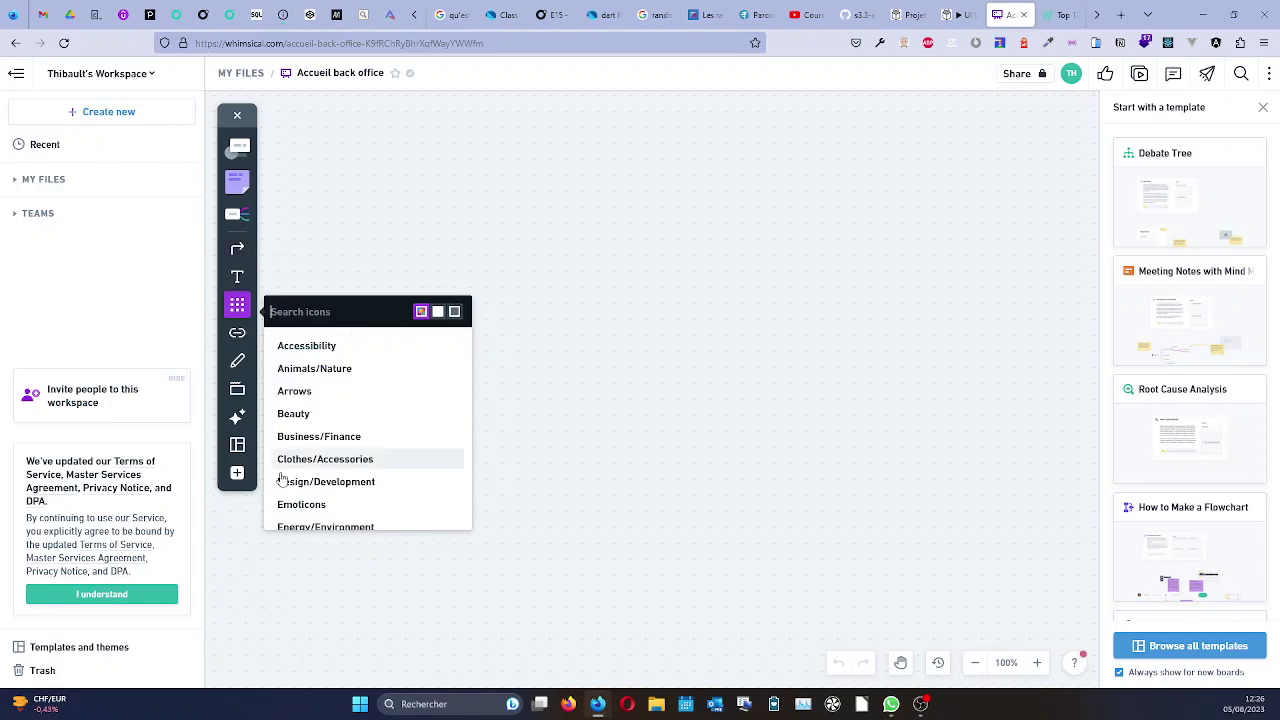
click(237, 473)
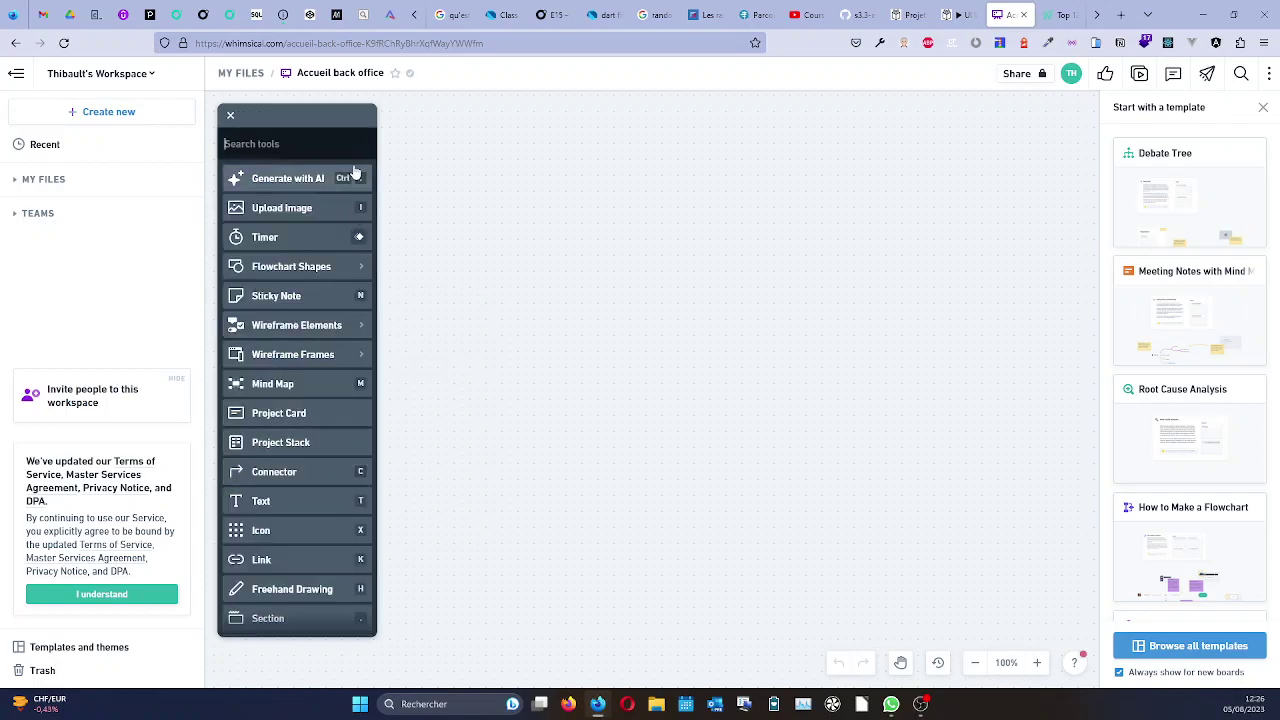
click(365, 356)
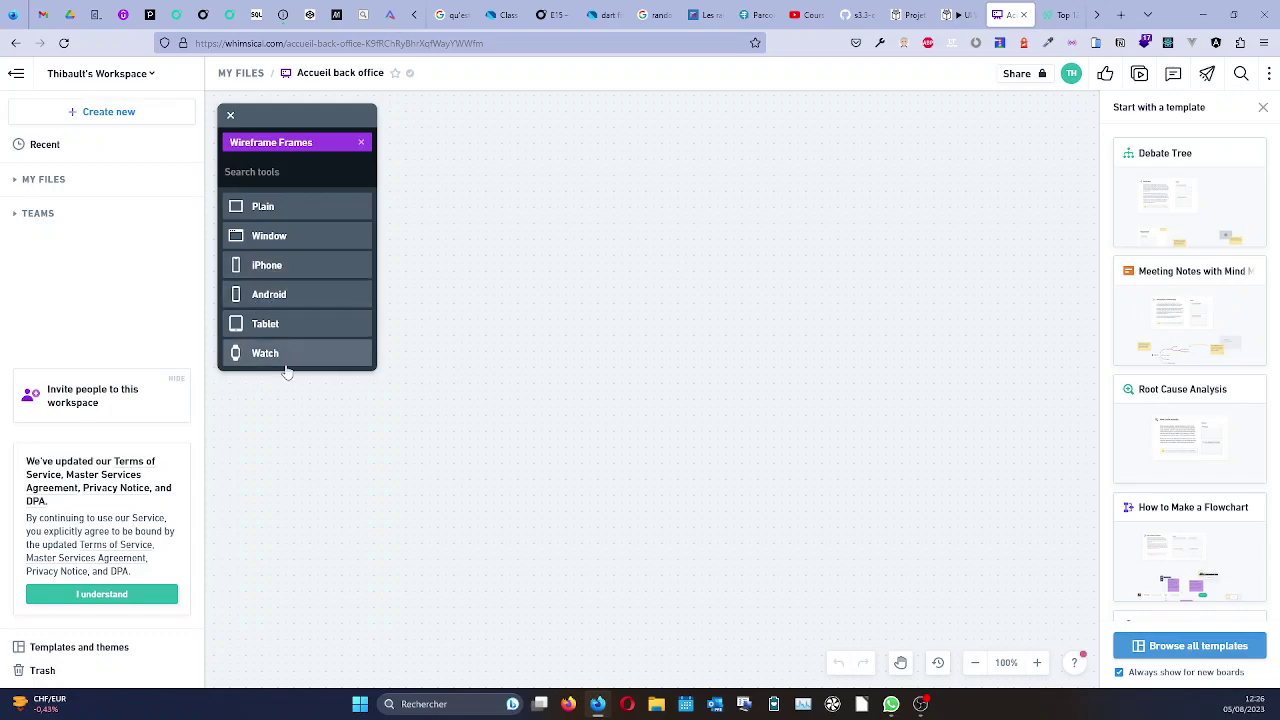
Place an iPhone wireframe frame on the board and title it 'accueil mobil'.
click(286, 266)
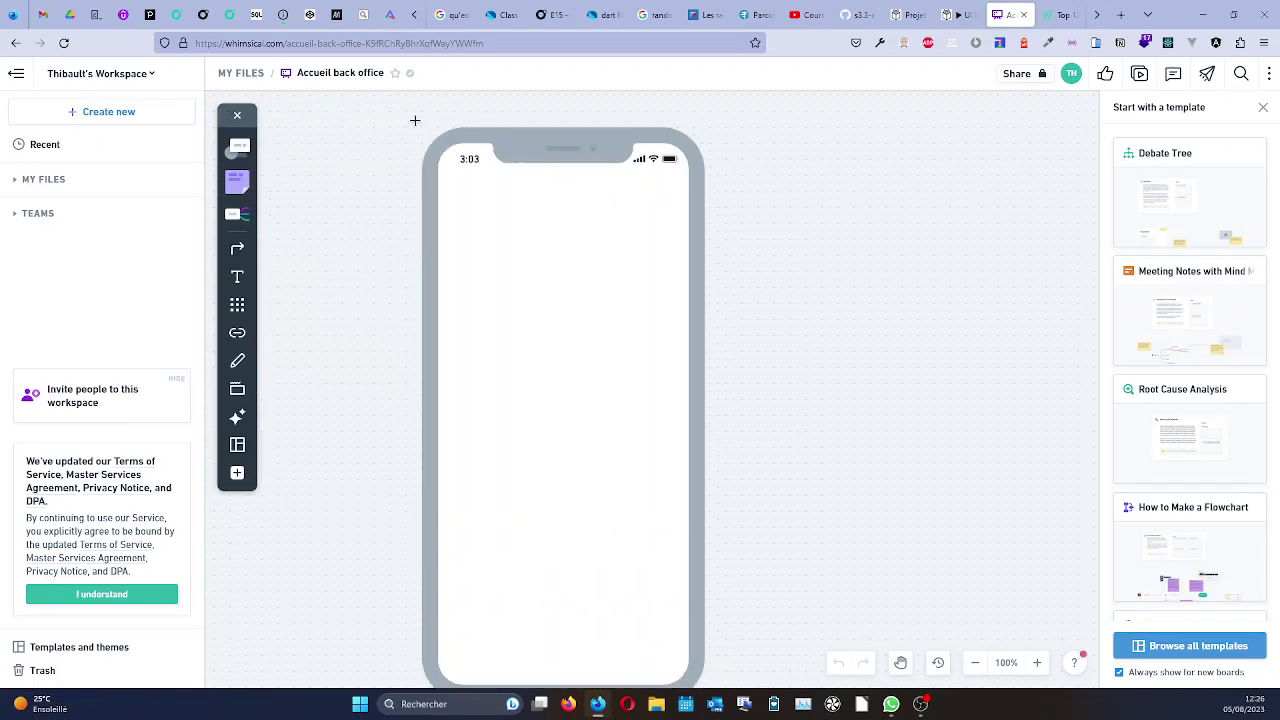
click(413, 100)
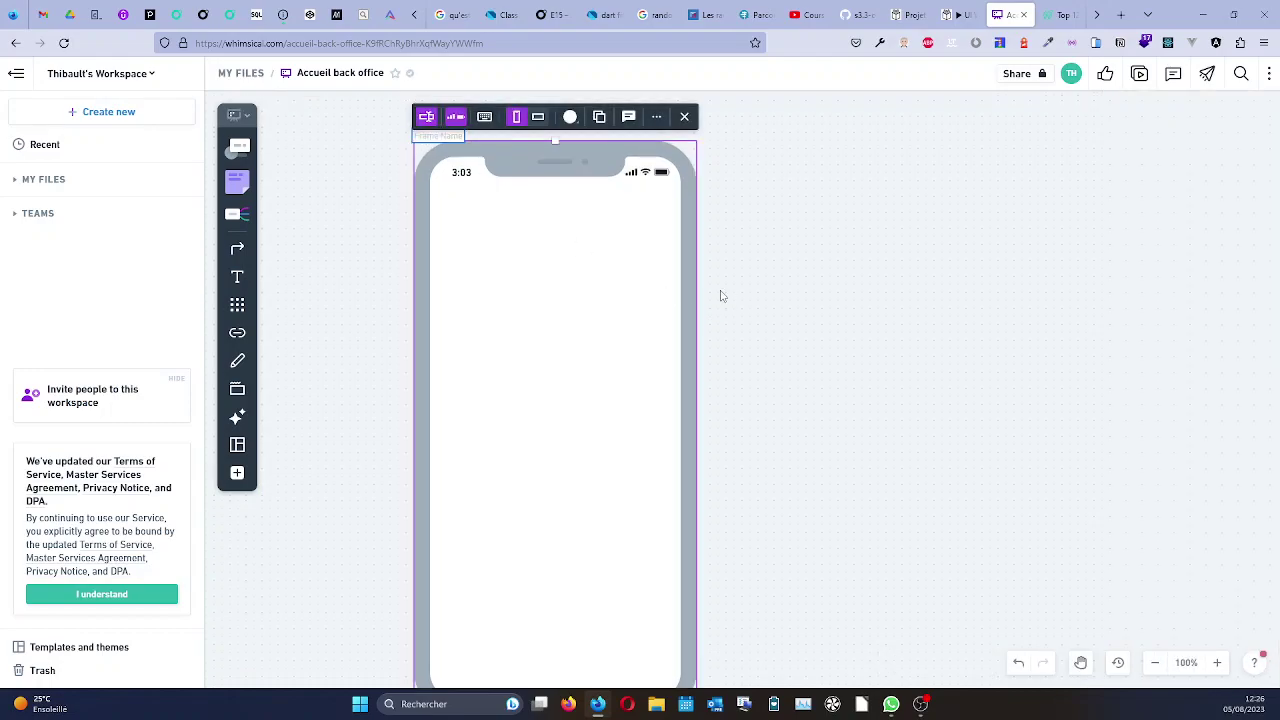
text(accueil mobil)
click(723, 296)
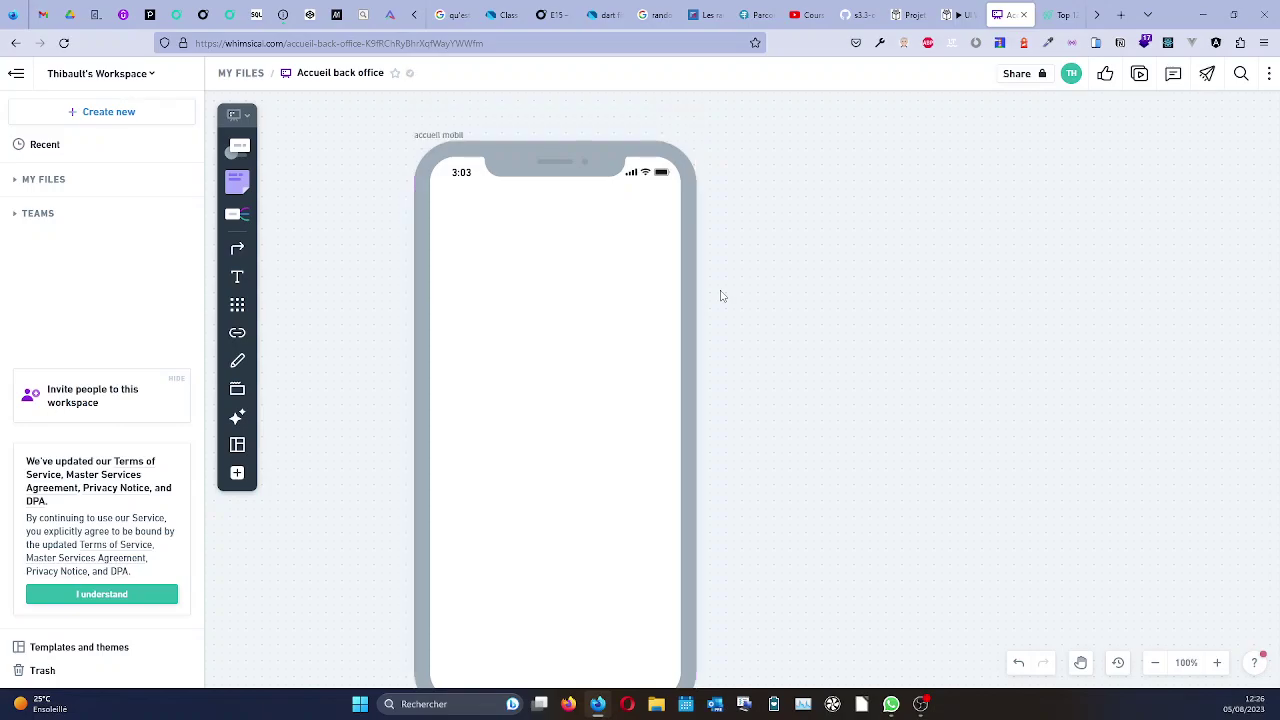
scroll(727, 310, down, 1)
scroll(728, 310, down, 1)
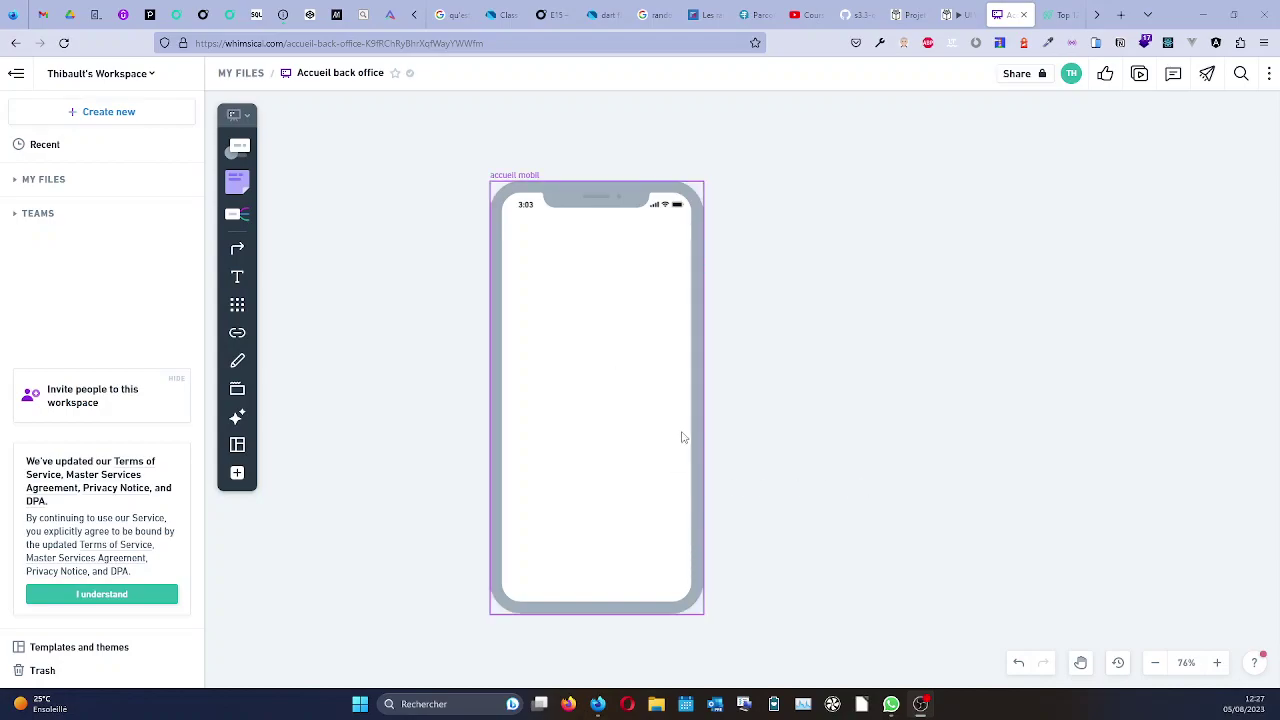
click(239, 393)
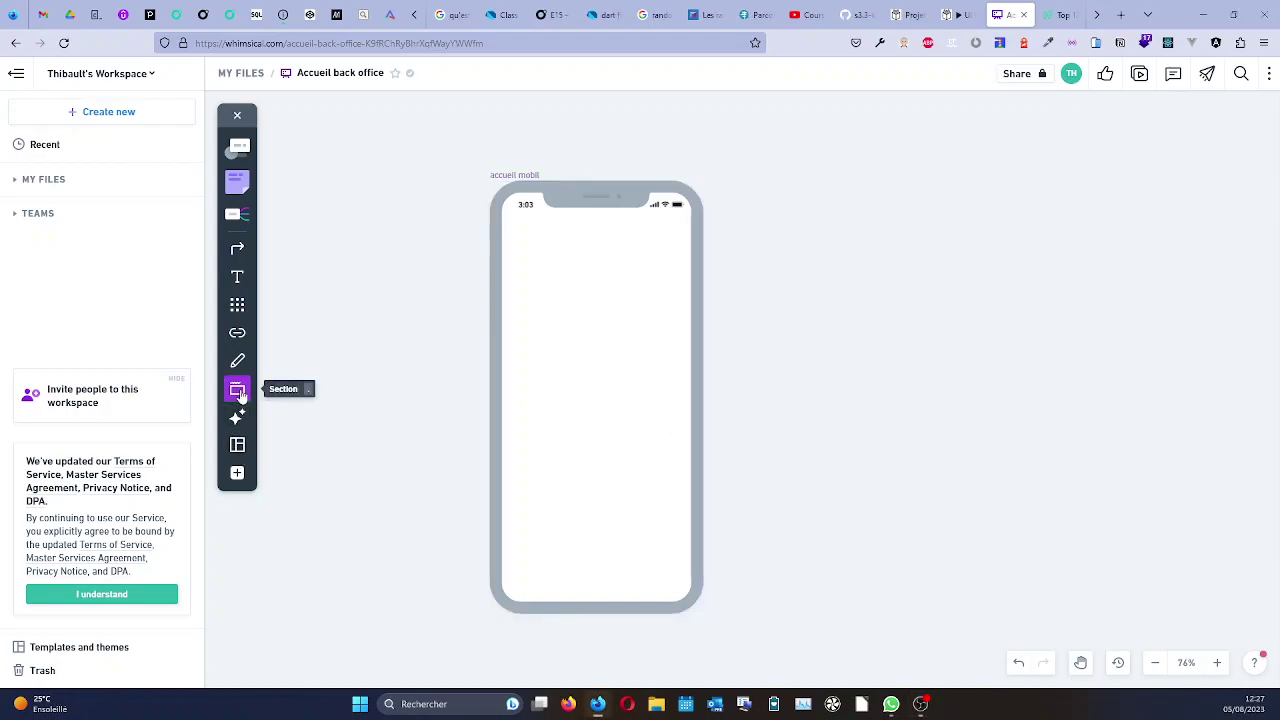
click(237, 305)
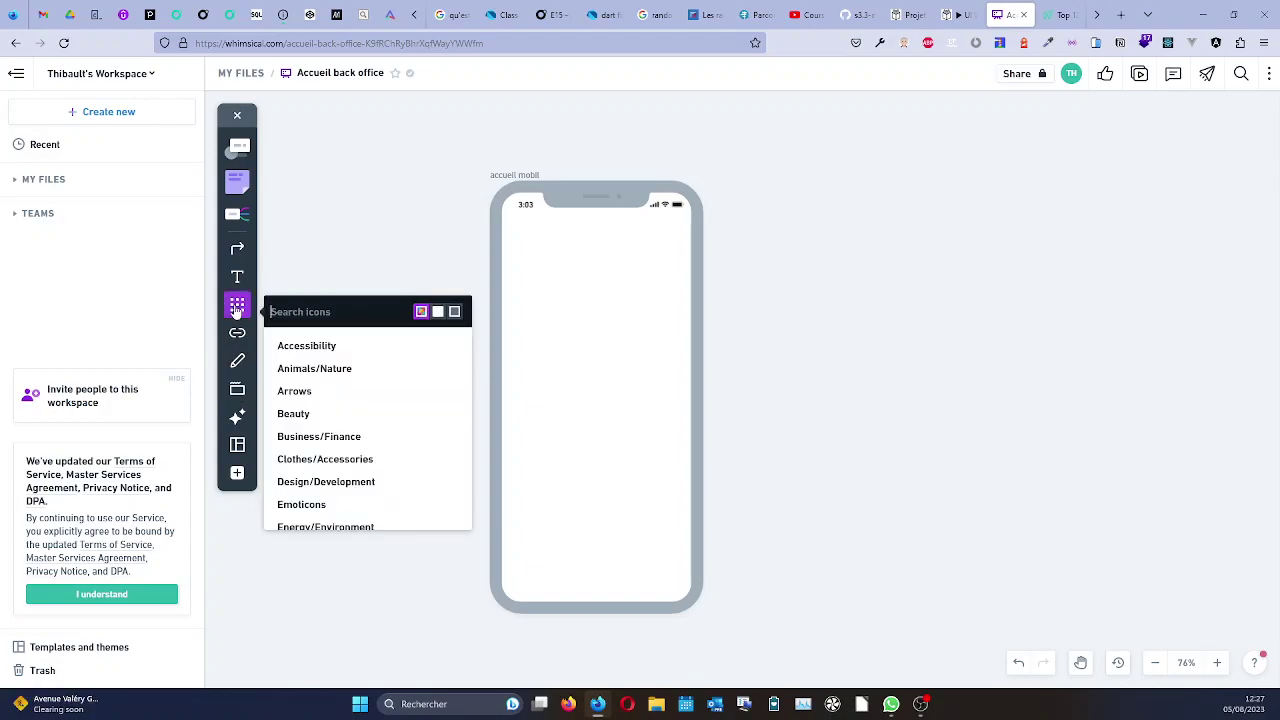
click(237, 472)
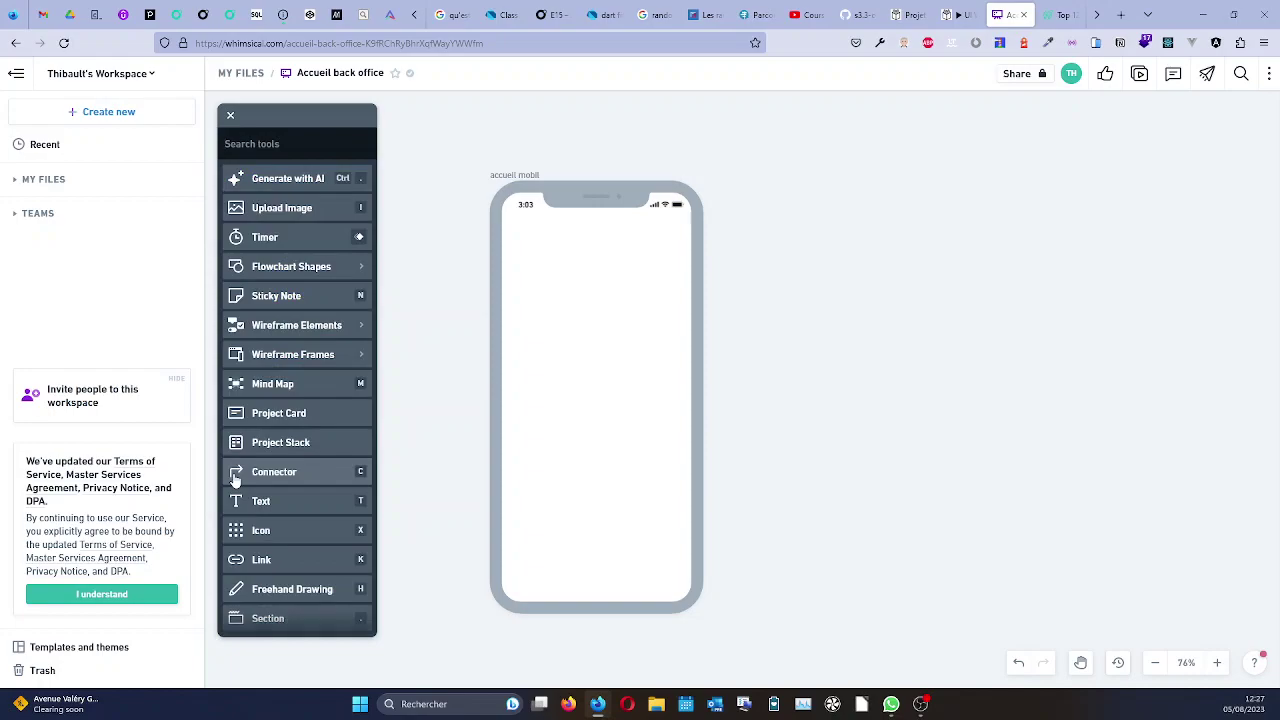
click(230, 115)
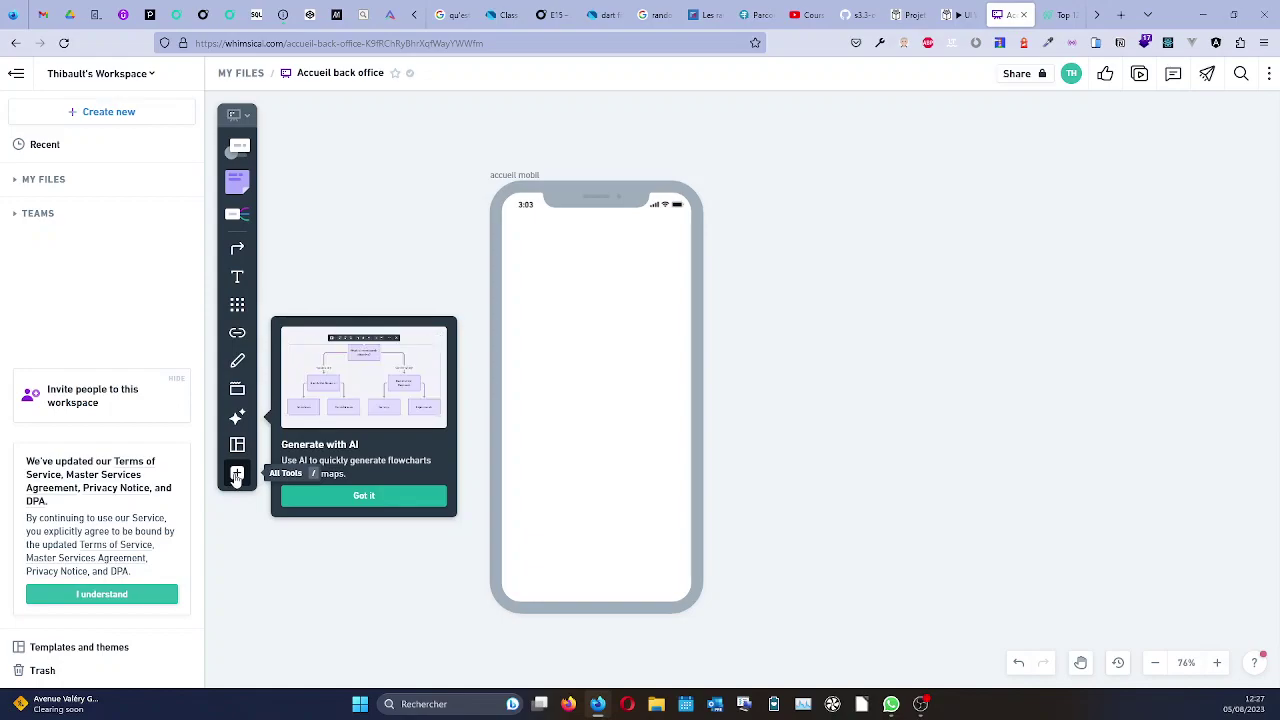
click(237, 475)
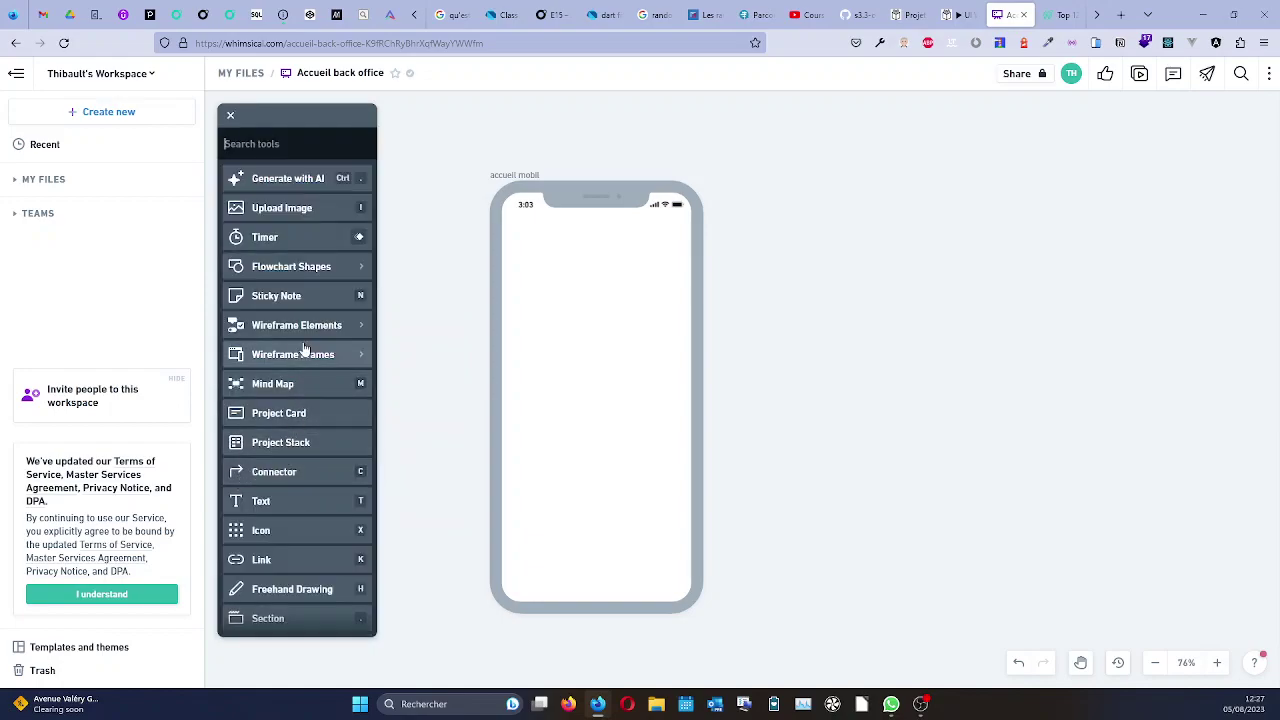
scroll(319, 458, down, 1)
scroll(319, 458, up, 1)
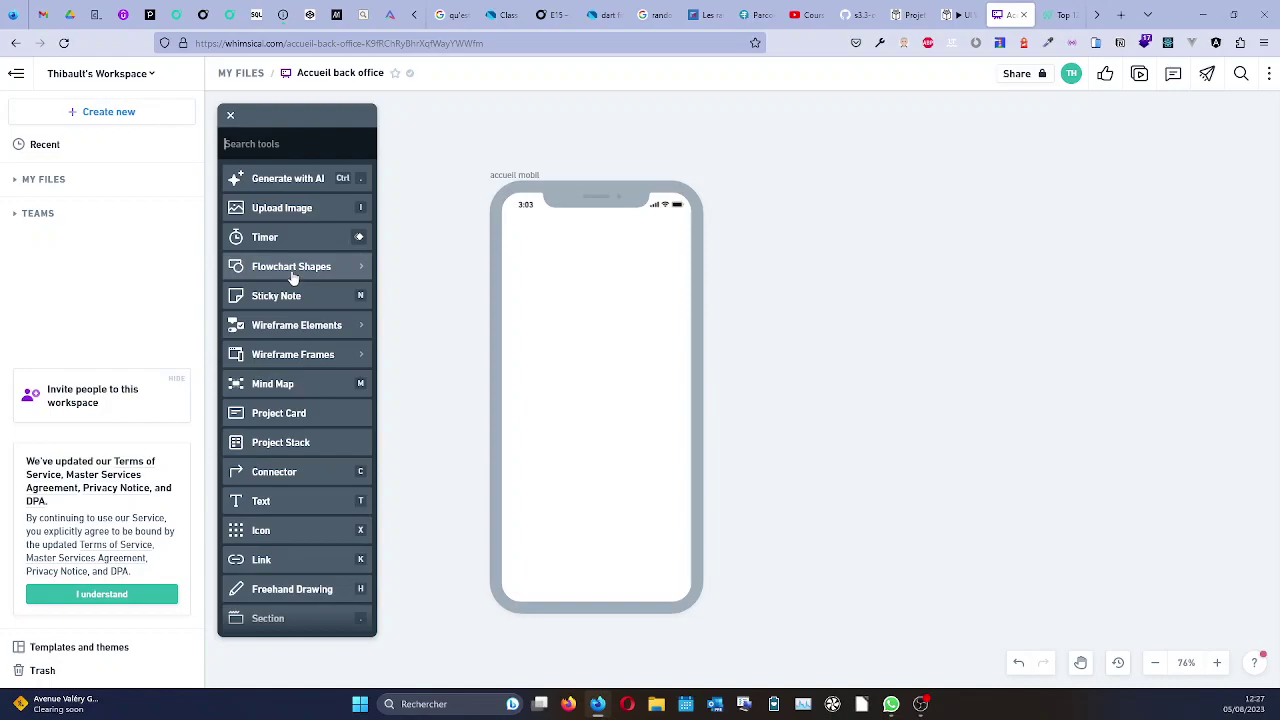
click(231, 119)
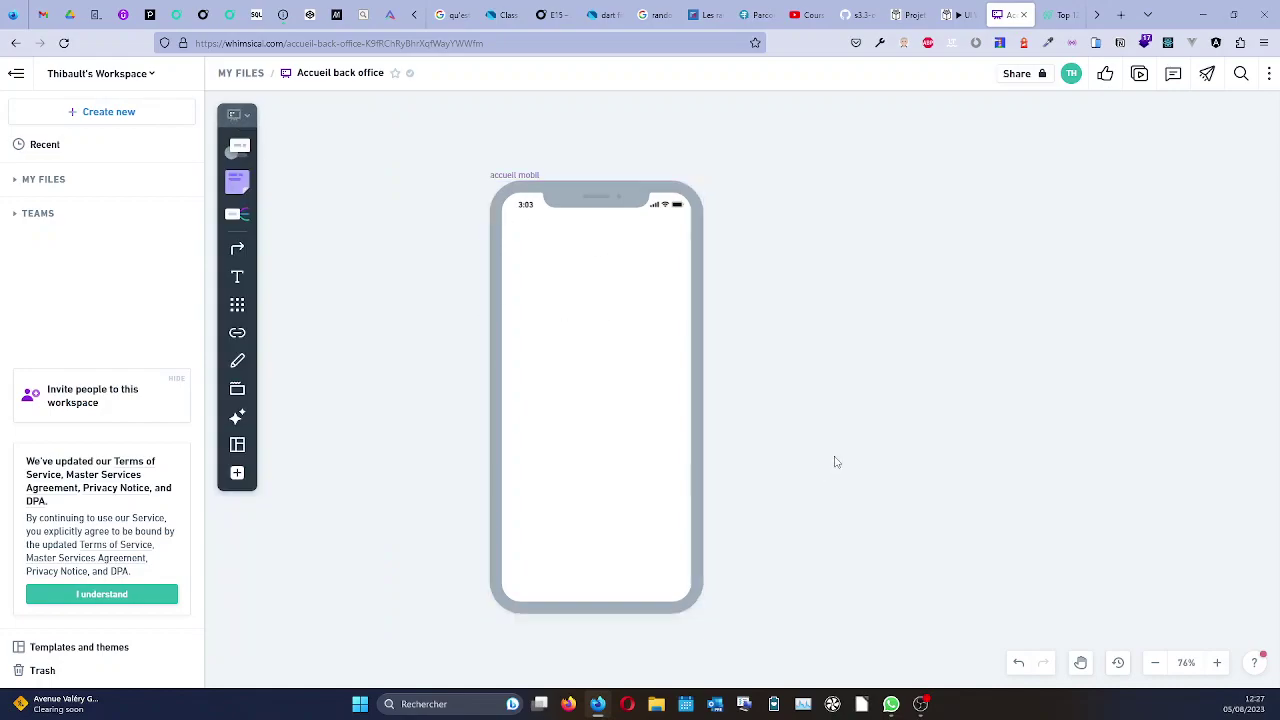
Rename the phone frame to 'login / register mobil'.
click(518, 176)
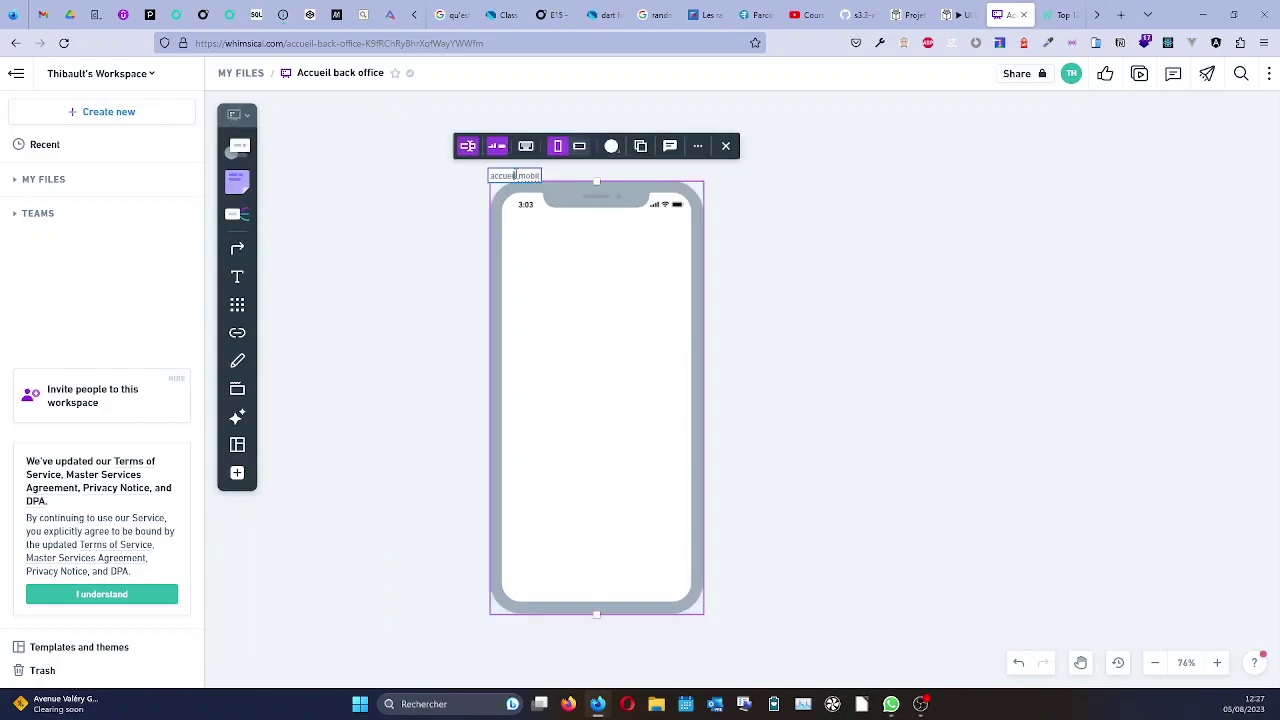
double_click(518, 176)
drag(518, 176, 486, 178)
text(login / register)
click(789, 255)
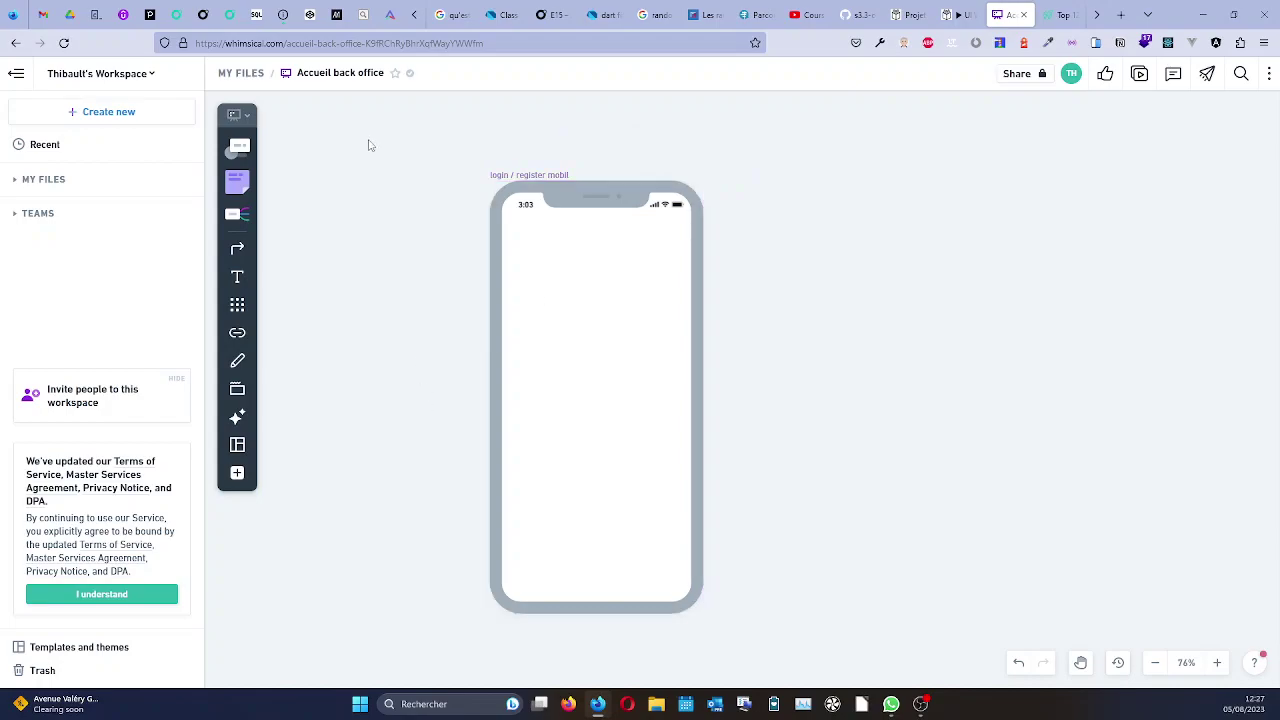
Draw a rectangle header bar across the top of the phone frame.
click(240, 145)
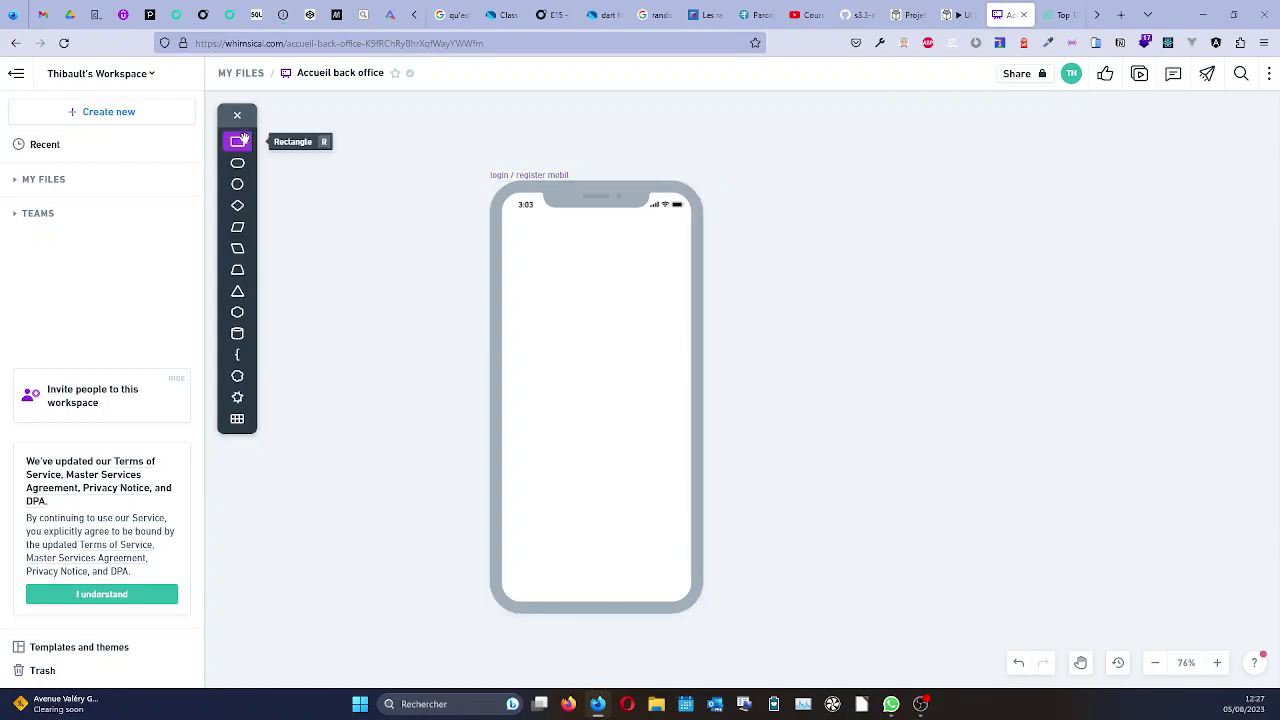
click(237, 115)
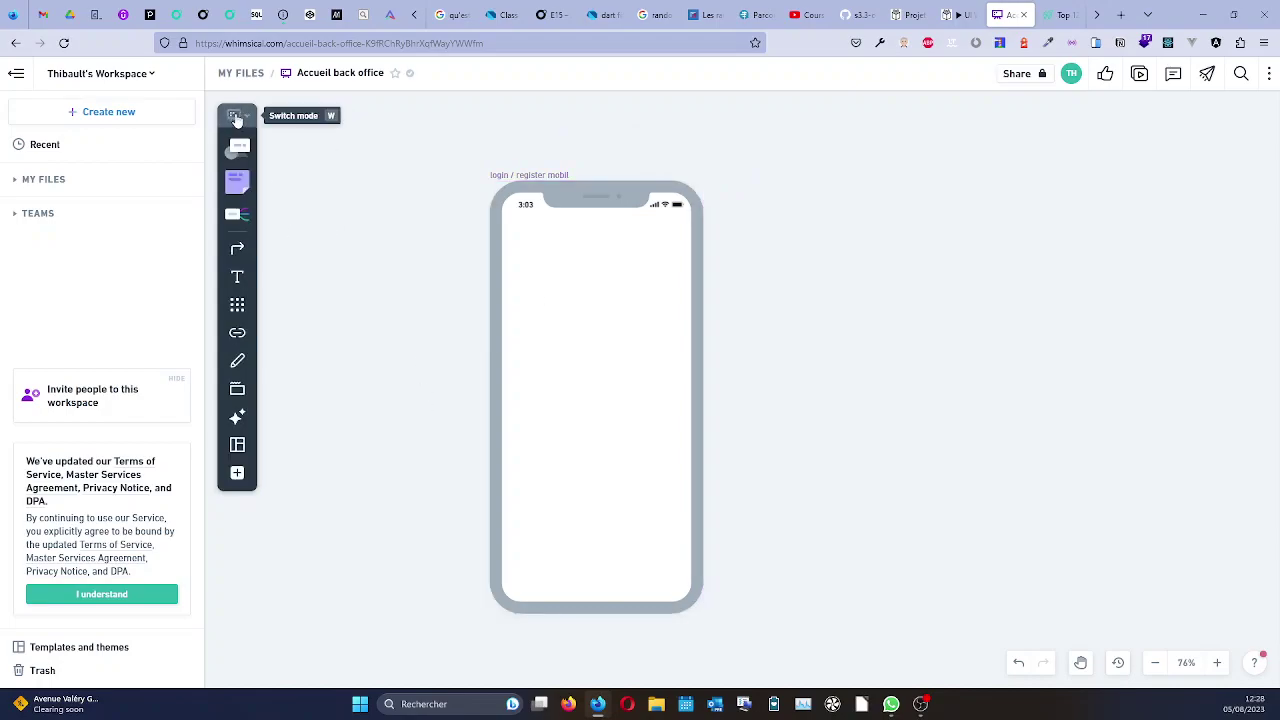
click(238, 362)
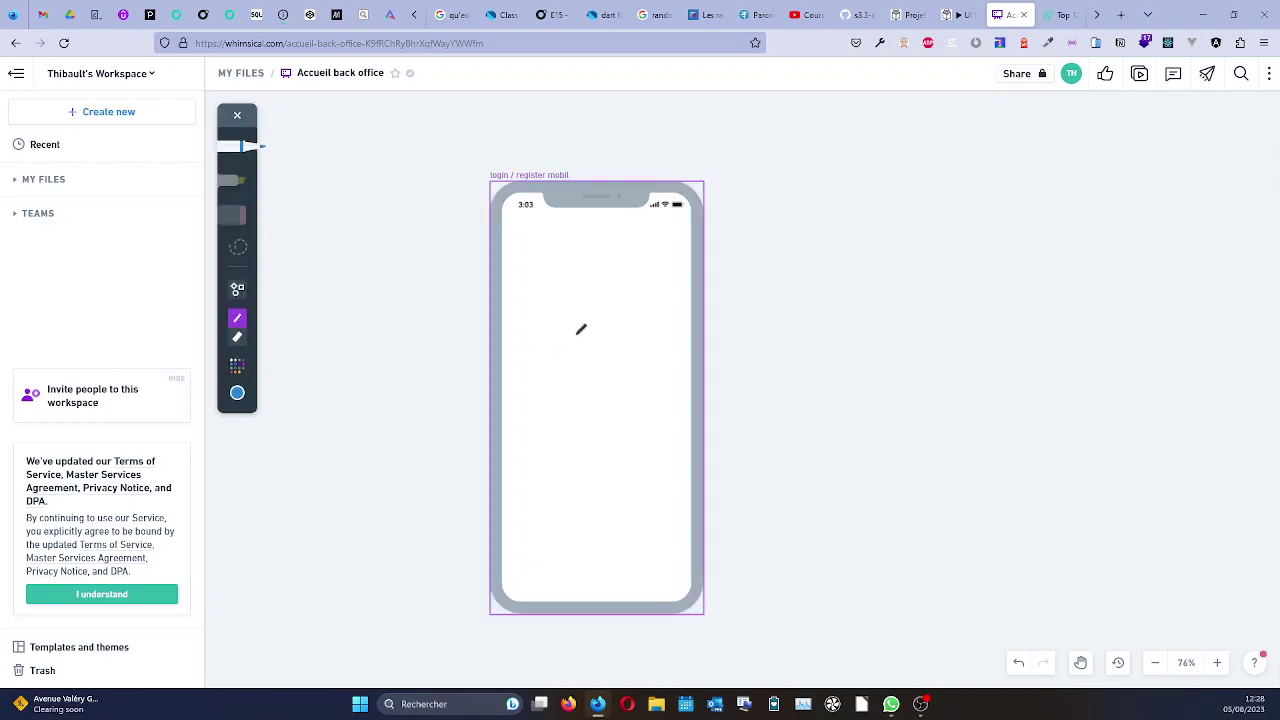
click(237, 115)
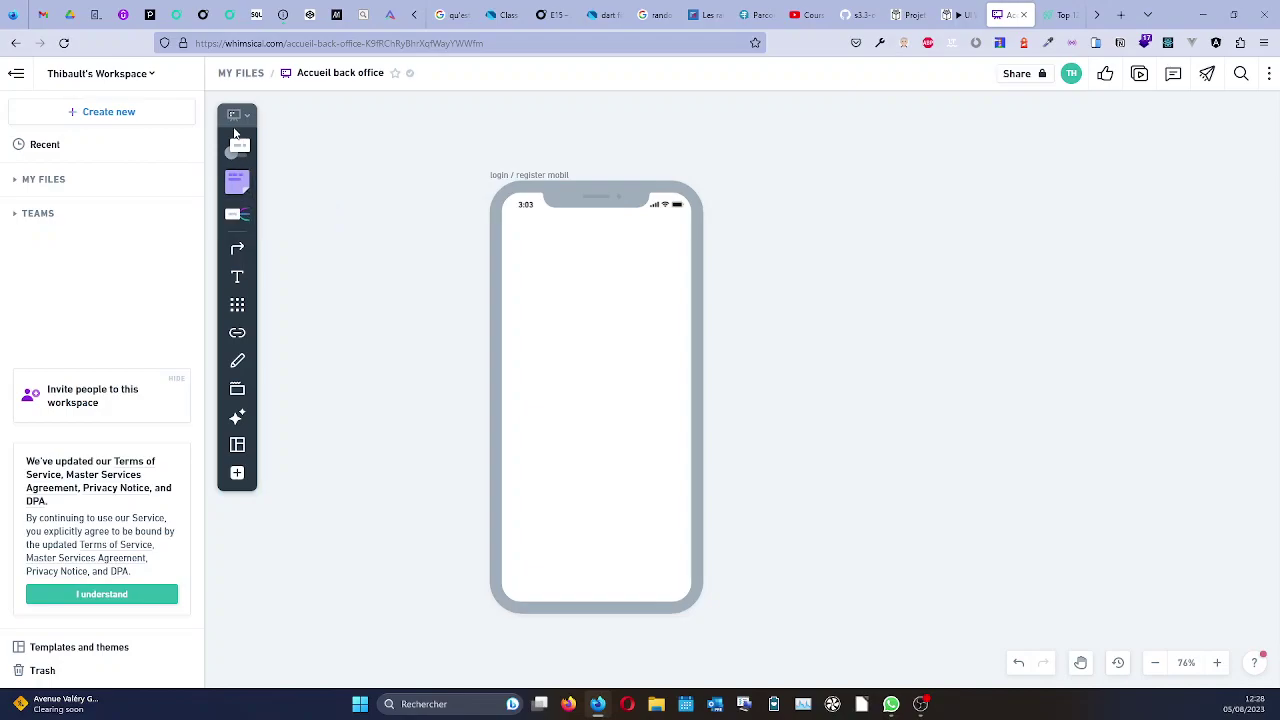
click(237, 146)
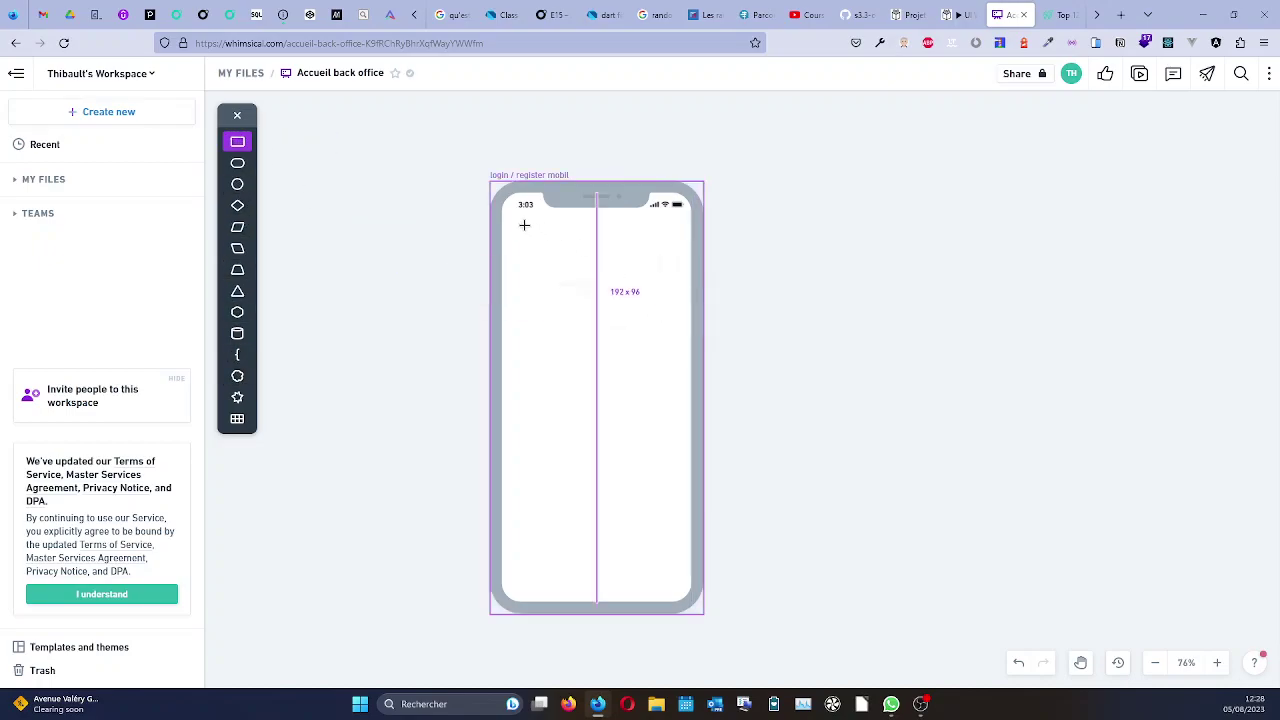
drag(651, 224, 686, 244)
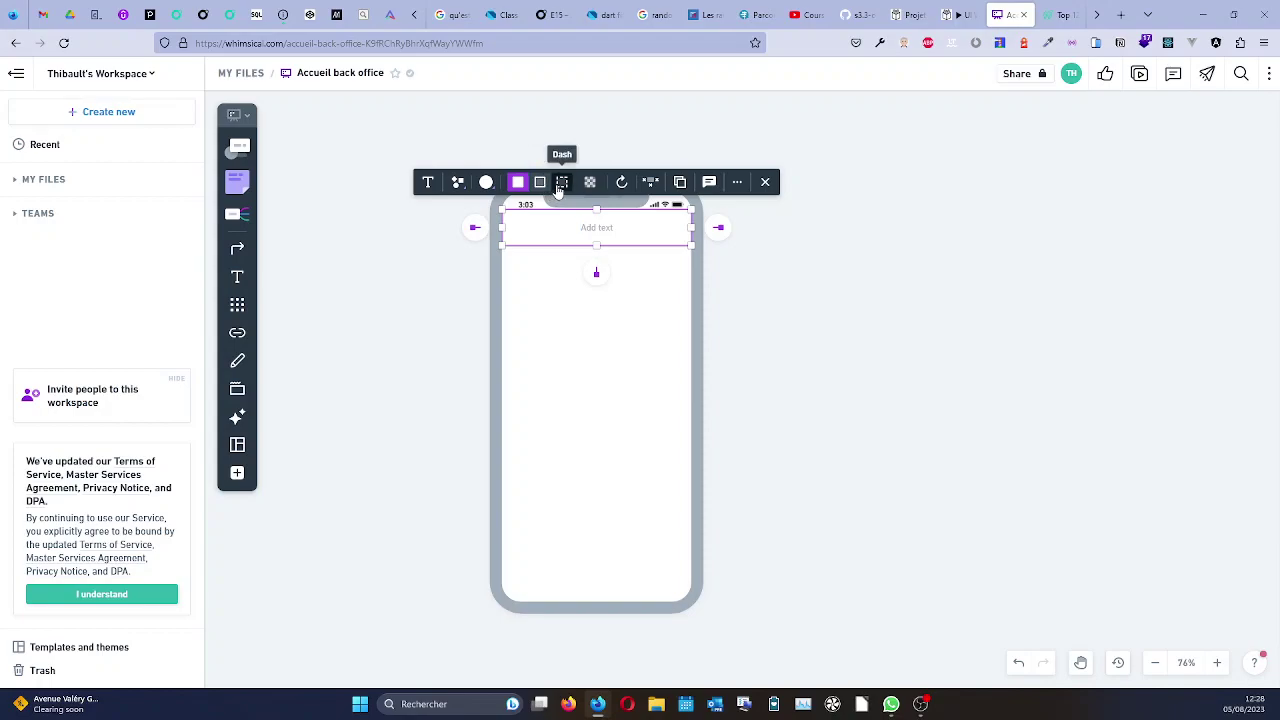
Change the header bar rectangle to an outline-only style instead of filled.
click(459, 184)
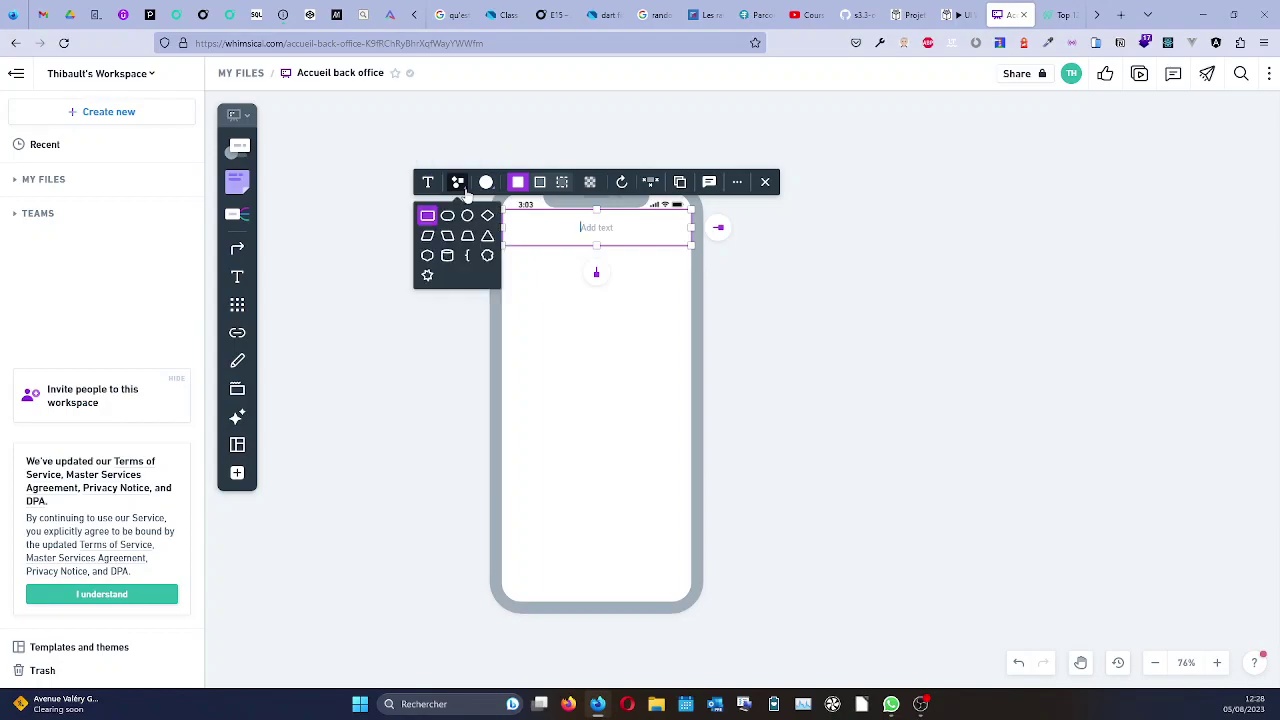
click(462, 186)
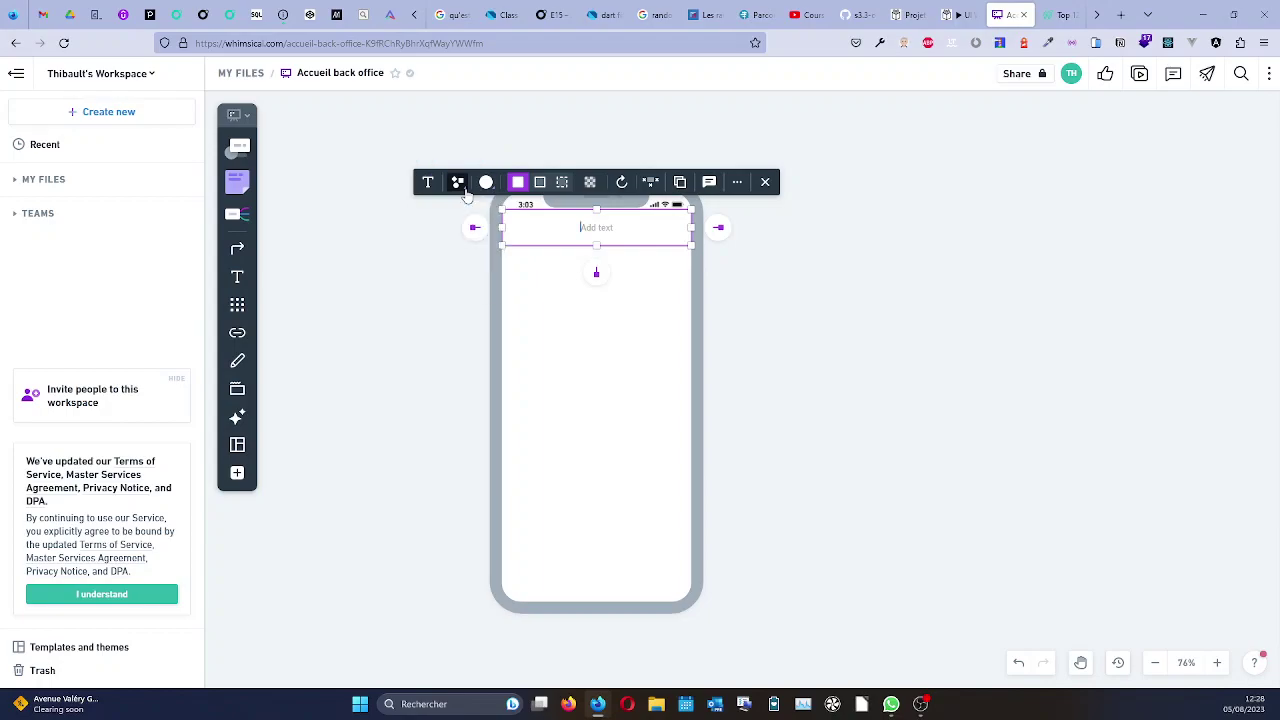
click(544, 188)
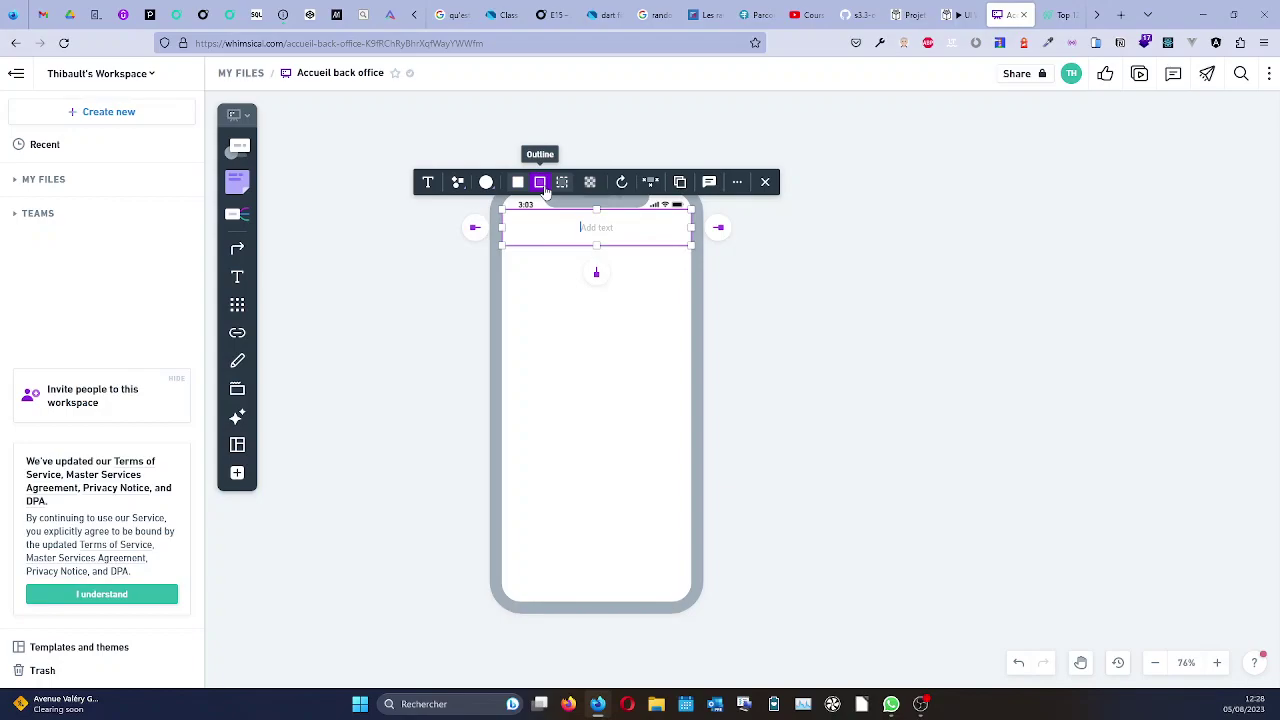
click(582, 318)
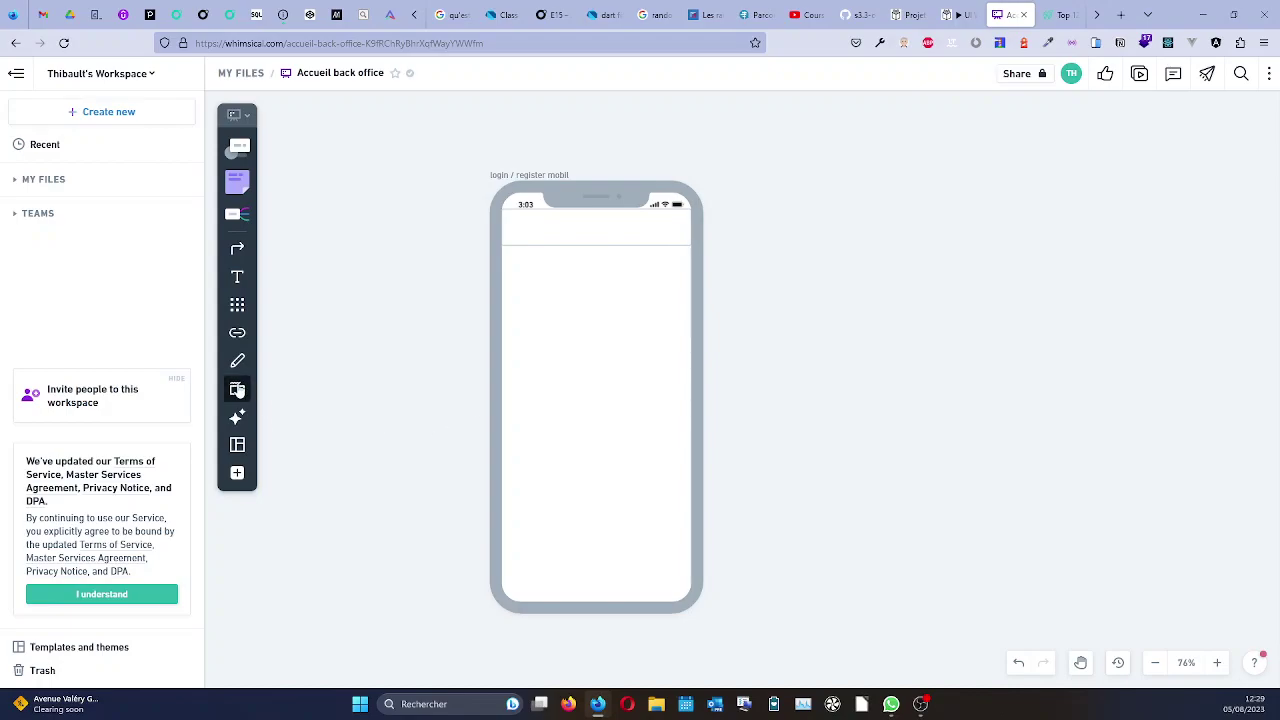
Add a grey hamburger menu icon from the icon library at the header's right end.
click(239, 386)
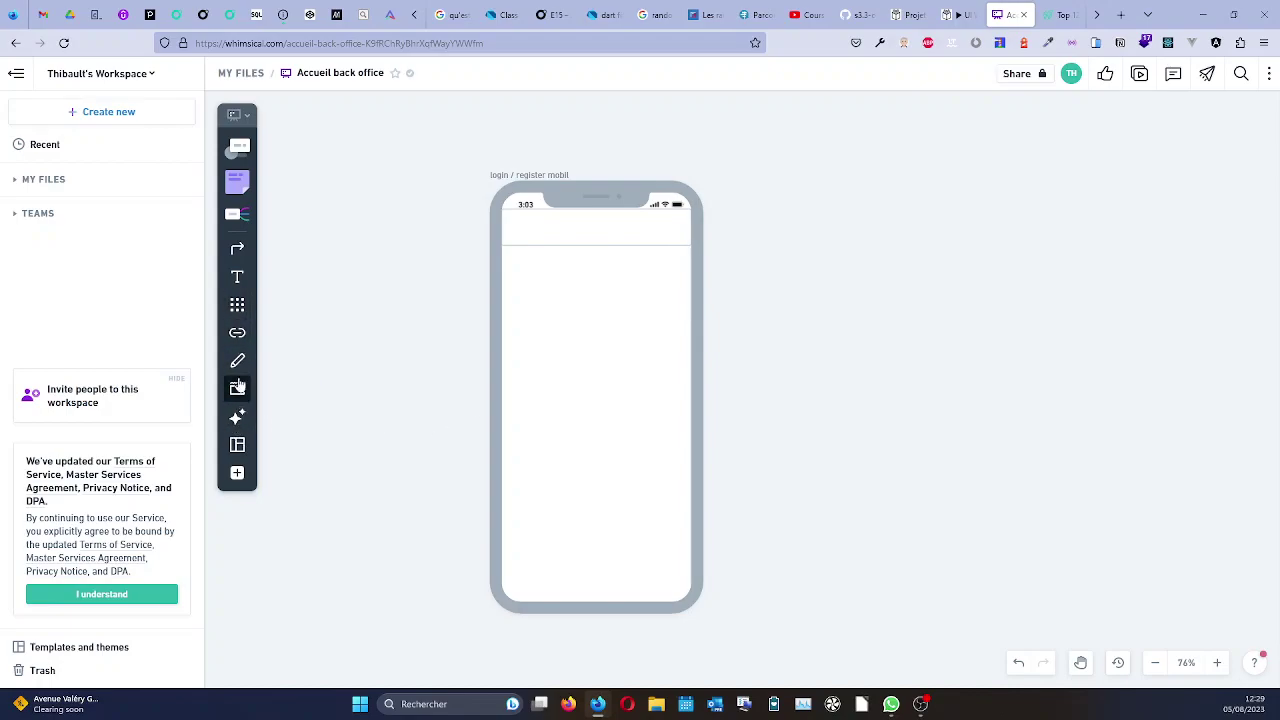
click(237, 307)
text(menu)
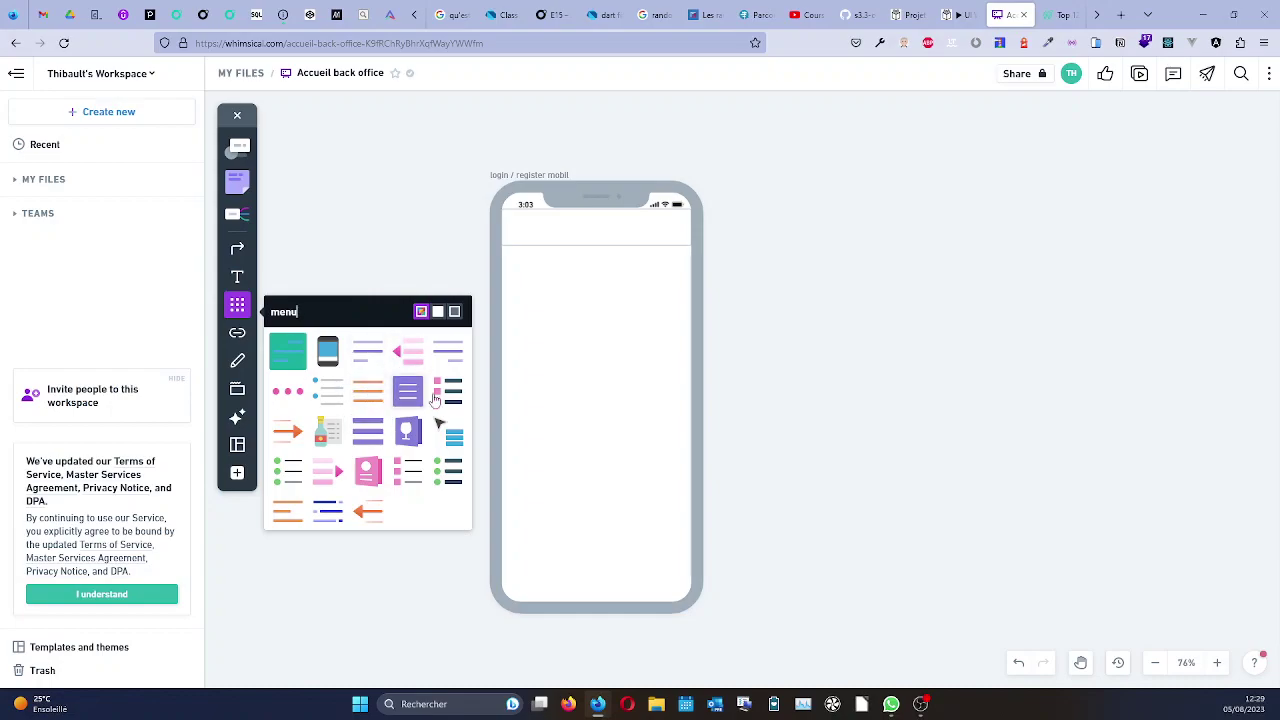
drag(370, 393, 660, 228)
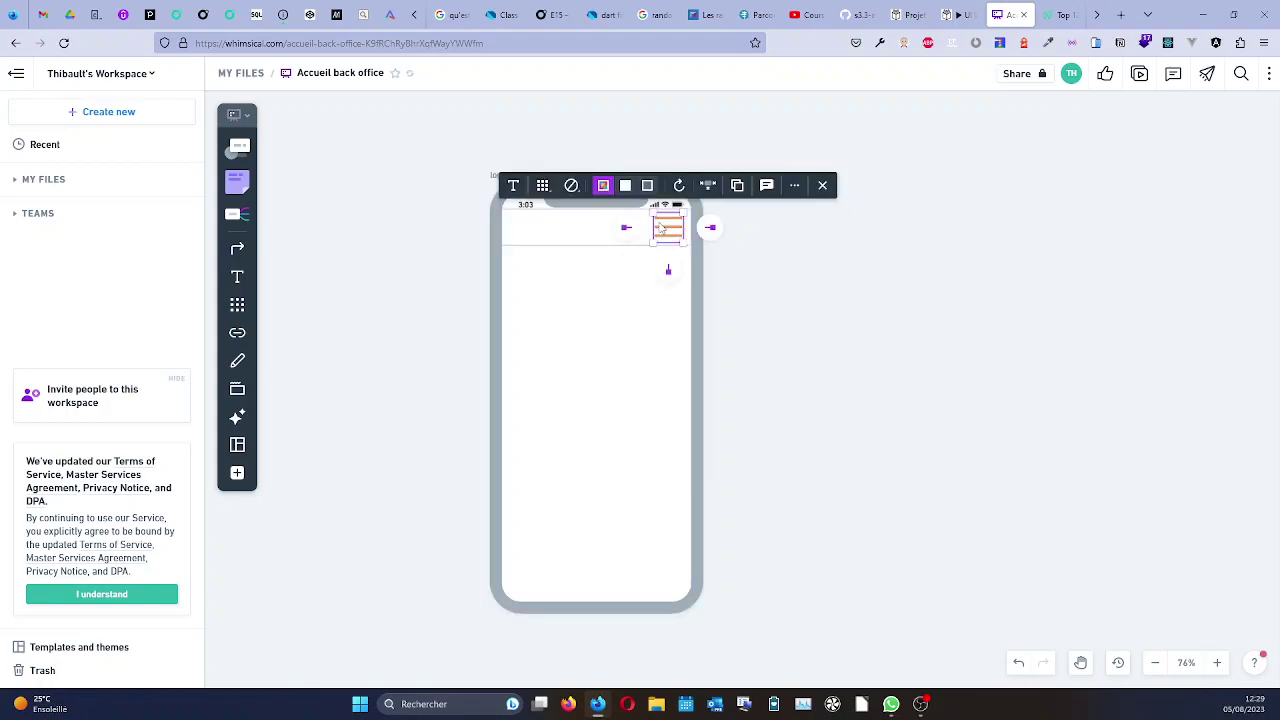
click(602, 186)
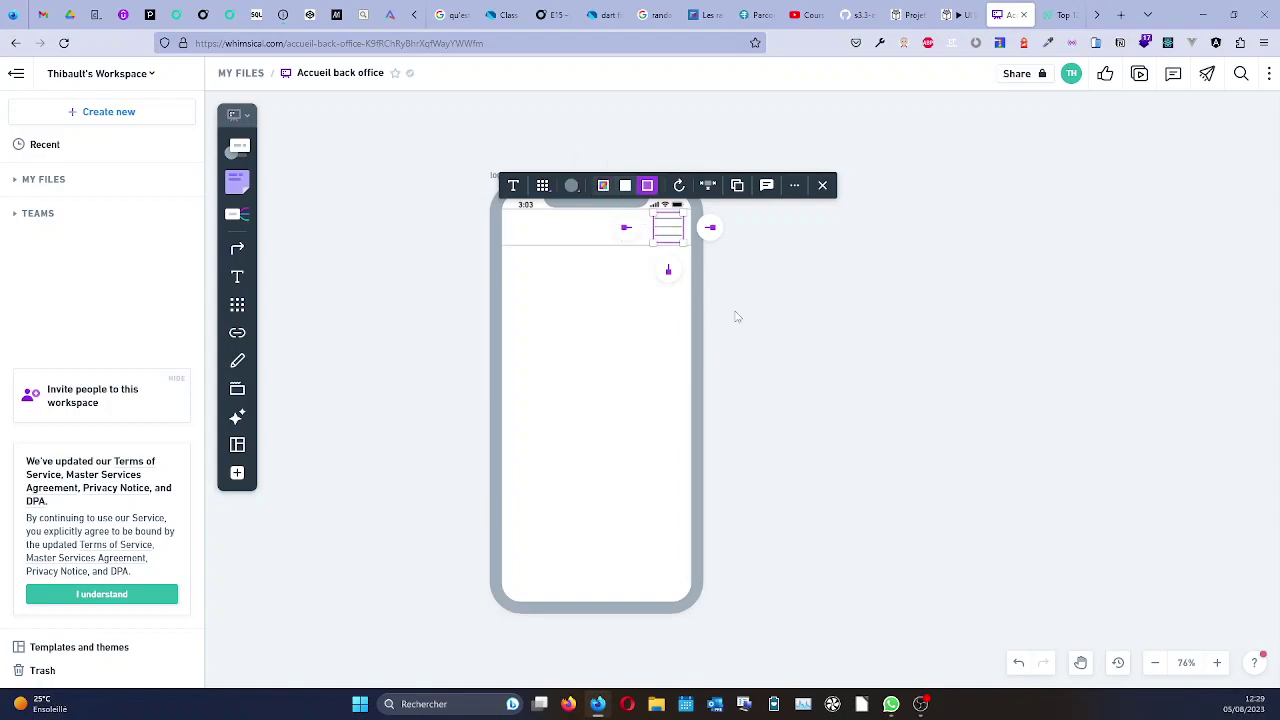
click(768, 305)
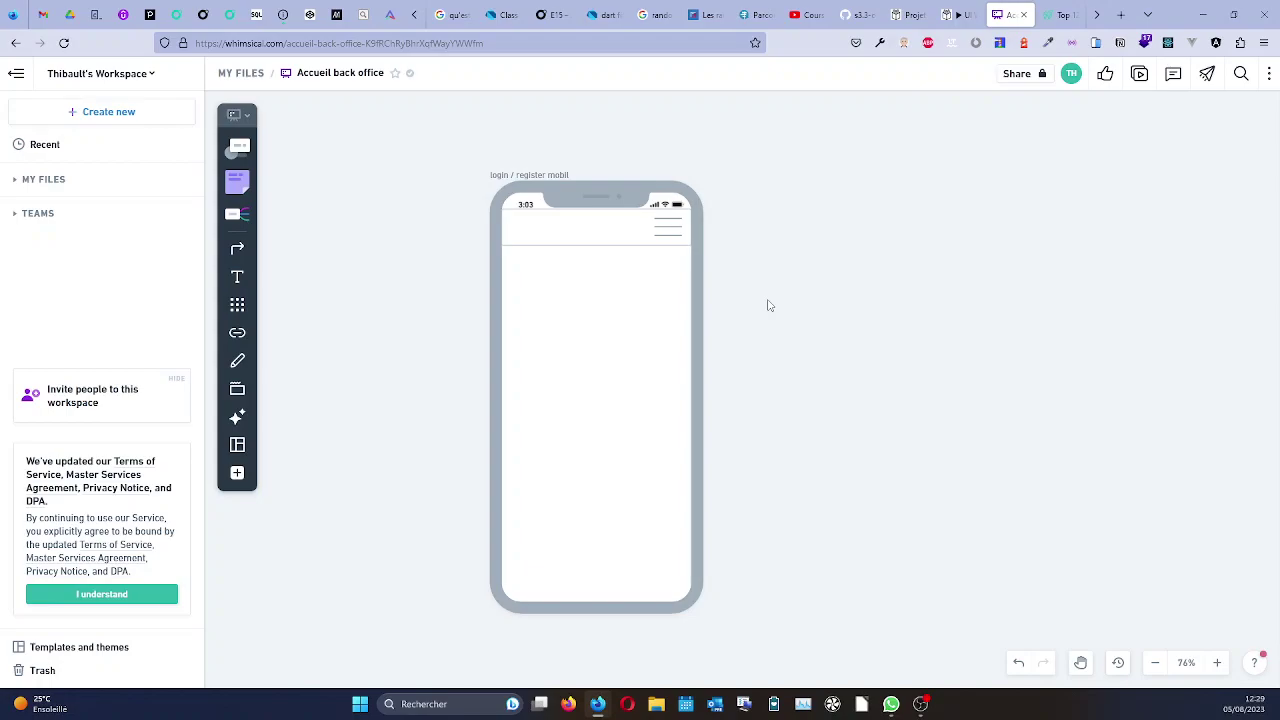
click(240, 304)
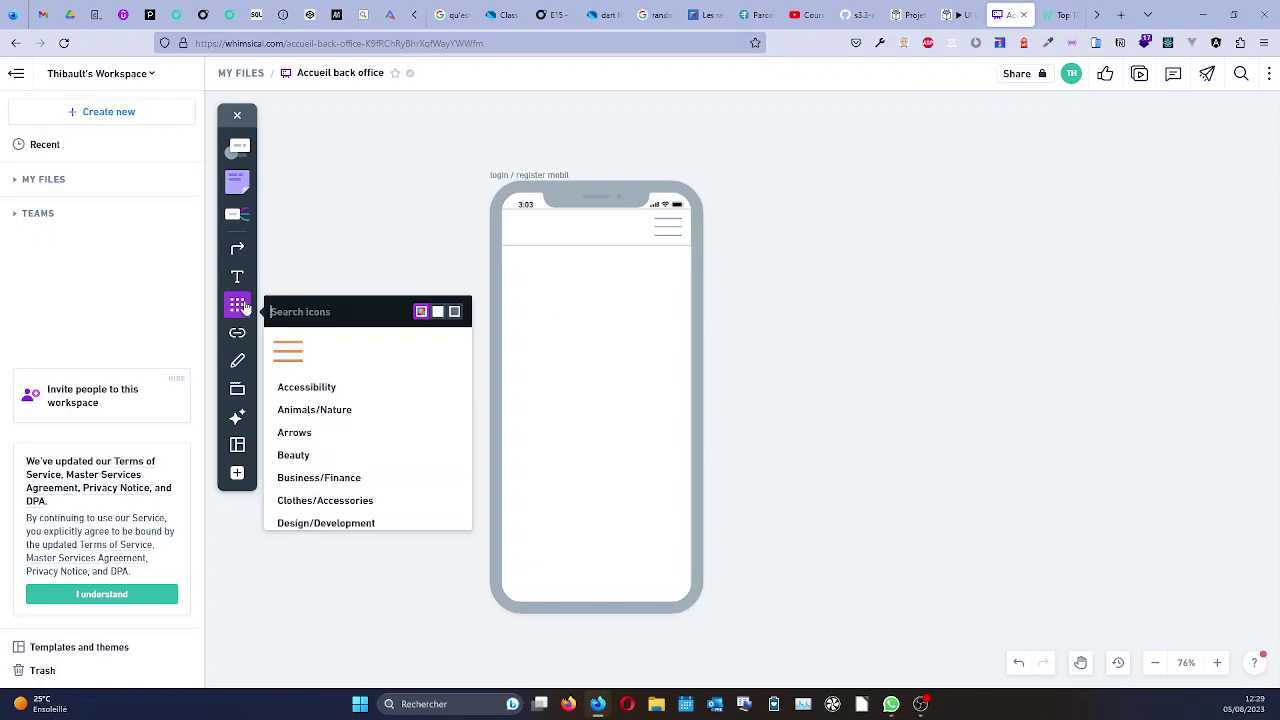
text(logo)
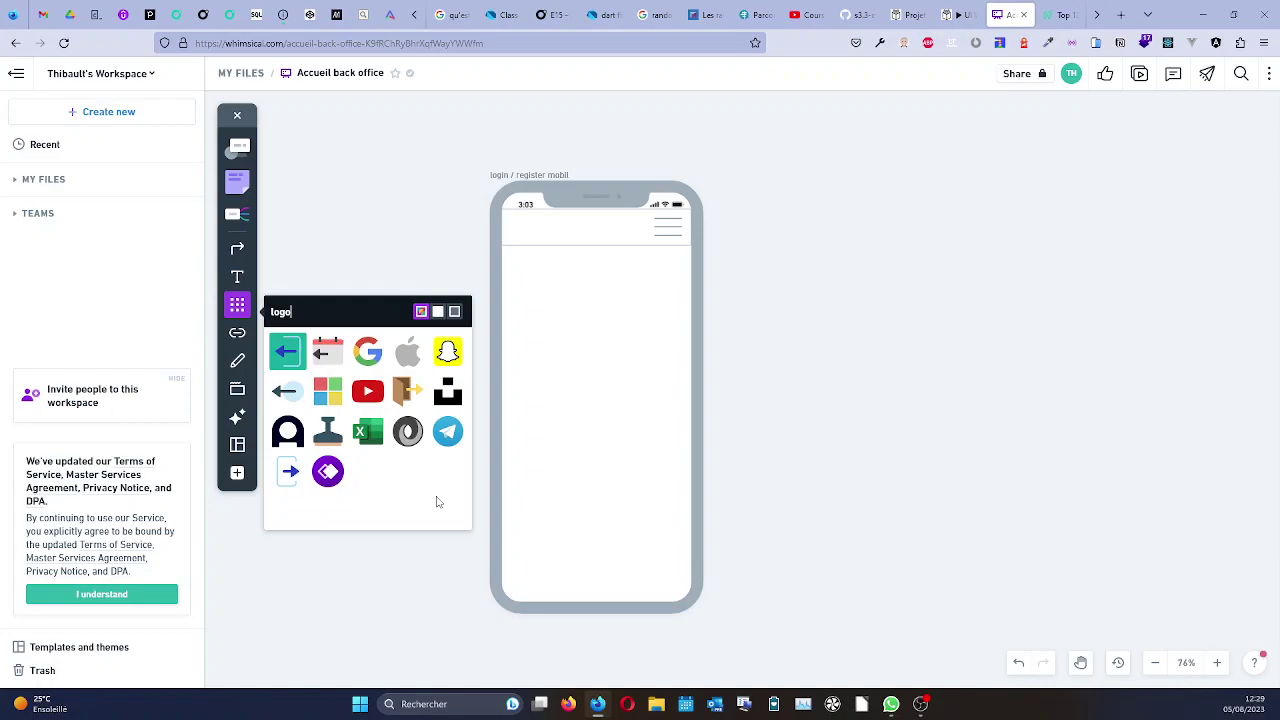
click(438, 312)
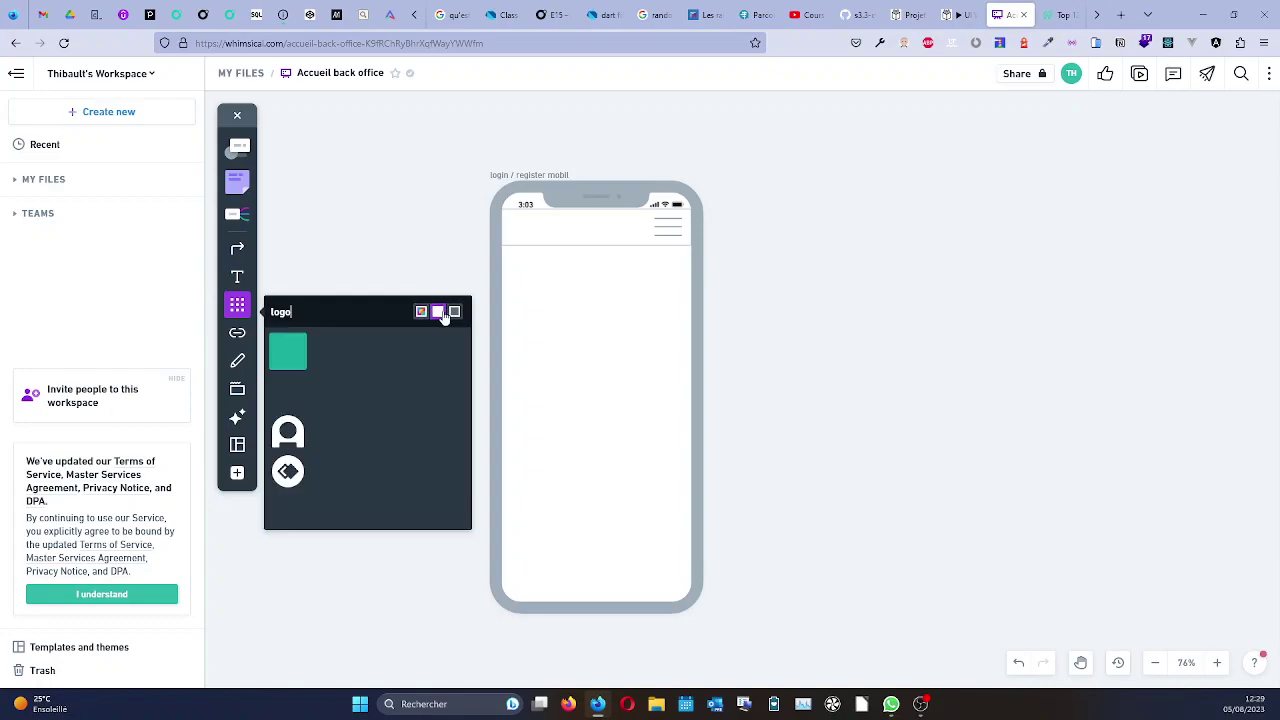
click(454, 312)
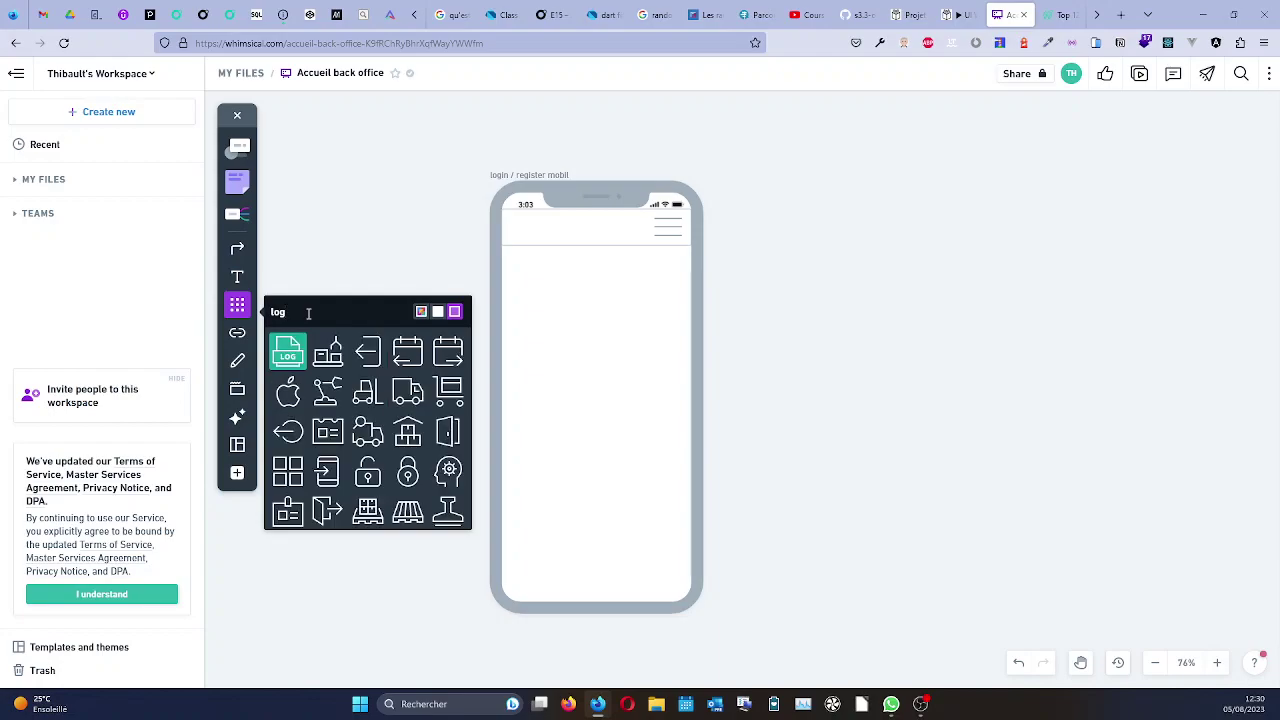
text(n)
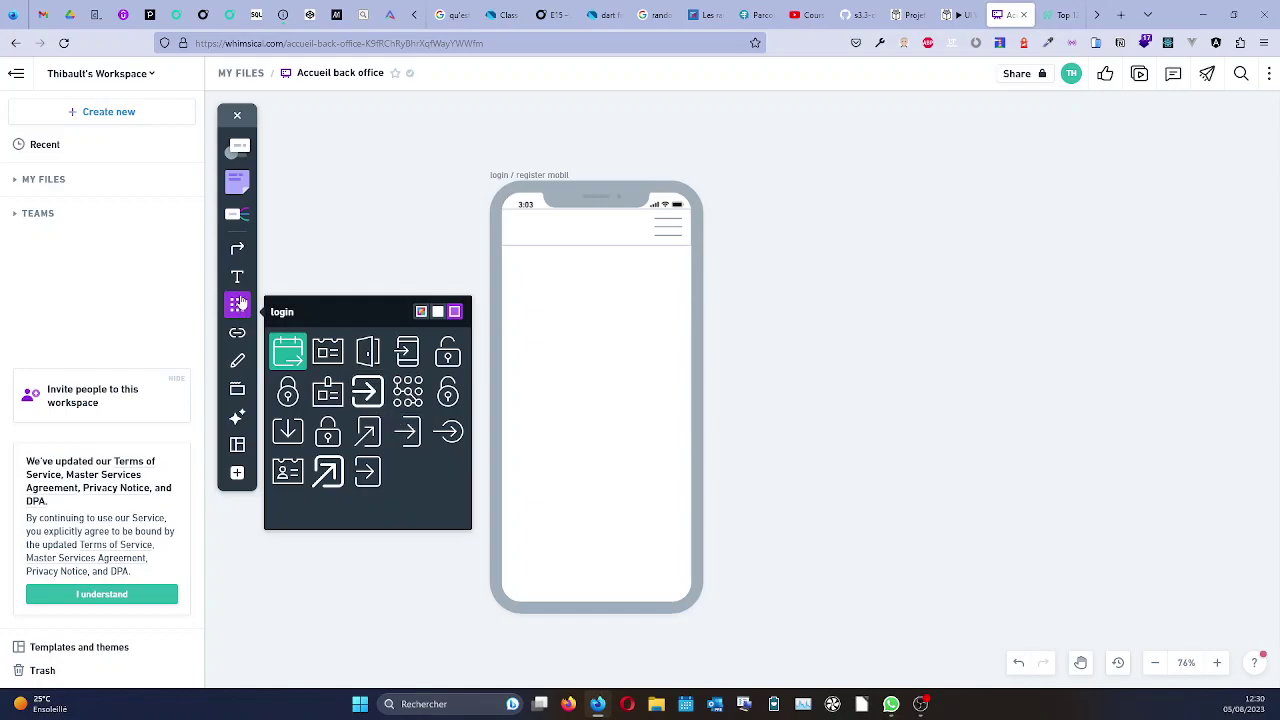
click(238, 303)
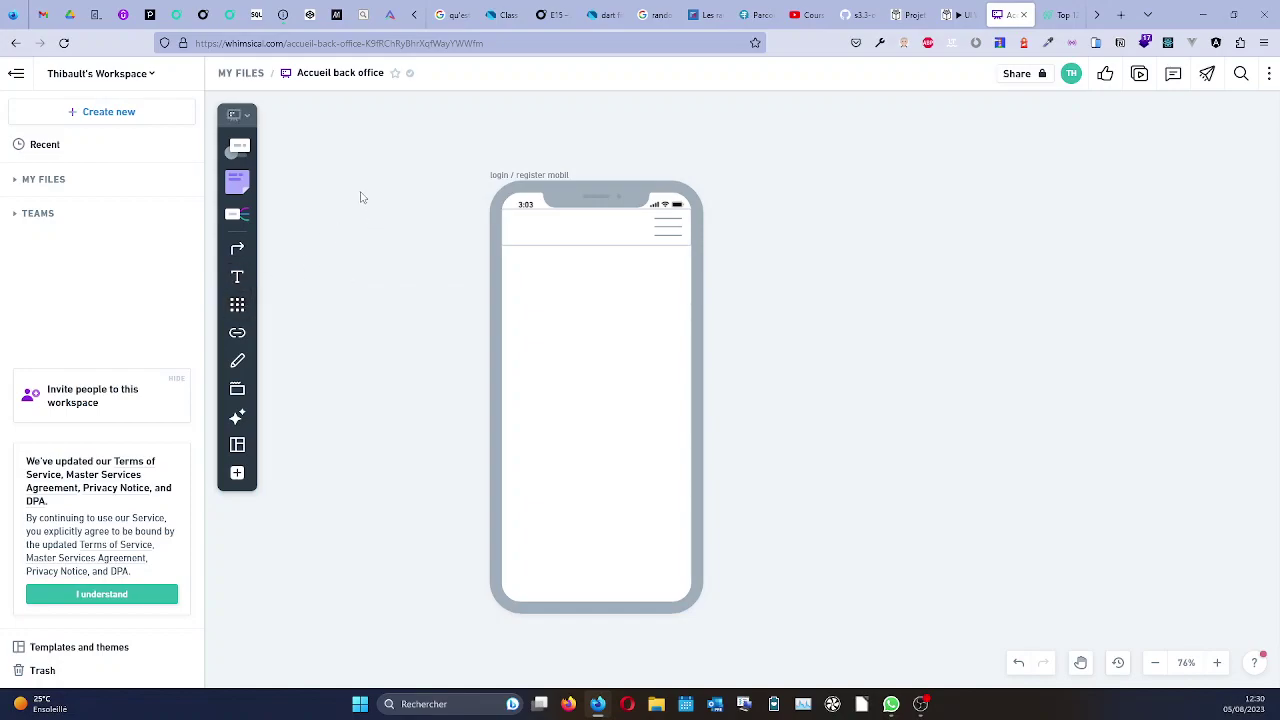
Add a 'Logo' text label at the left end of the header bar.
click(237, 276)
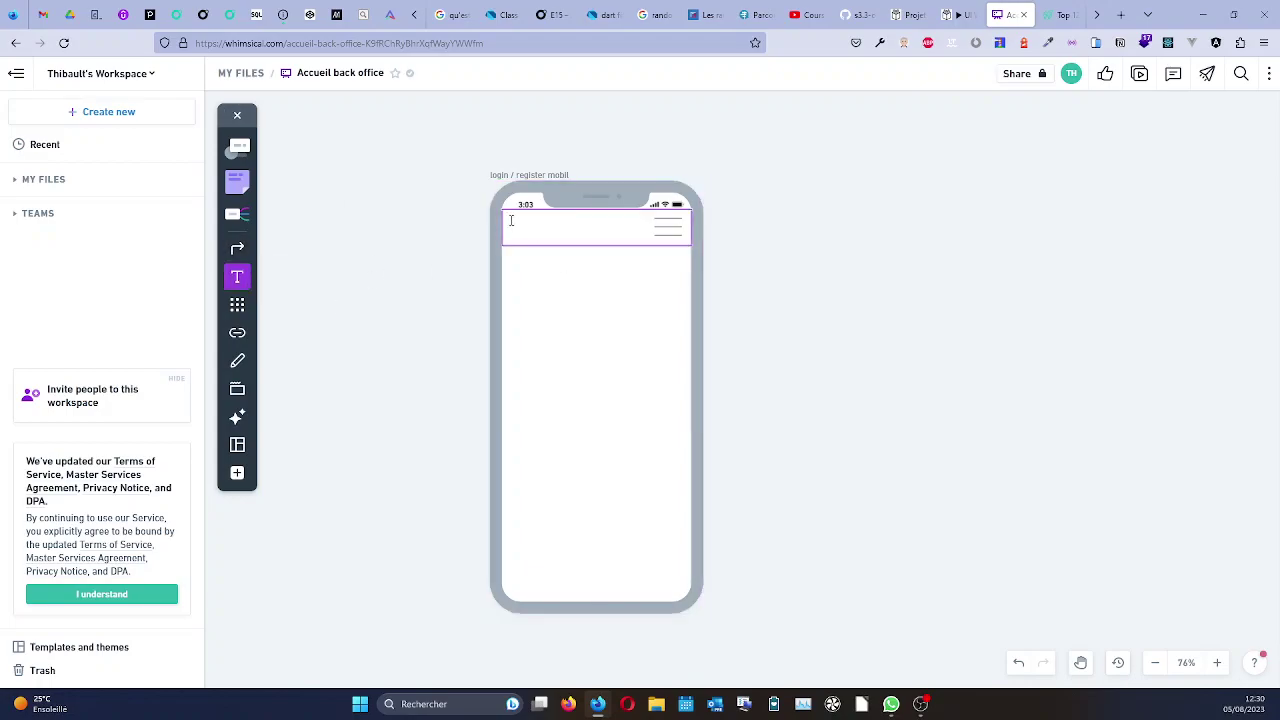
click(564, 238)
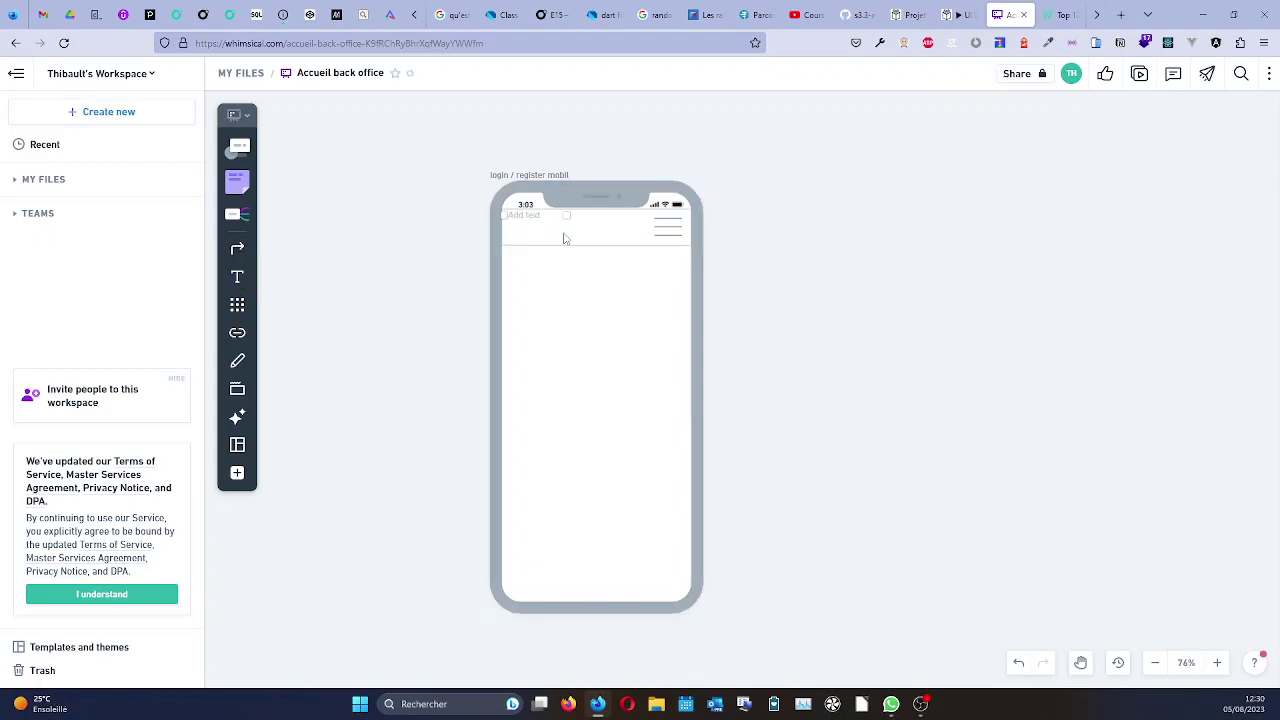
text(L)
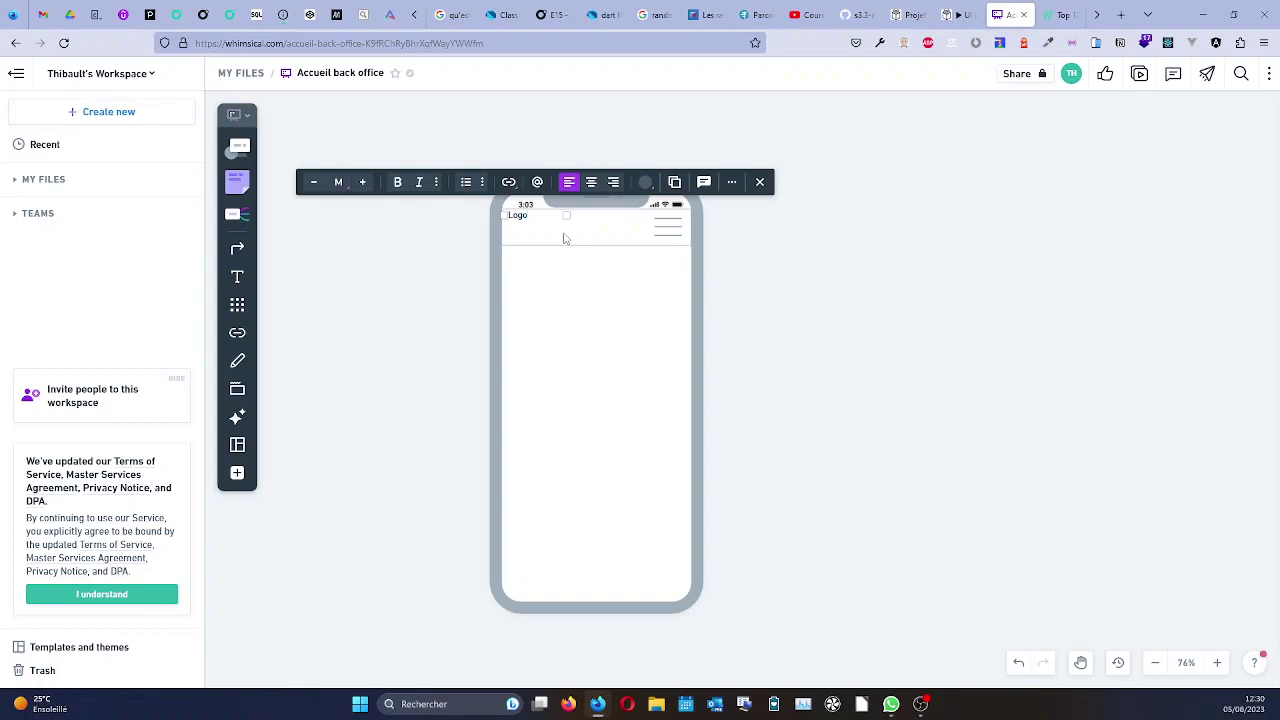
text(ogo)
key(Escape)
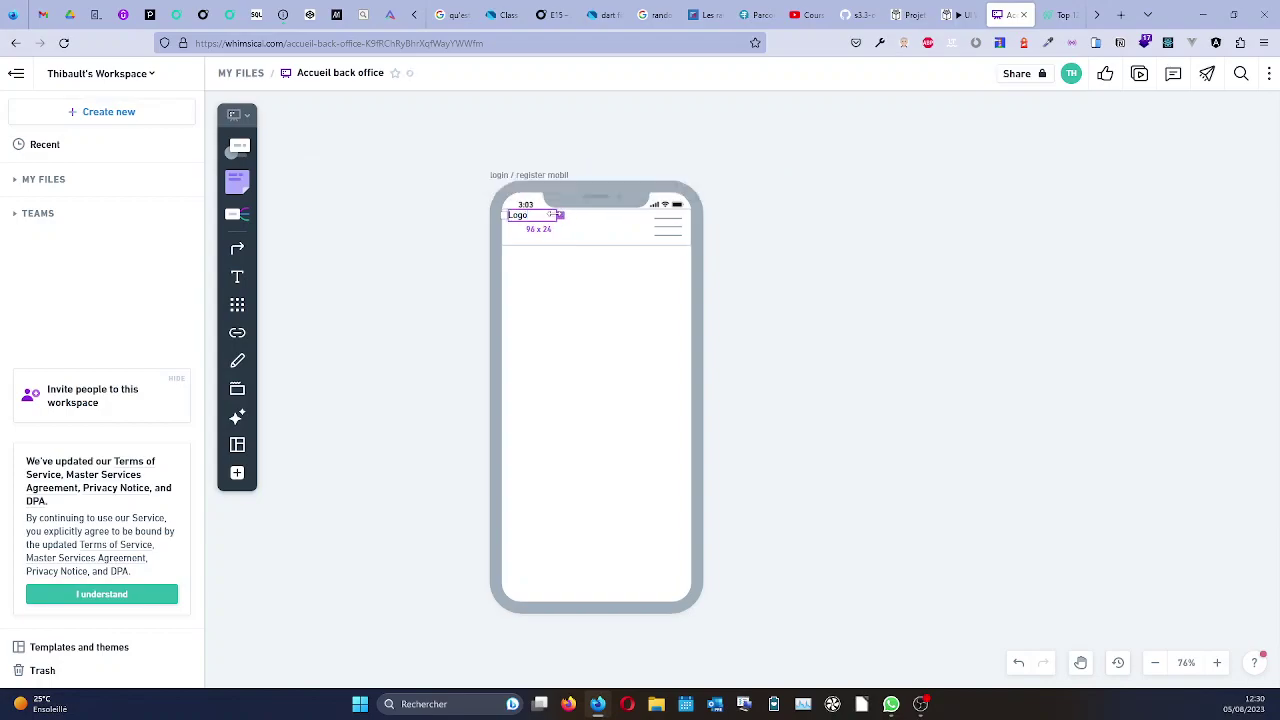
click(594, 271)
click(522, 217)
drag(527, 225, 533, 231)
click(843, 346)
Colour the header bar grey with the Smoke colour.
click(662, 235)
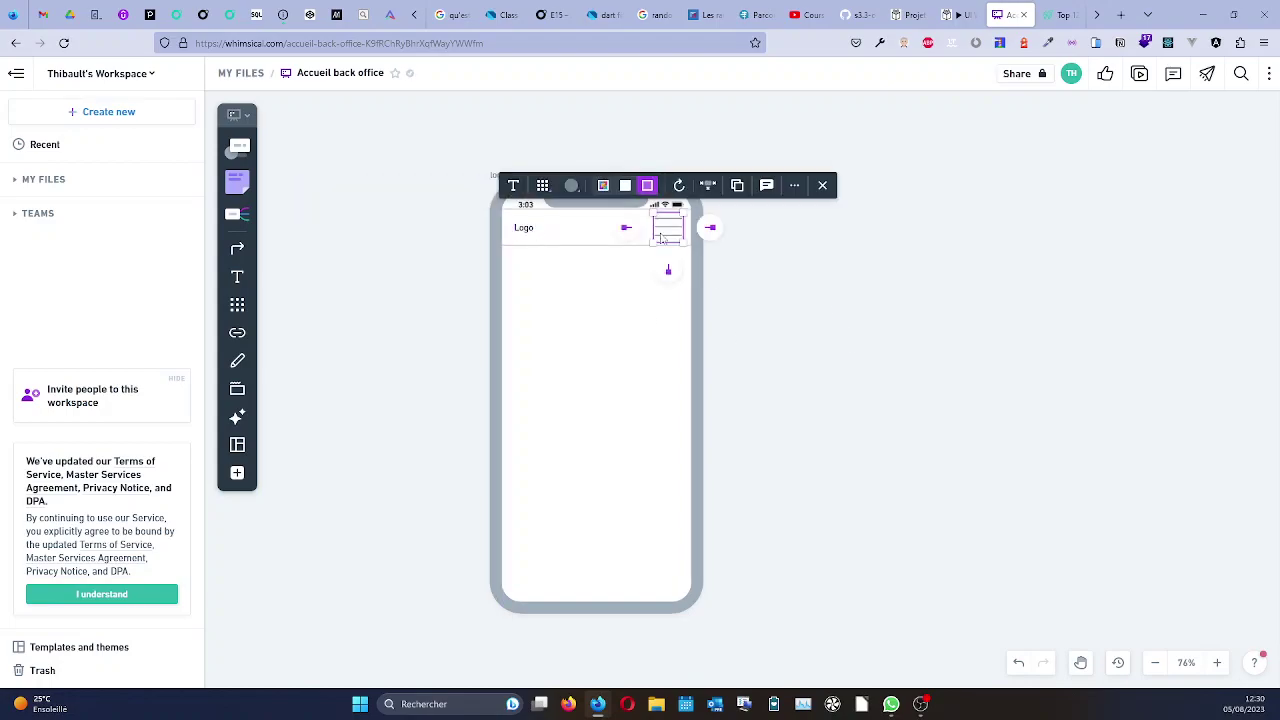
click(857, 373)
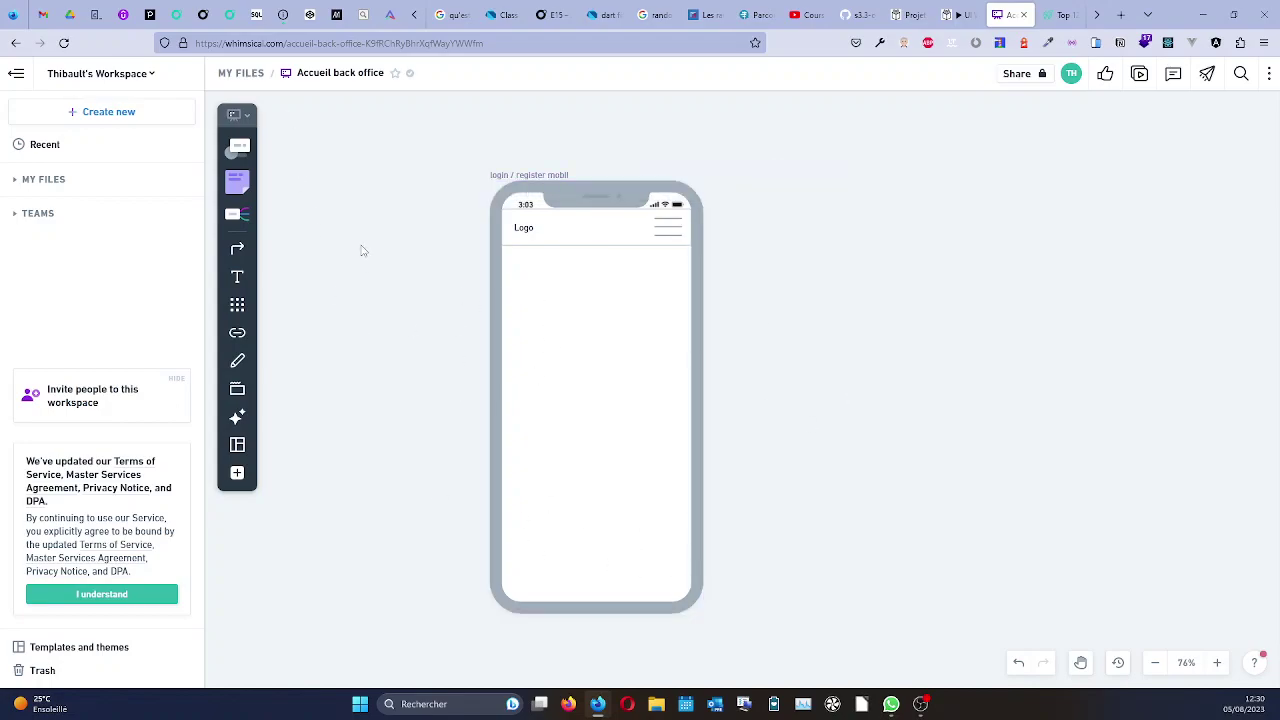
click(580, 238)
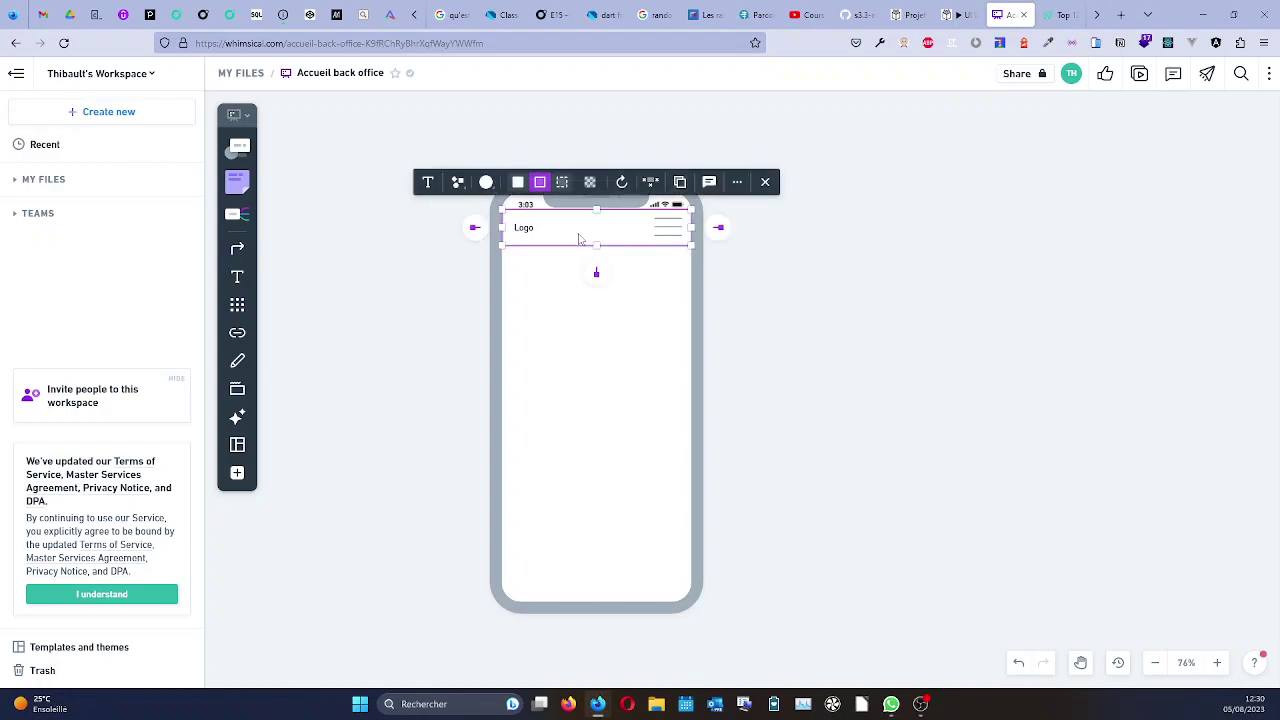
click(486, 181)
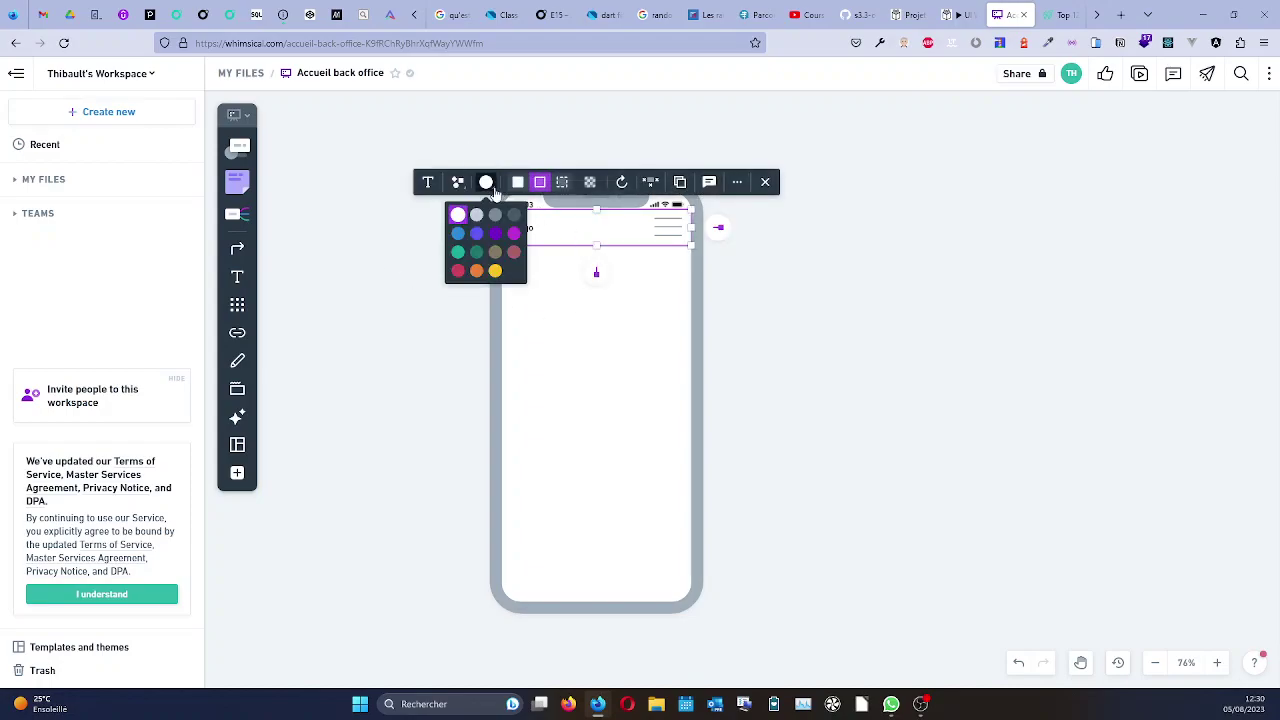
click(476, 214)
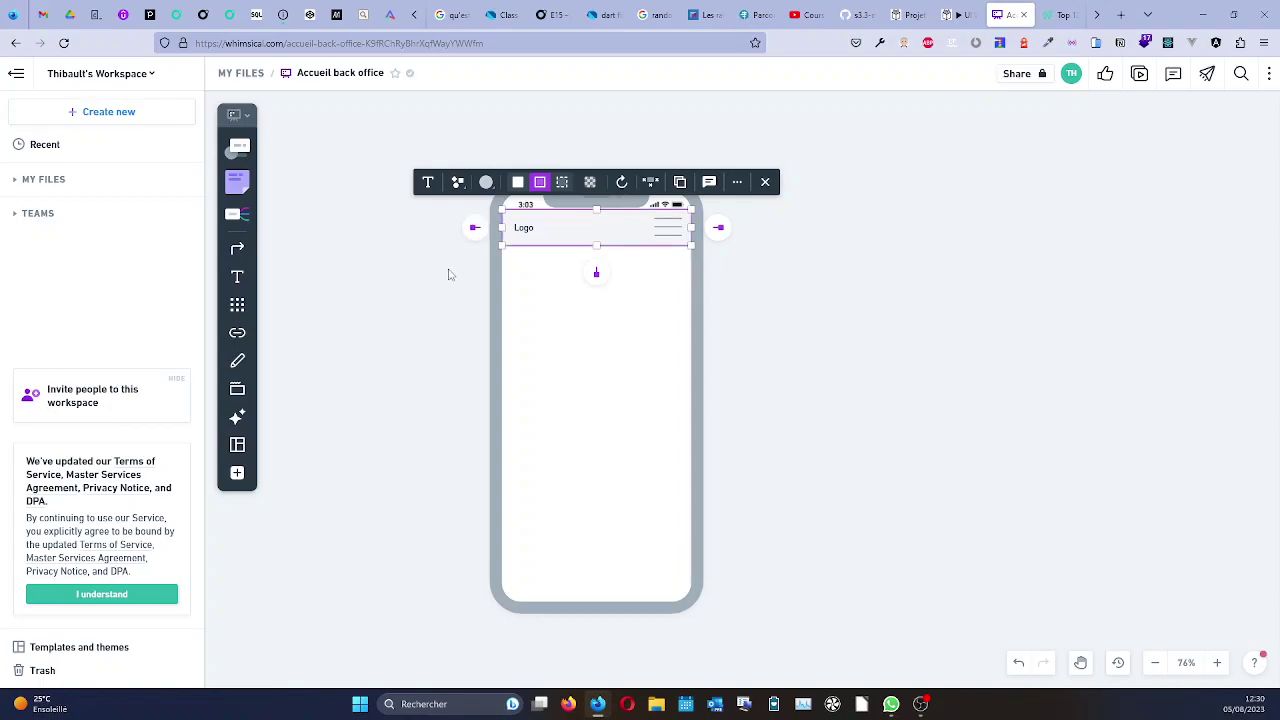
click(427, 341)
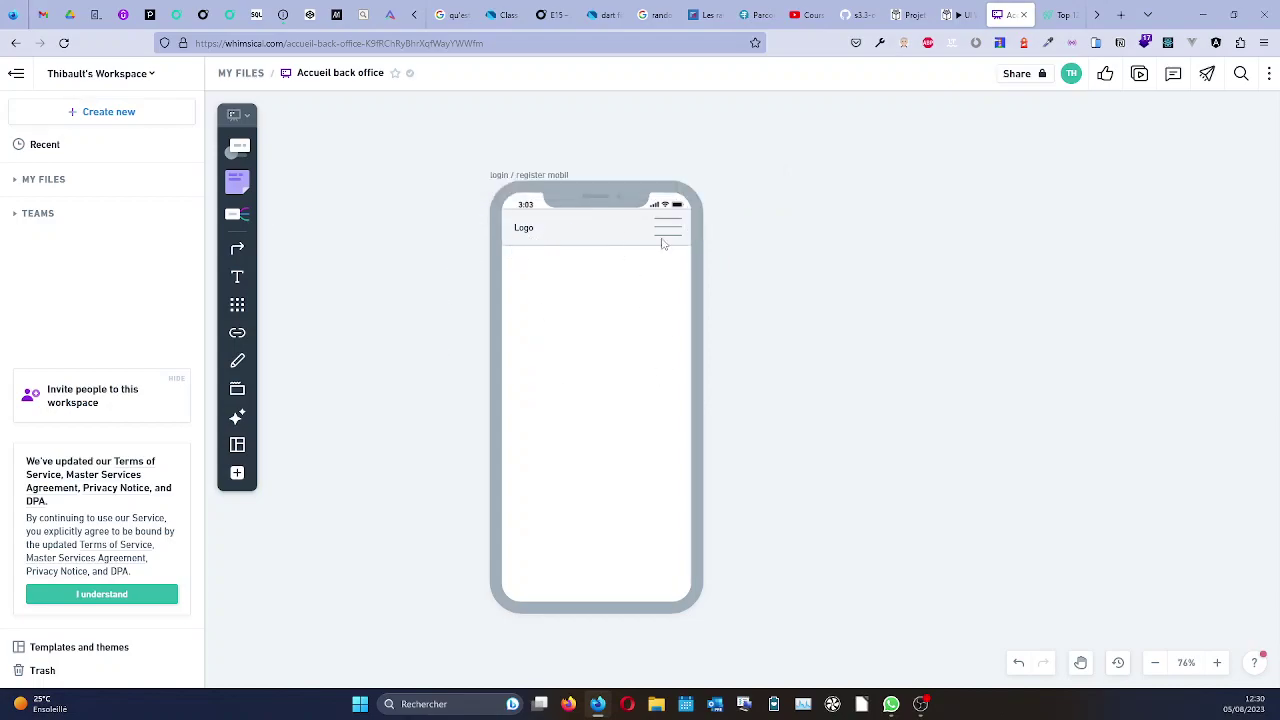
Start and cancel a comment on the Logo header, view its more-actions menu, then close the tools list.
click(237, 473)
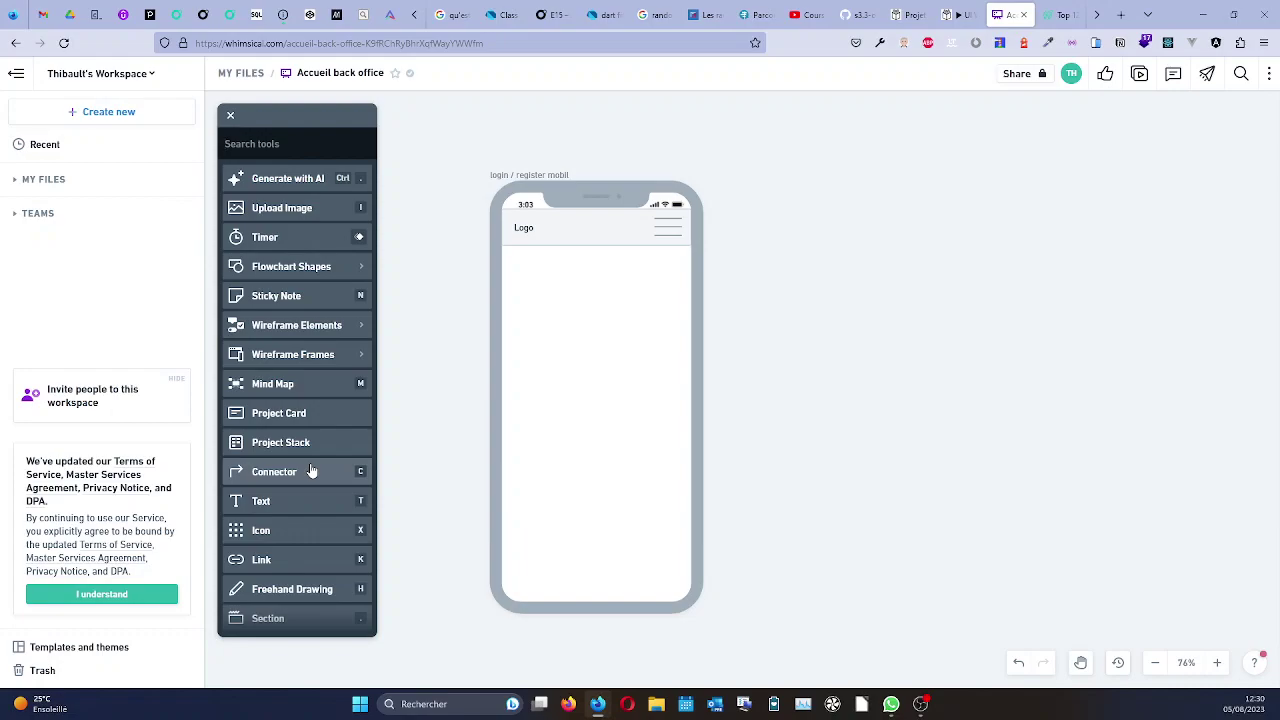
click(563, 244)
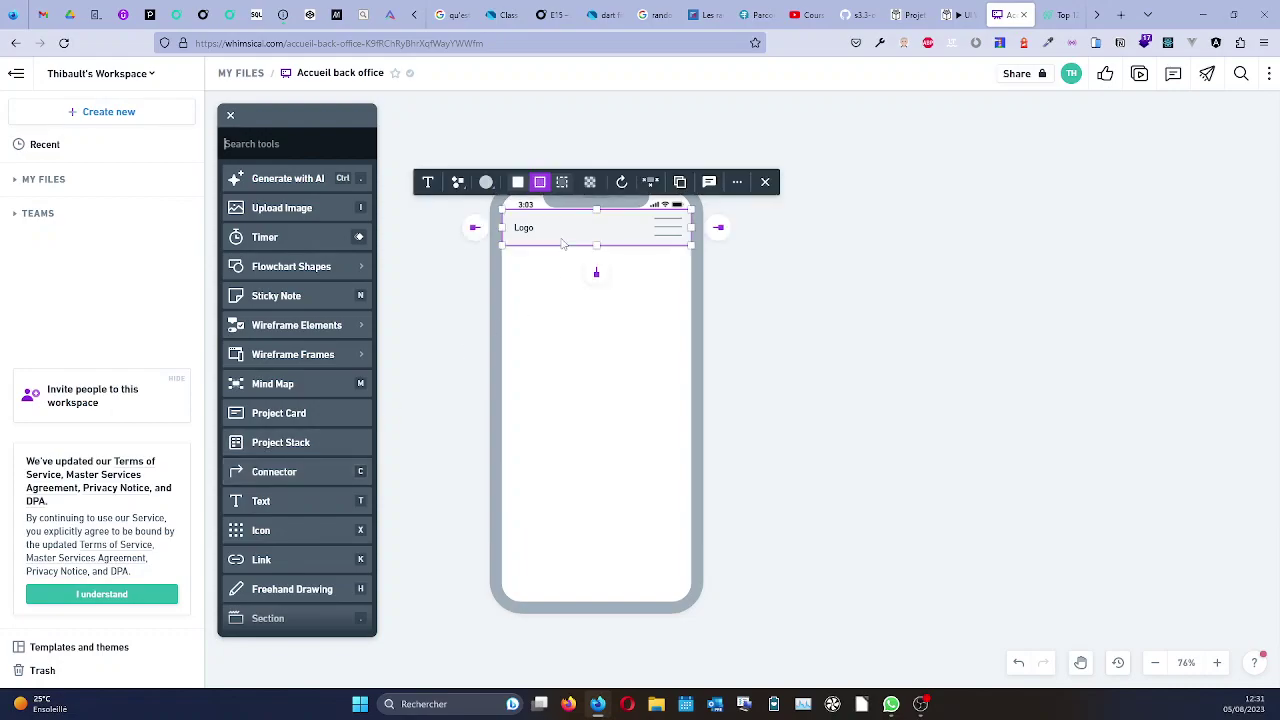
click(709, 183)
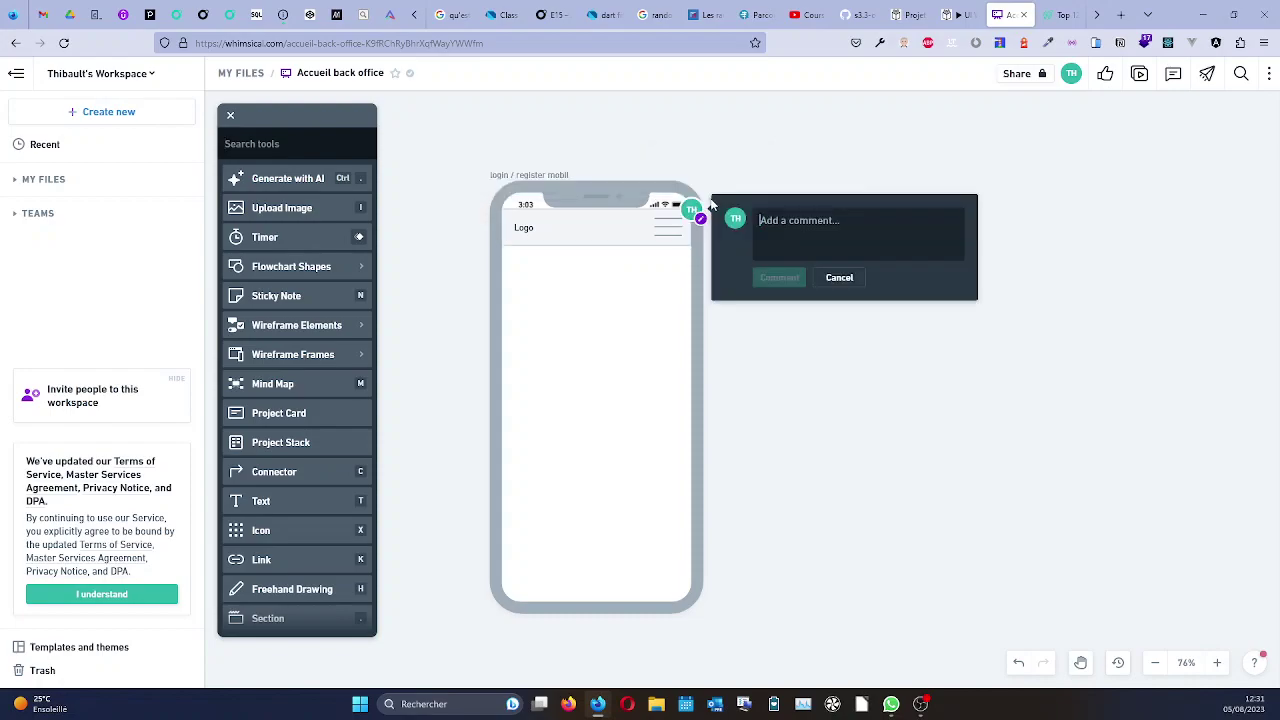
click(838, 278)
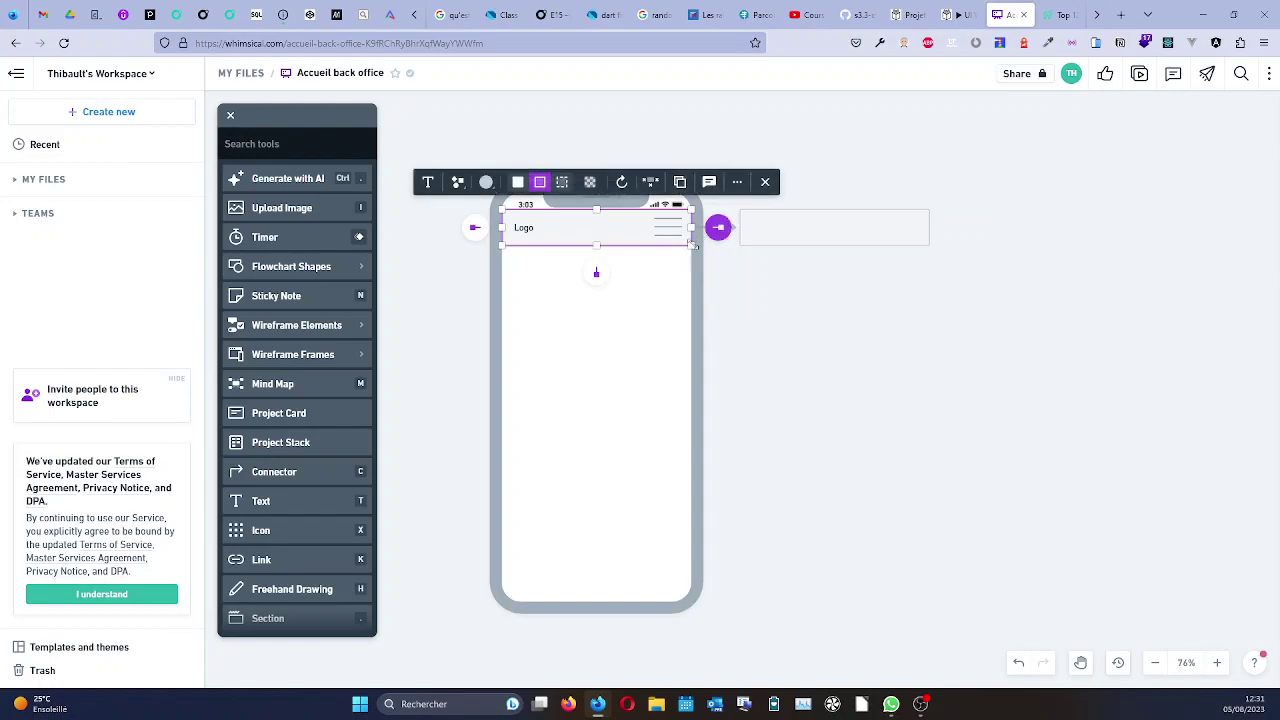
click(737, 183)
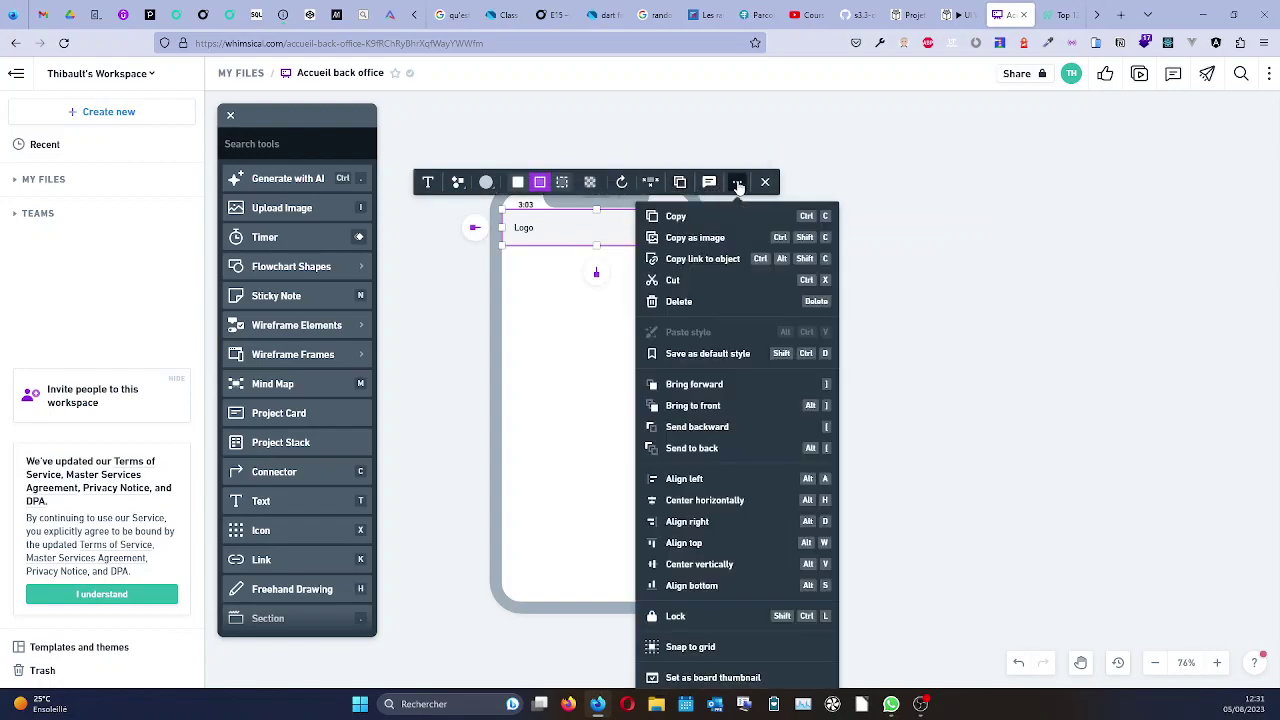
scroll(698, 450, down, 2)
scroll(698, 448, up, 2)
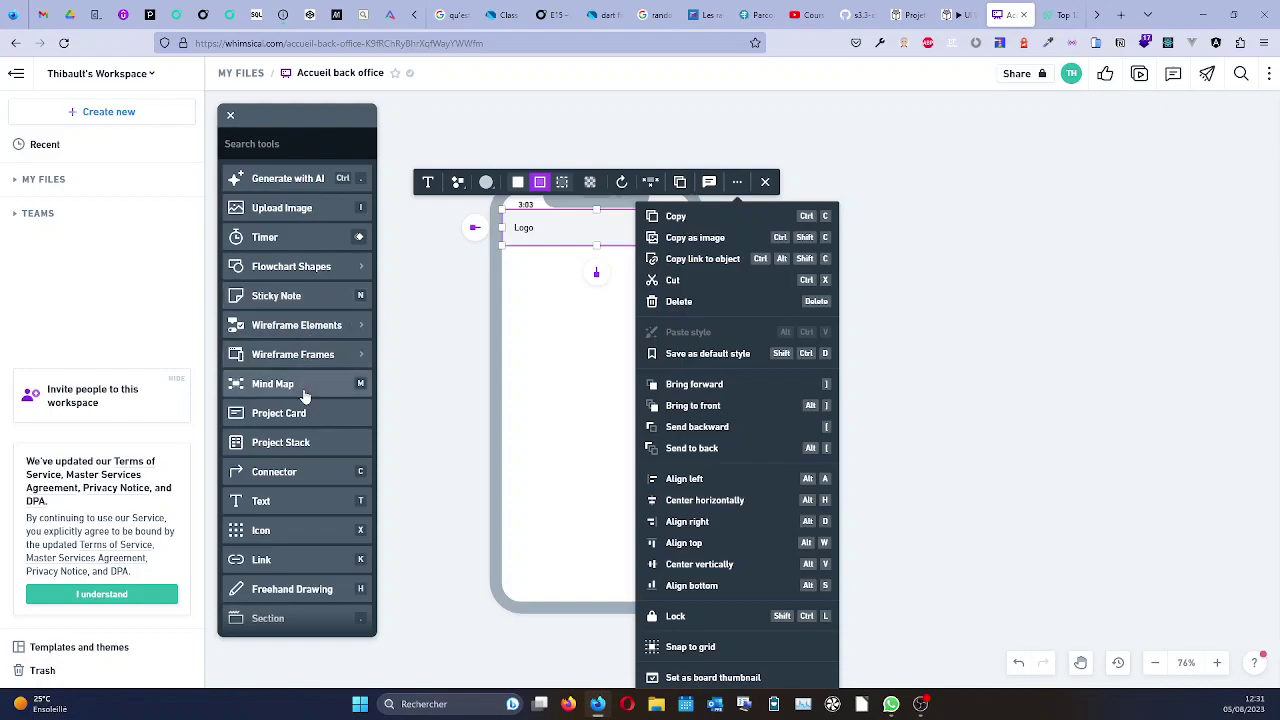
scroll(305, 398, down, 1)
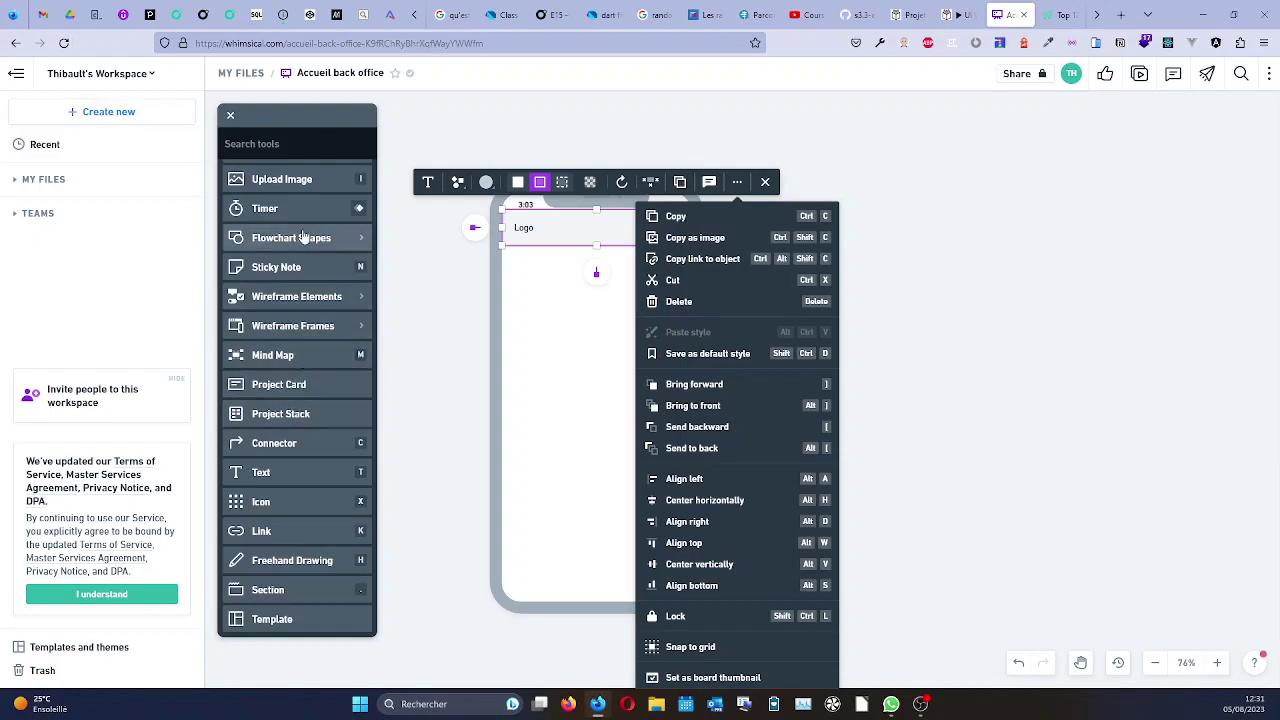
scroll(308, 290, up, 1)
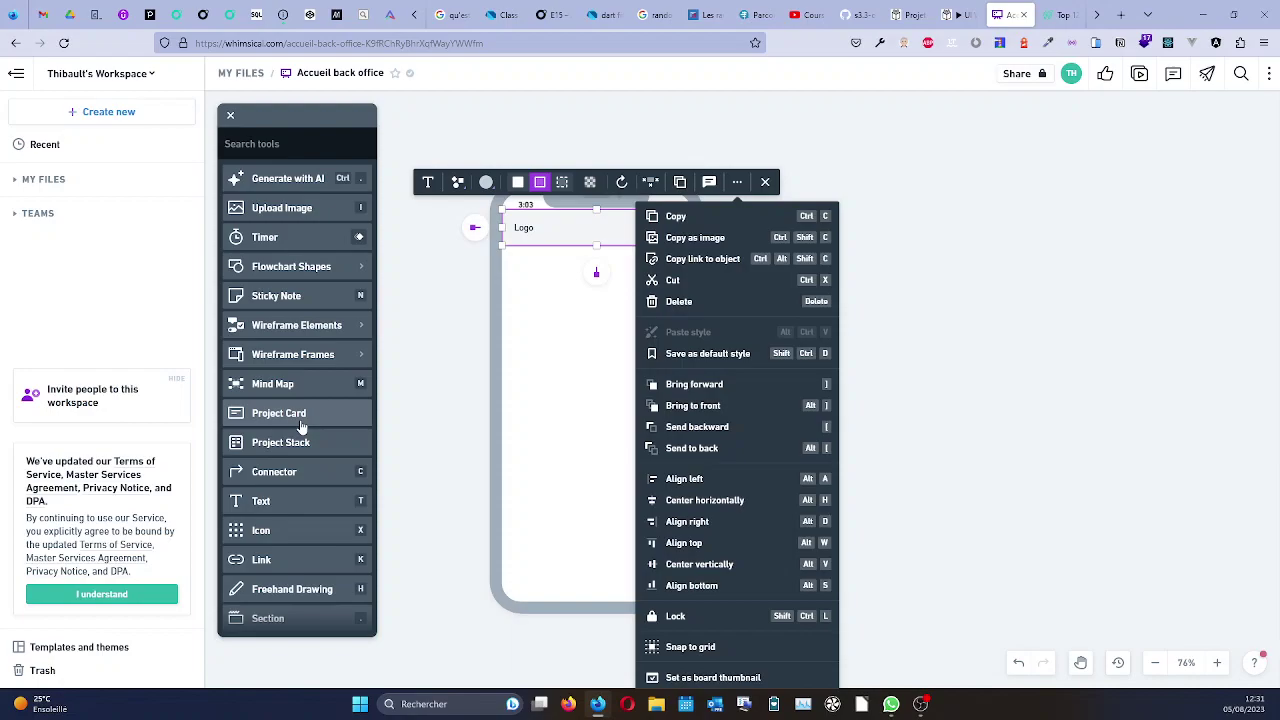
click(231, 116)
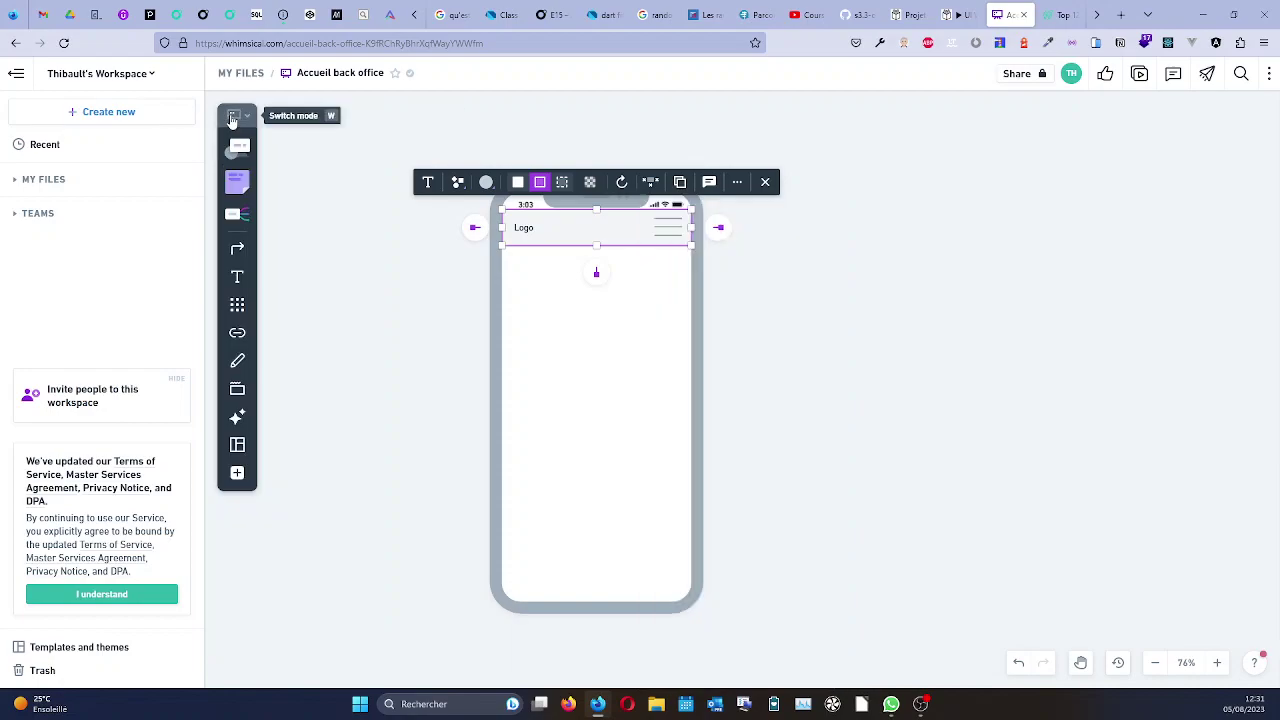
click(240, 389)
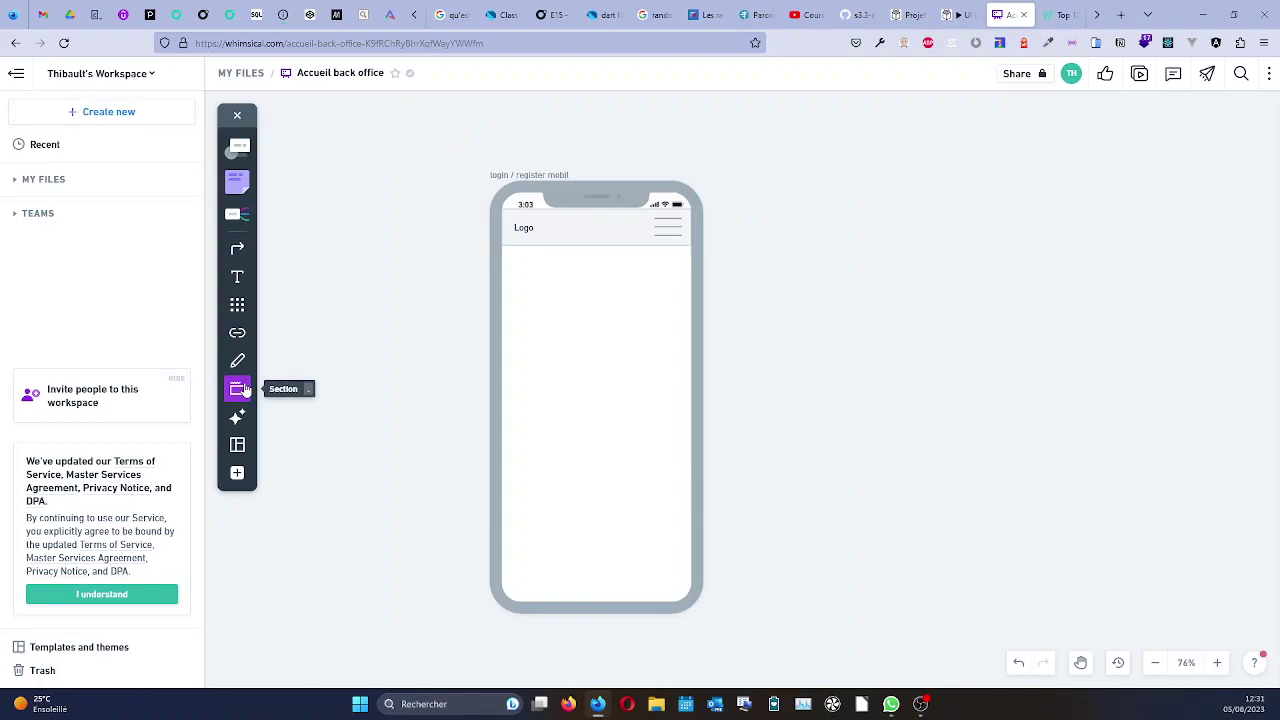
click(736, 224)
key(Escape)
key(Delete)
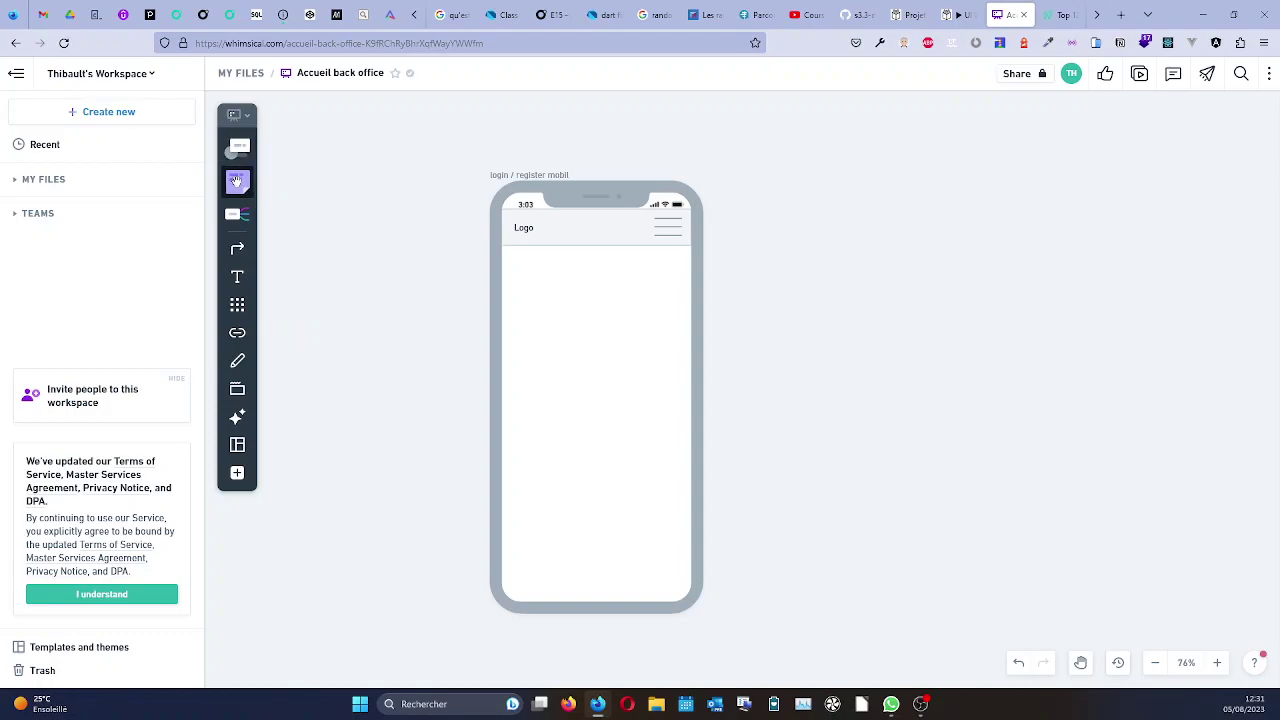
Place a yellow sticky note left of the phone, then delete it.
click(237, 182)
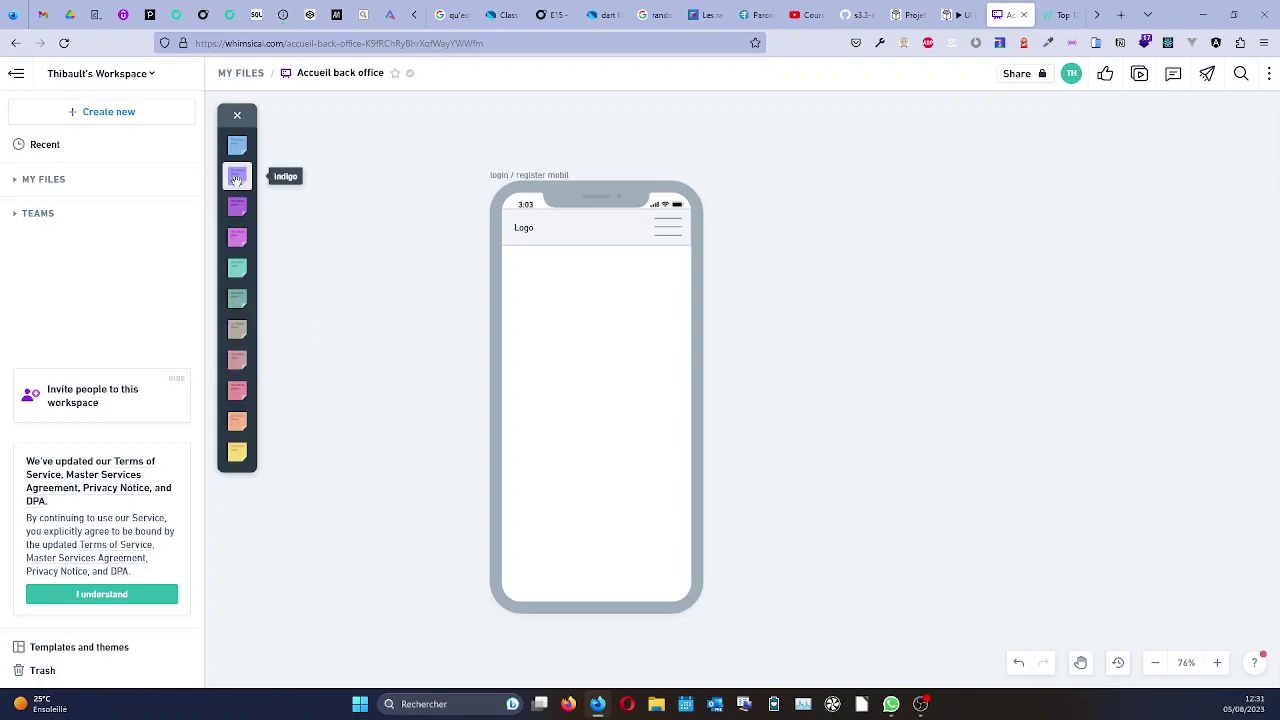
click(237, 452)
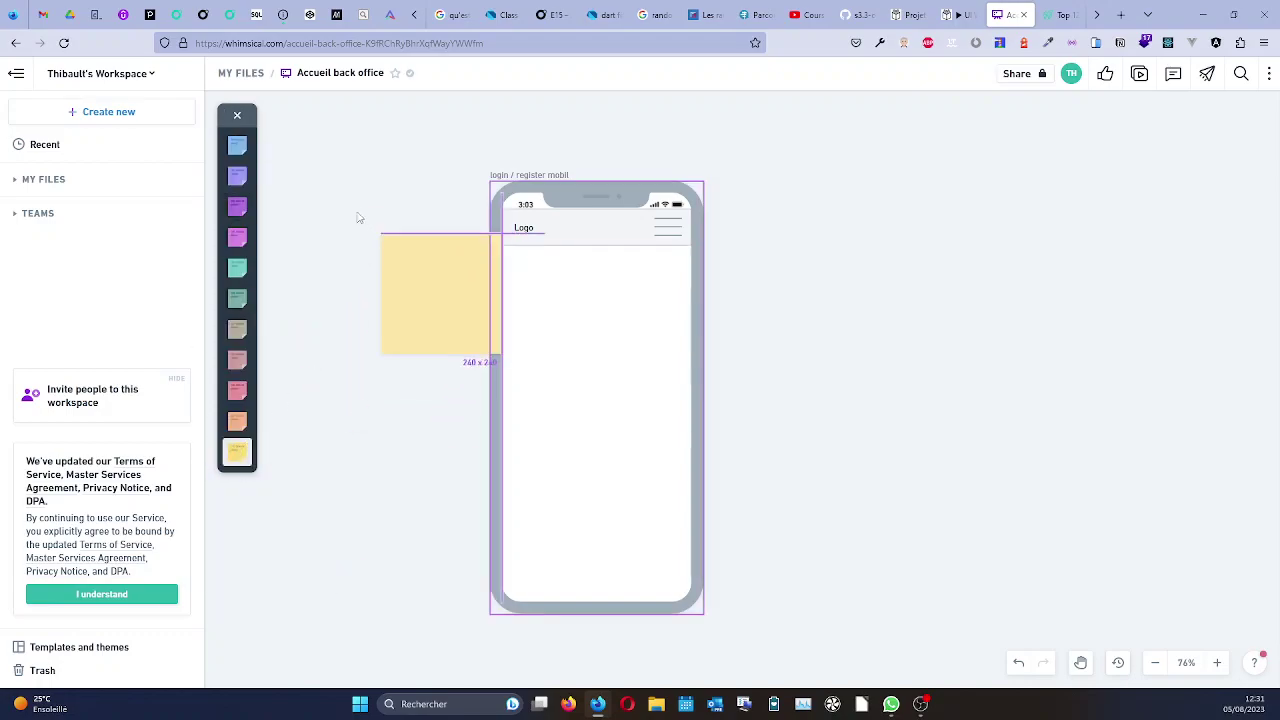
click(316, 183)
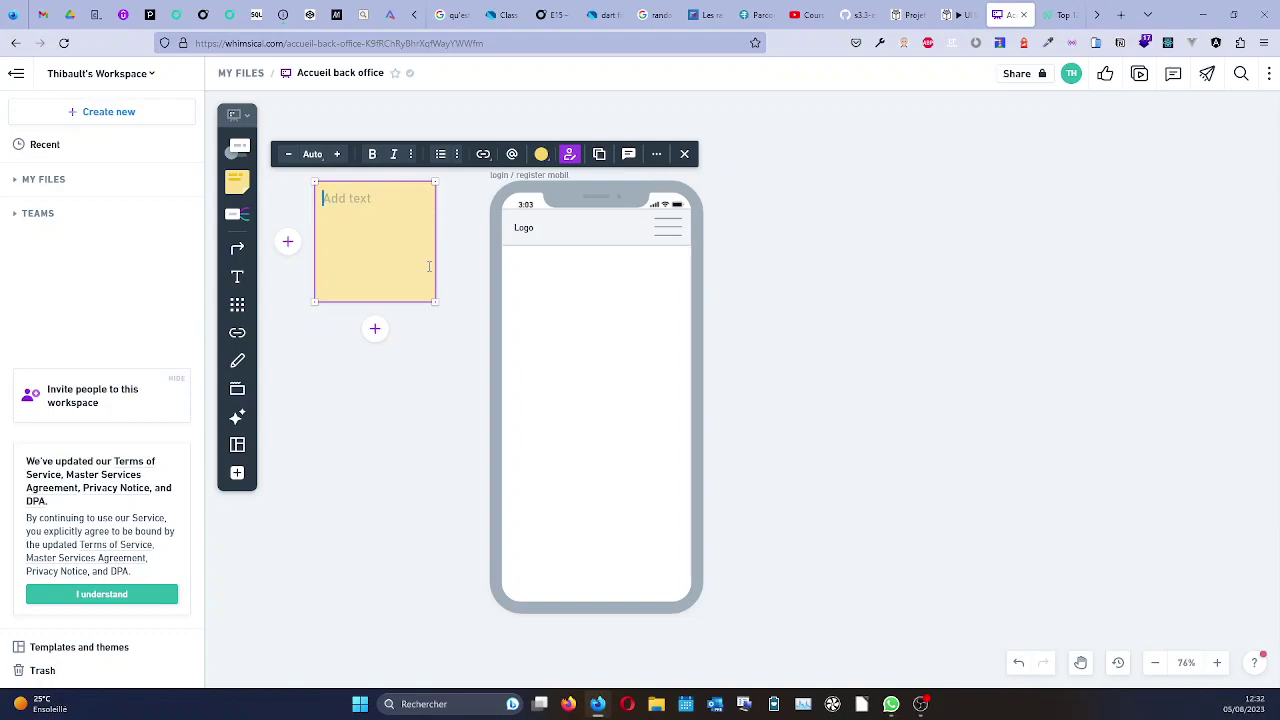
key(Escape)
key(Delete)
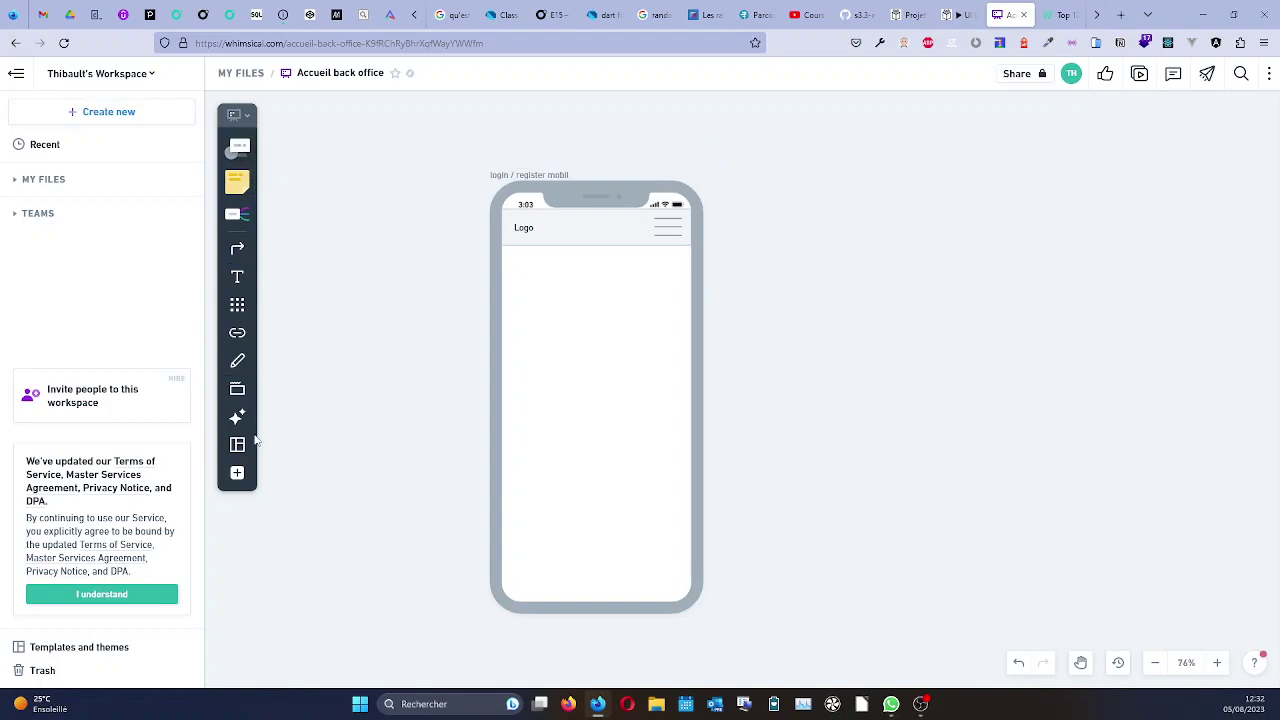
Open the full list of tools and scroll through it.
click(237, 472)
scroll(310, 488, down, 1)
scroll(310, 488, down, 1)
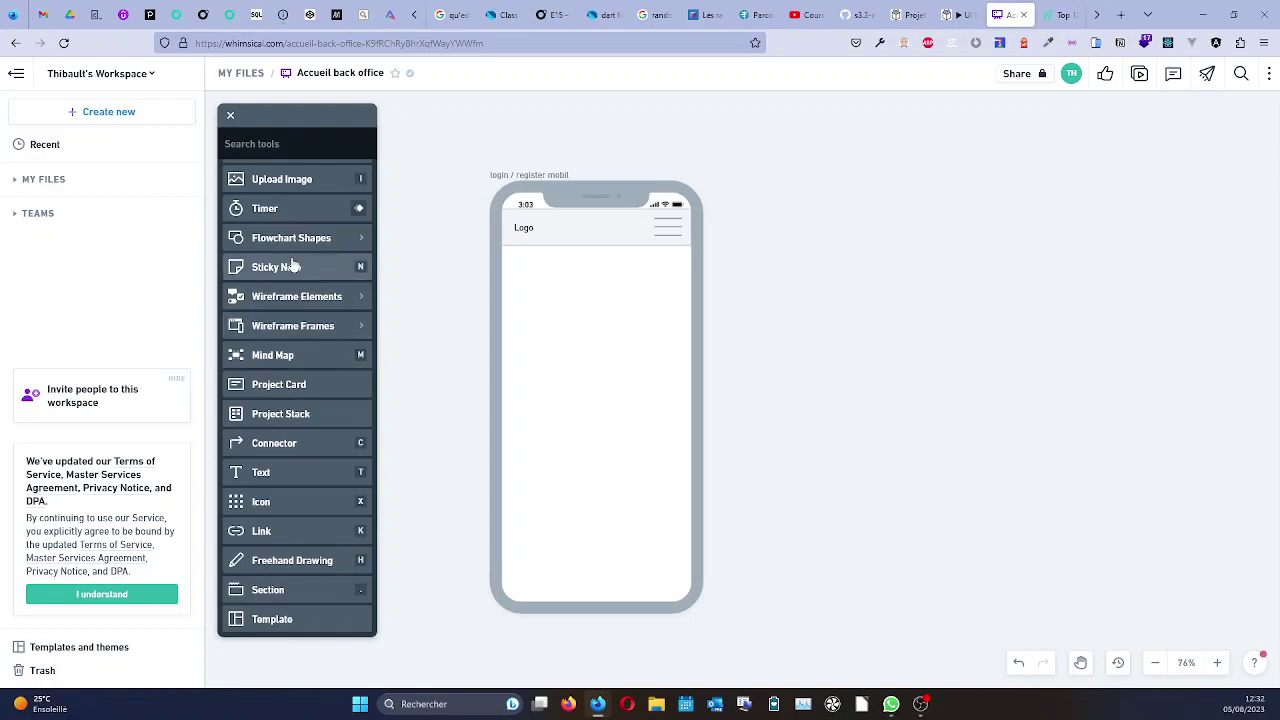
Close the tools list and open the 'Recette mobile recette' board from My Files.
click(231, 115)
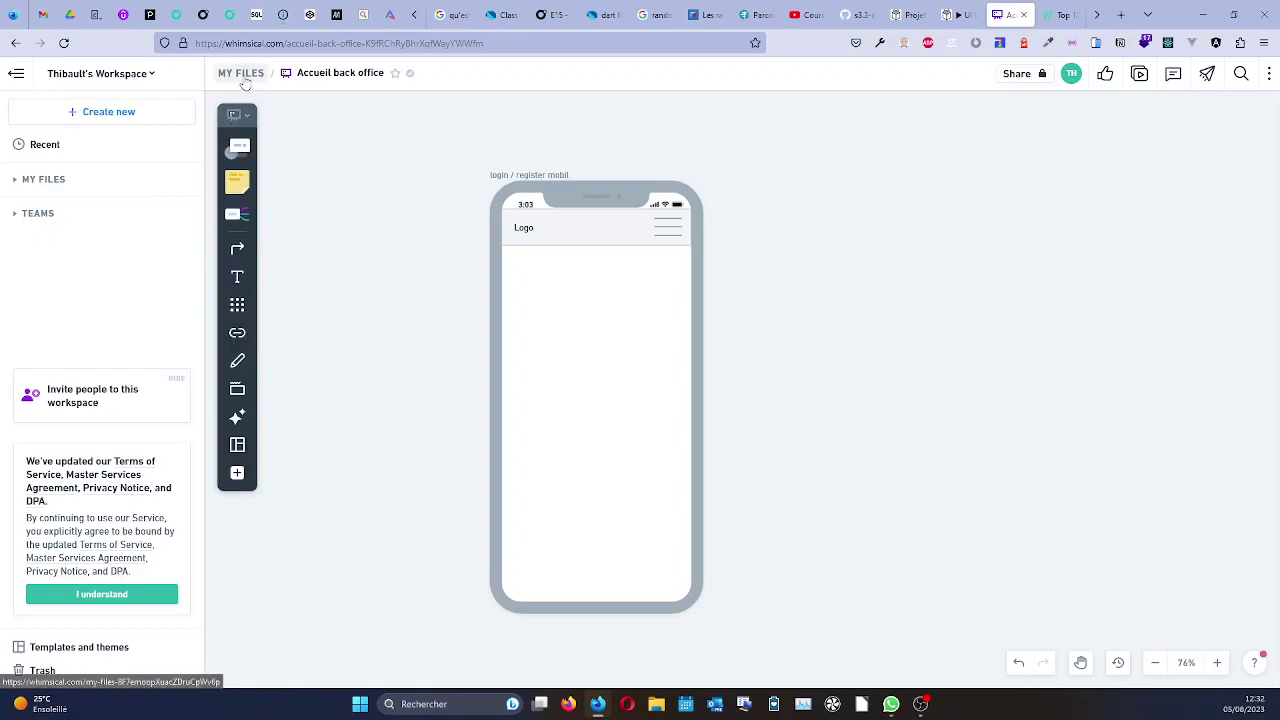
click(242, 76)
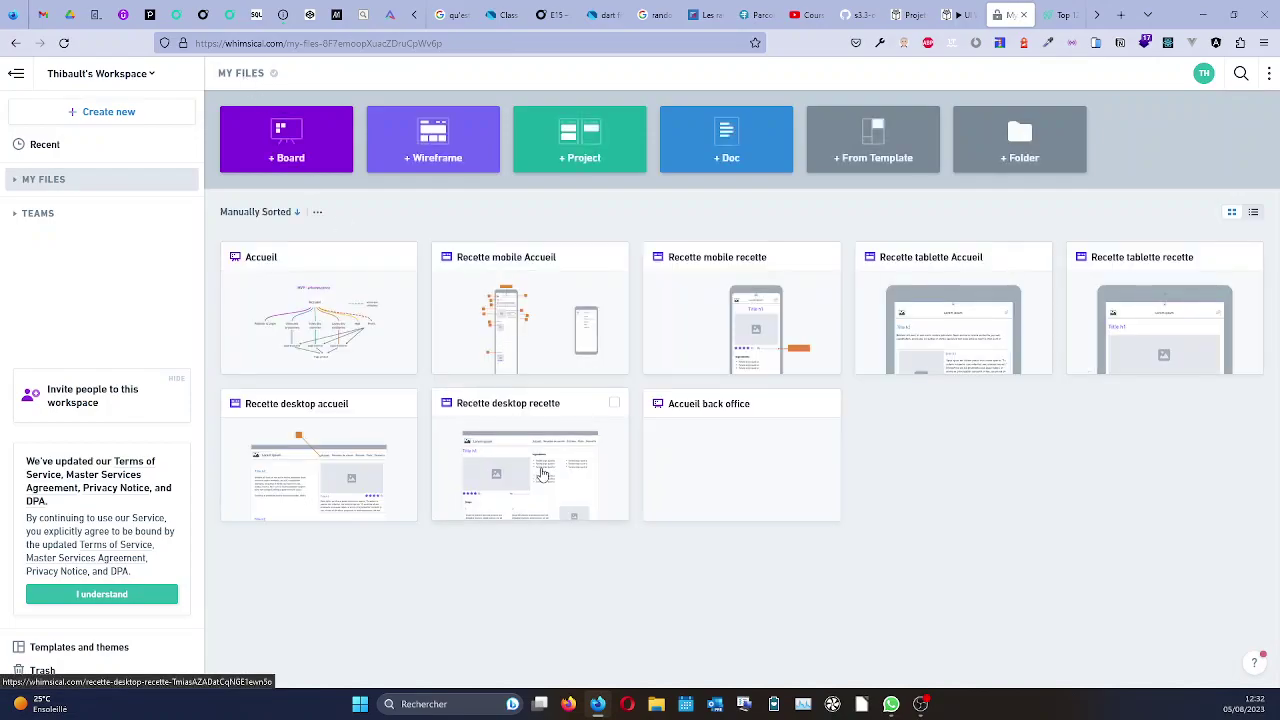
click(767, 329)
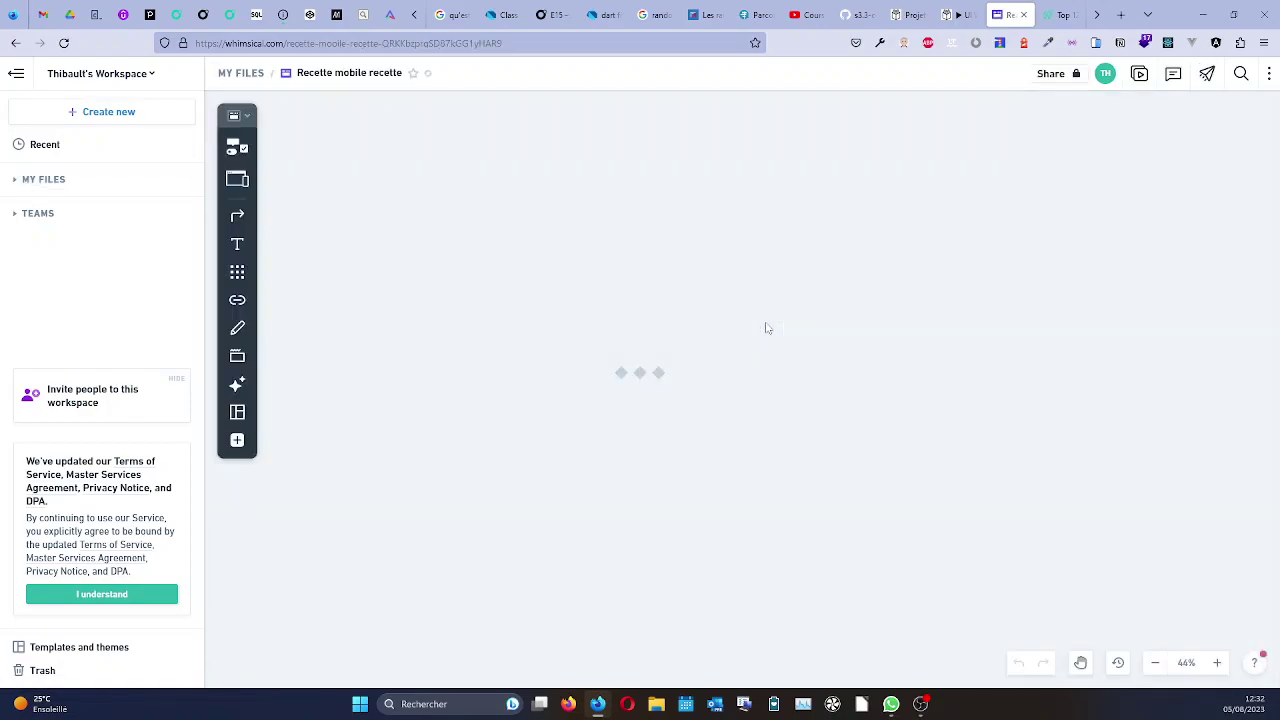
click(740, 340)
click(742, 342)
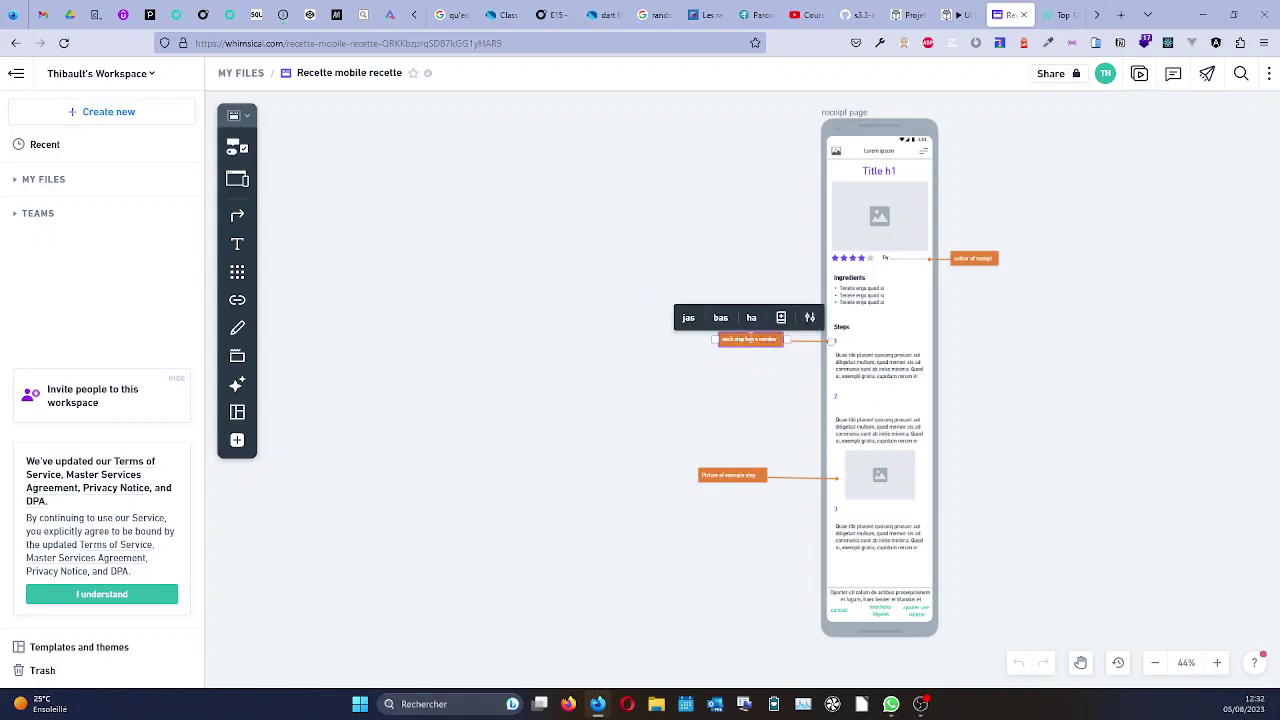
key(Escape)
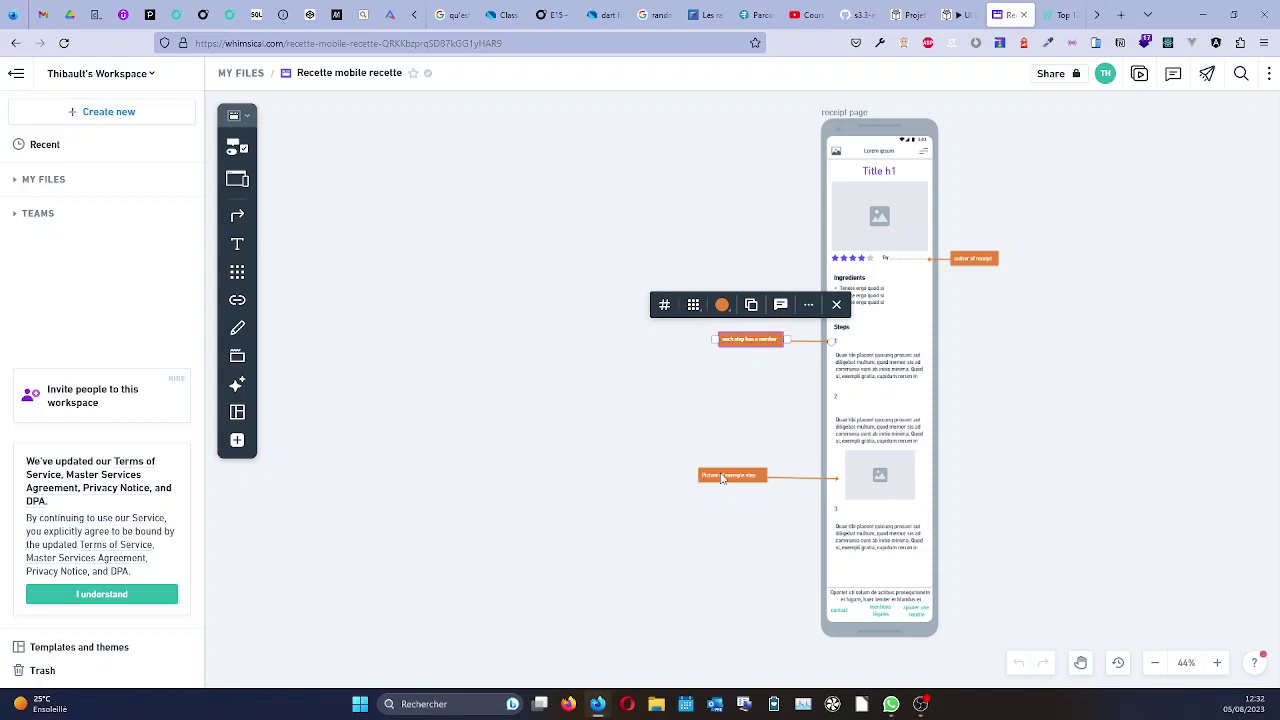
double_click(779, 340)
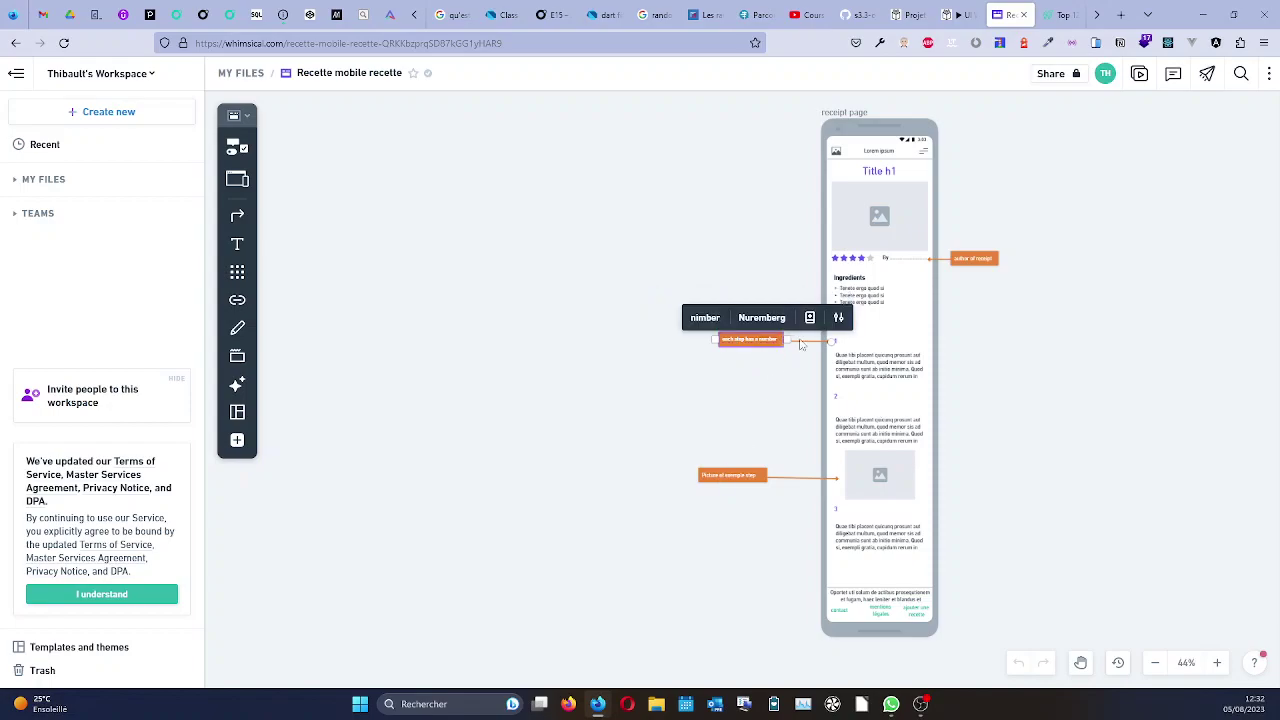
key(Escape)
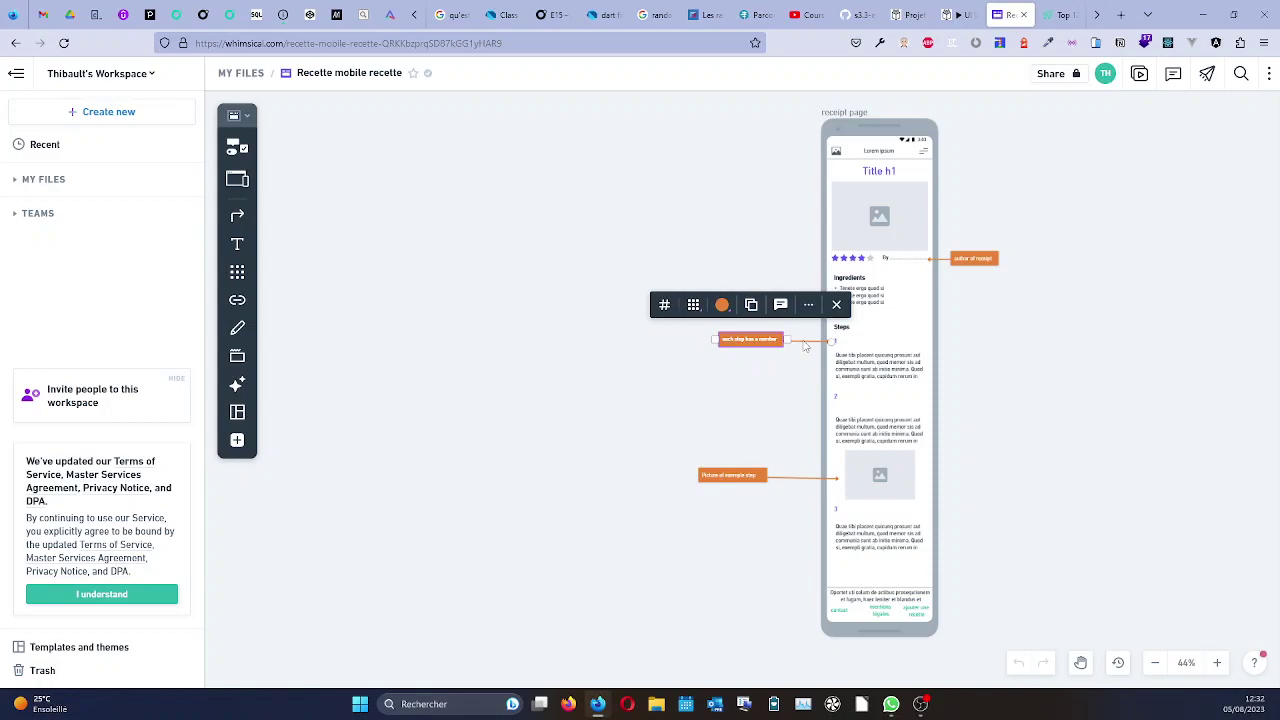
click(231, 145)
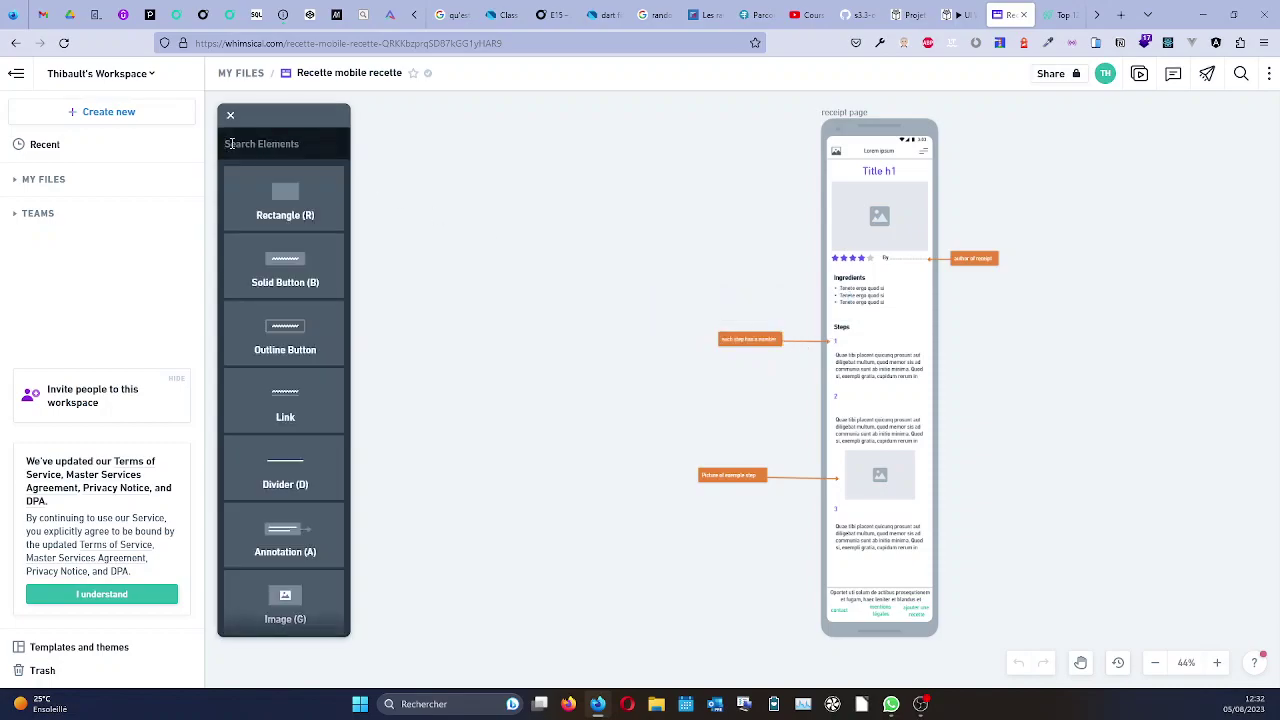
scroll(287, 400, down, 3)
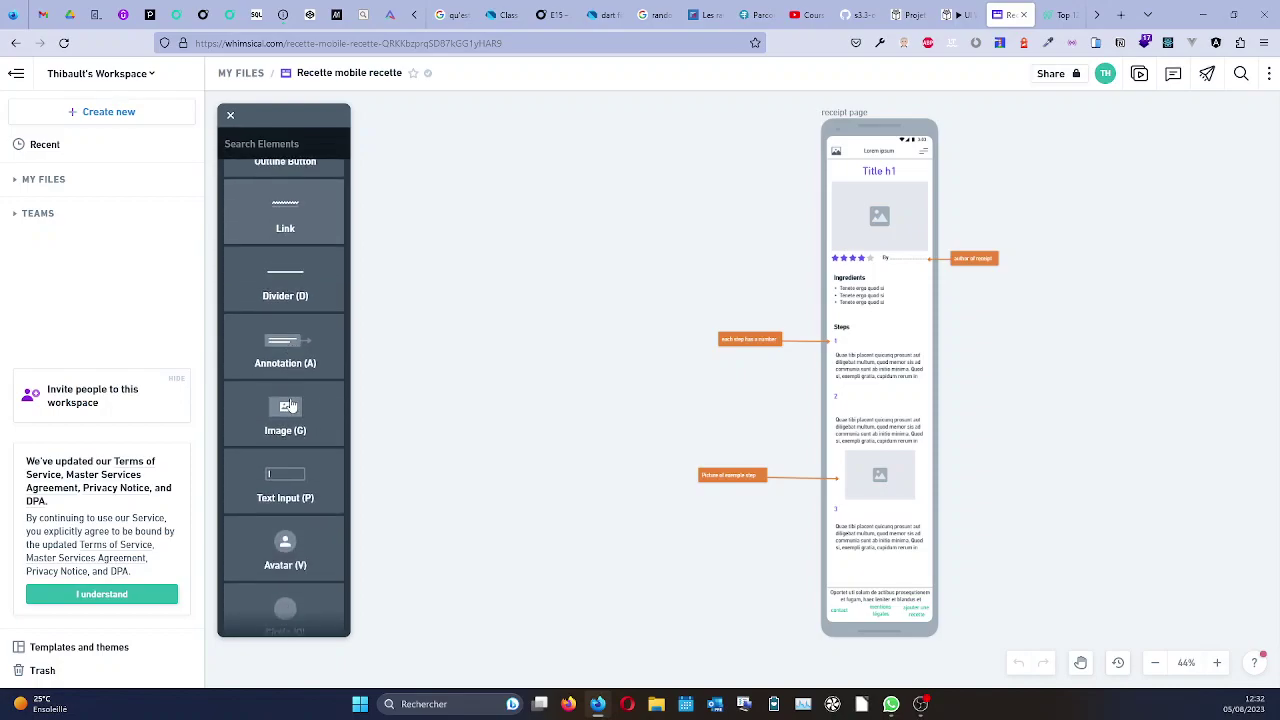
scroll(291, 404, down, 2)
scroll(291, 404, down, 6)
scroll(291, 404, down, 6)
scroll(291, 404, down, 6)
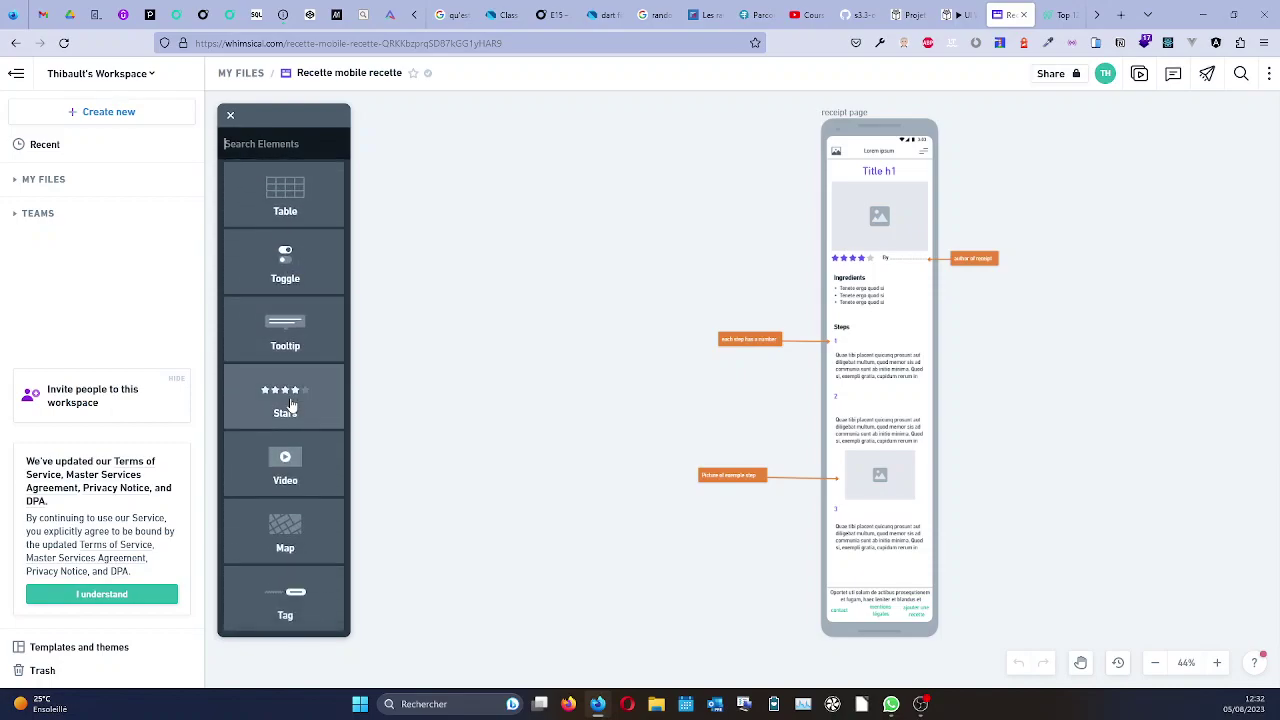
scroll(291, 404, up, 2)
scroll(291, 404, down, 2)
scroll(291, 404, up, 6)
click(230, 115)
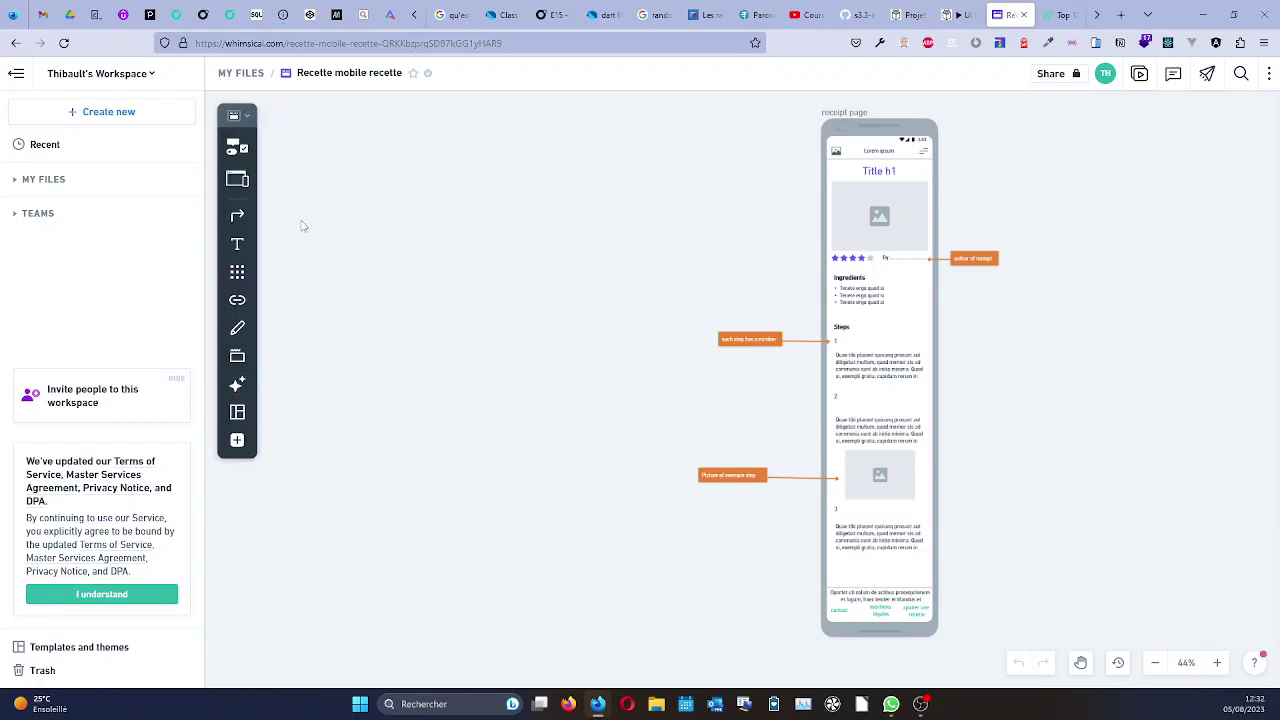
click(237, 440)
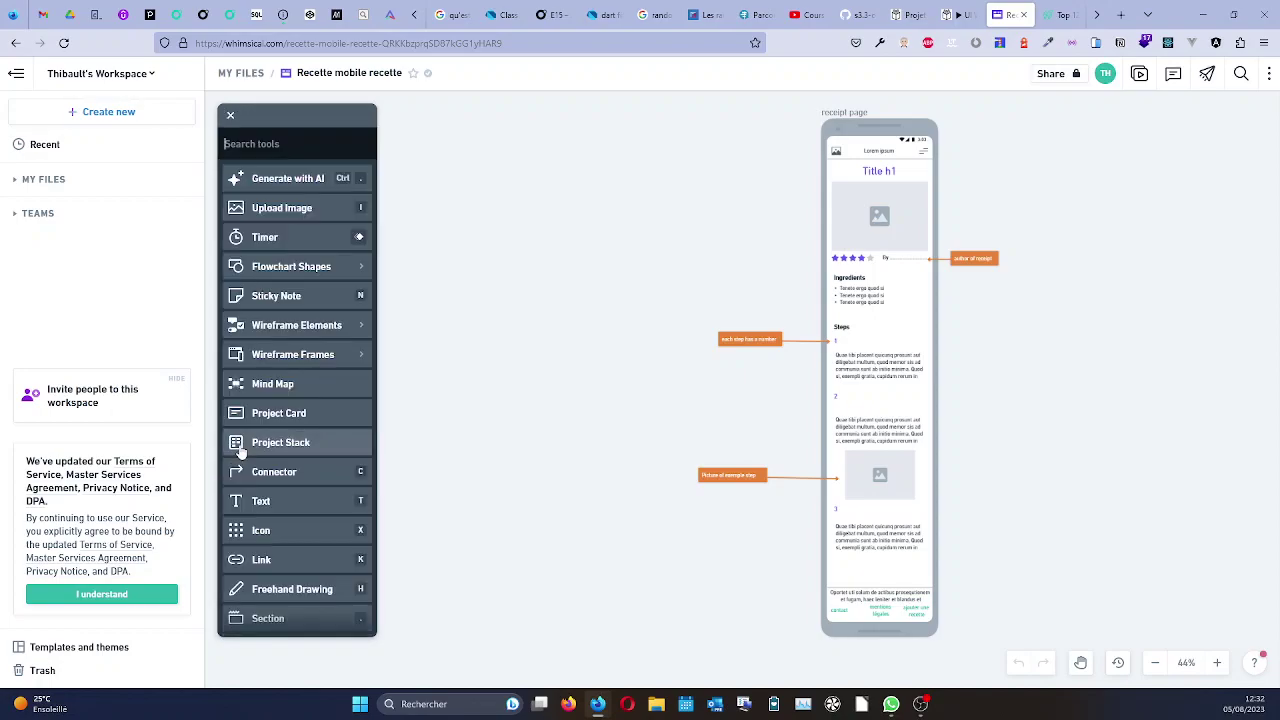
click(232, 117)
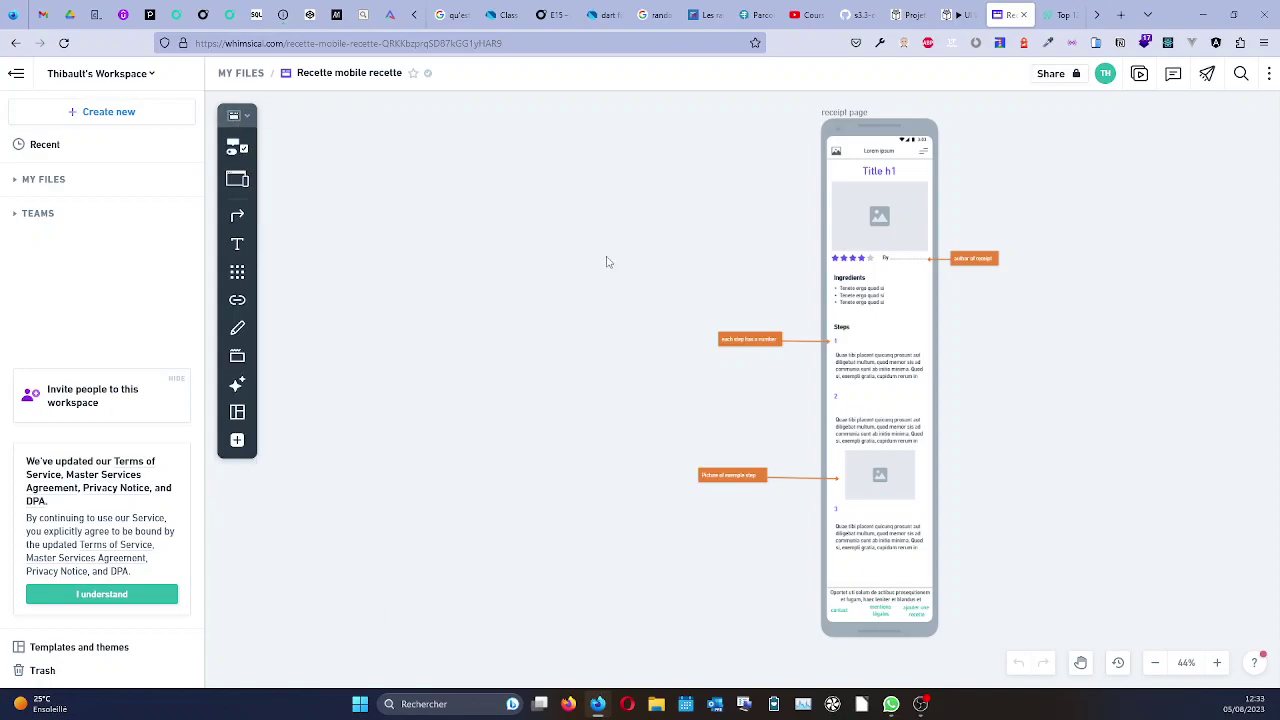
click(763, 341)
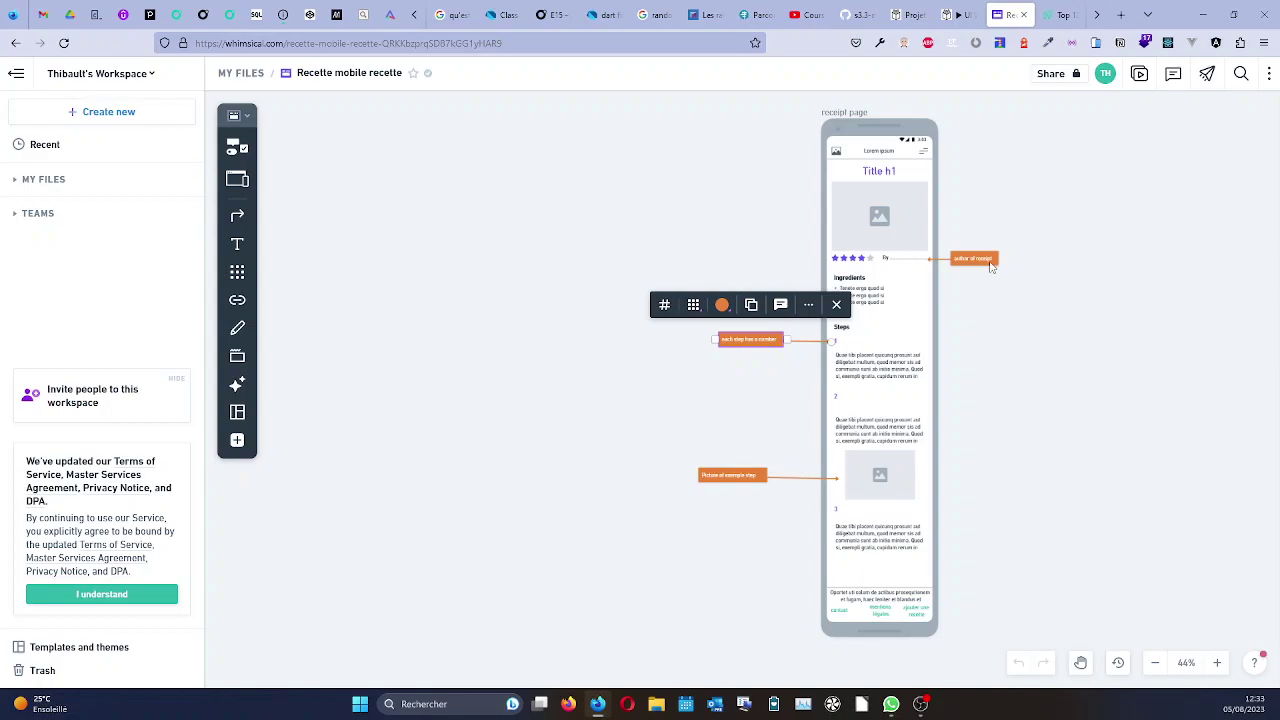
right_click(755, 342)
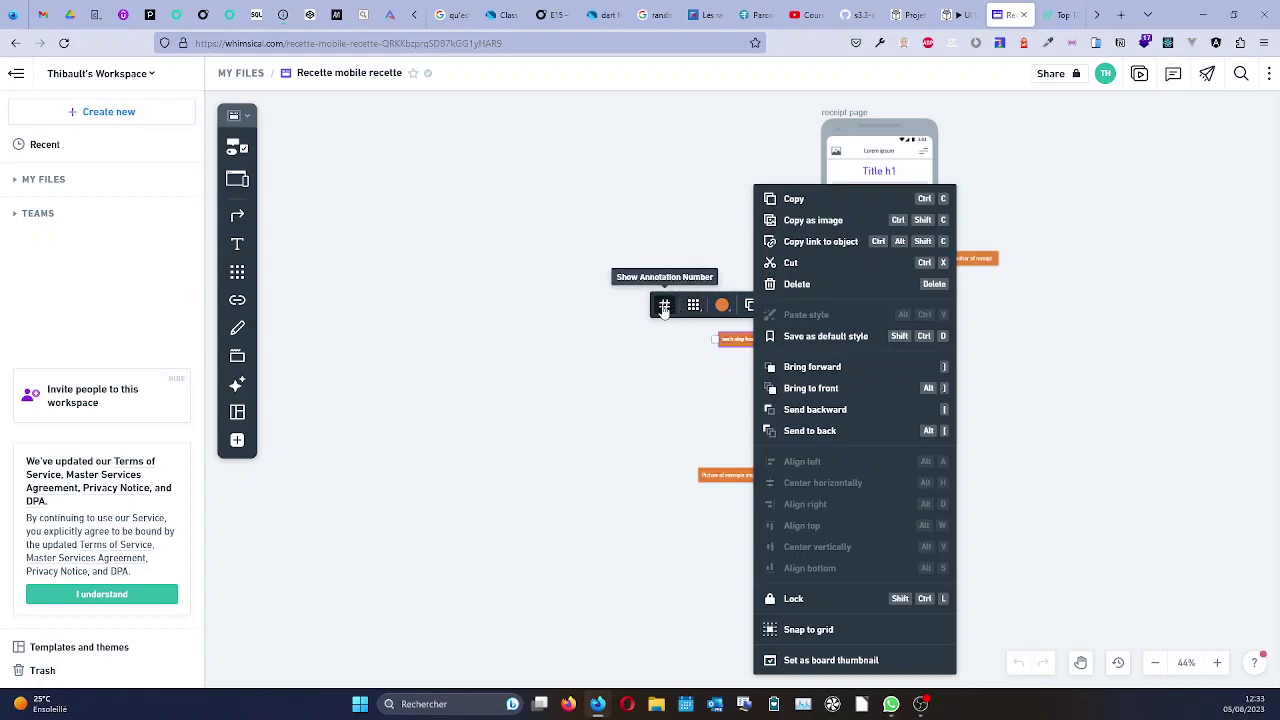
click(649, 353)
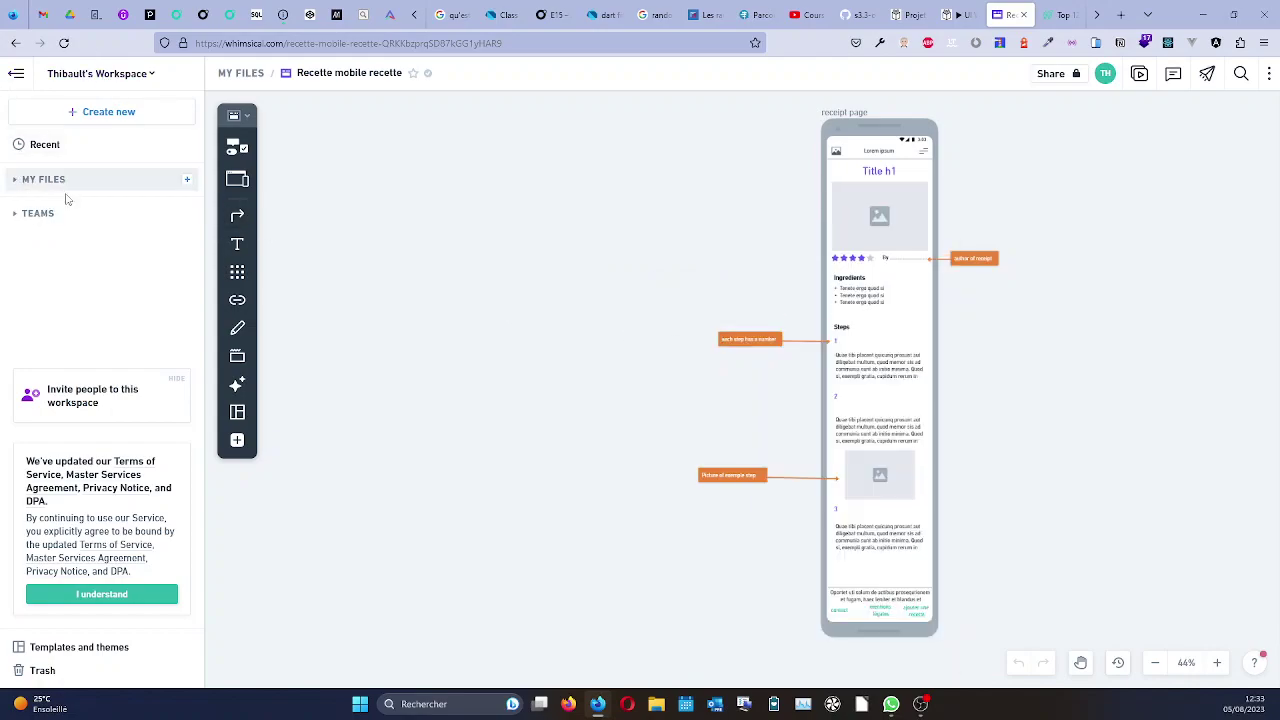
Reopen 'Accueil back office' from My Files in Wireframe mode and select the Logo header bar.
click(15, 180)
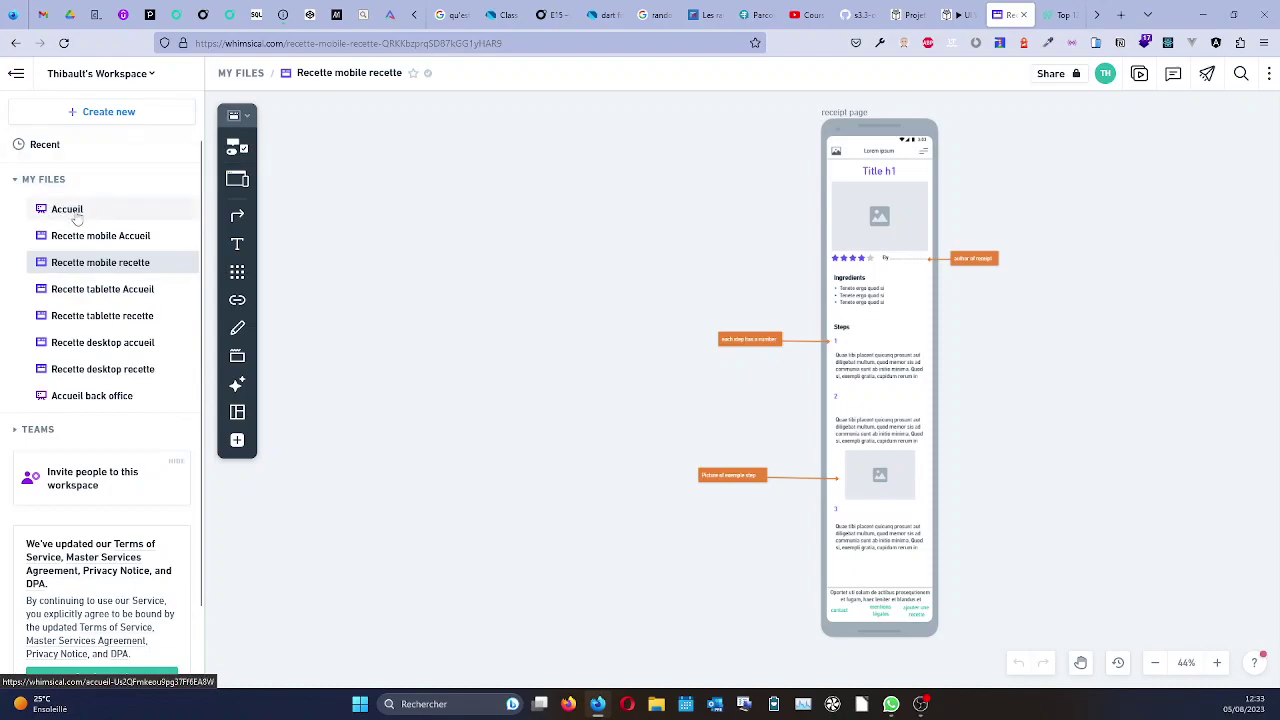
click(97, 400)
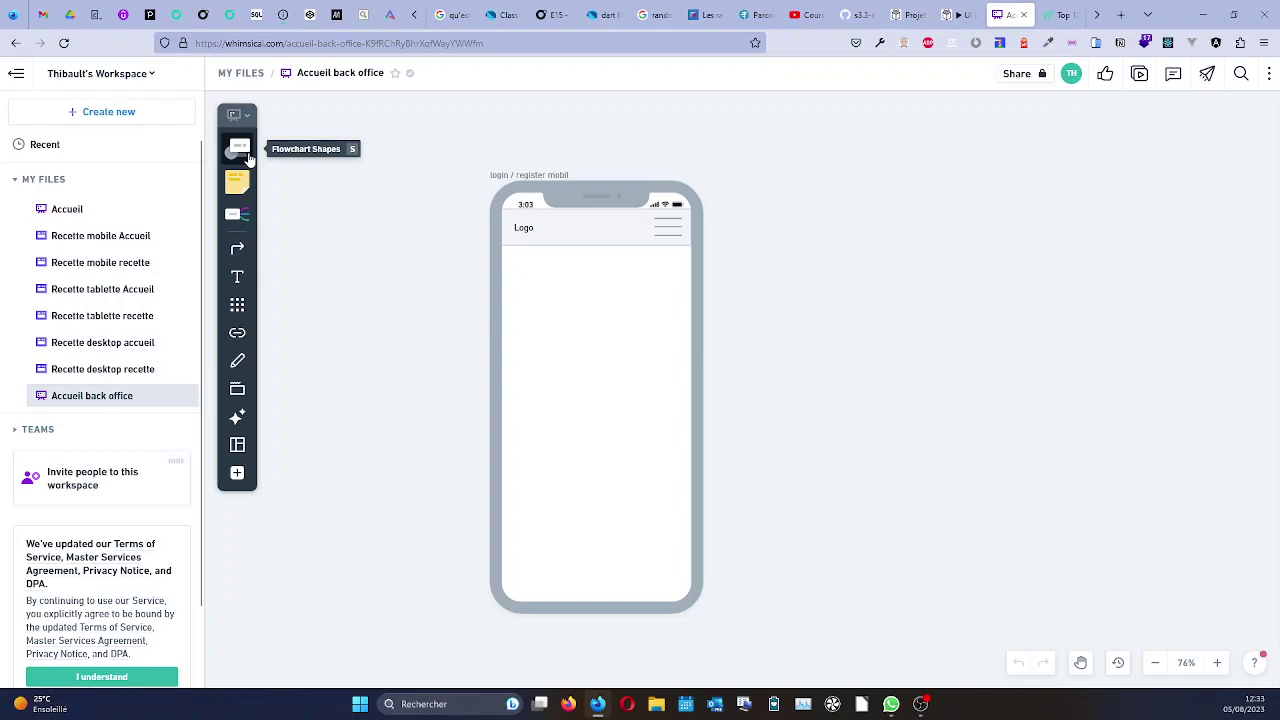
click(244, 118)
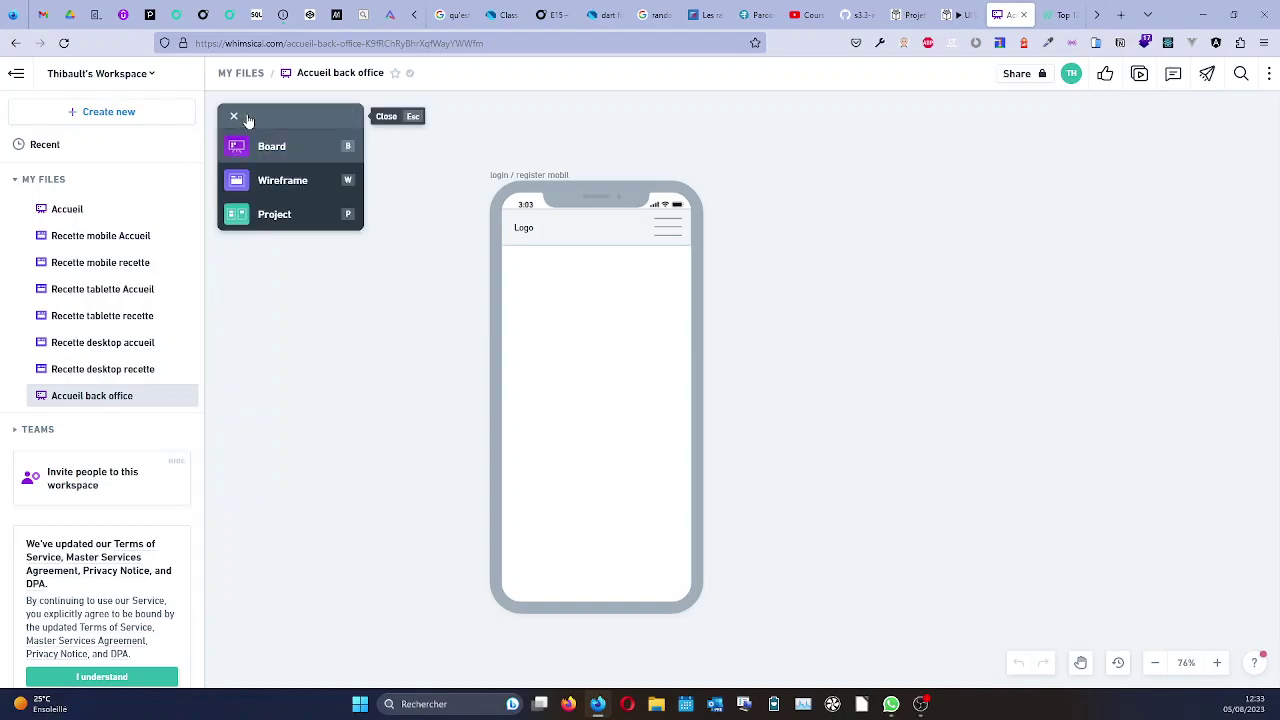
click(286, 182)
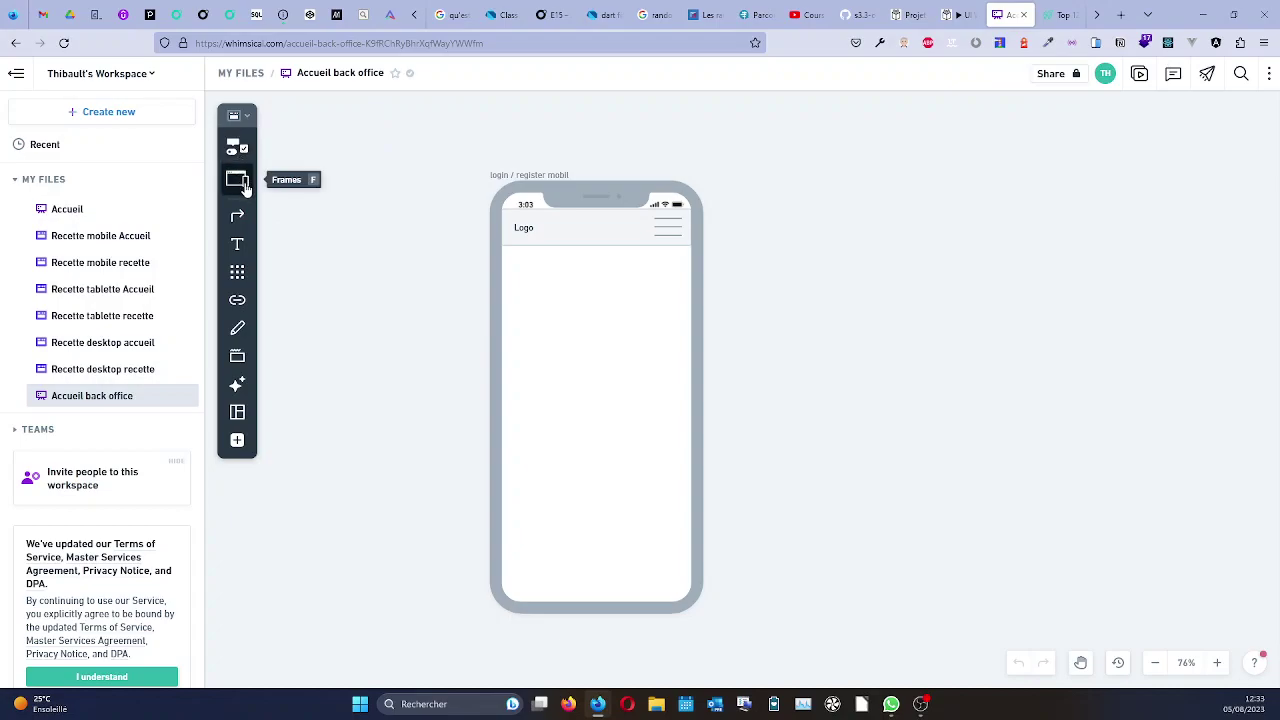
click(248, 117)
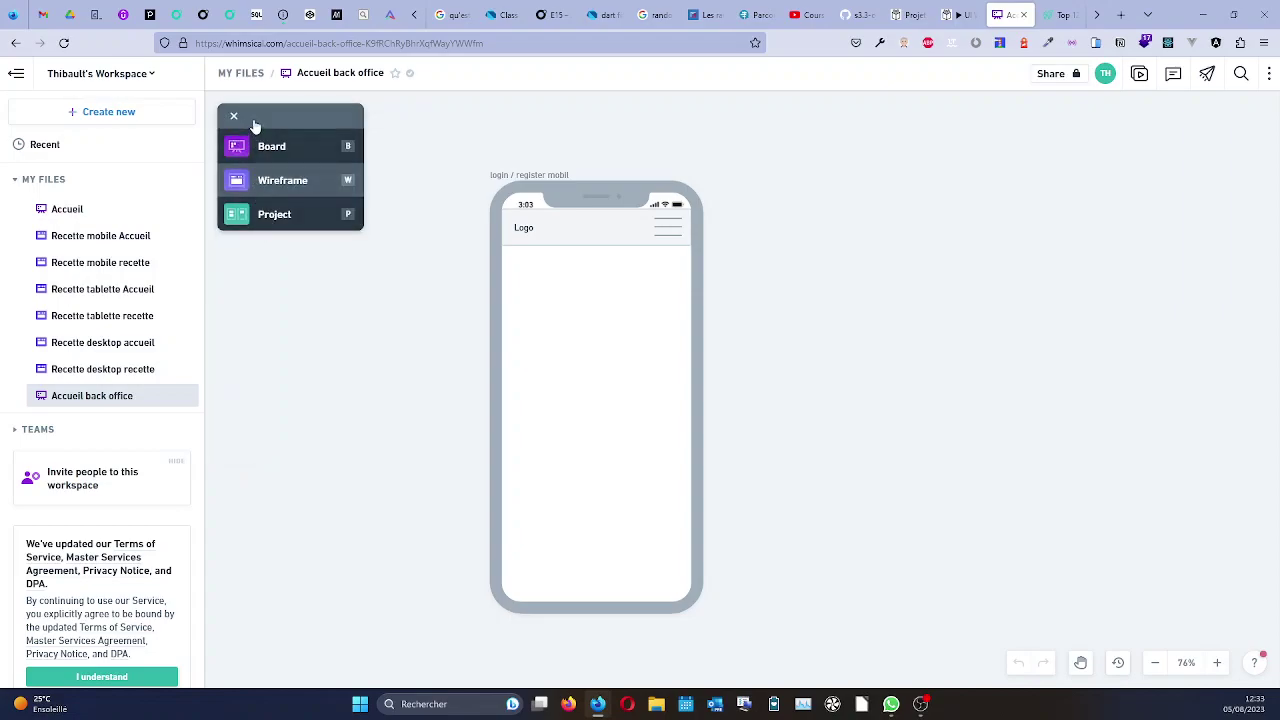
click(243, 119)
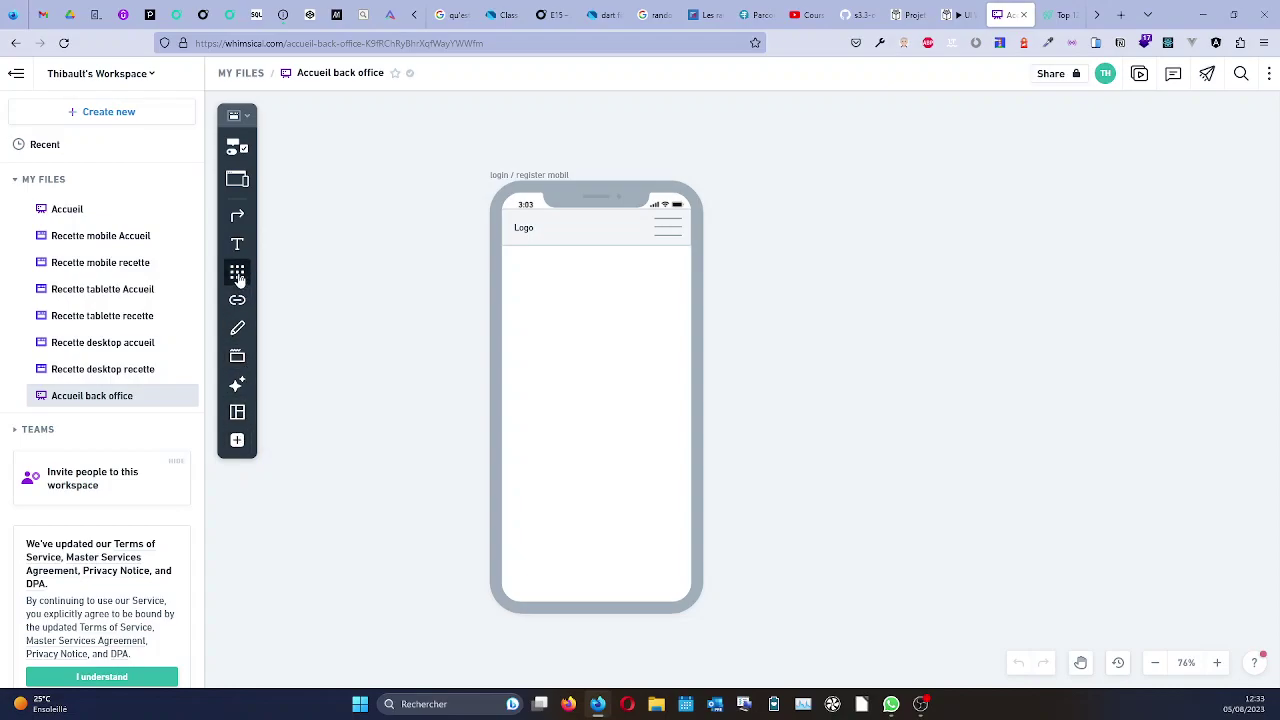
click(568, 240)
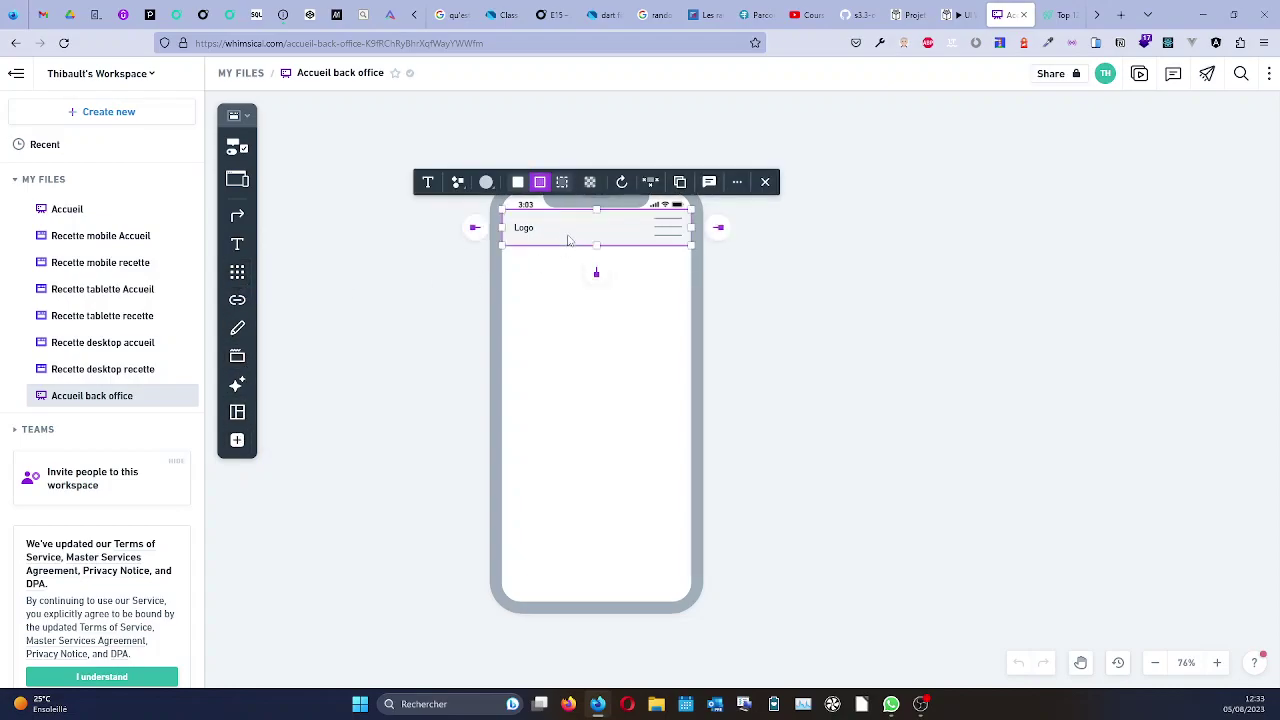
click(236, 149)
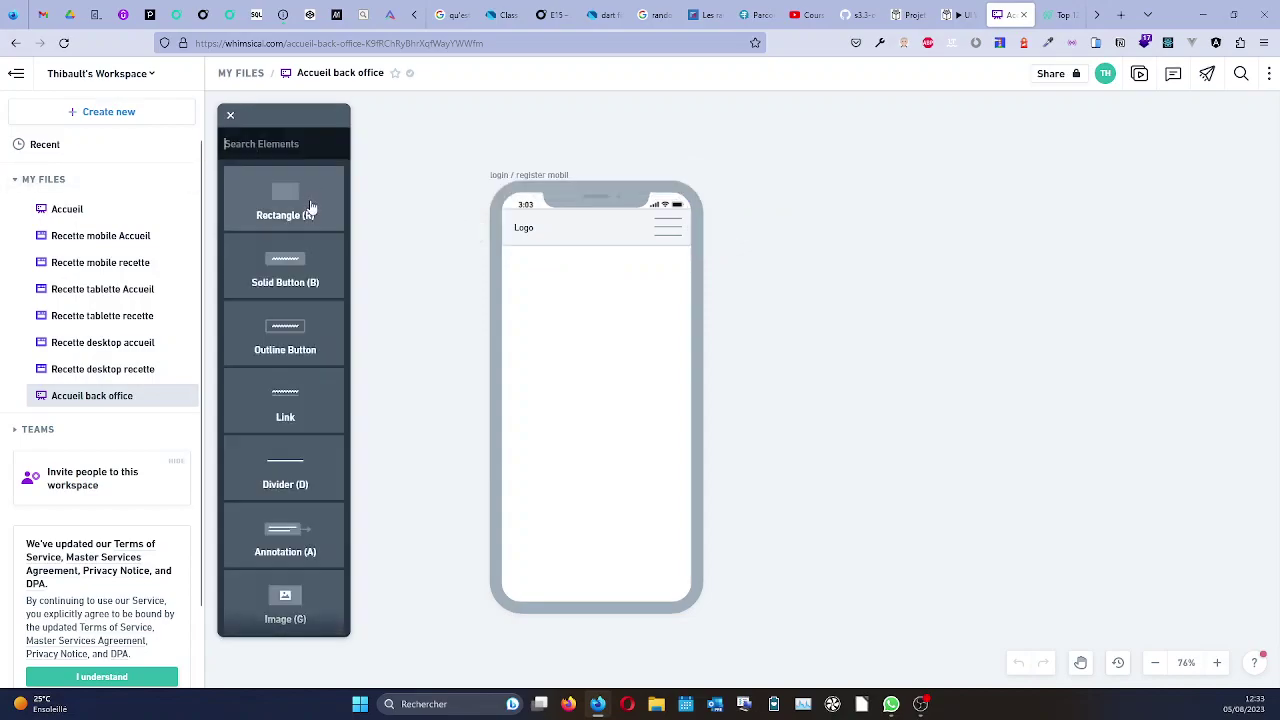
Add a 229-wide 'header' annotation left of the phone, its arrow pointing at the Logo bar.
mouse_move(286, 526)
mouse_down()
mouse_move(462, 222)
mouse_move(482, 234)
mouse_move(340, 228)
mouse_move(354, 228)
mouse_up()
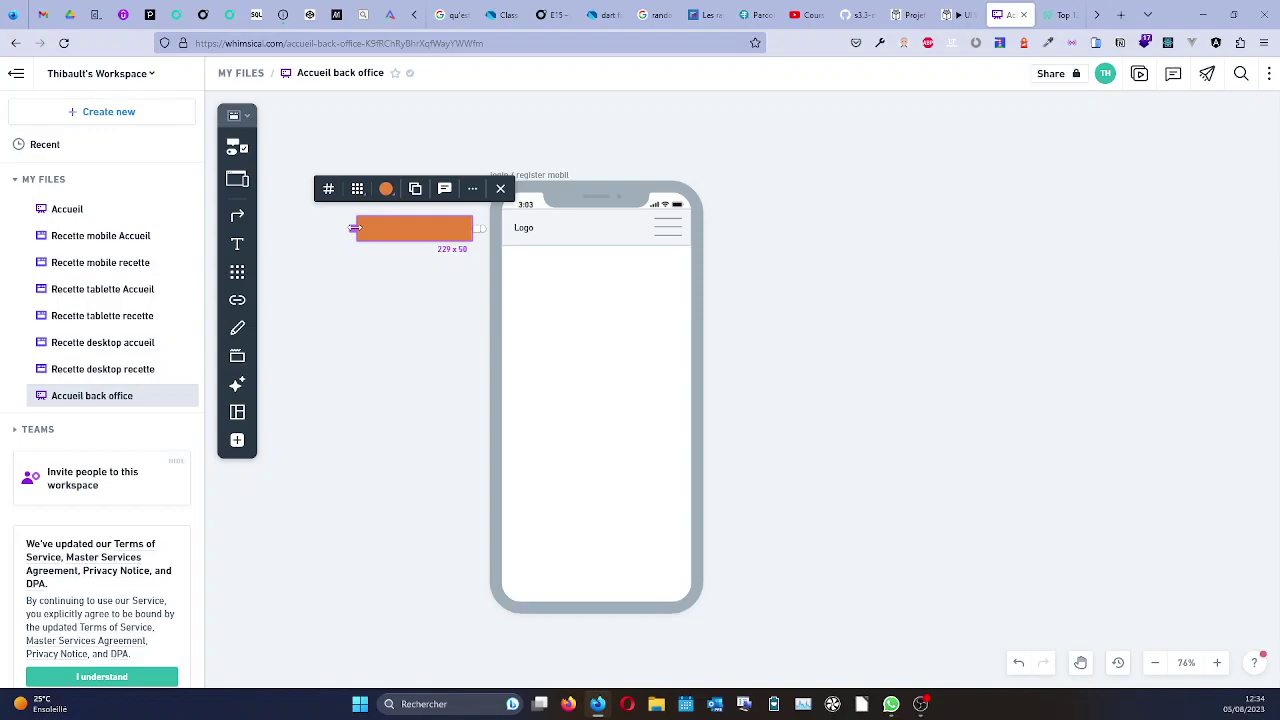
drag(354, 228, 354, 228)
mouse_move(480, 229)
mouse_down()
mouse_move(512, 232)
mouse_move(507, 219)
mouse_up()
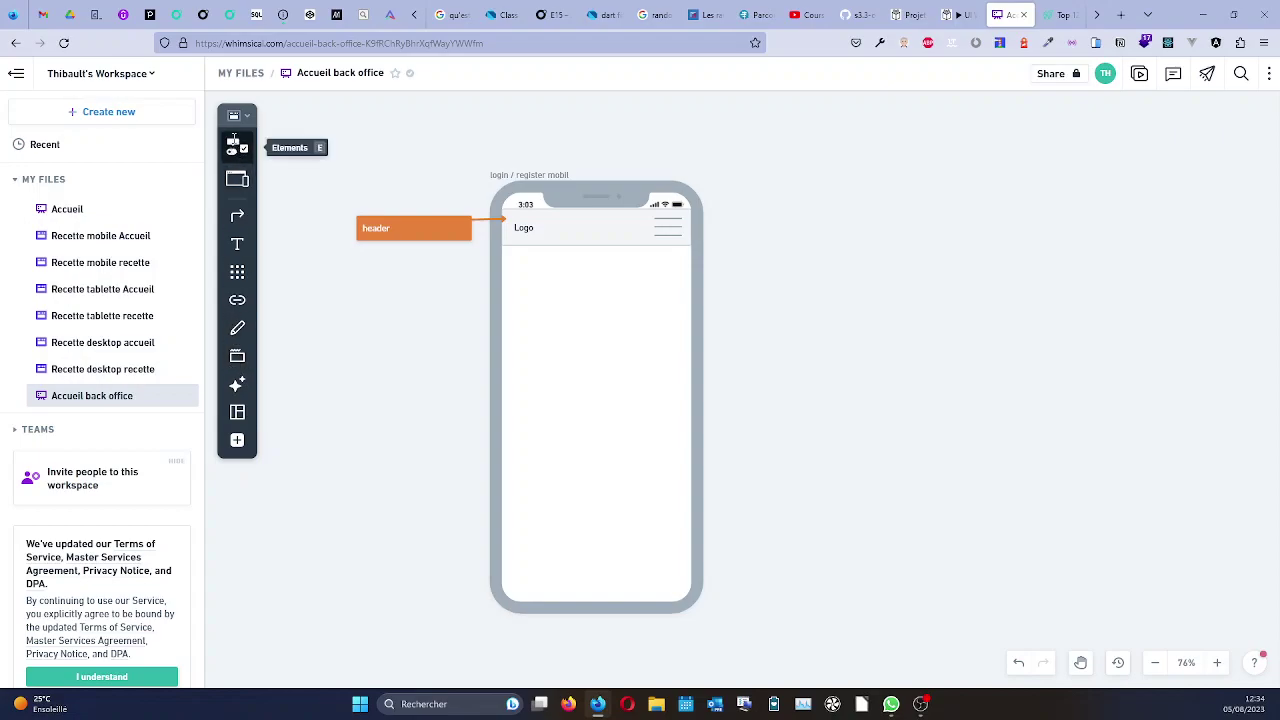
click(237, 146)
Draw a horizontal Divider line across the lower part of the phone frame, near its bottom edge.
scroll(303, 364, down, 5)
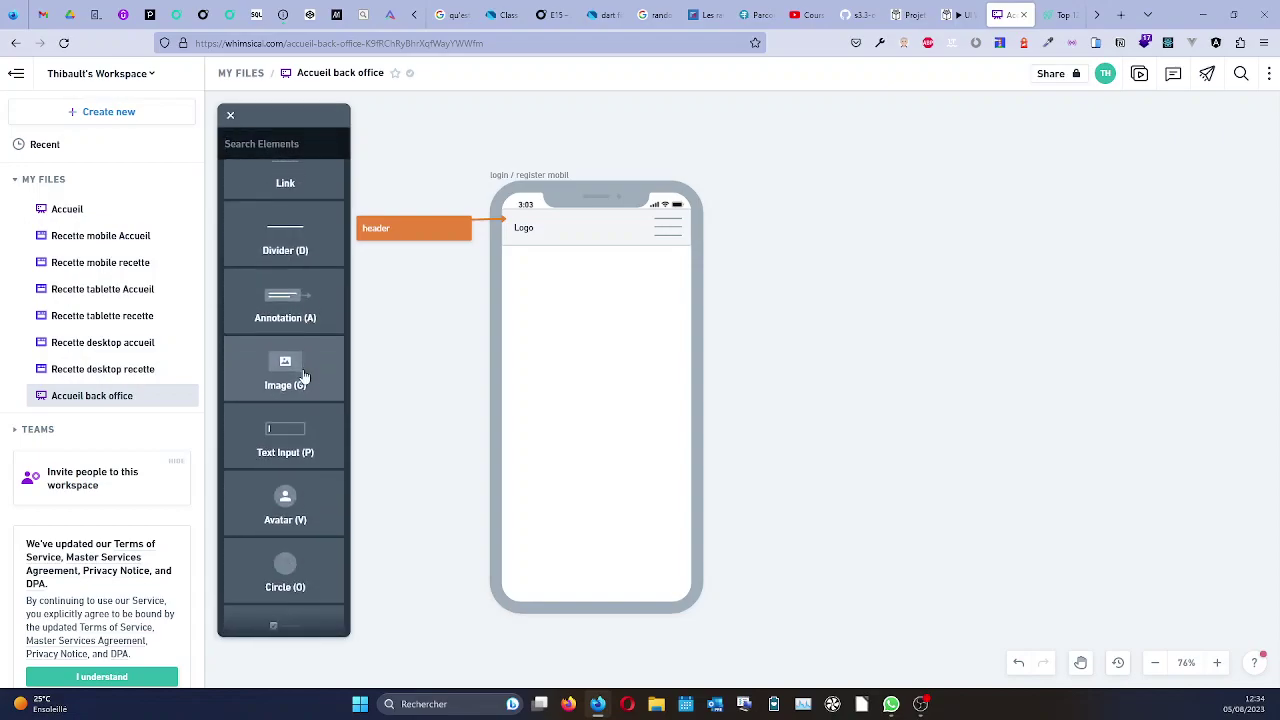
scroll(324, 416, down, 3)
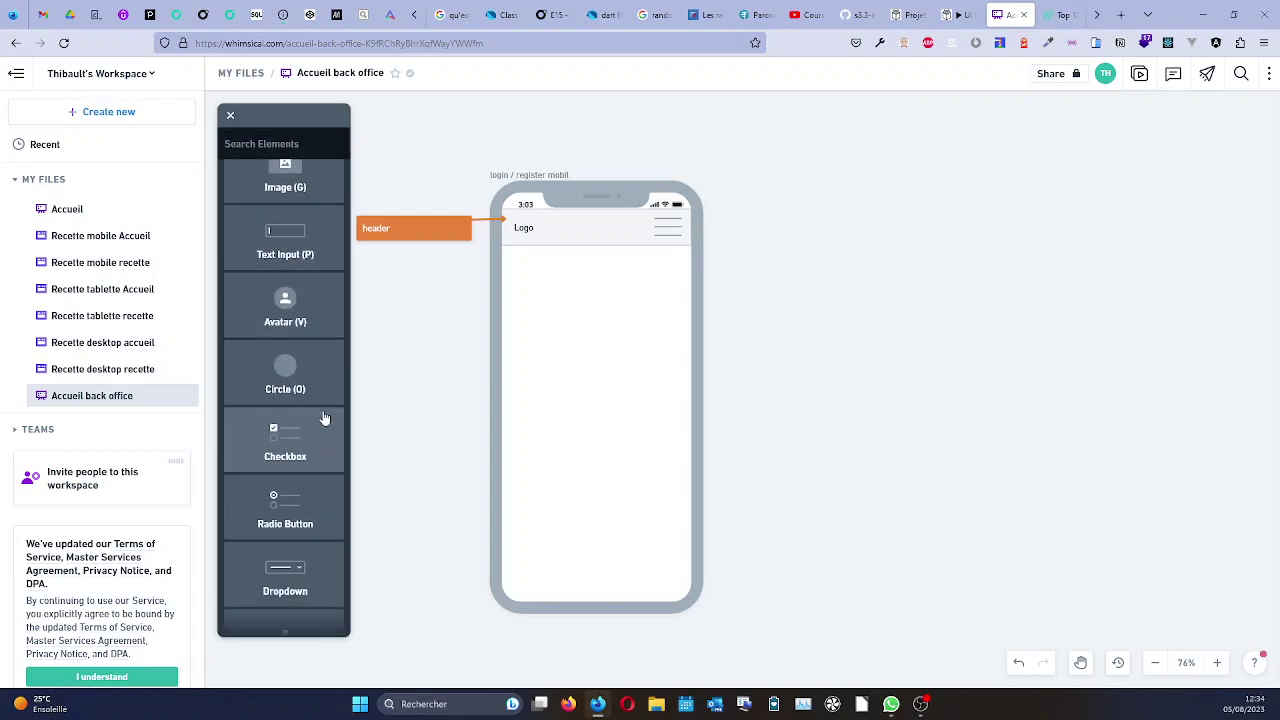
scroll(318, 400, down, 3)
scroll(321, 398, down, 5)
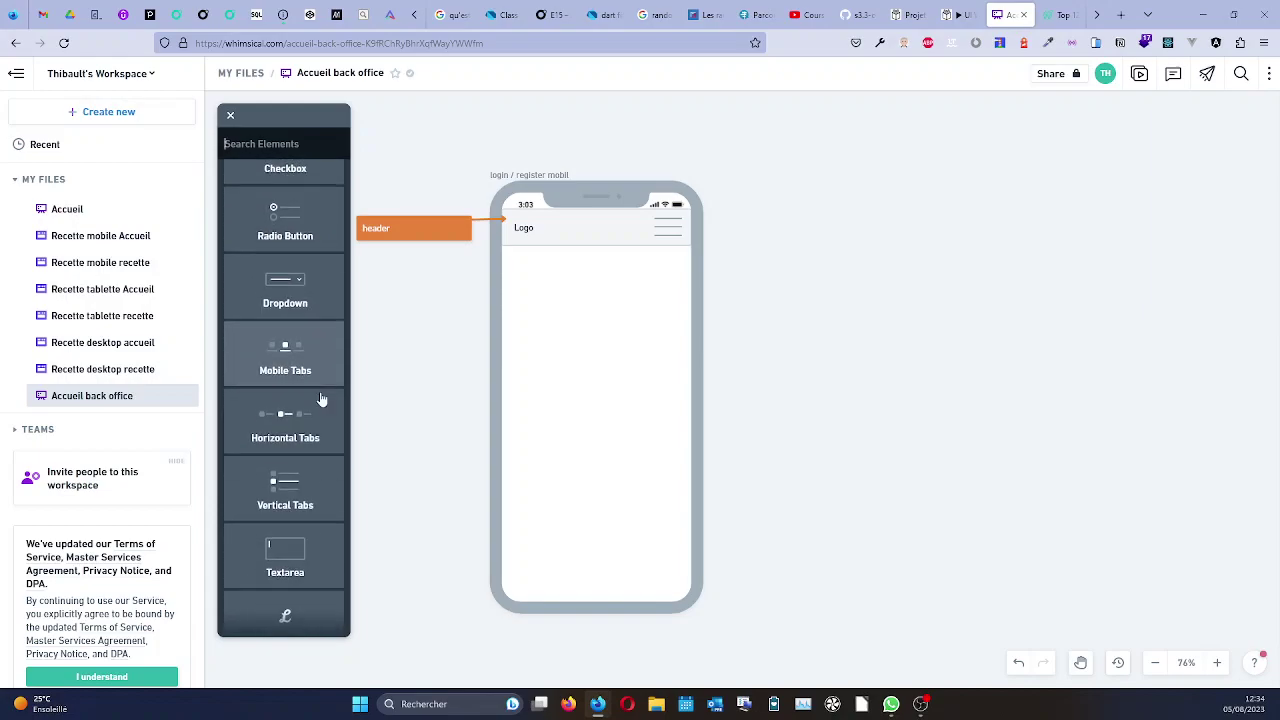
scroll(321, 398, down, 5)
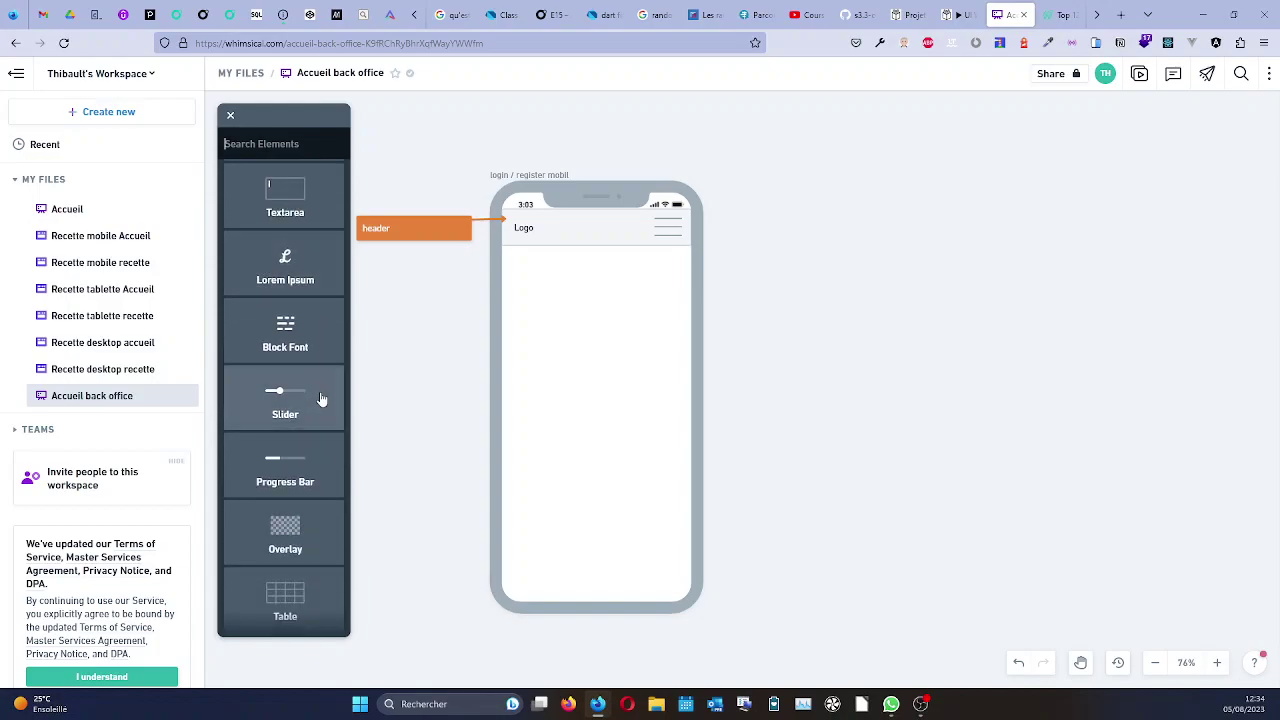
scroll(321, 399, down, 4)
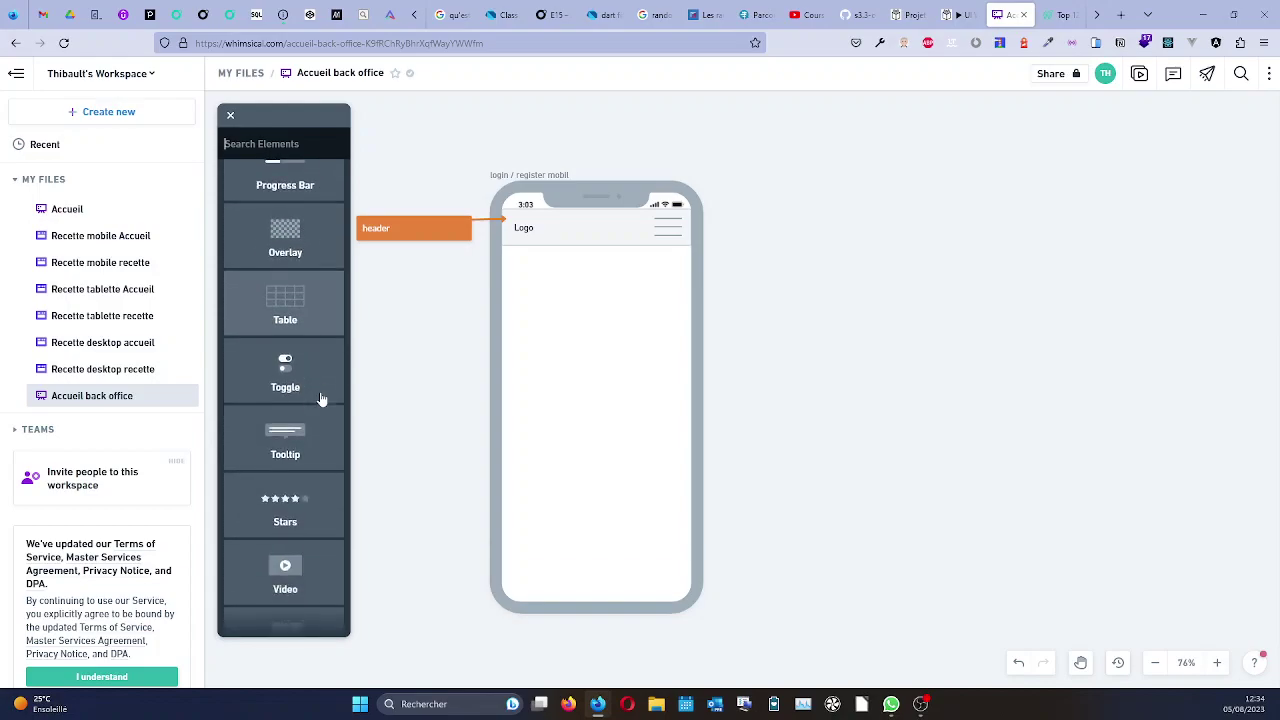
scroll(321, 399, up, 15)
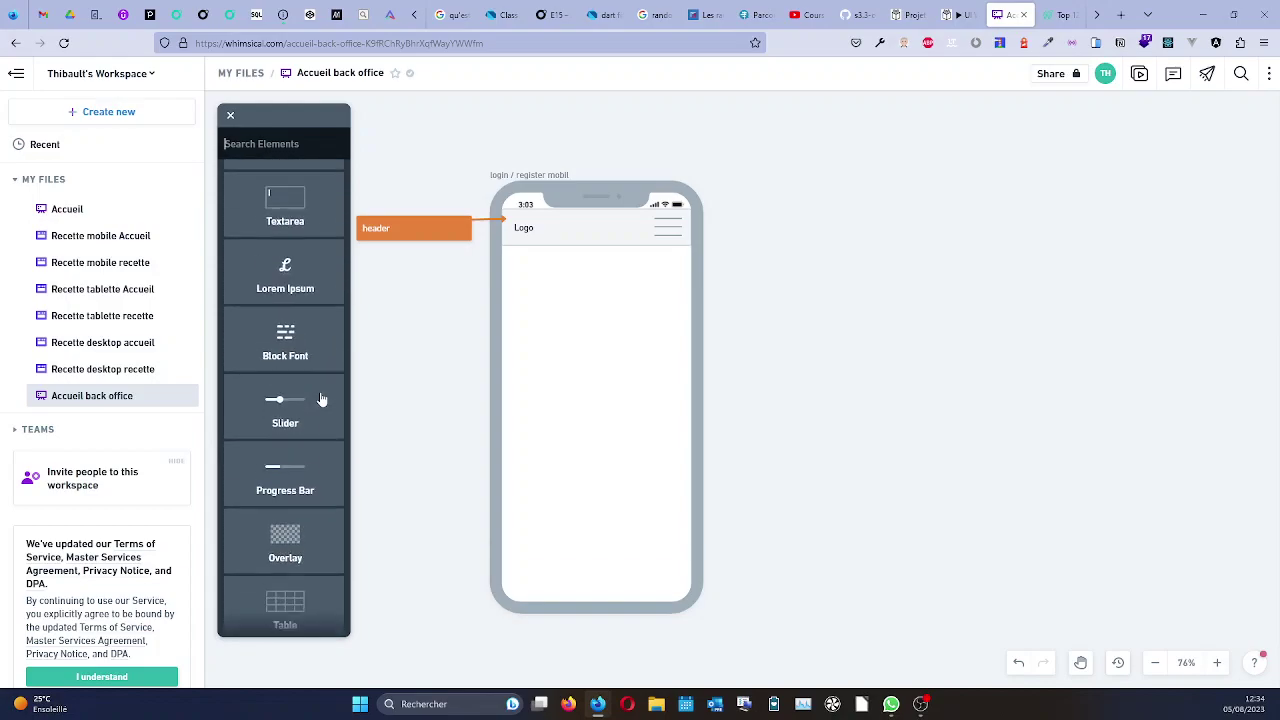
scroll(321, 399, up, 3)
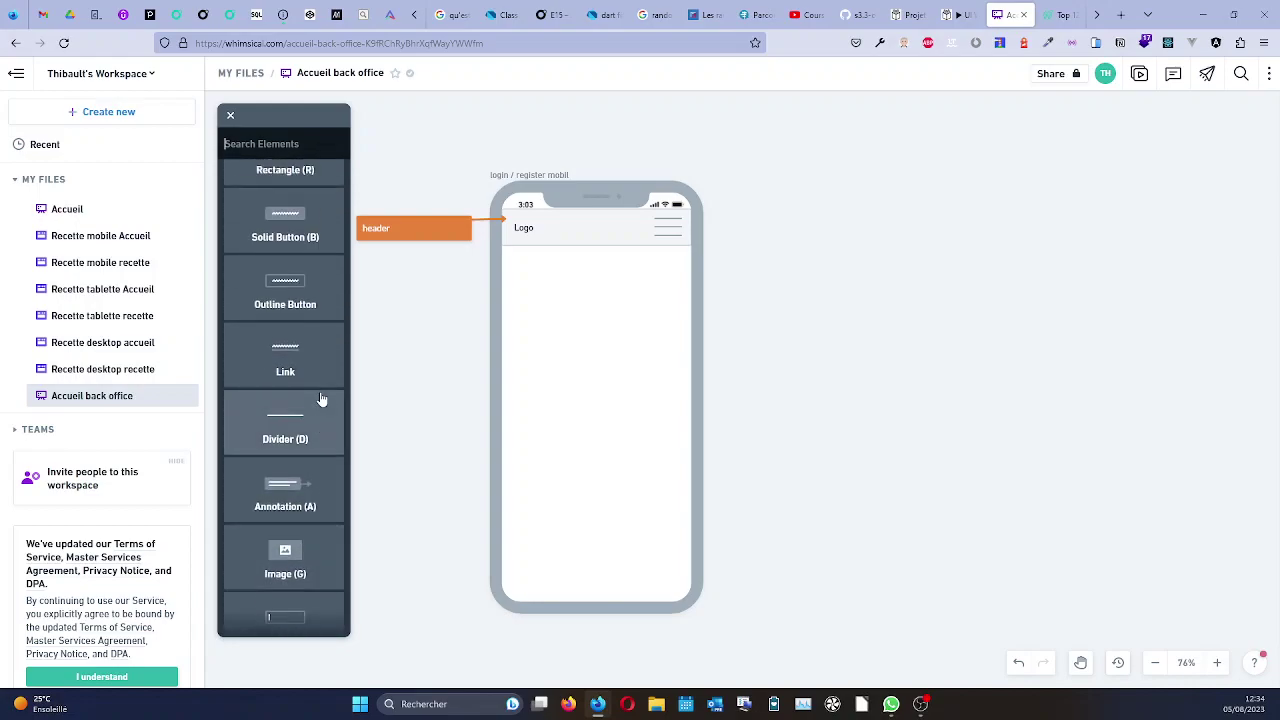
scroll(321, 399, up, 1)
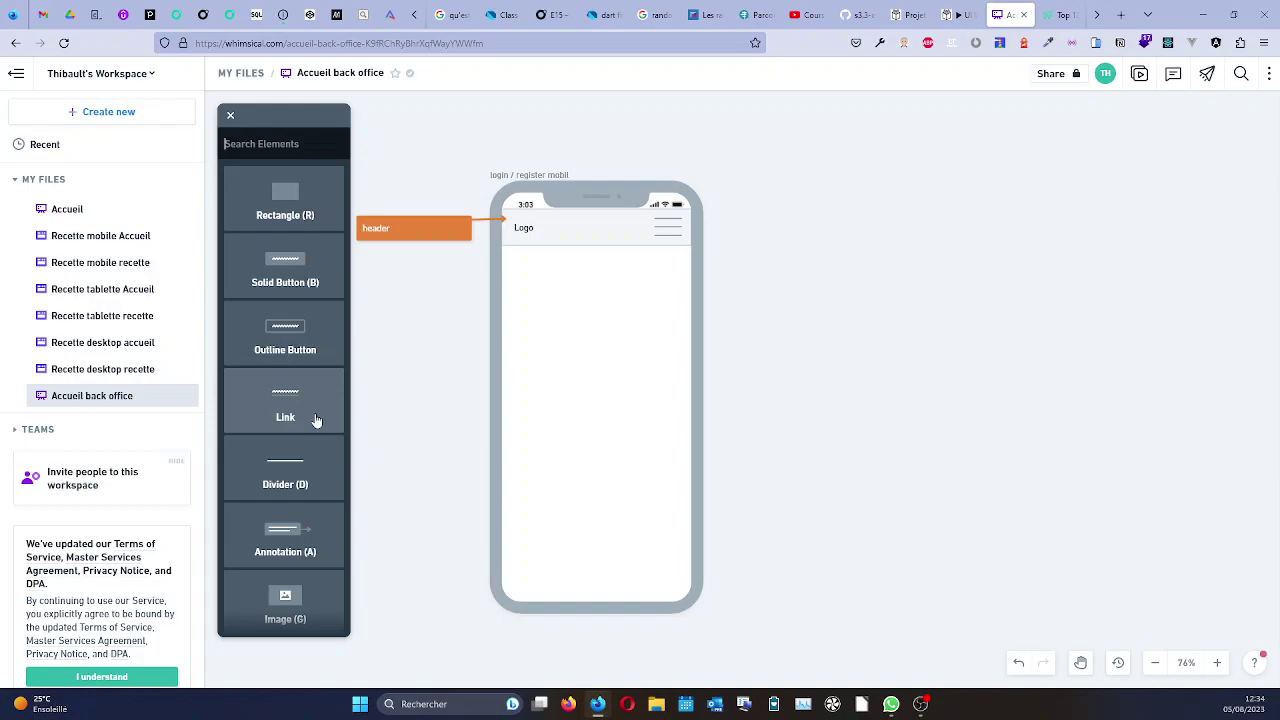
click(295, 470)
drag(596, 549, 520, 556)
click(391, 507)
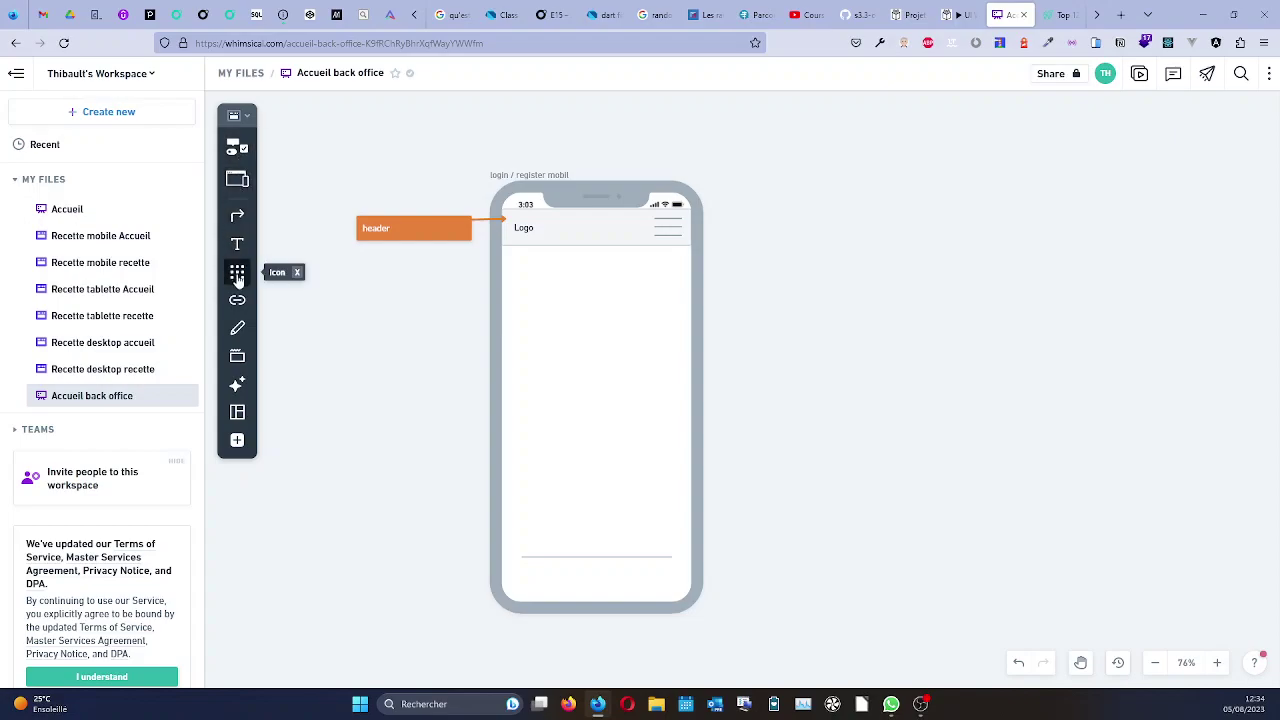
Place a rectangle in the phone screen, enlarge it to about 291 by 266 and shift it slightly down.
click(236, 360)
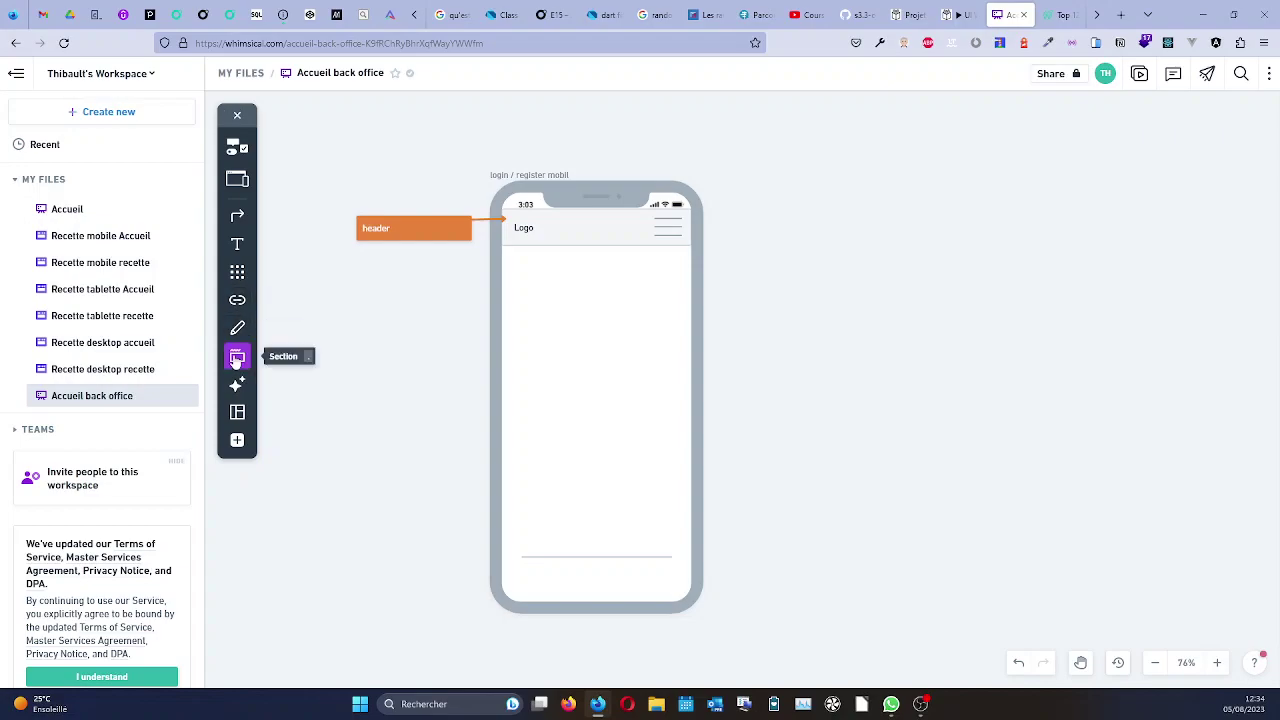
click(236, 362)
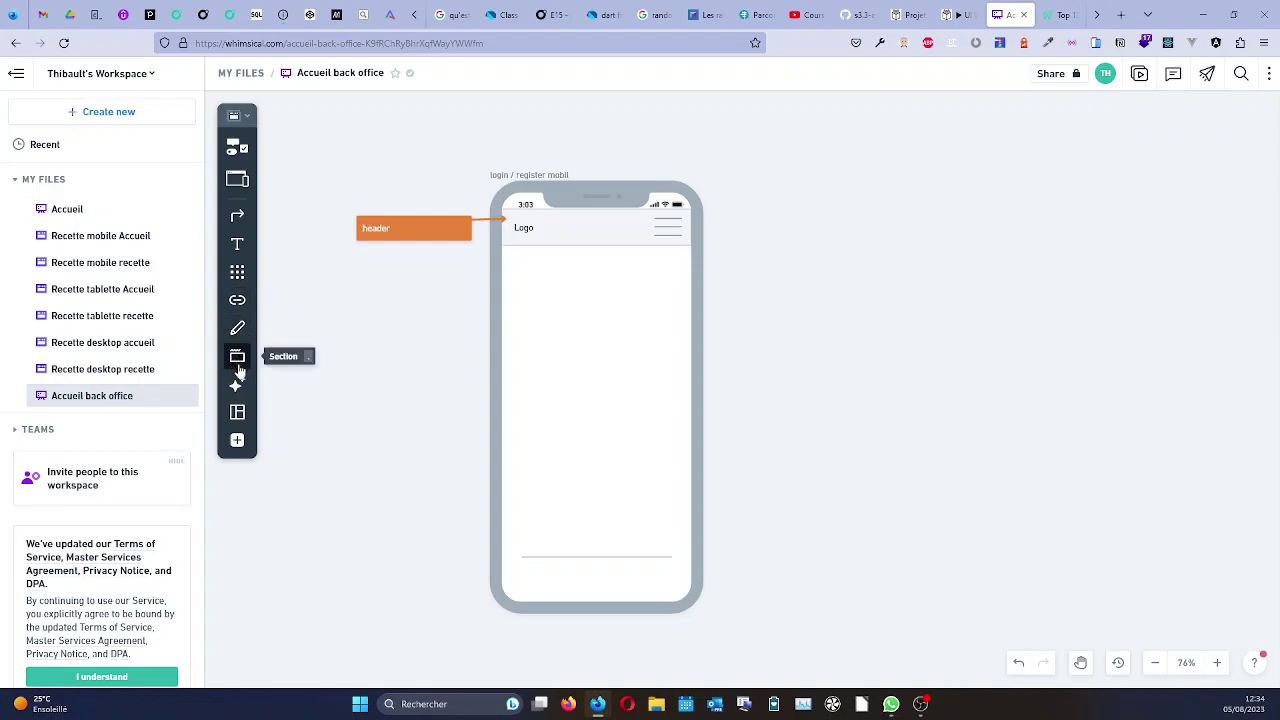
click(237, 443)
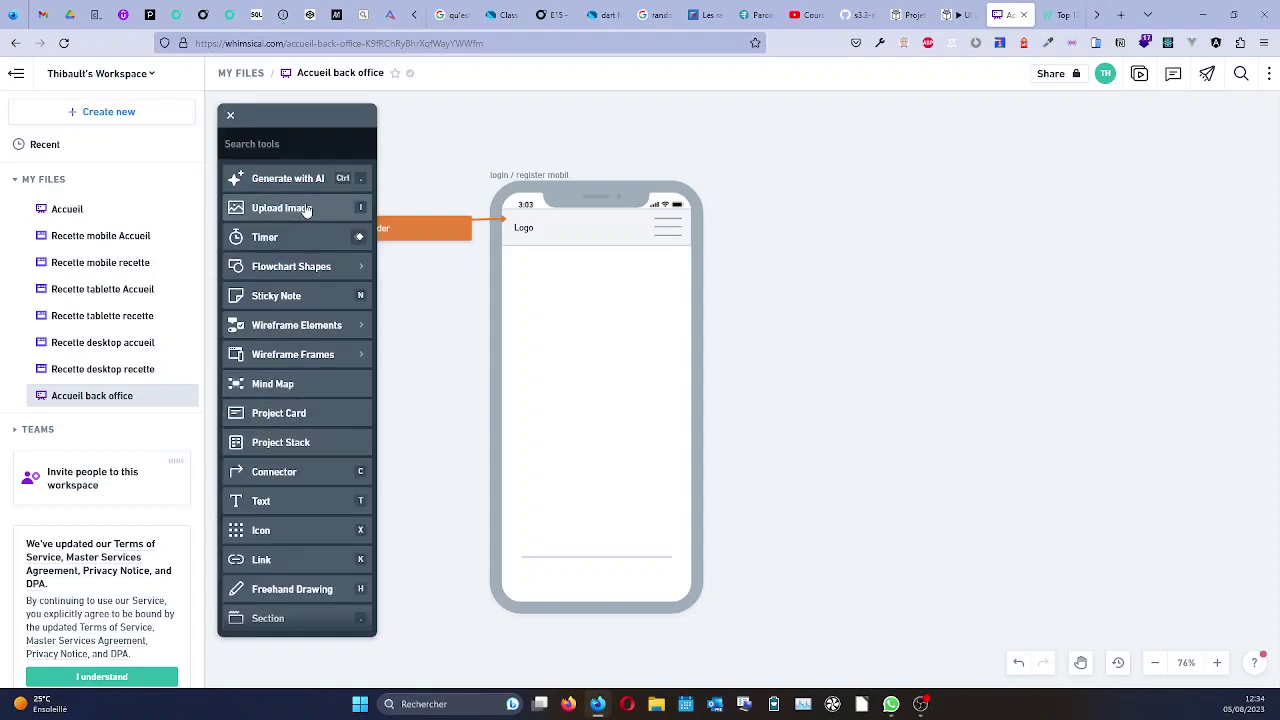
scroll(305, 362, down, 1)
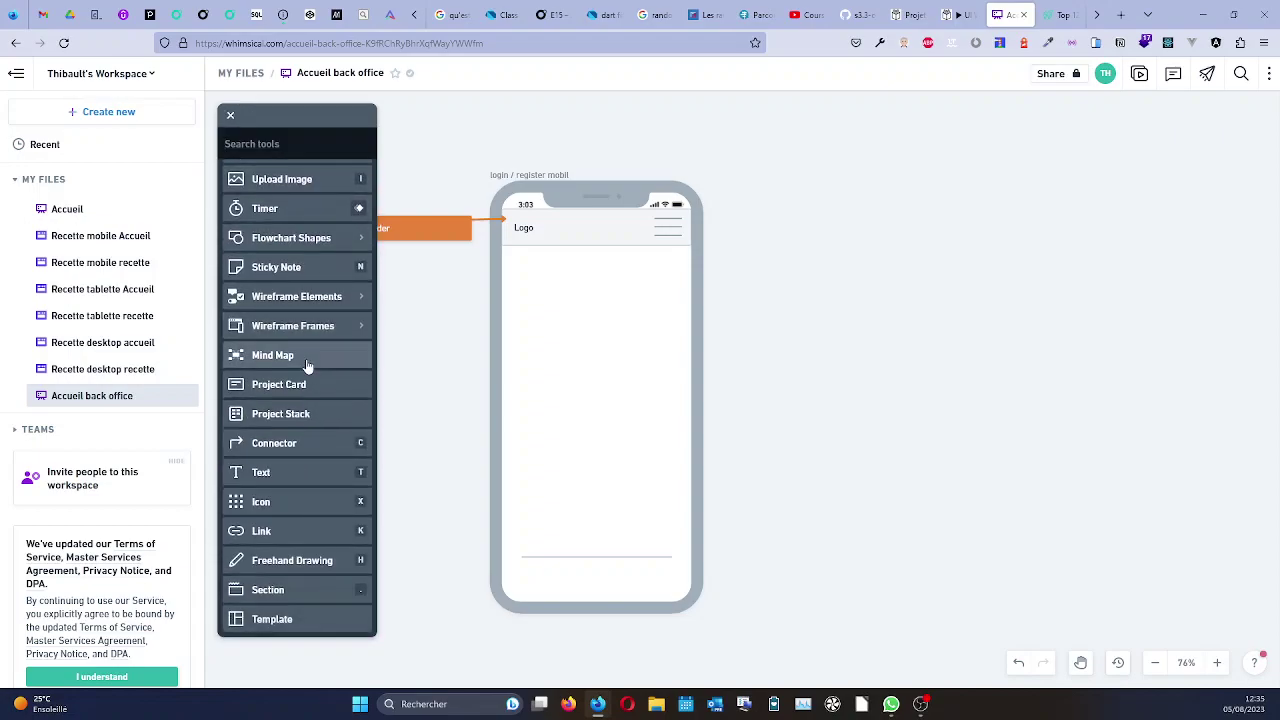
scroll(307, 367, up, 1)
click(230, 115)
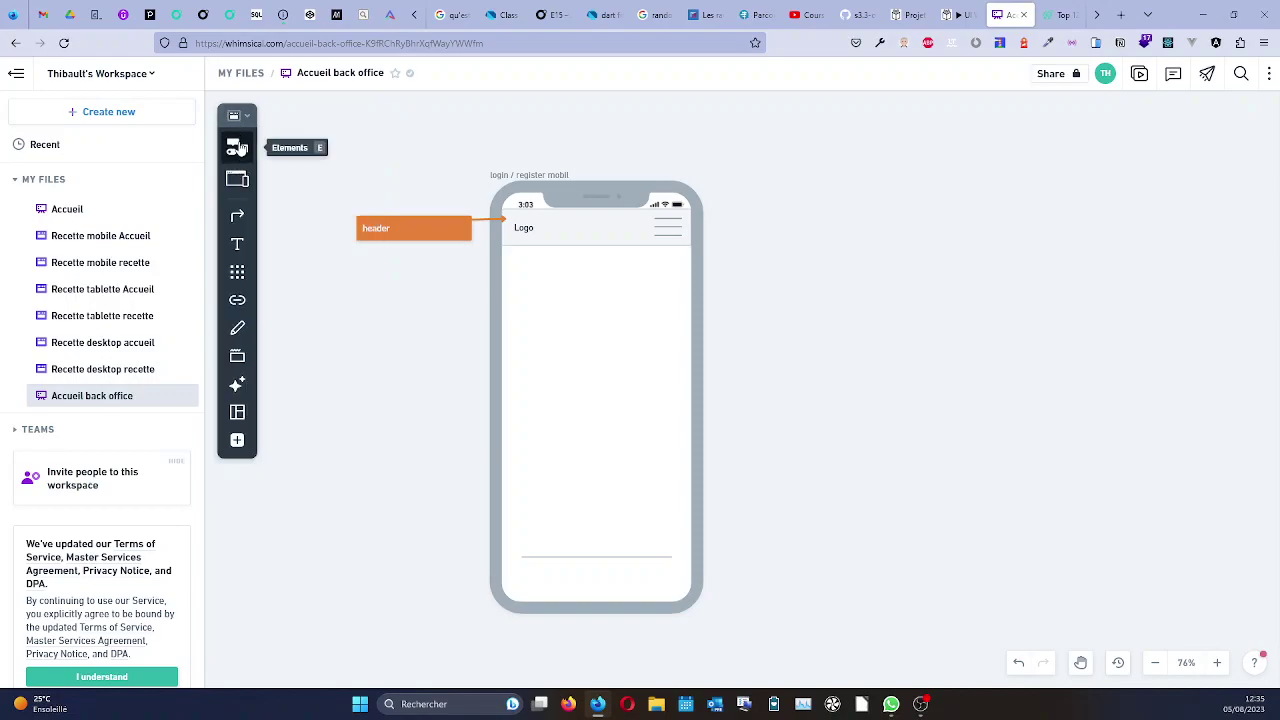
click(239, 149)
click(285, 212)
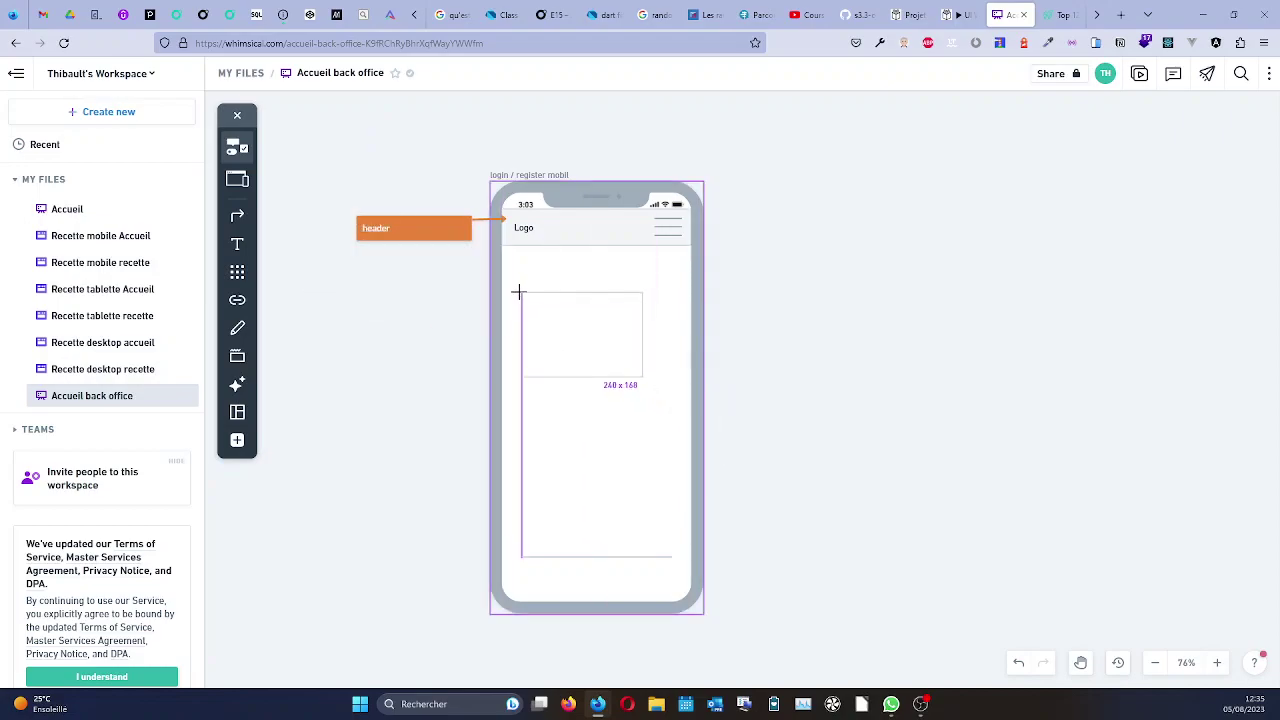
click(518, 292)
drag(643, 377, 668, 485)
drag(612, 407, 613, 416)
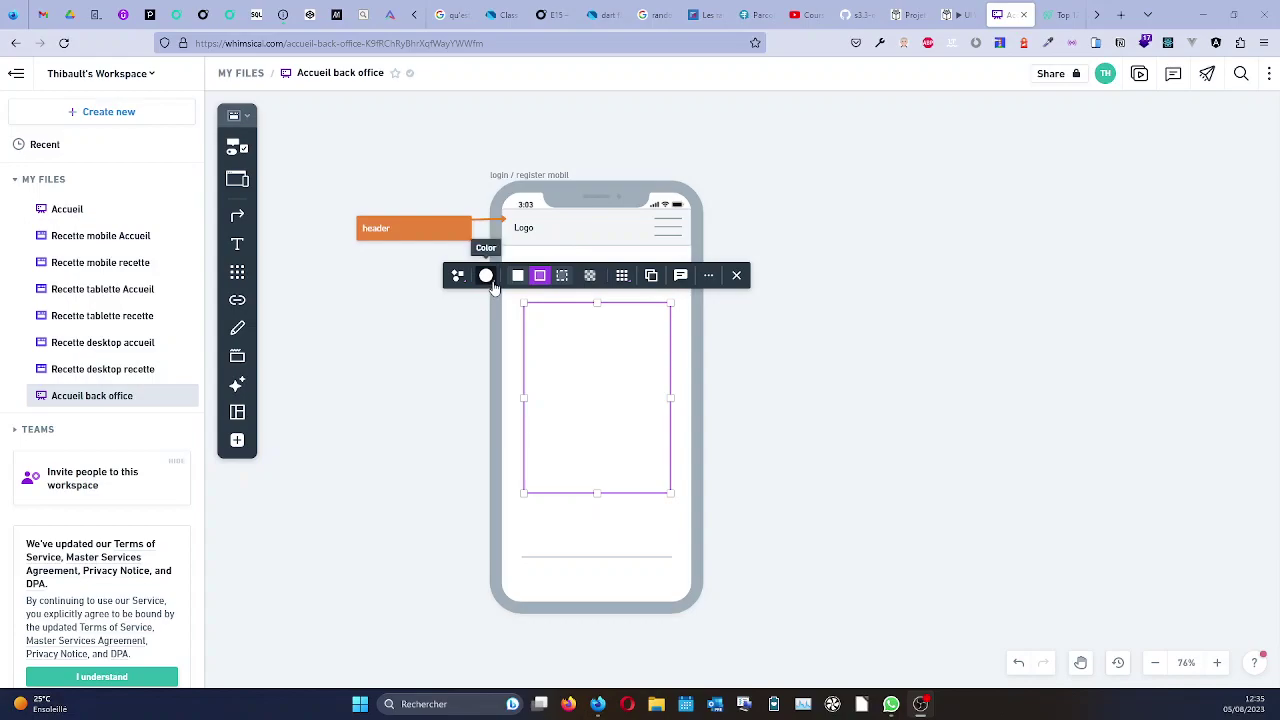
Fill the content rectangle with light grey.
click(490, 276)
click(479, 190)
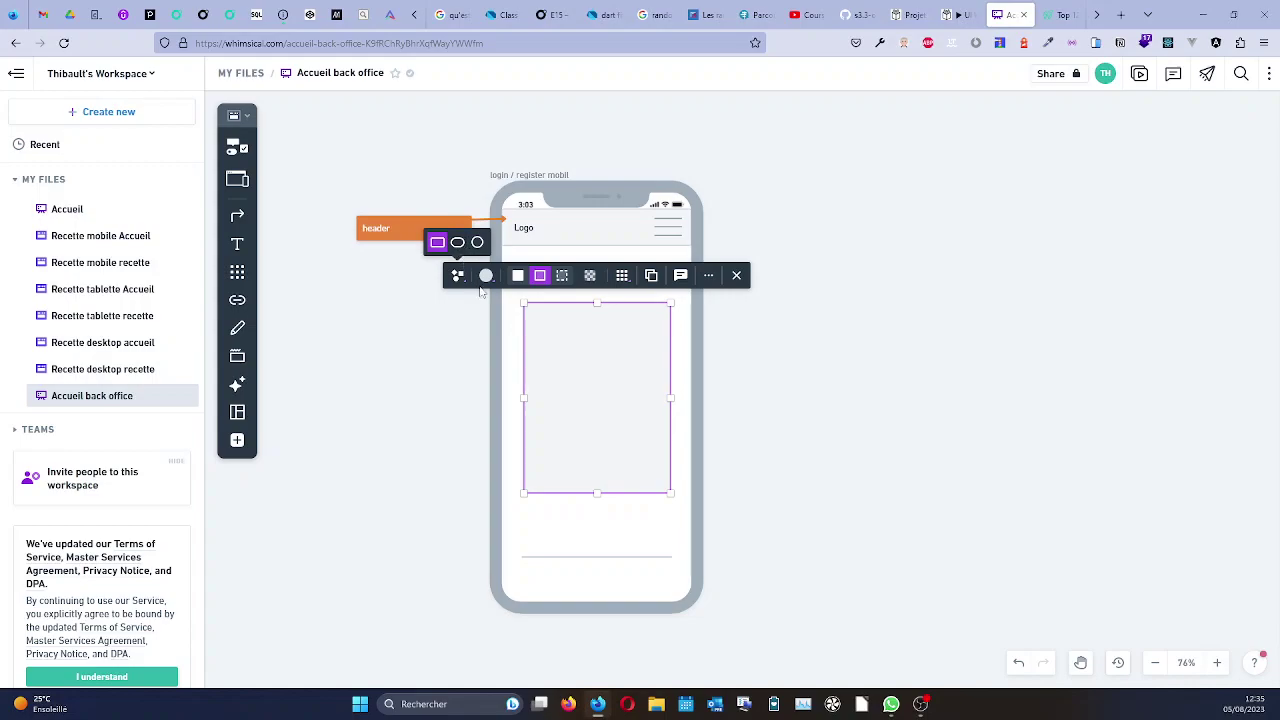
click(708, 276)
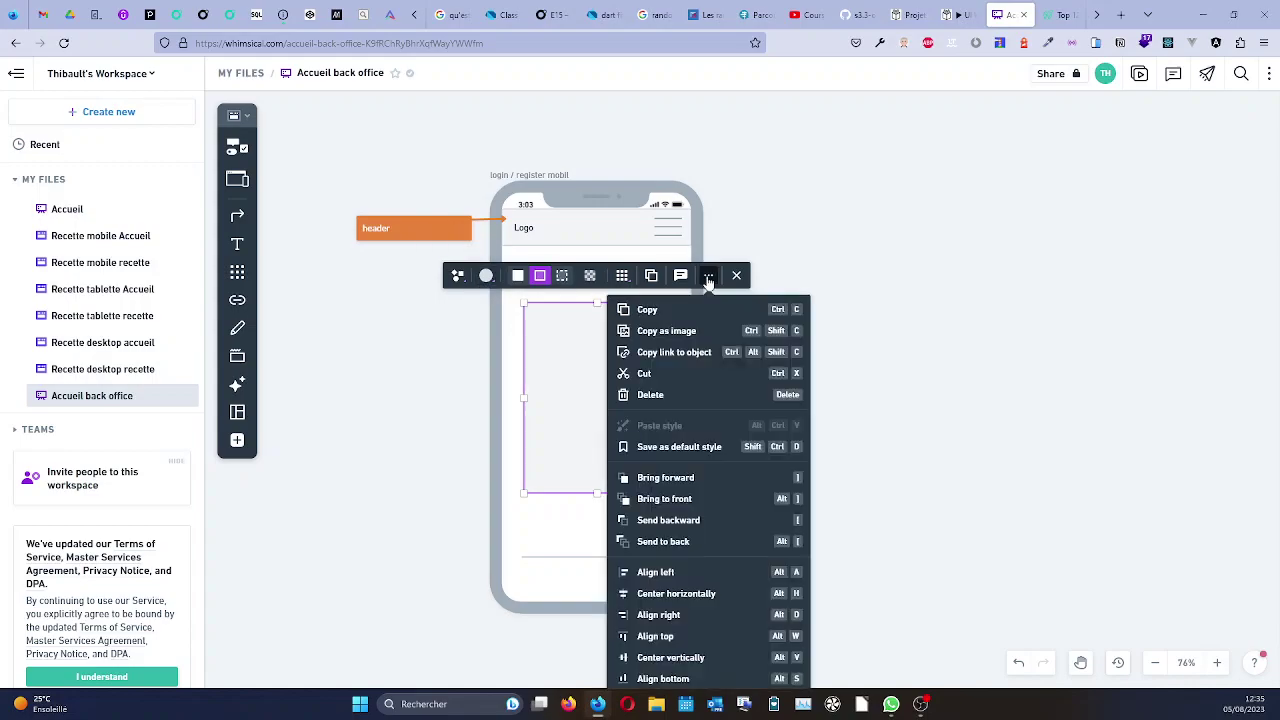
scroll(688, 402, down, 1)
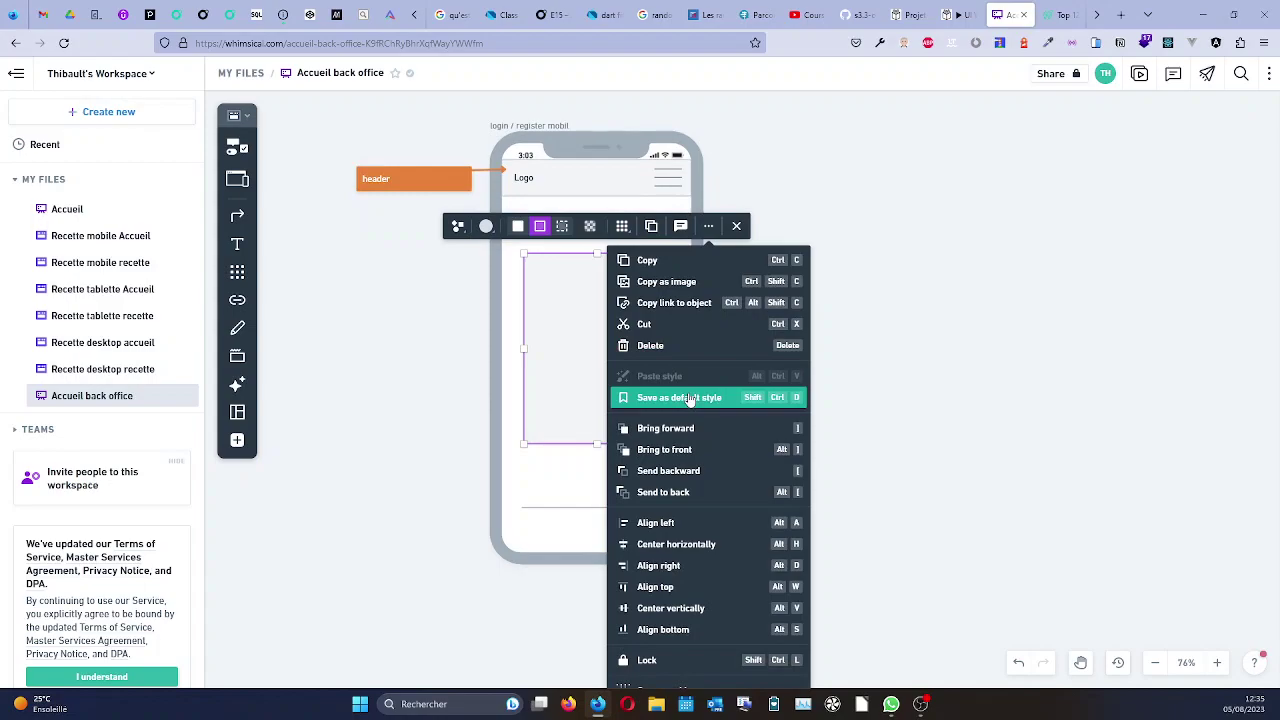
scroll(688, 399, down, 1)
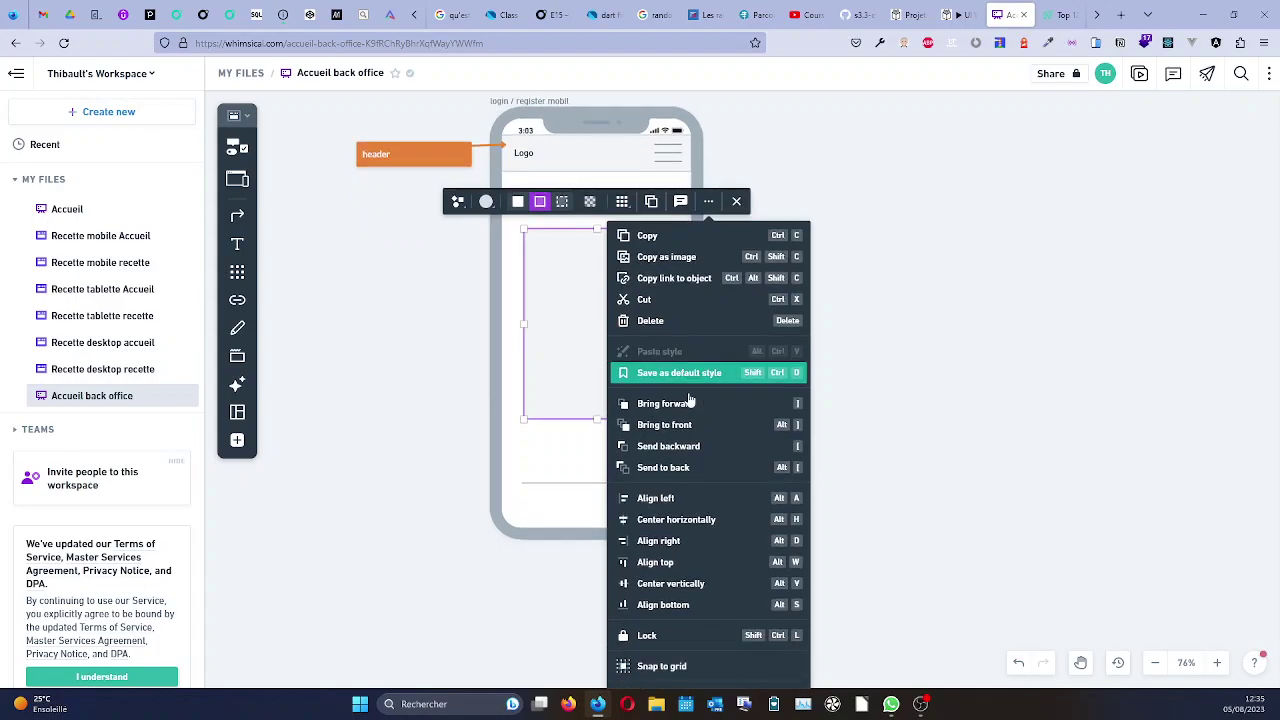
scroll(689, 401, down, 1)
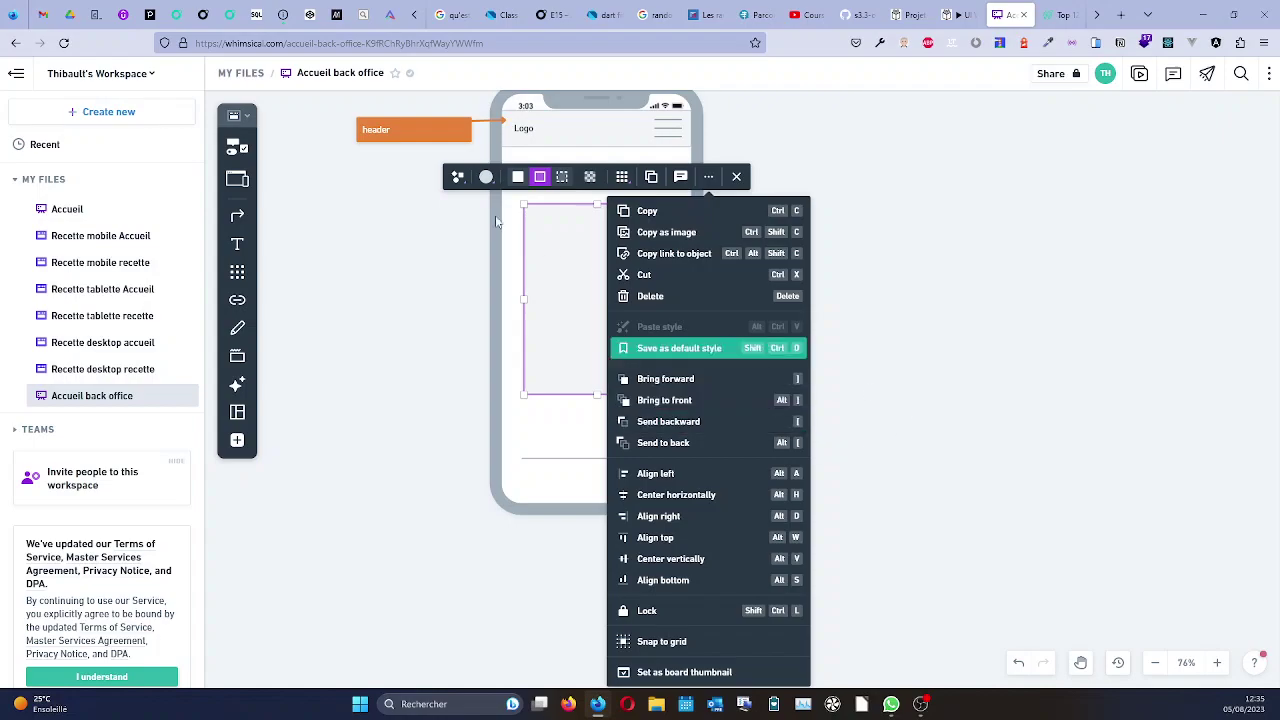
Try changing the box's shape to an oval, then undo it.
click(457, 176)
click(462, 215)
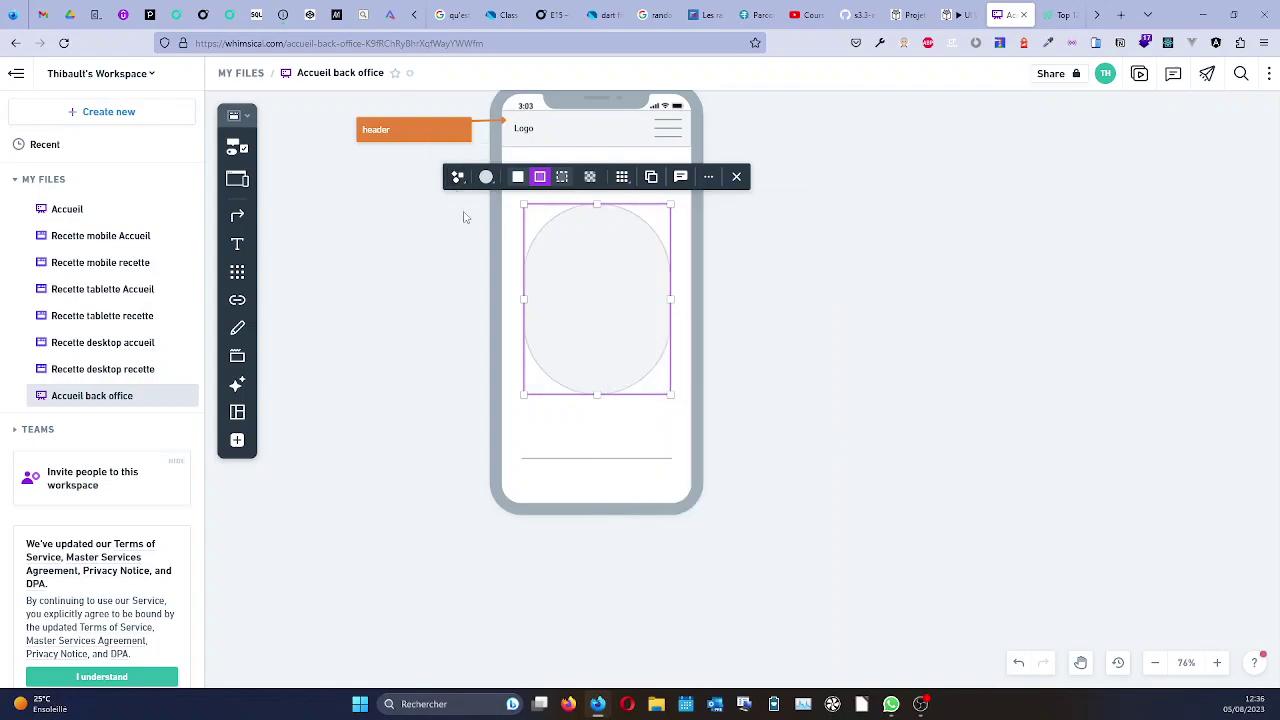
key(ctrl+z)
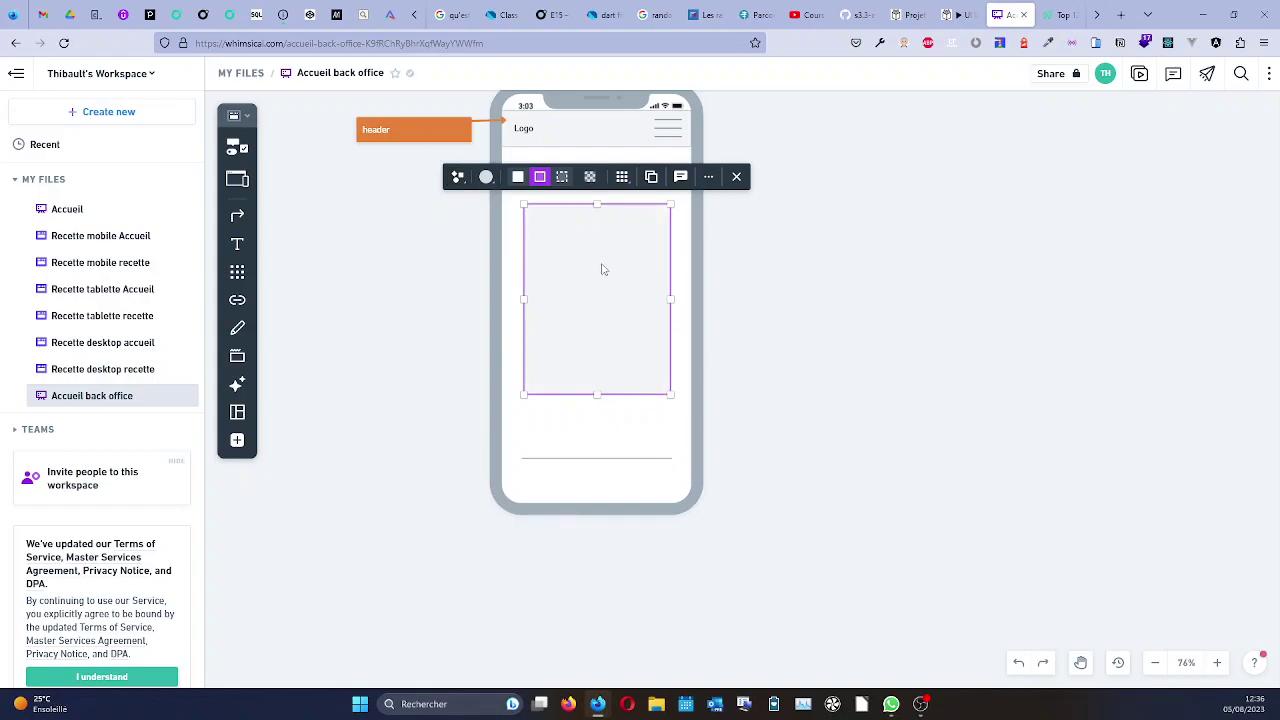
click(457, 177)
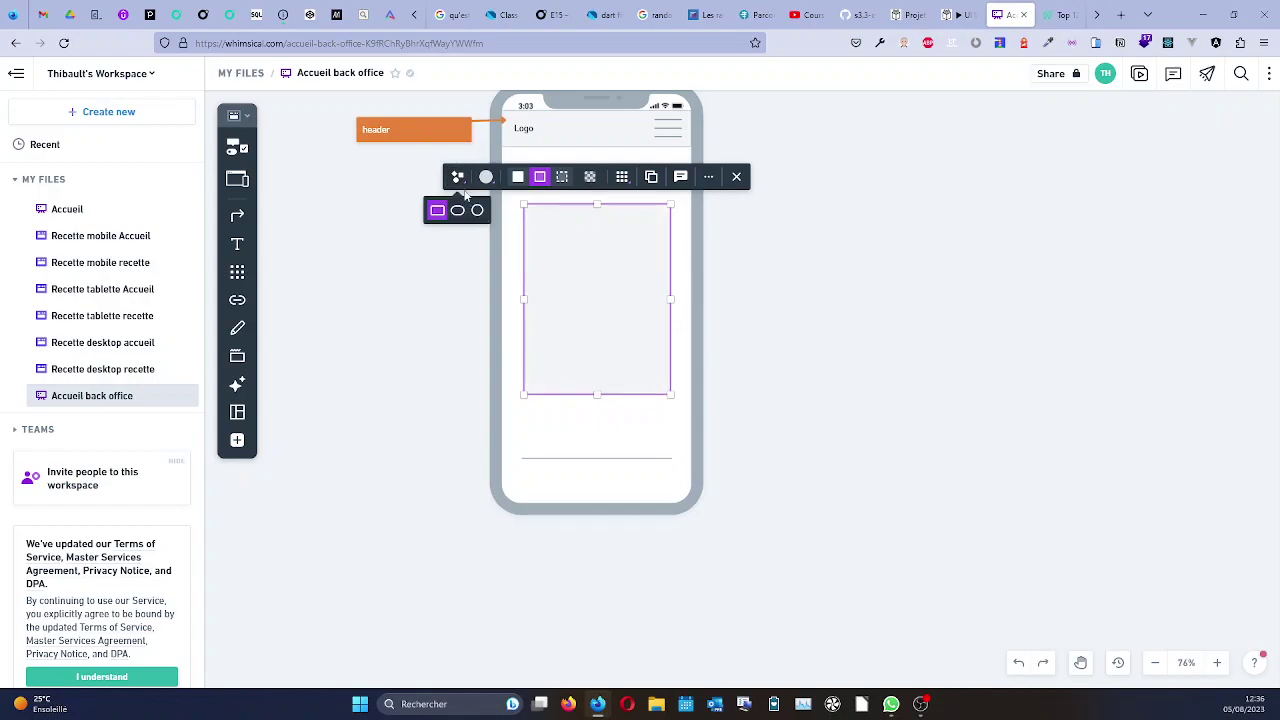
click(462, 212)
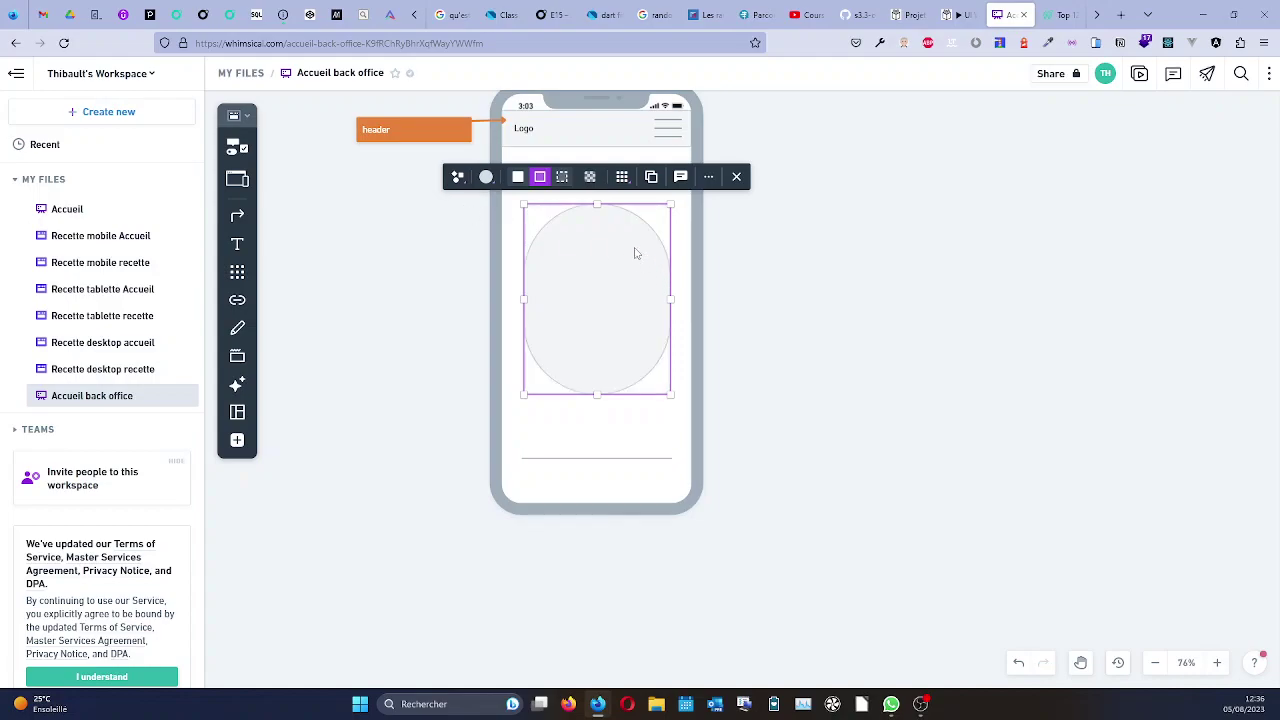
drag(548, 230, 543, 229)
key(ctrl+z)
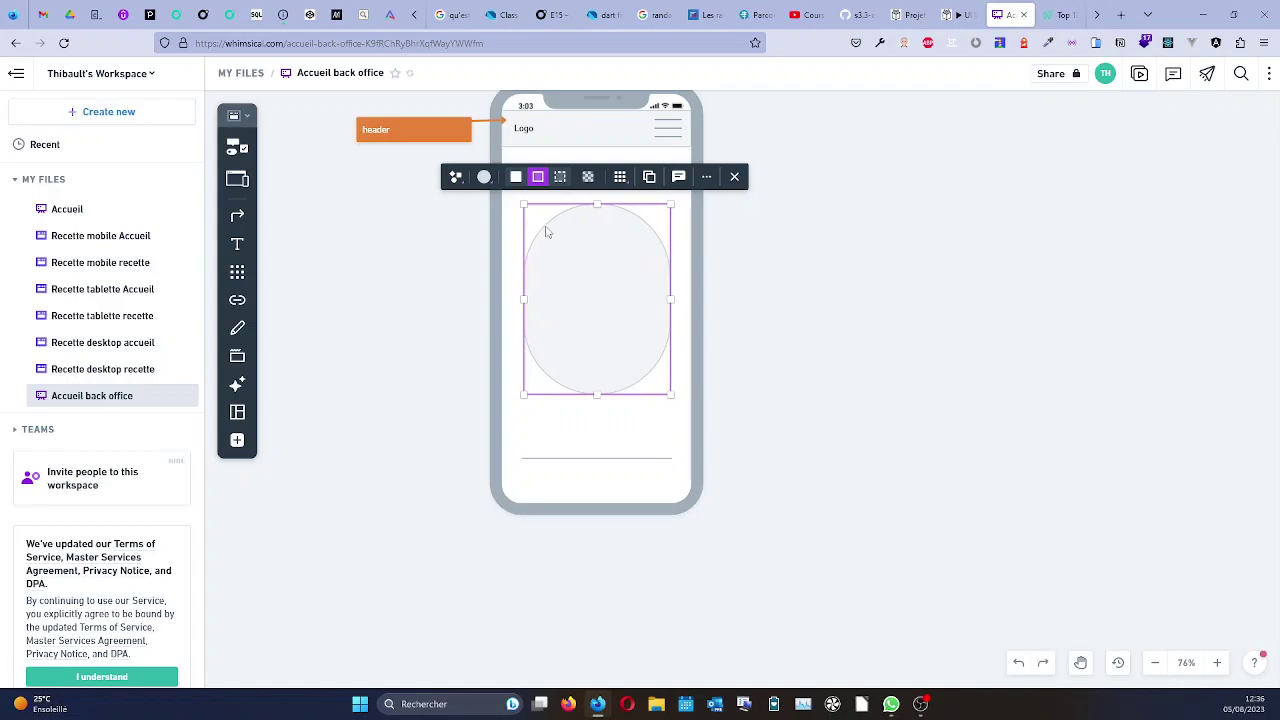
Switch the box's shape back to a rectangle and open the wireframe elements list.
click(620, 177)
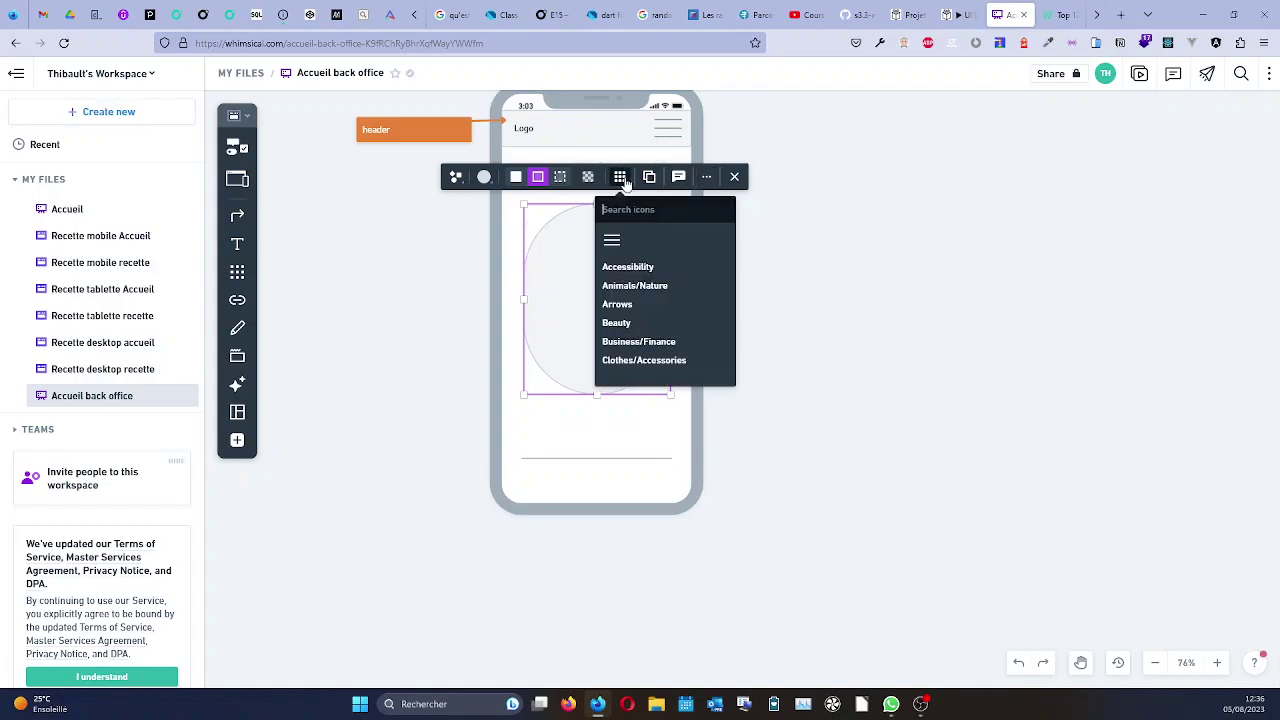
click(620, 177)
click(455, 177)
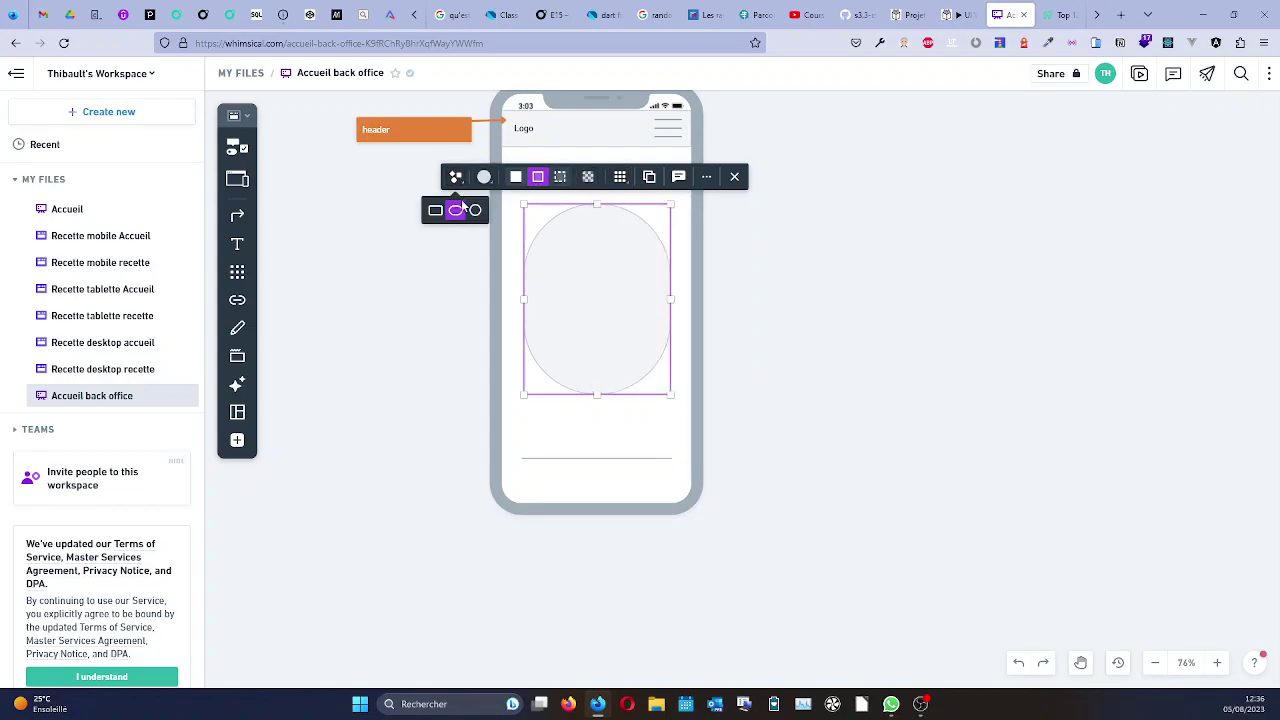
click(430, 214)
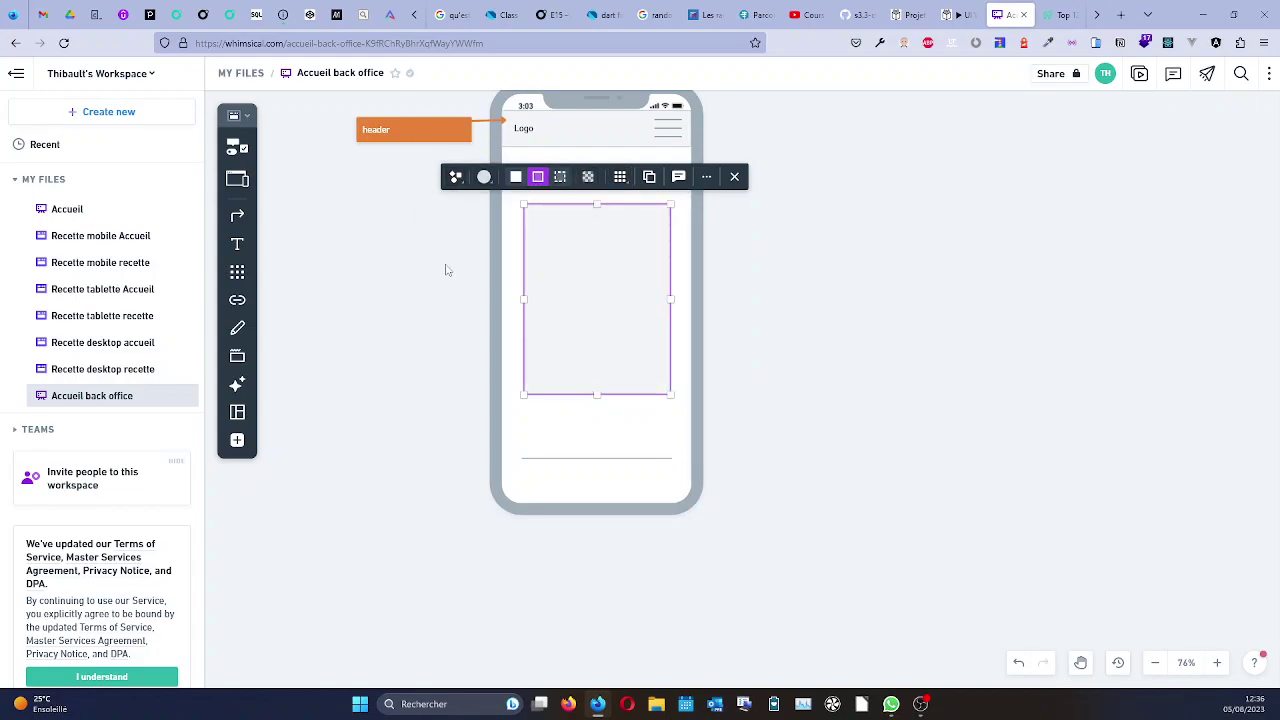
click(237, 147)
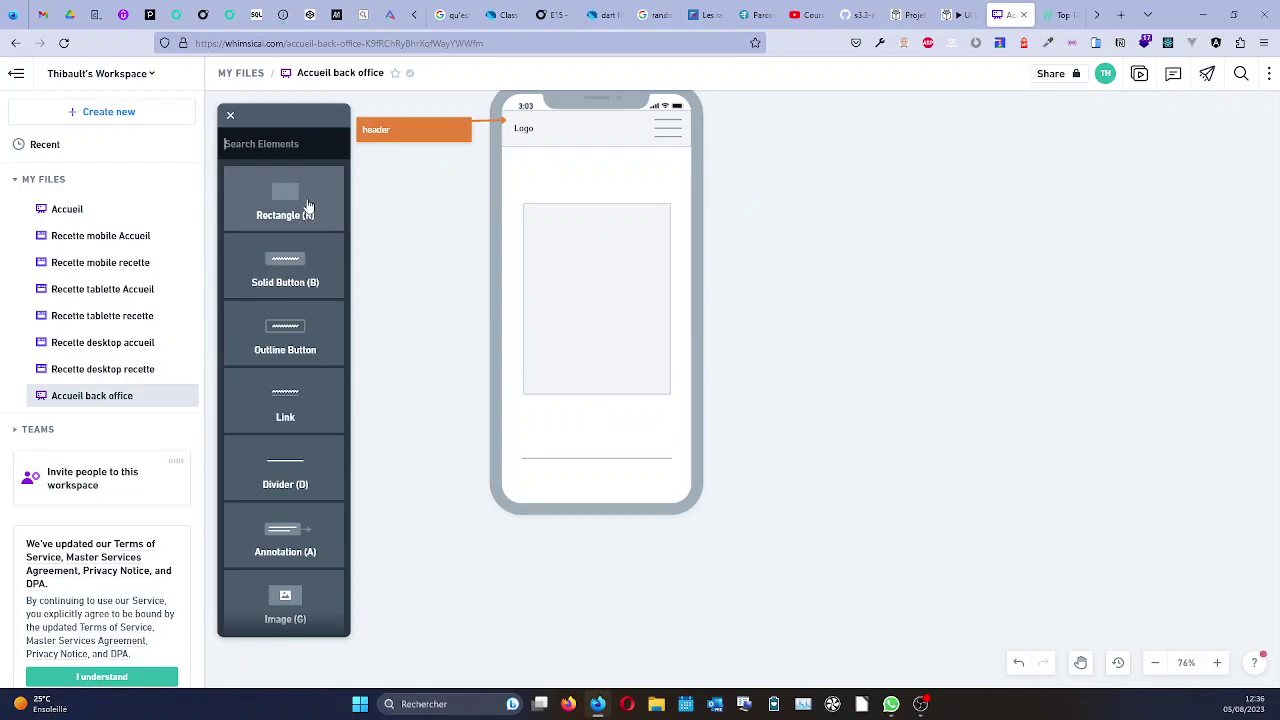
Link an annotation to the box's right edge reading 'On voudrait que les bords soient légèrement arrondis'.
click(364, 521)
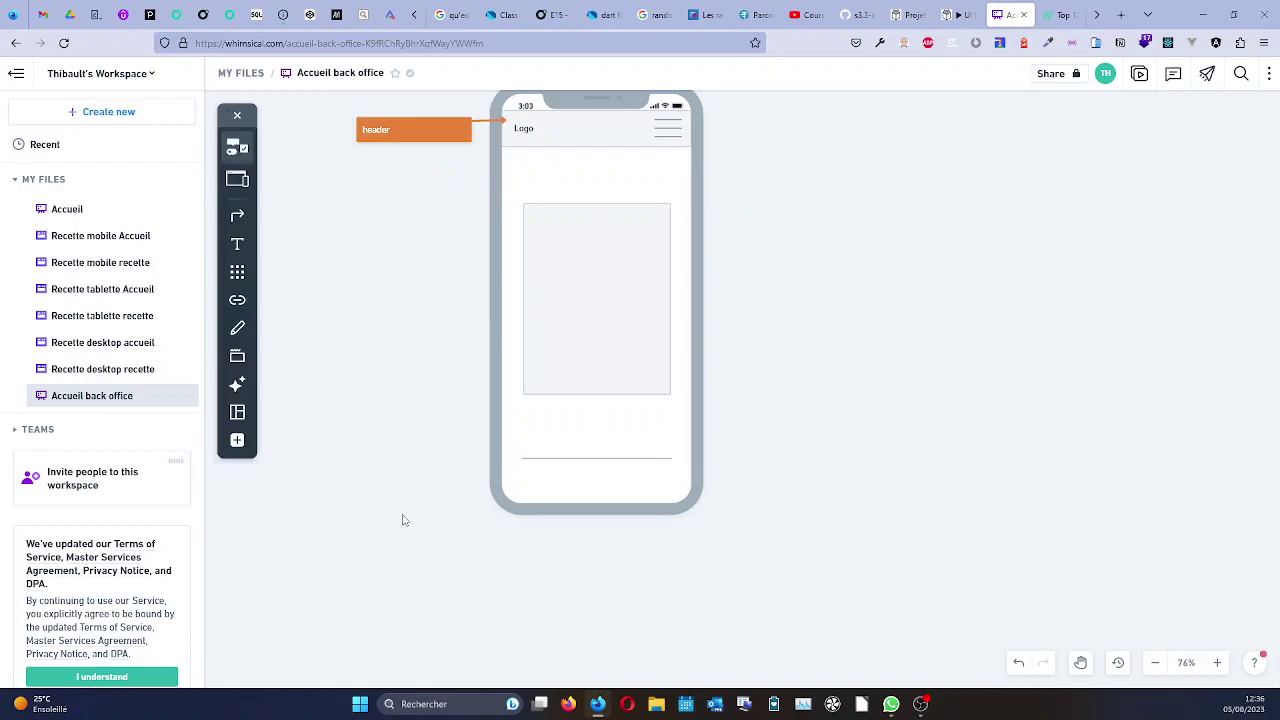
click(810, 247)
drag(814, 247, 671, 233)
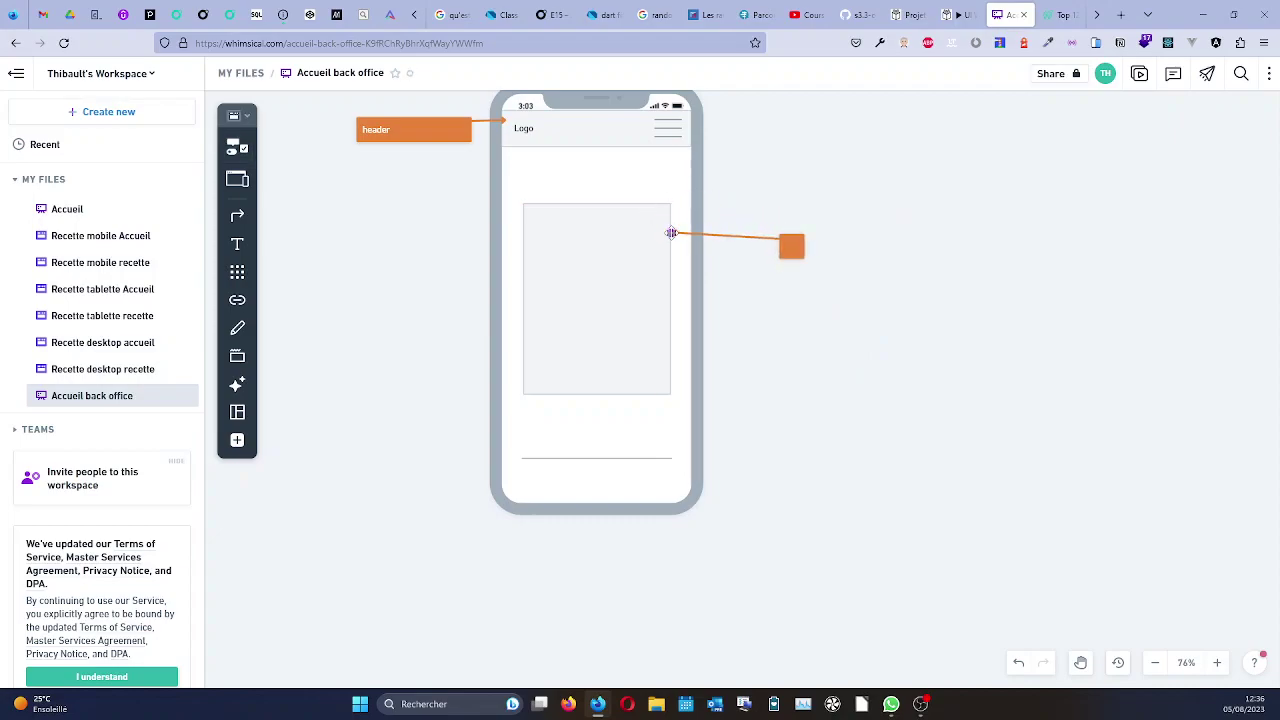
drag(806, 249, 919, 248)
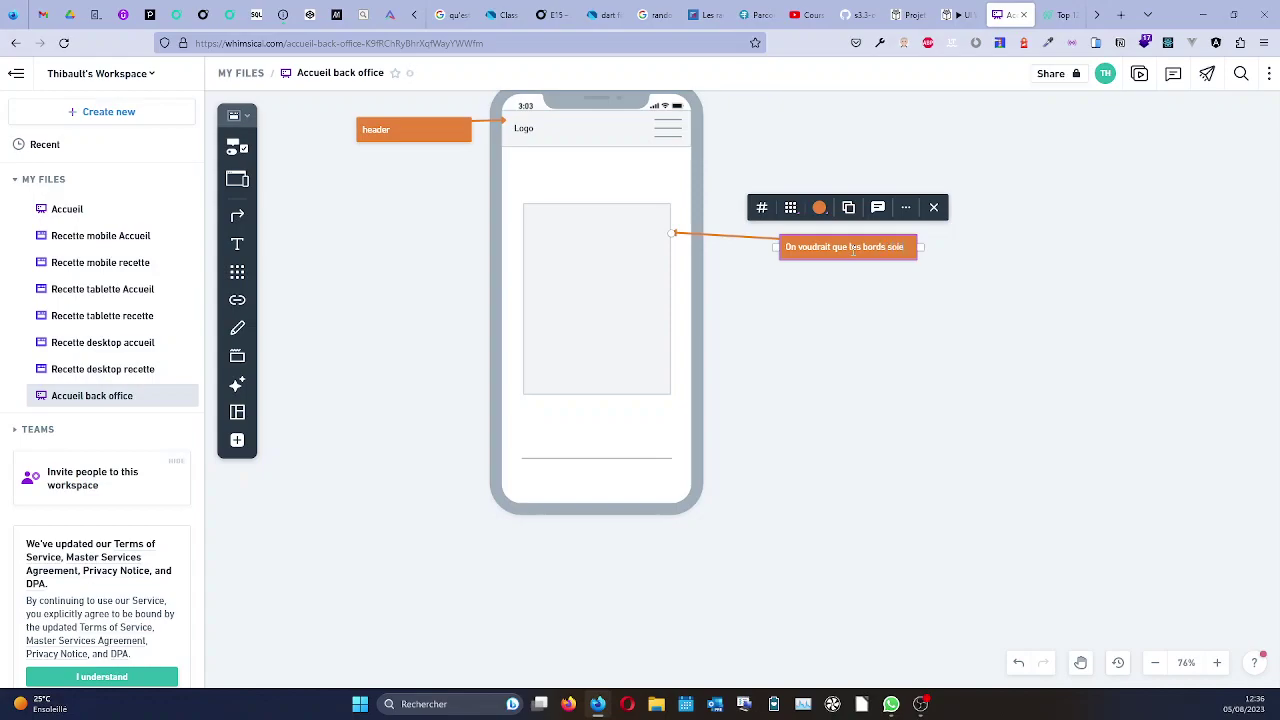
text(nt légèrement arrondis)
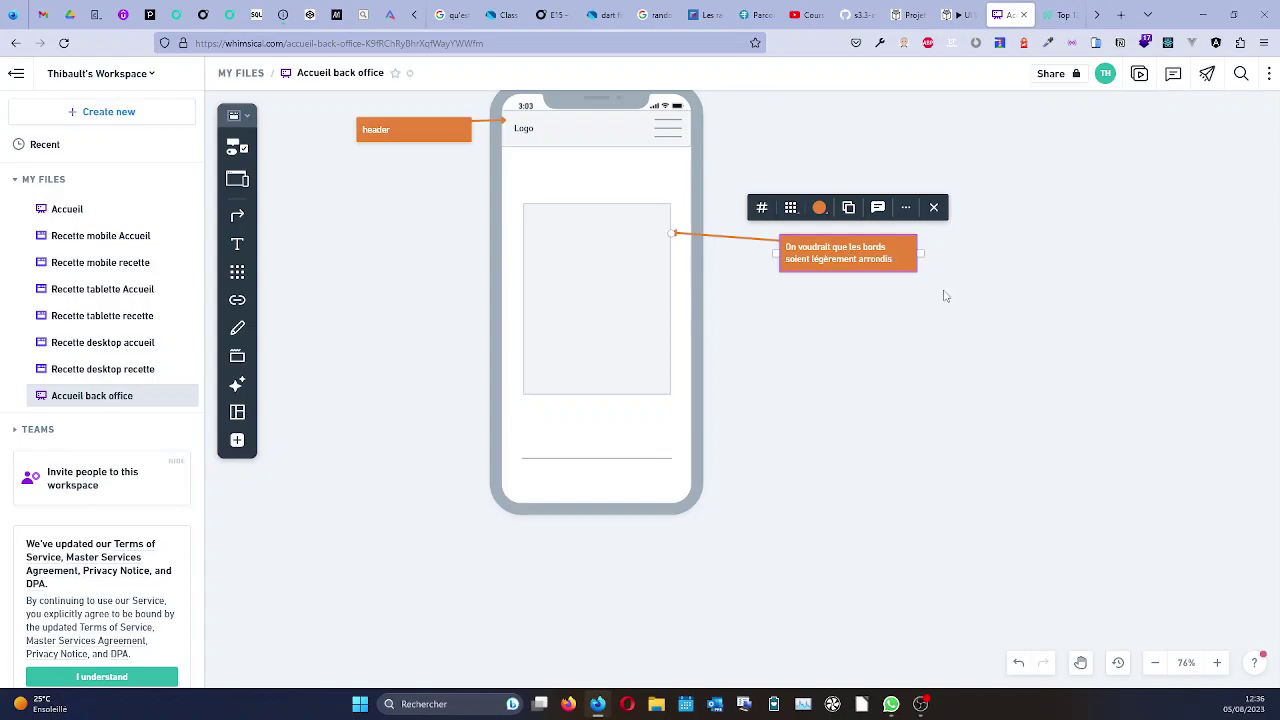
click(952, 296)
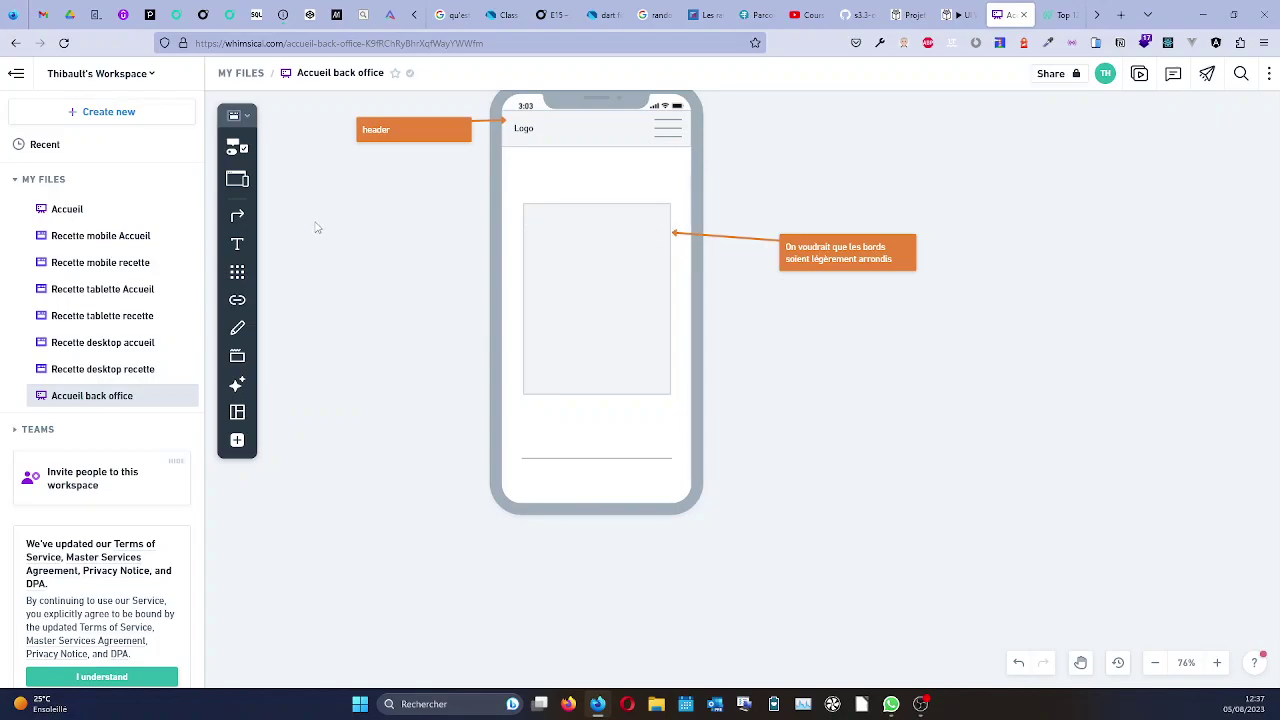
Place a horizontal divider across the top of the content box, snapping both ends to its edges.
click(237, 147)
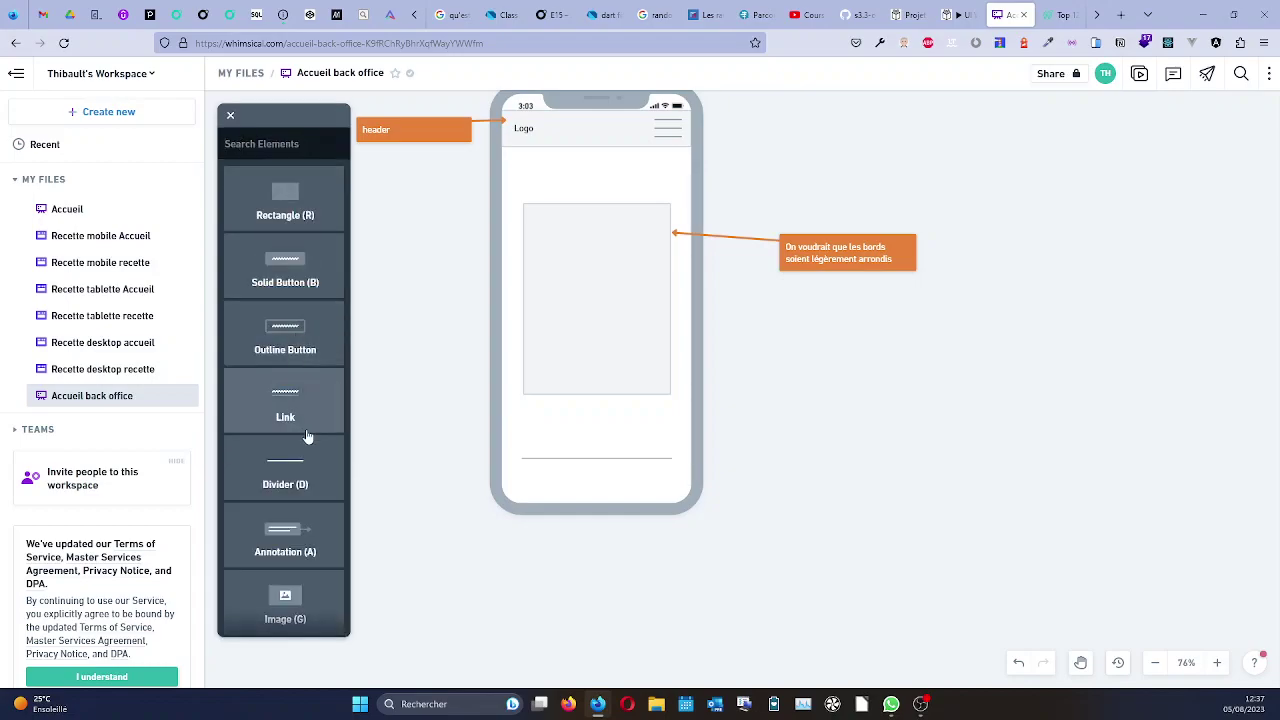
click(291, 480)
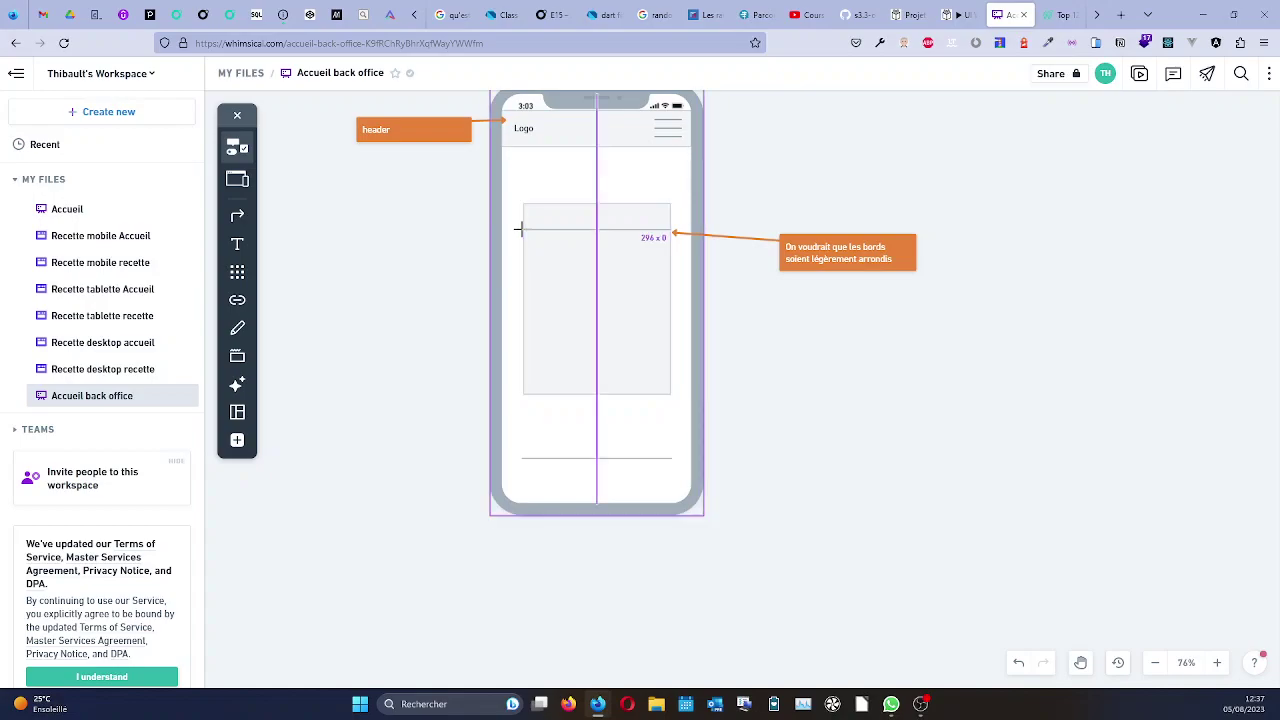
click(518, 229)
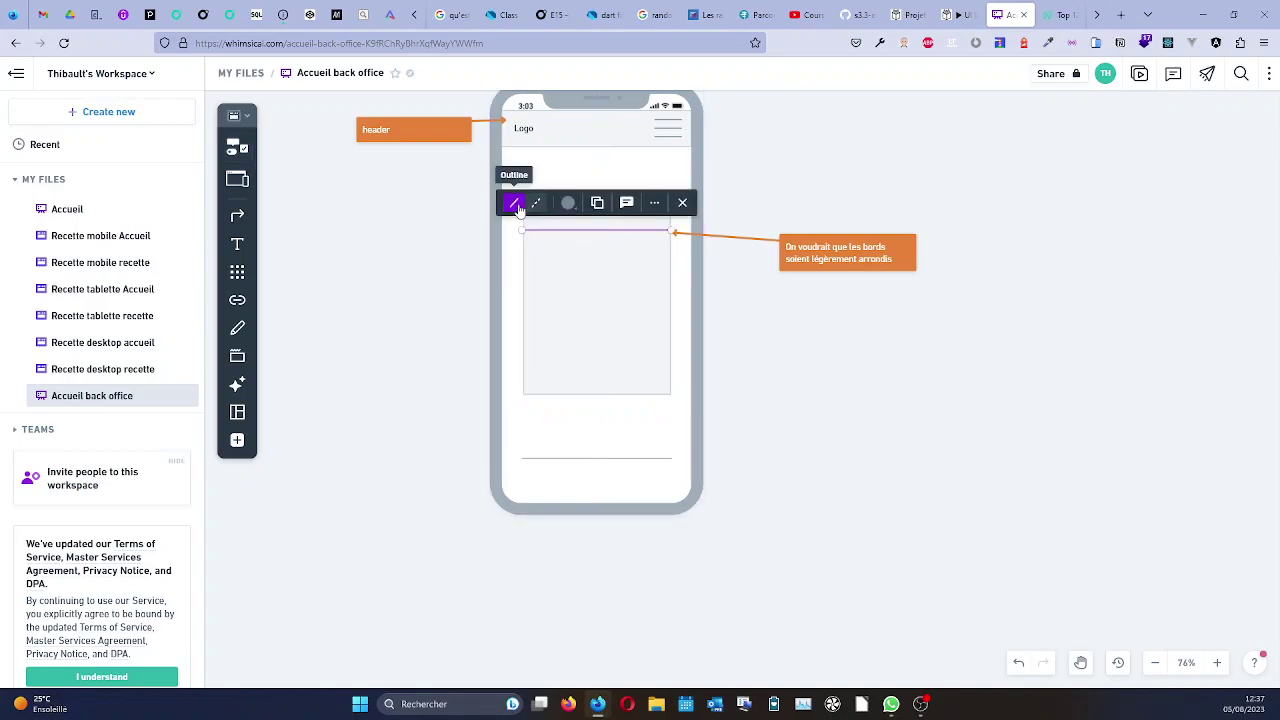
click(437, 257)
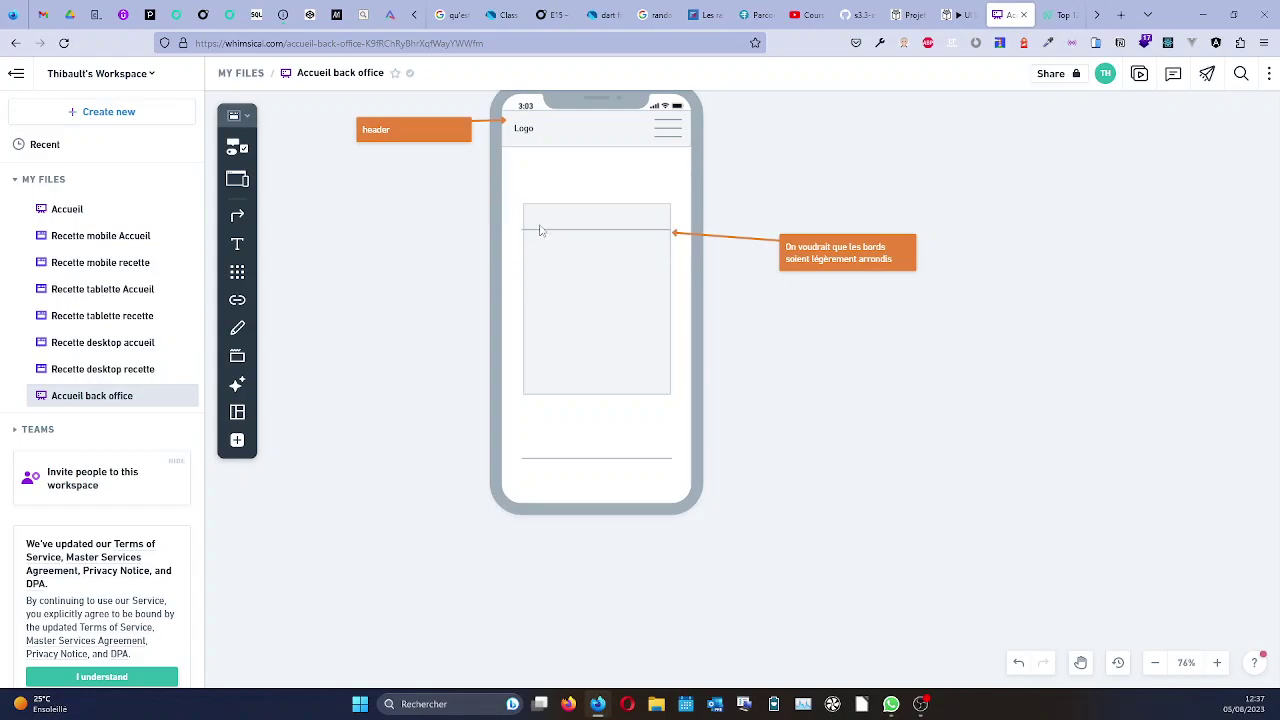
scroll(523, 233, up, 5)
scroll(523, 233, up, 1)
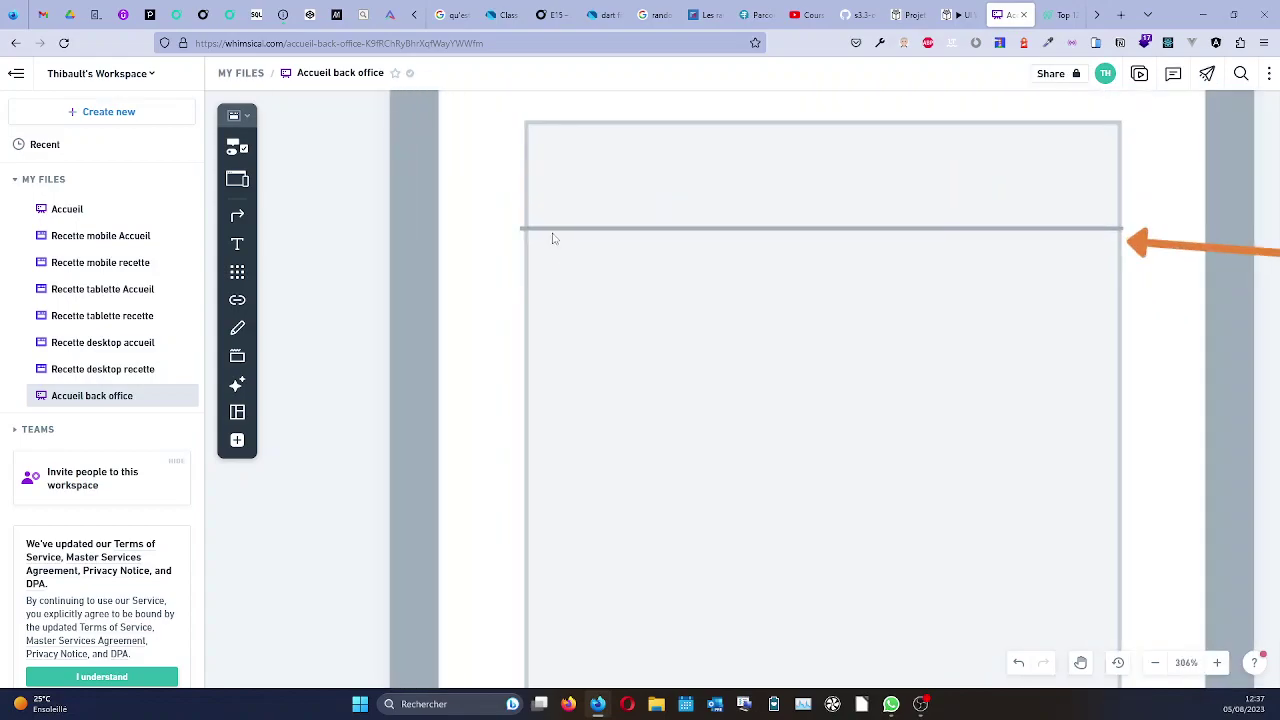
click(549, 233)
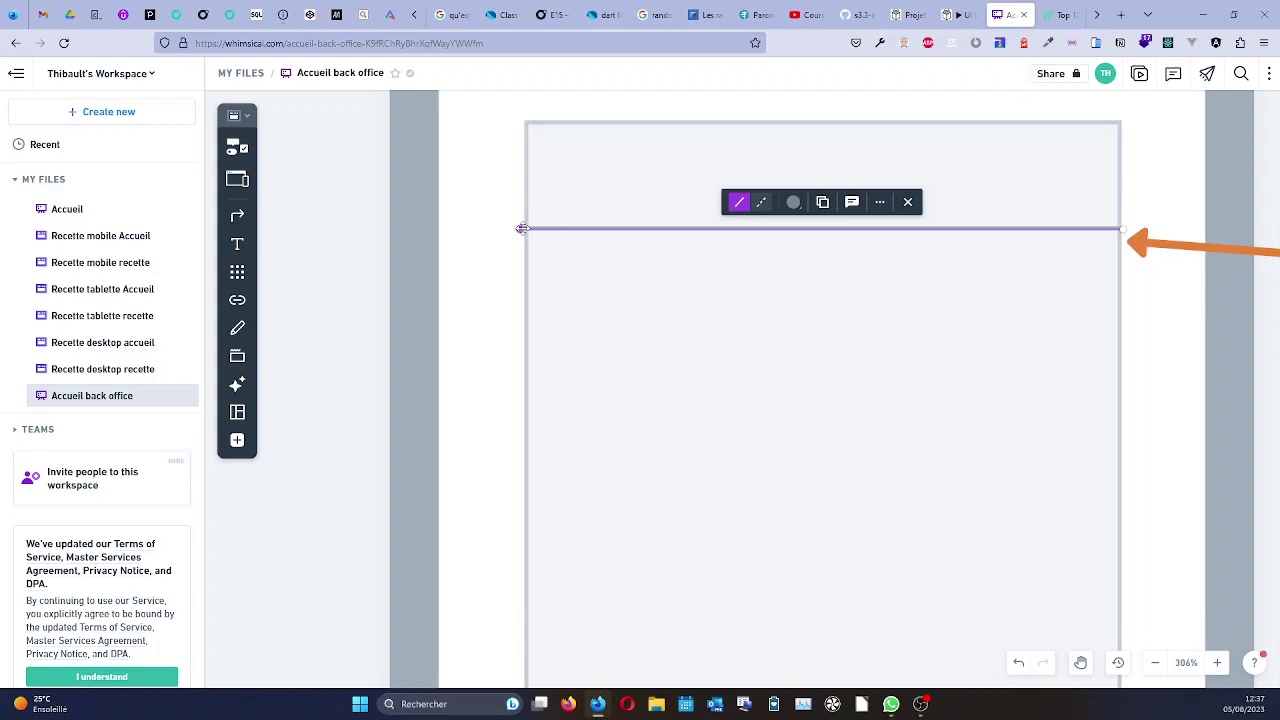
drag(520, 229, 527, 234)
click(530, 233)
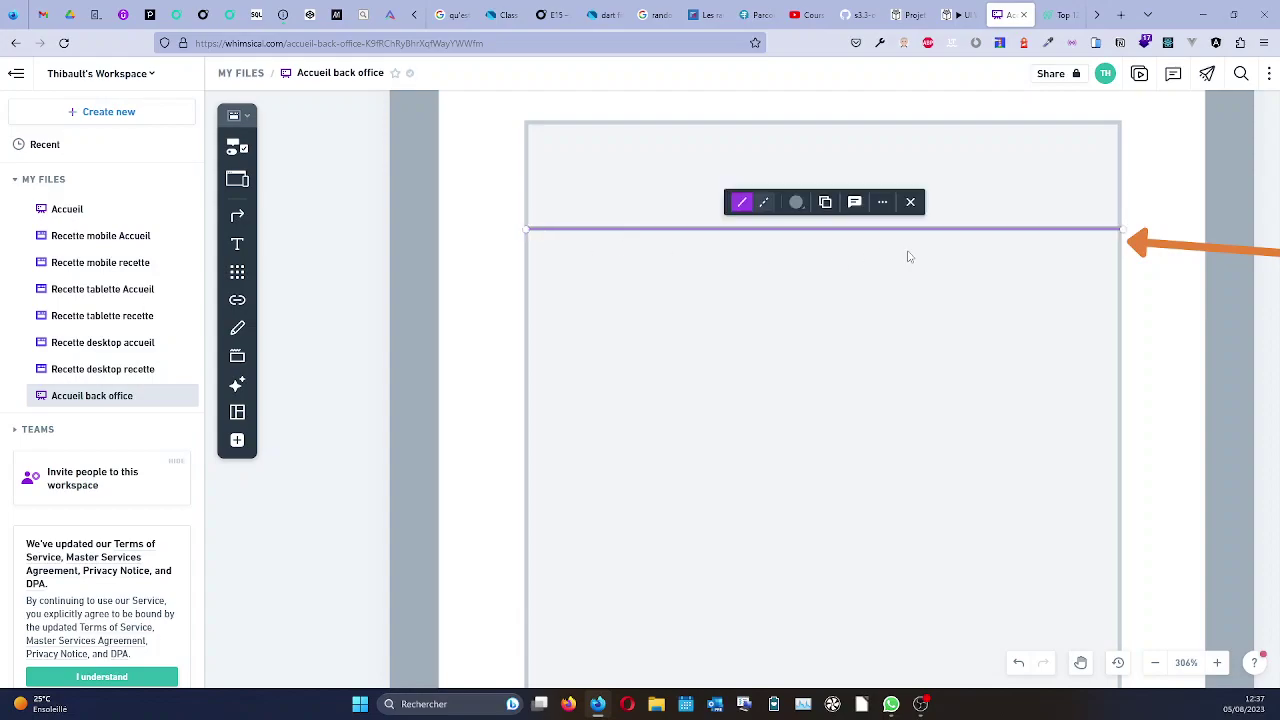
drag(1123, 229, 1123, 233)
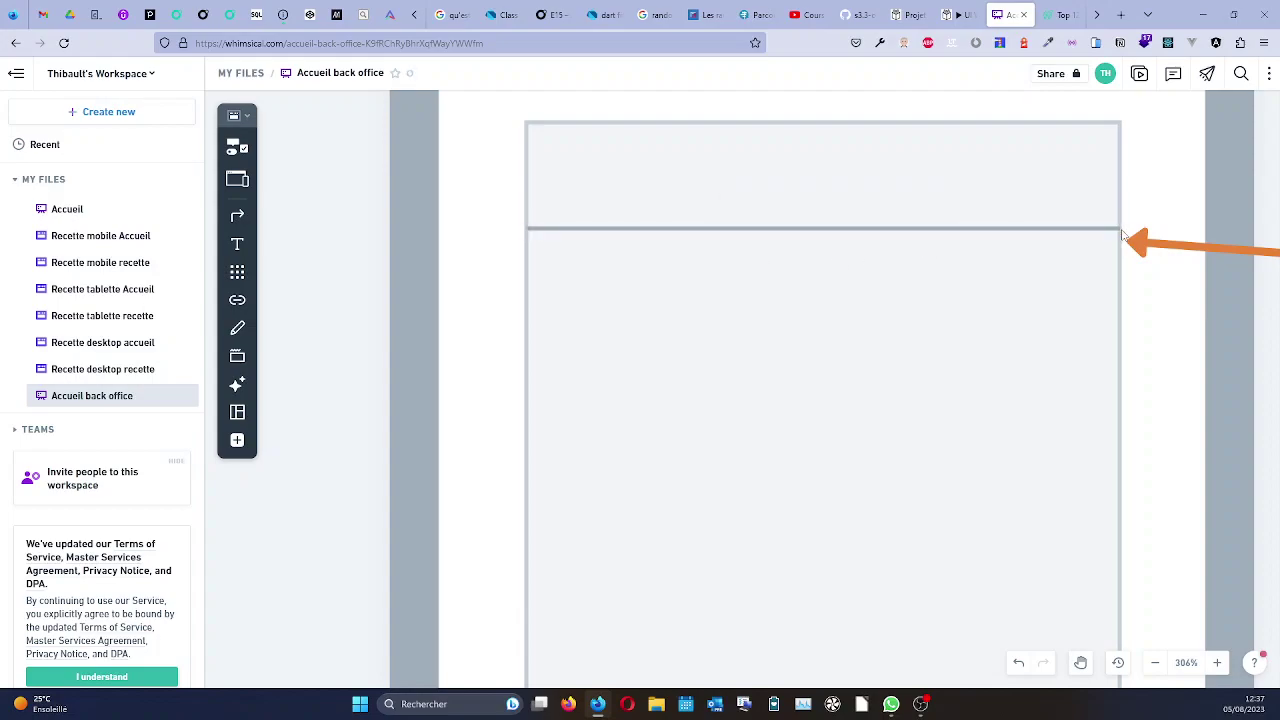
click(1123, 233)
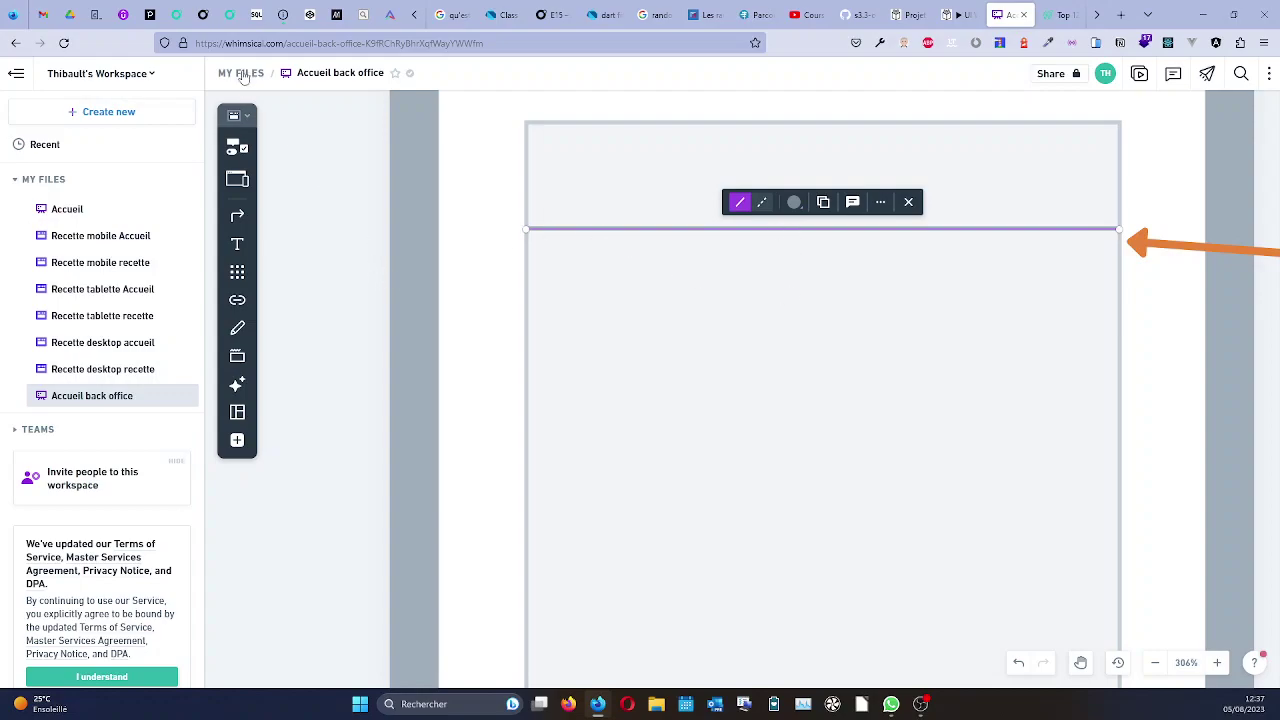
Draw a vertical divider down from the box top, splitting the strip into two cells.
click(237, 148)
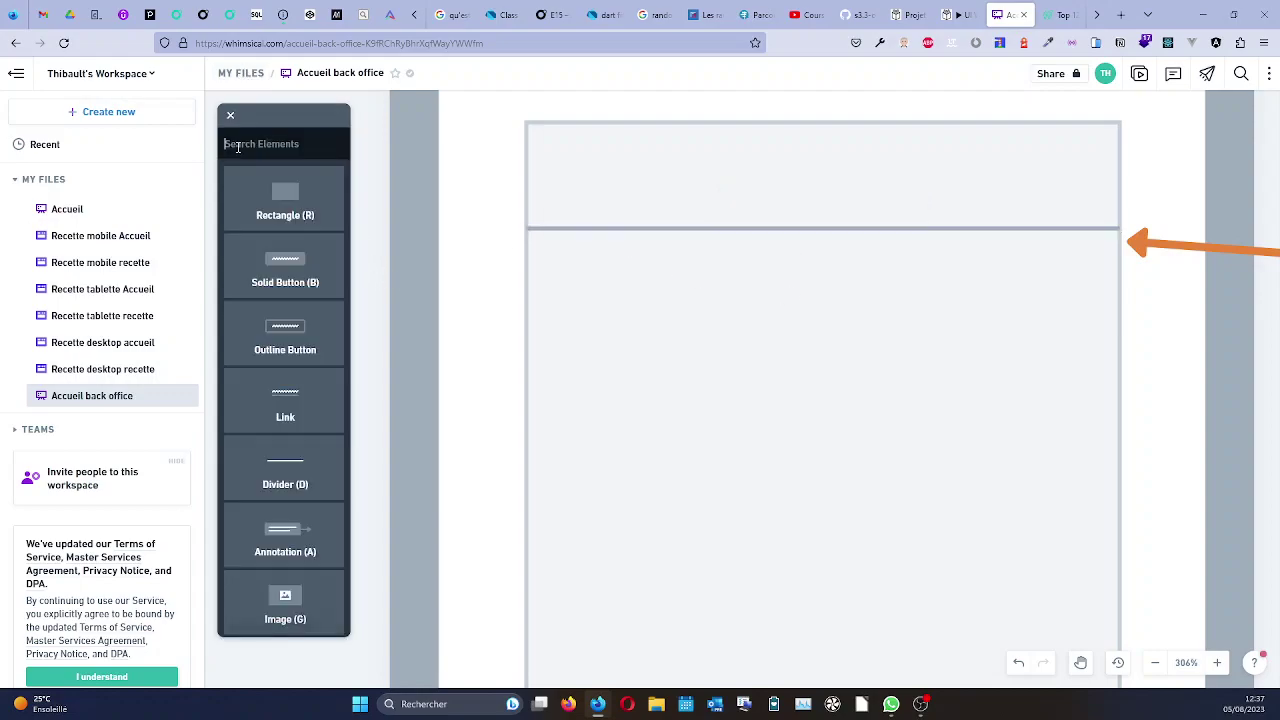
click(290, 483)
drag(820, 122, 827, 232)
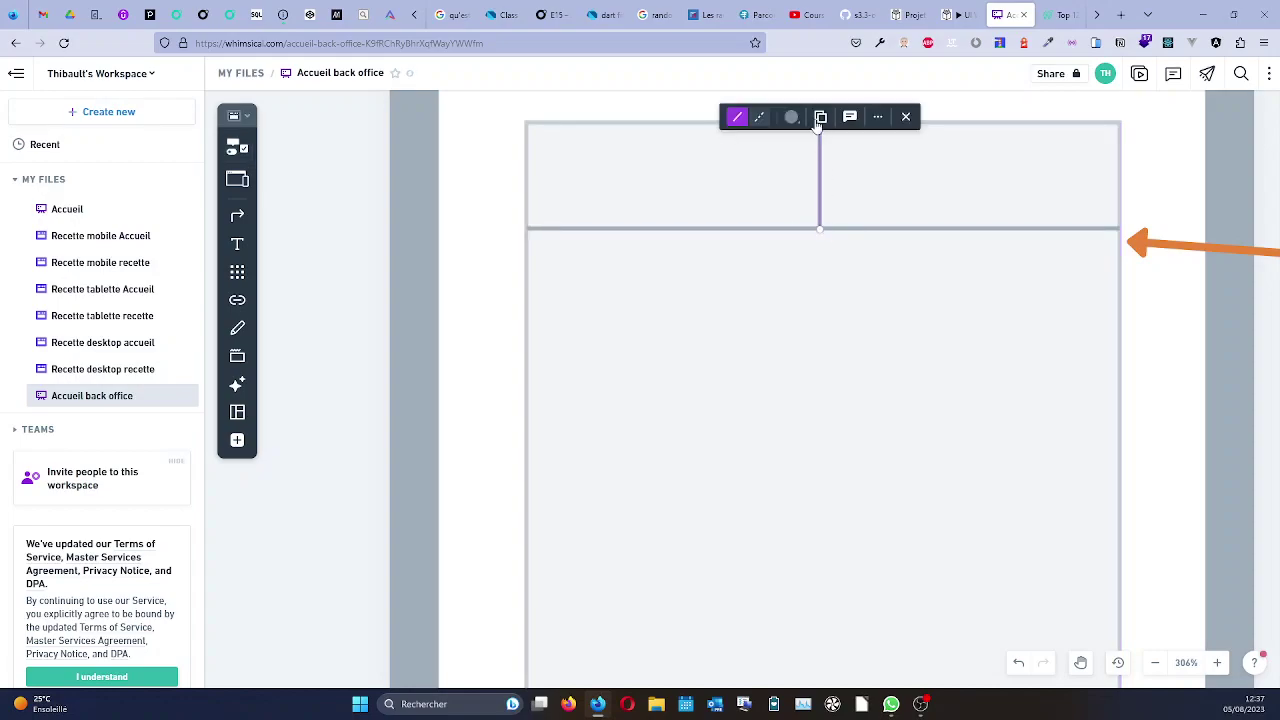
scroll(843, 150, up, 3)
scroll(843, 143, up, 1)
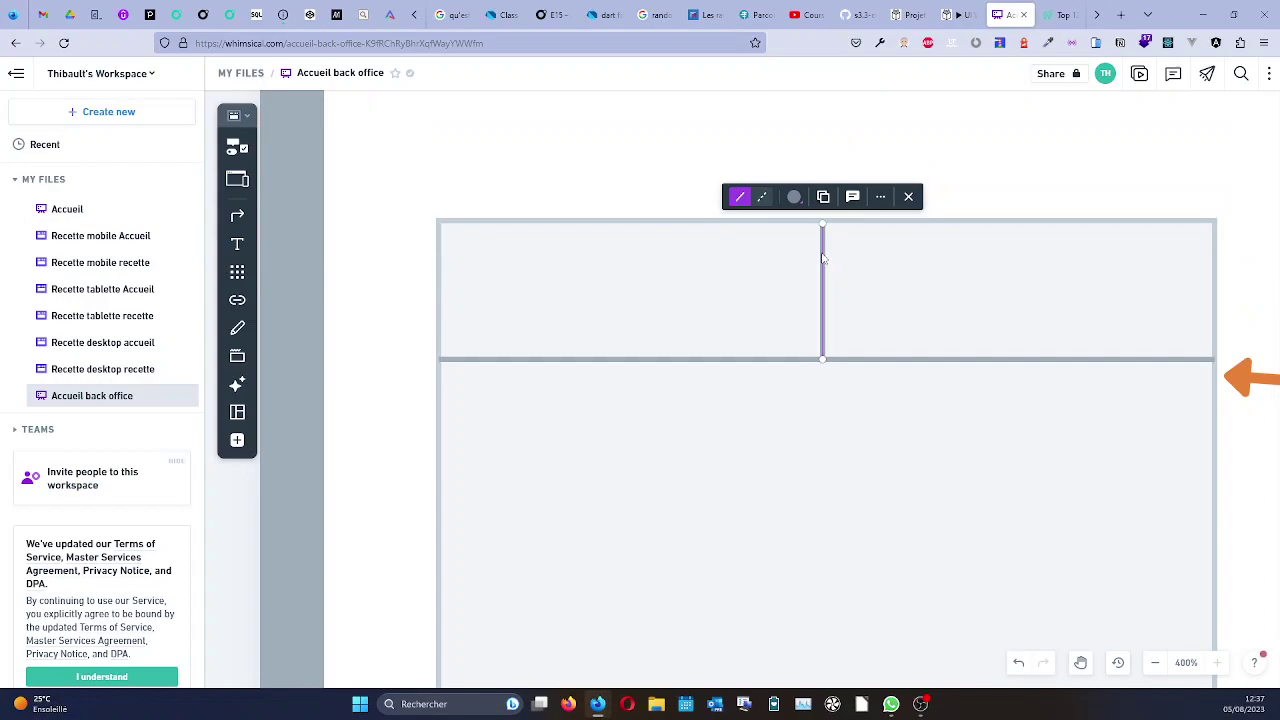
drag(825, 229, 823, 228)
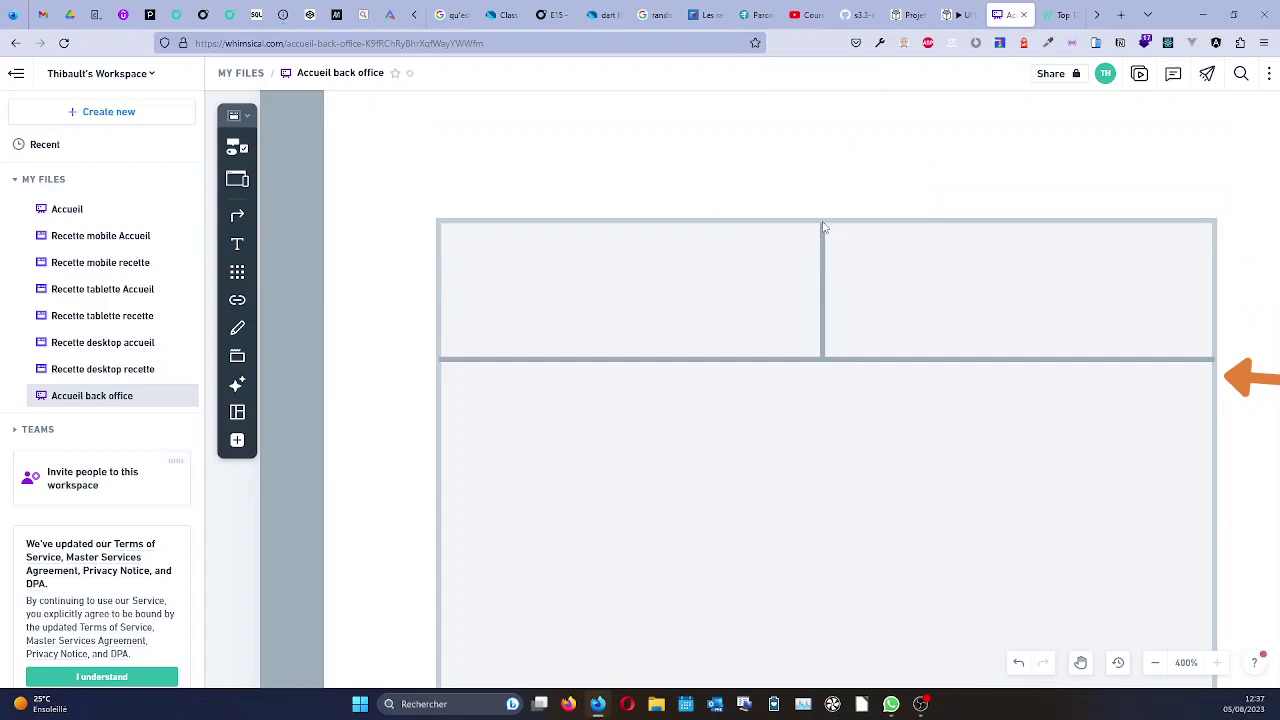
click(823, 228)
click(771, 274)
scroll(772, 274, down, 5)
scroll(772, 274, down, 2)
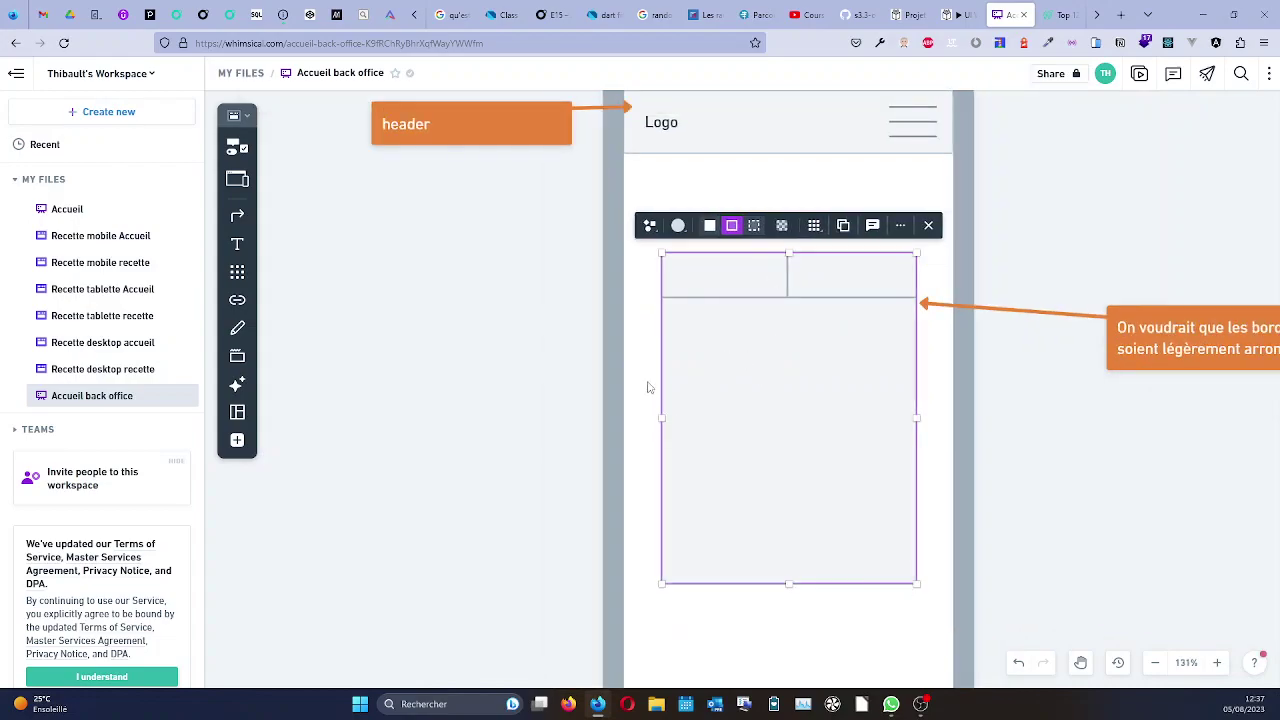
Add the label 'connection' in the left tab cell and position it within the cell.
click(237, 245)
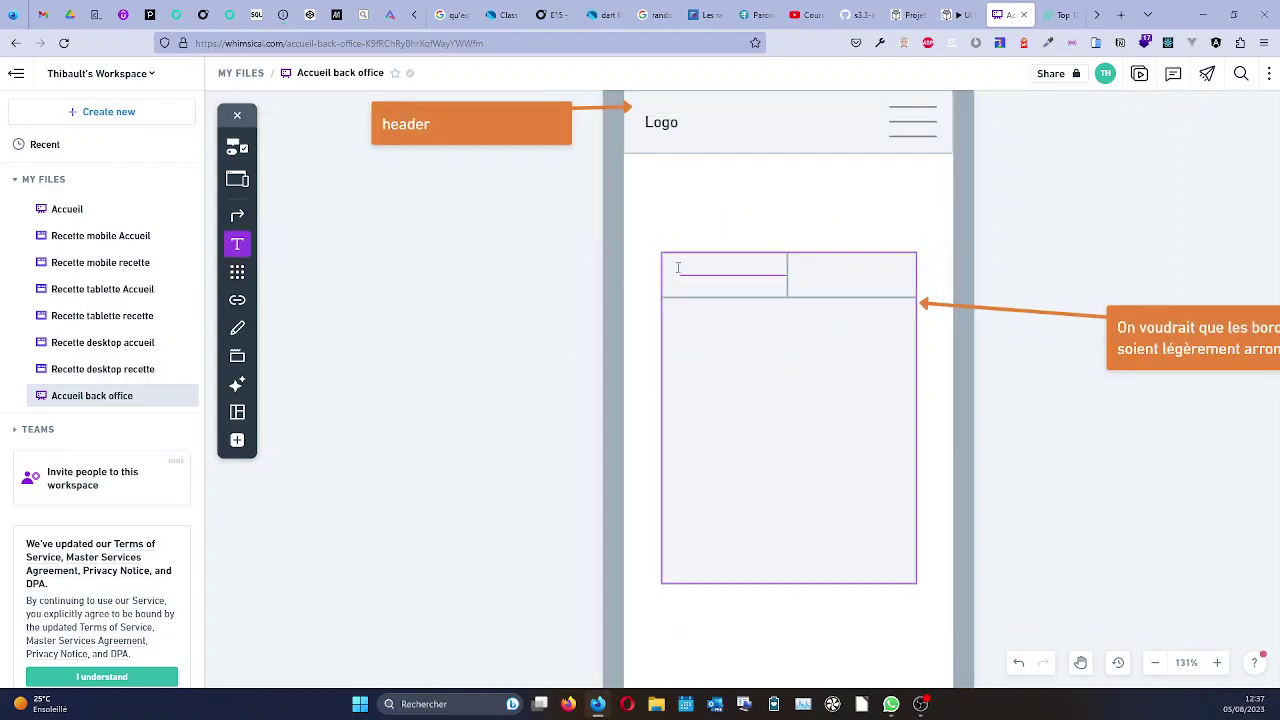
drag(720, 282, 771, 288)
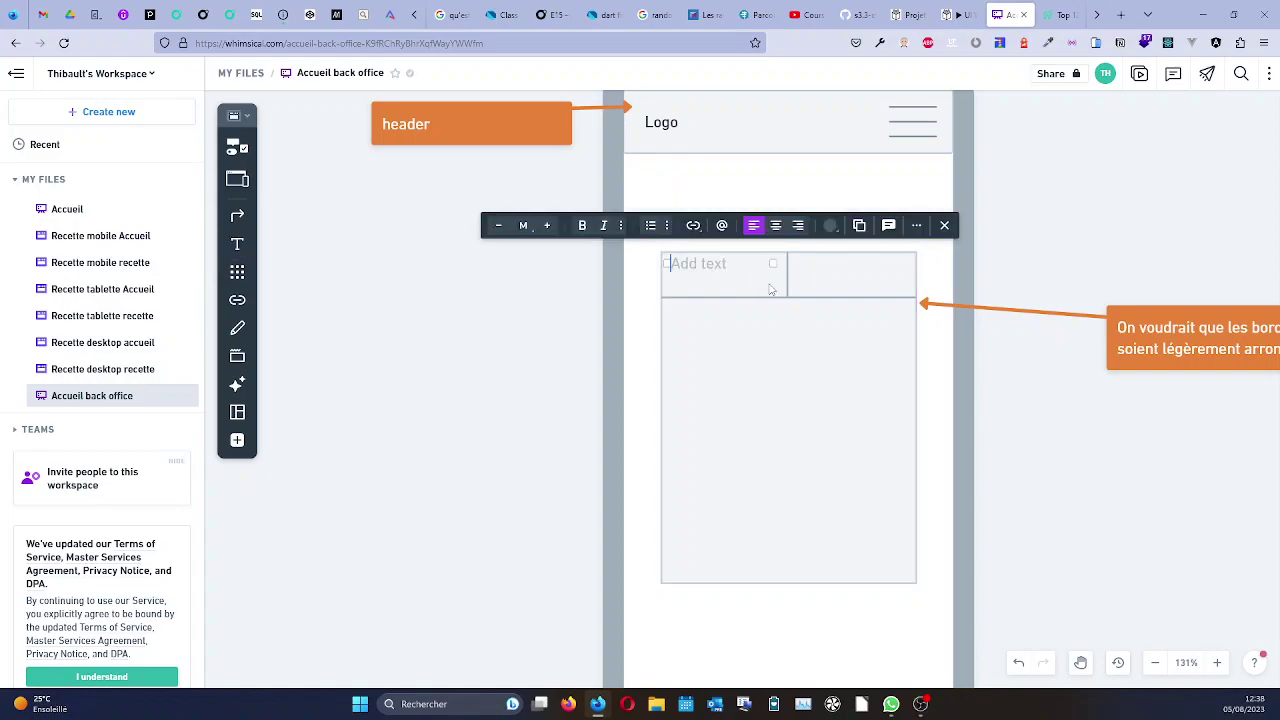
text(connection)
drag(773, 264, 754, 264)
click(697, 263)
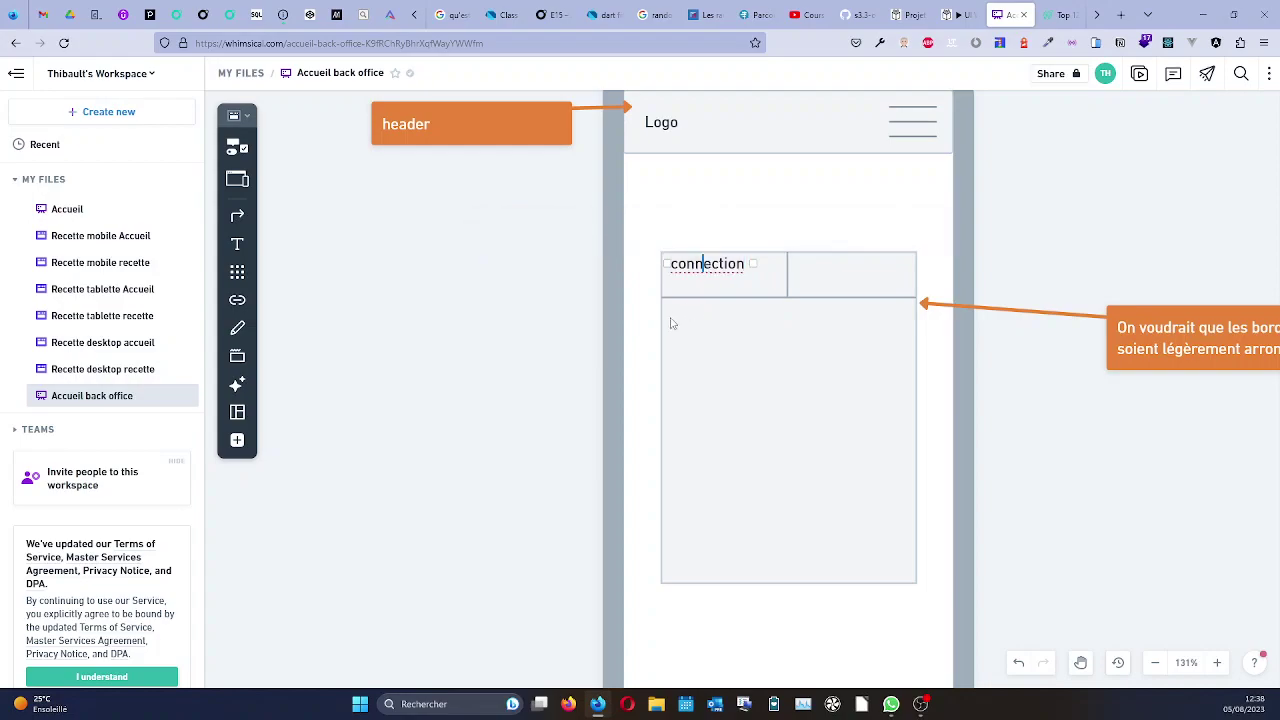
click(692, 317)
click(708, 269)
drag(708, 269, 734, 283)
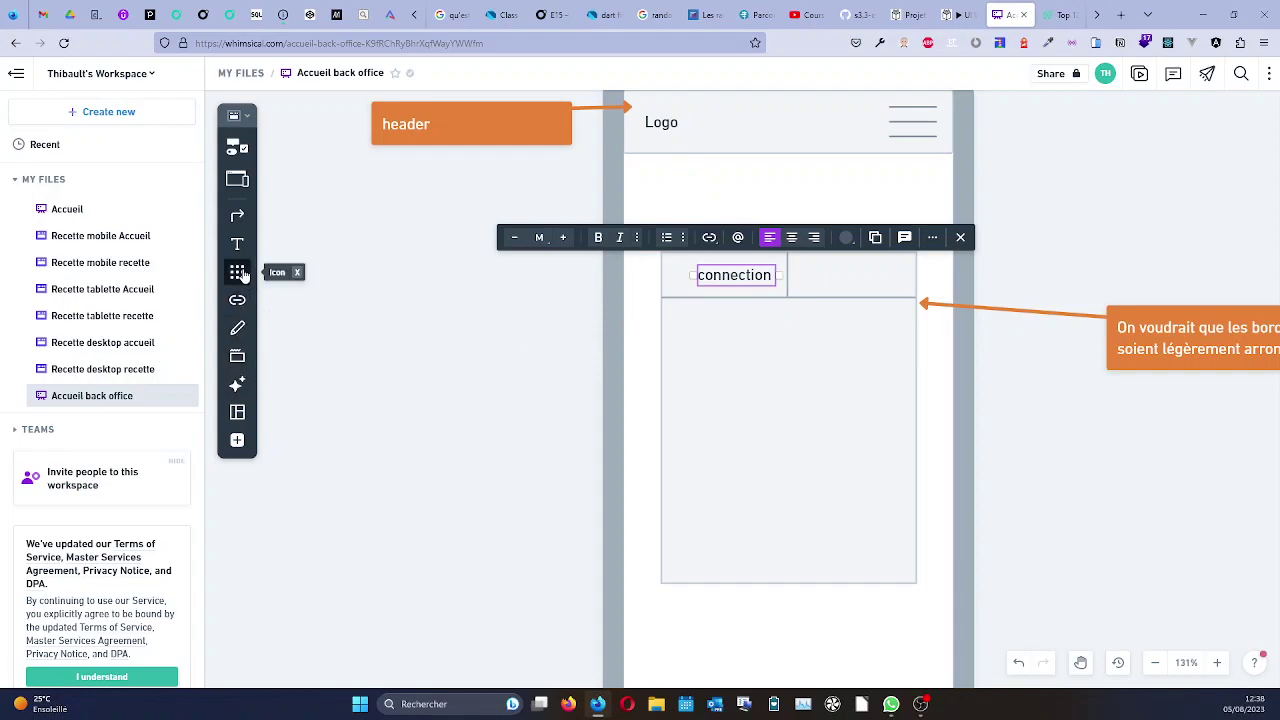
Search icons for 'login' and place a 27 x 27 log-in icon before 'connection'.
click(237, 271)
text(login)
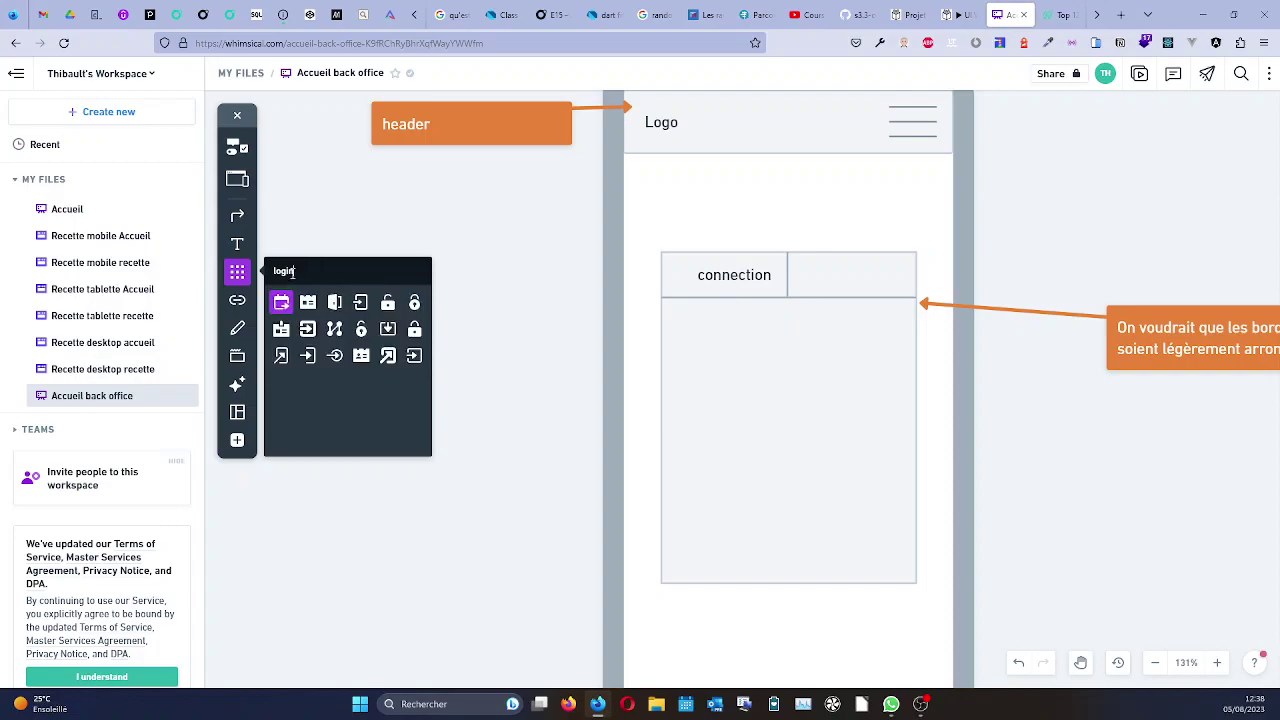
click(310, 362)
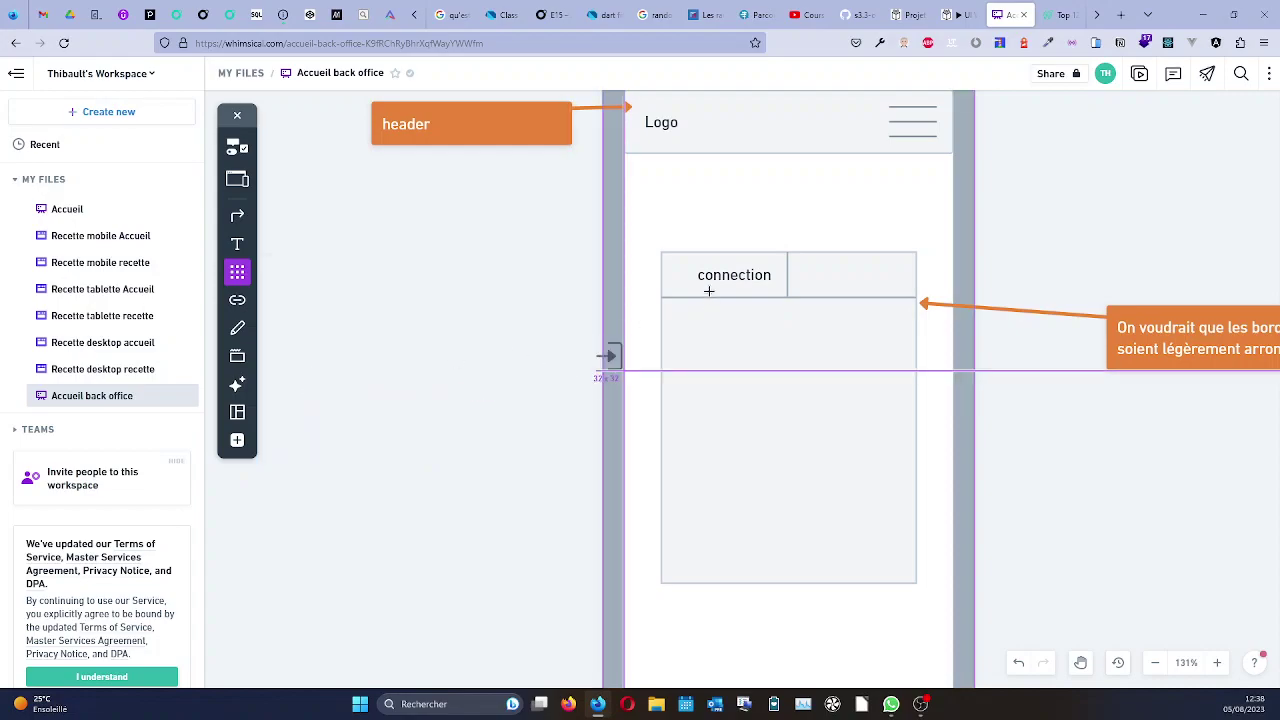
click(663, 262)
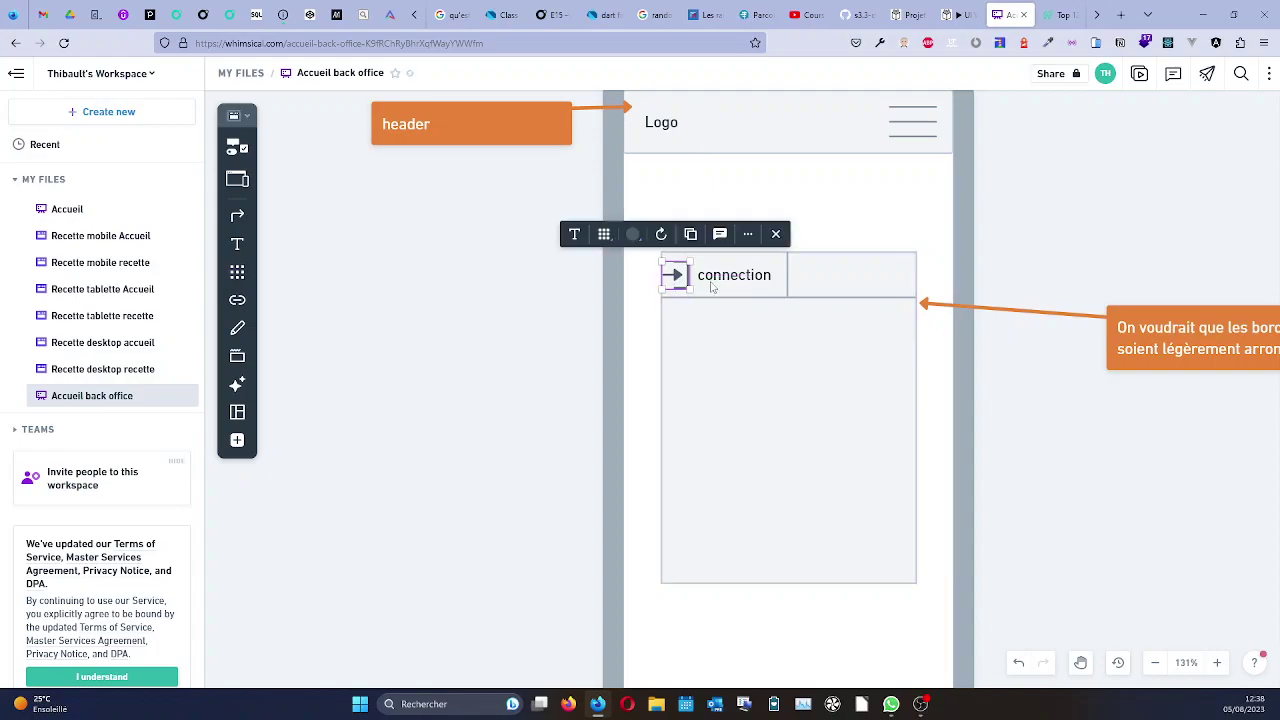
drag(685, 286, 677, 277)
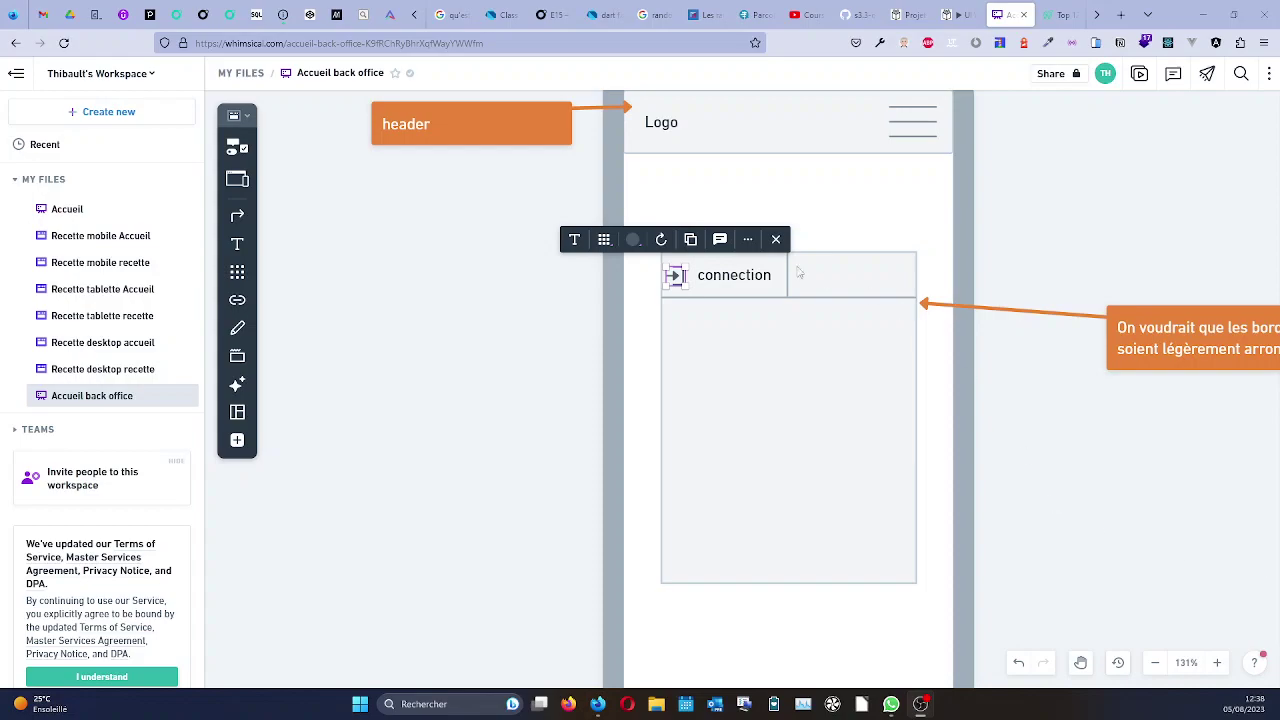
click(725, 282)
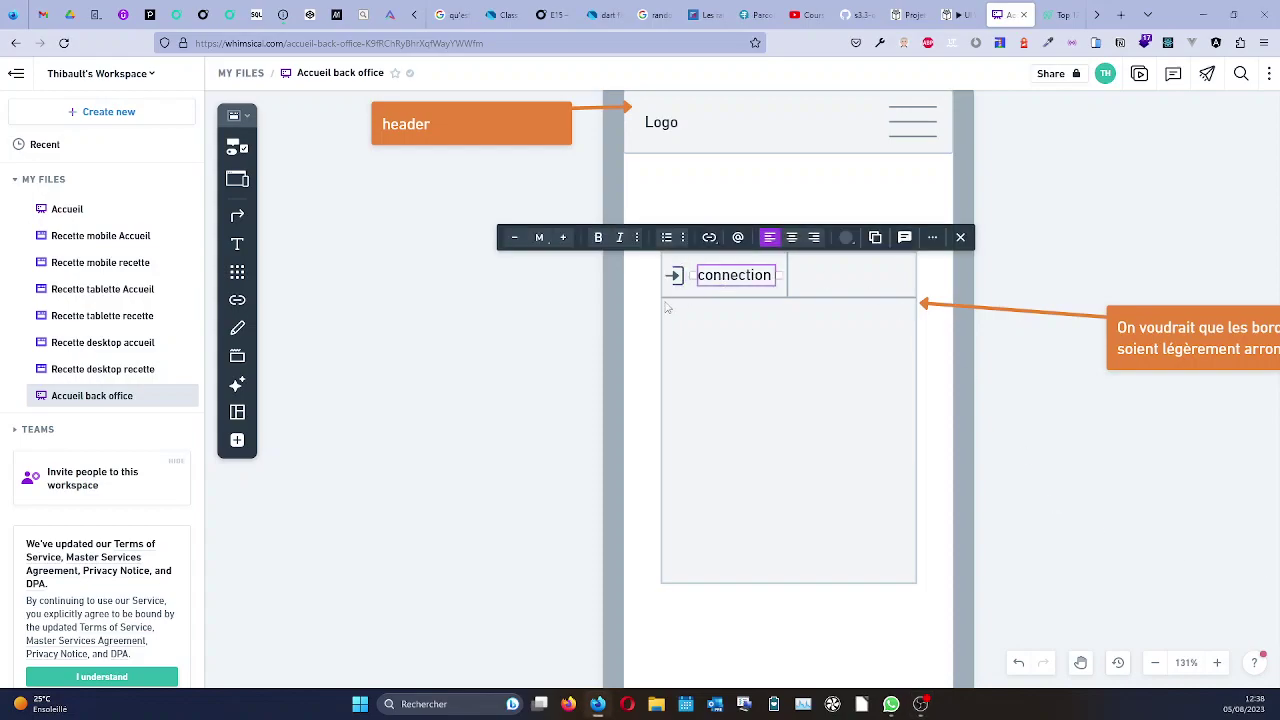
click(733, 395)
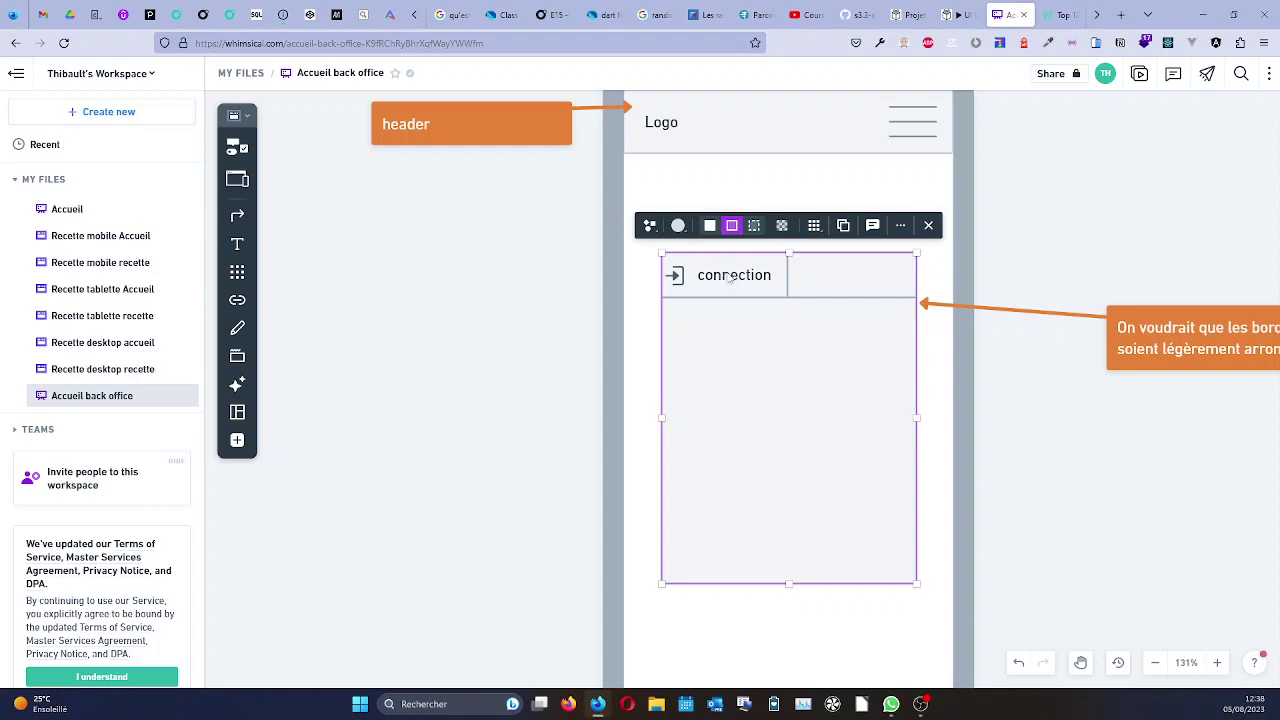
click(728, 275)
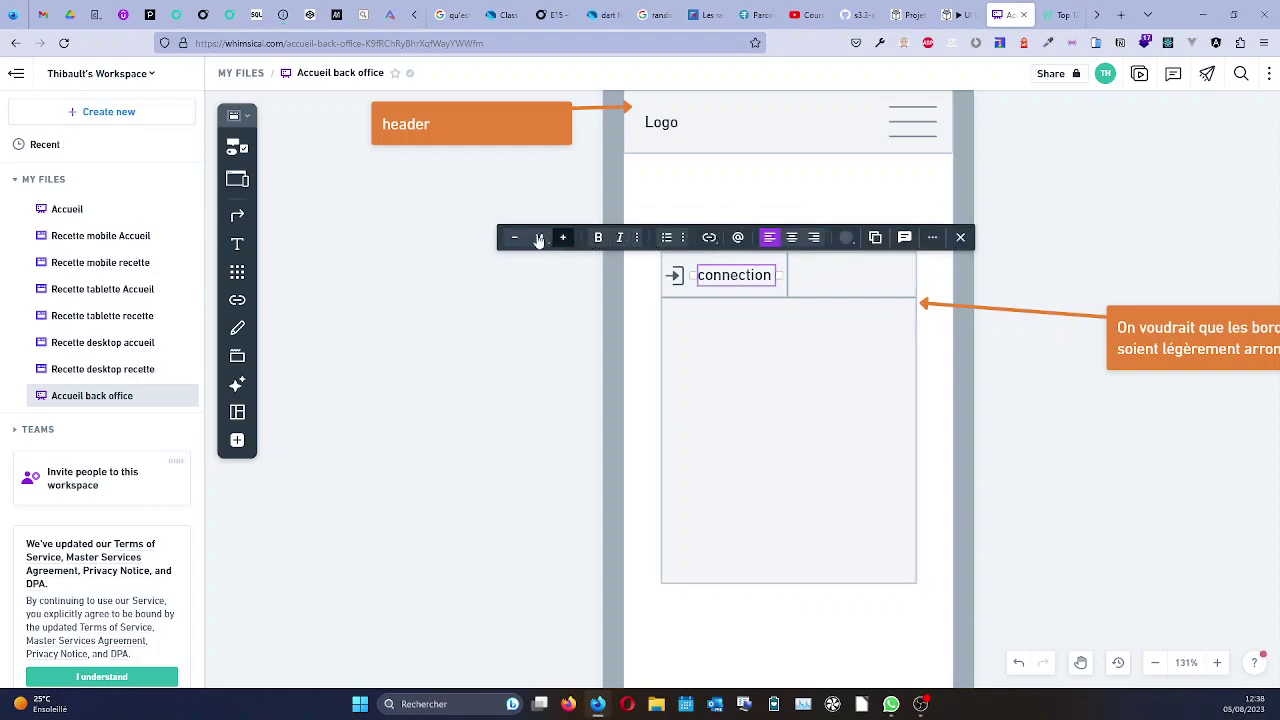
click(847, 240)
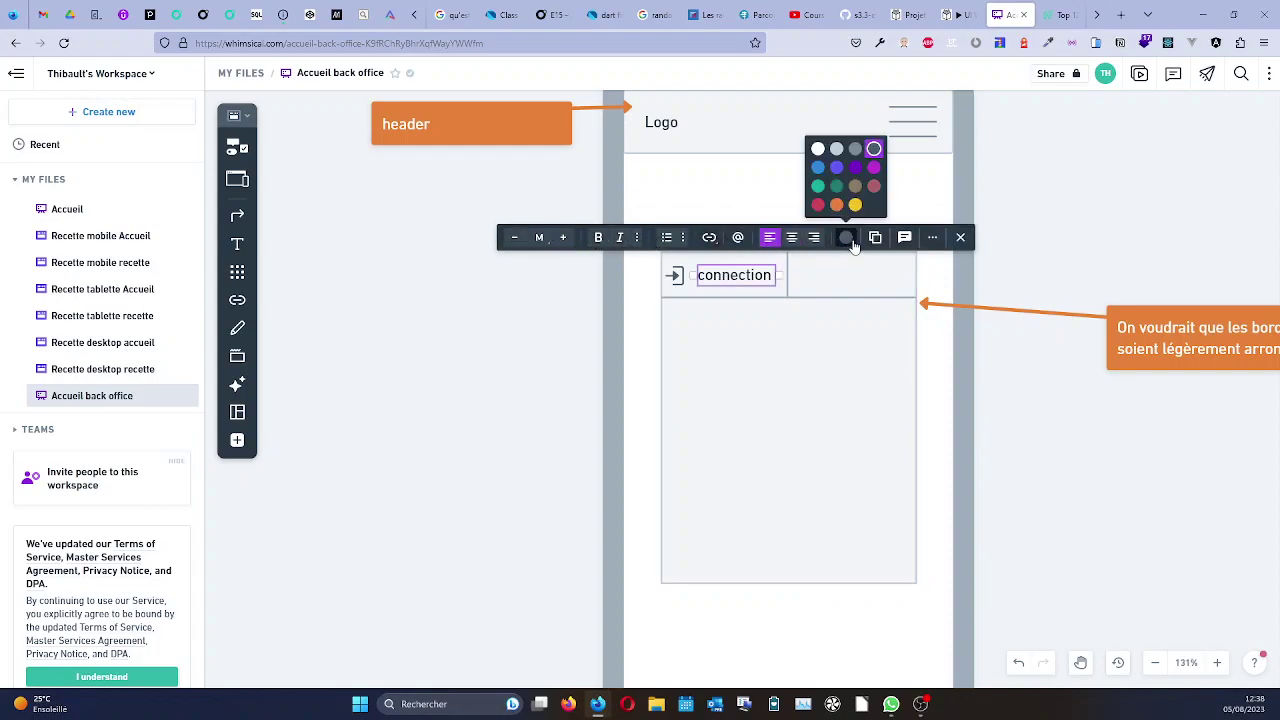
click(875, 150)
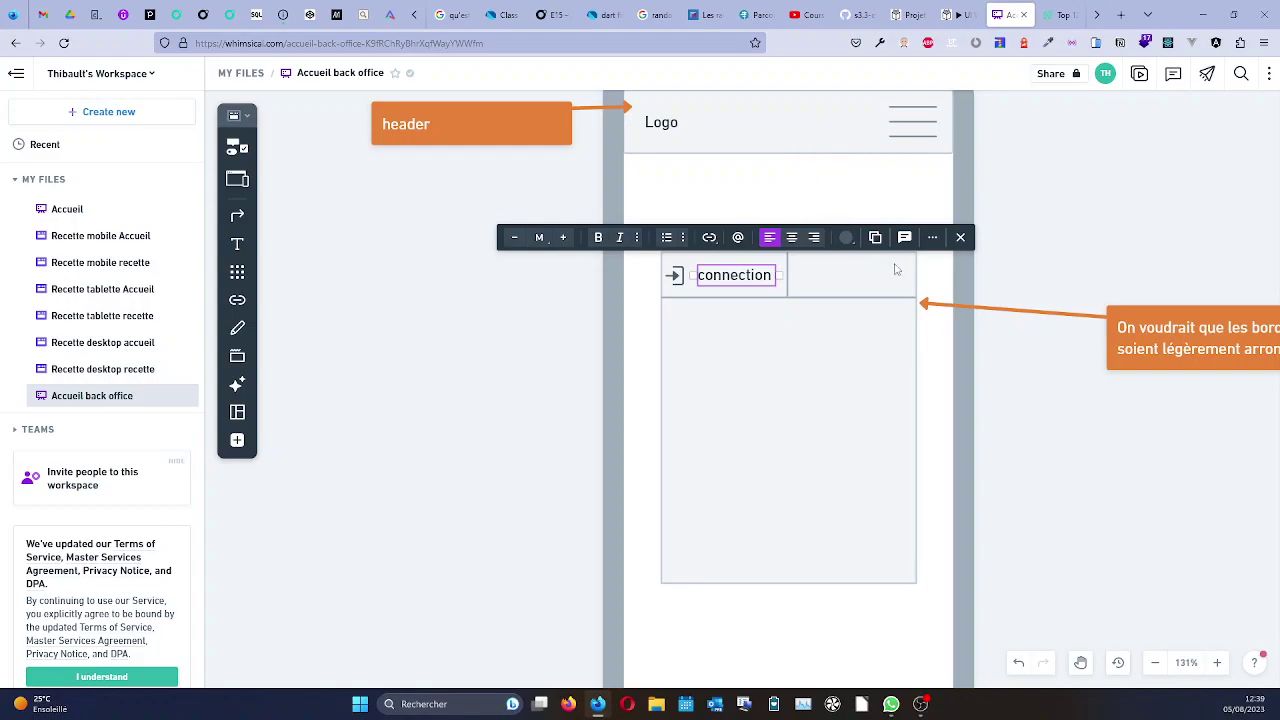
click(748, 357)
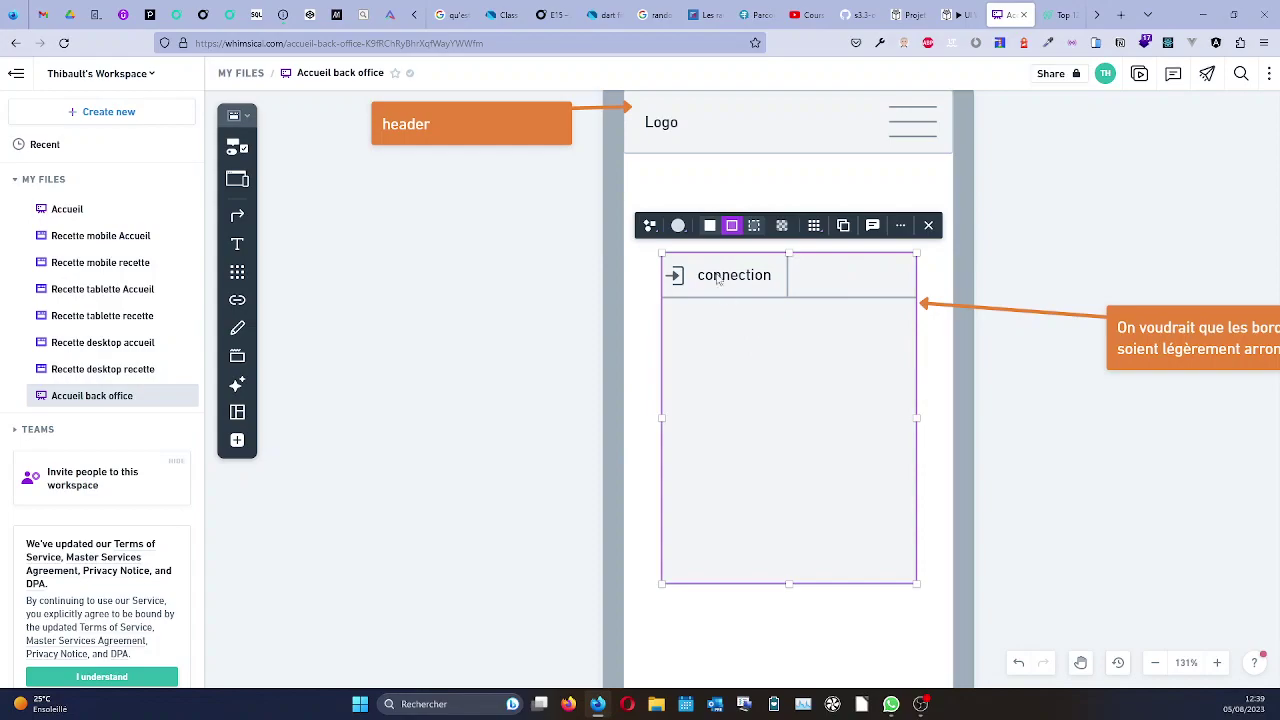
Drag out an empty text box across the right tab cell of the content box.
click(237, 244)
click(818, 271)
drag(843, 282, 907, 289)
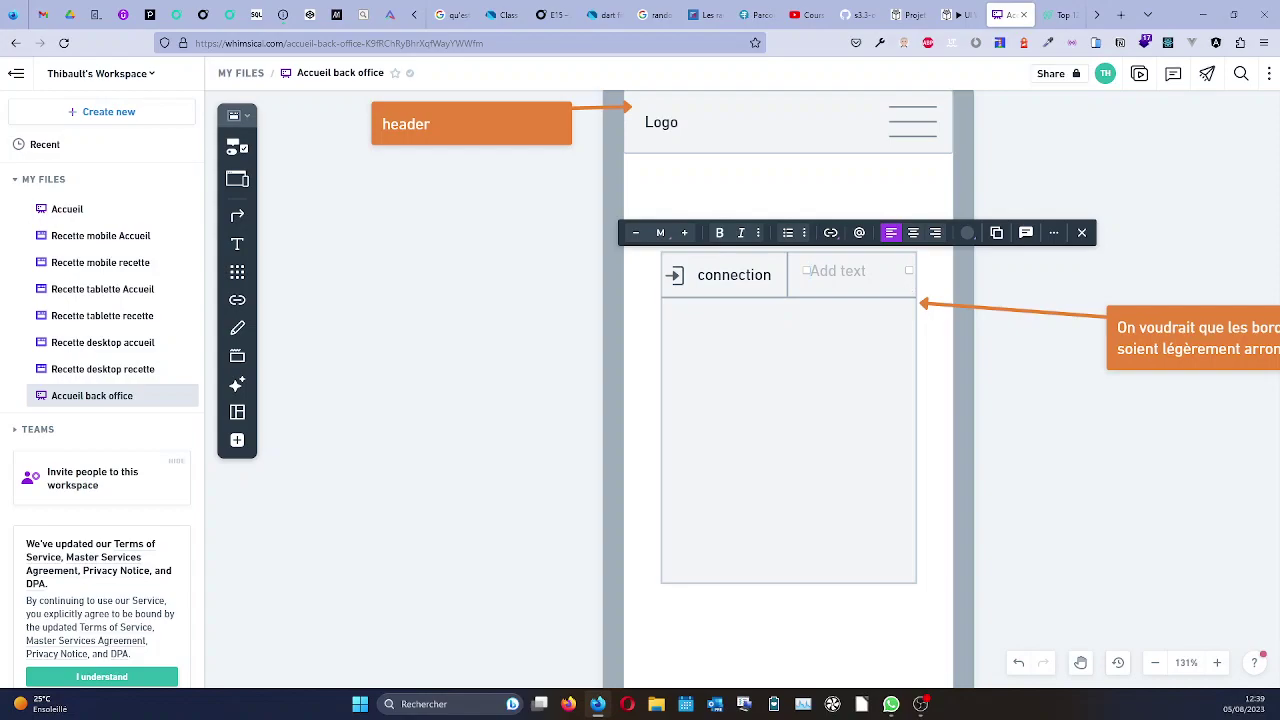
mouse_move(594, 708)
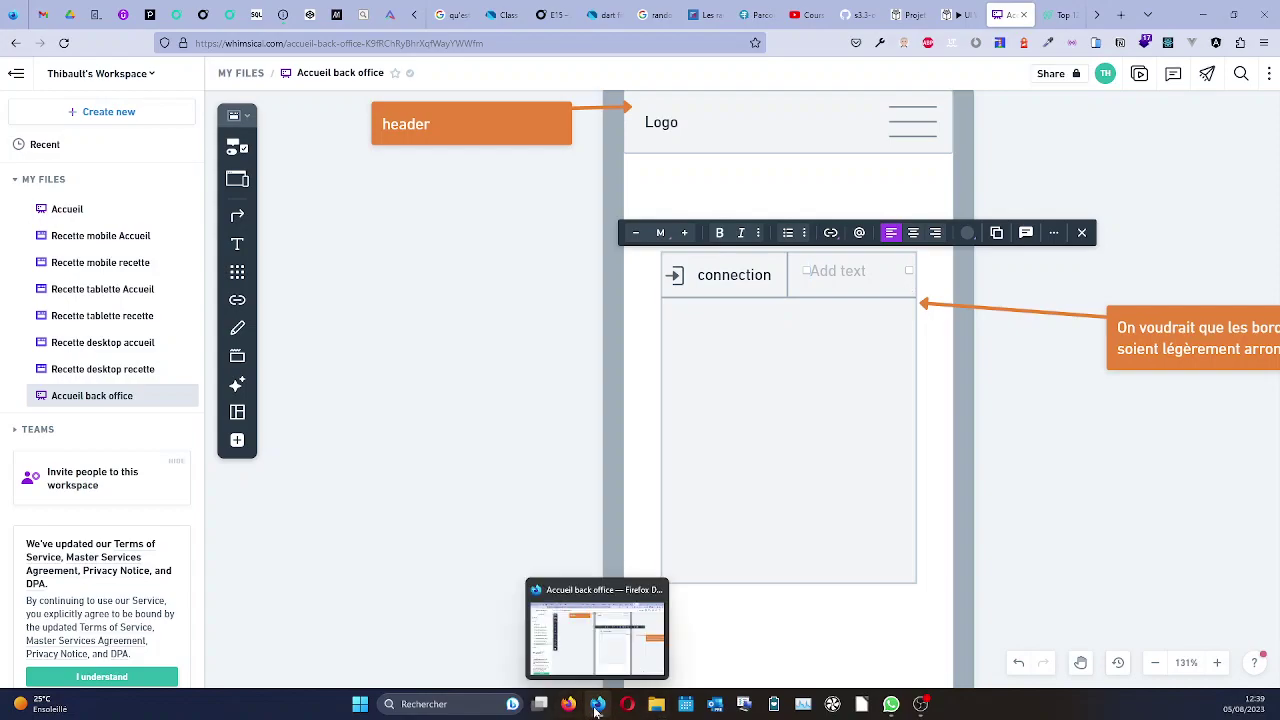
Look up synonyms of 'enregistrement' on synonymo.fr in a private Firefox window, then close it.
right_click(598, 706)
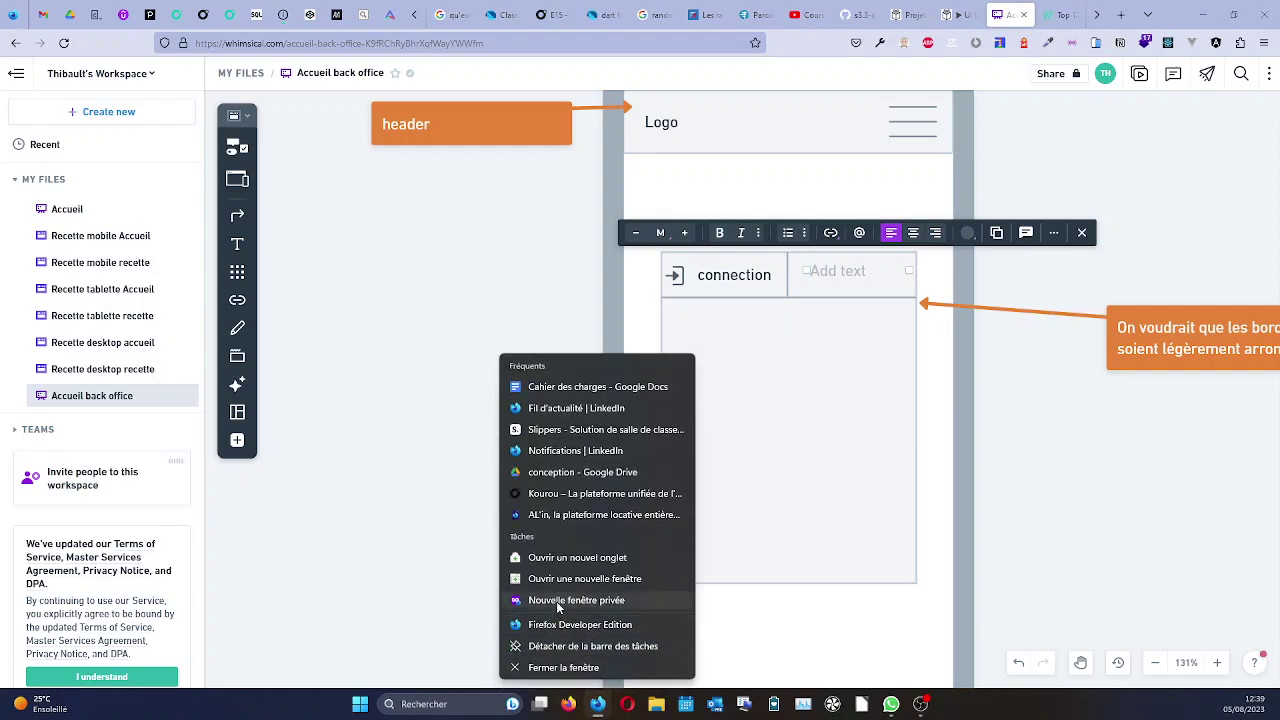
click(560, 602)
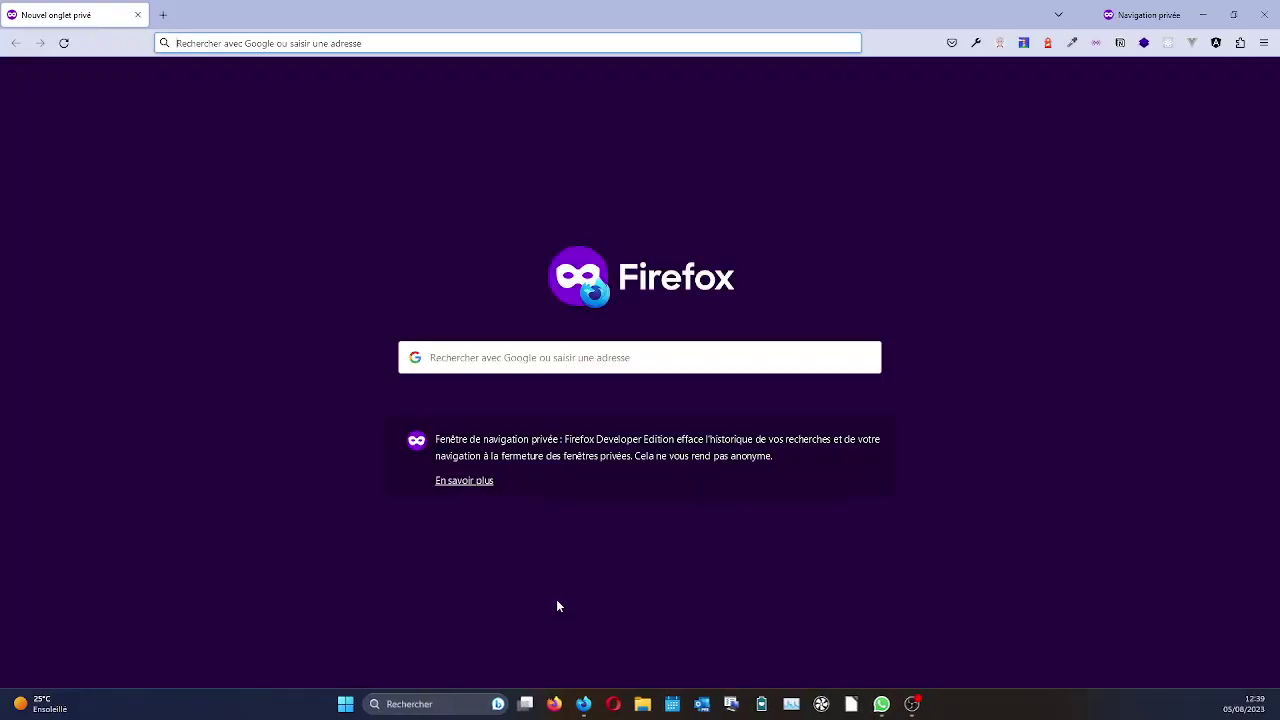
text(syno)
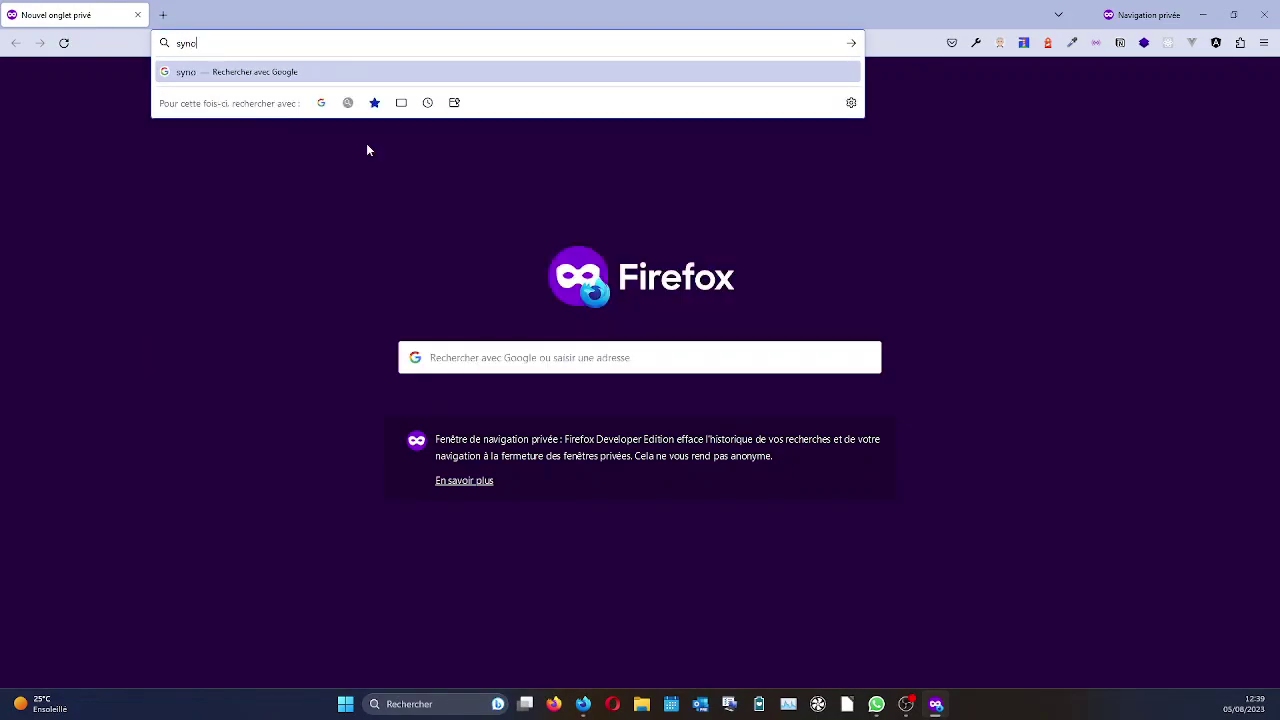
text(nyme de)
key(BackSpace)
key(BackSpace)
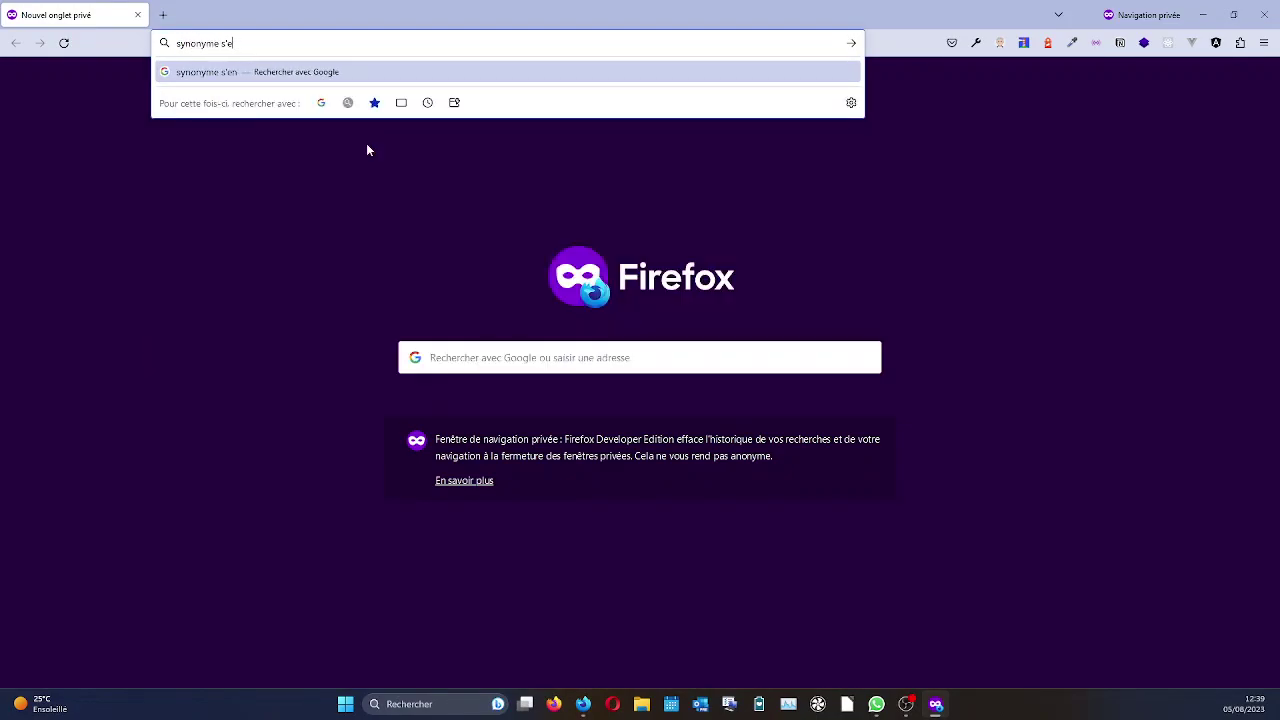
text(enregistrement)
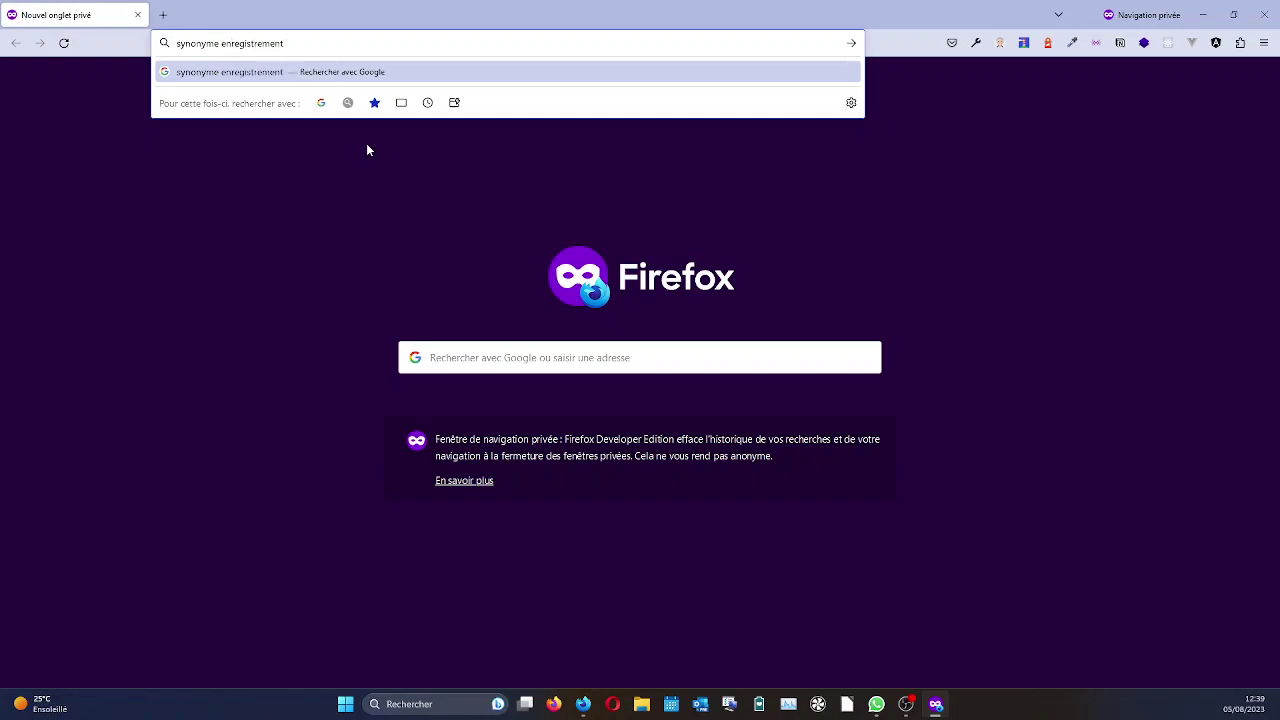
key(Return)
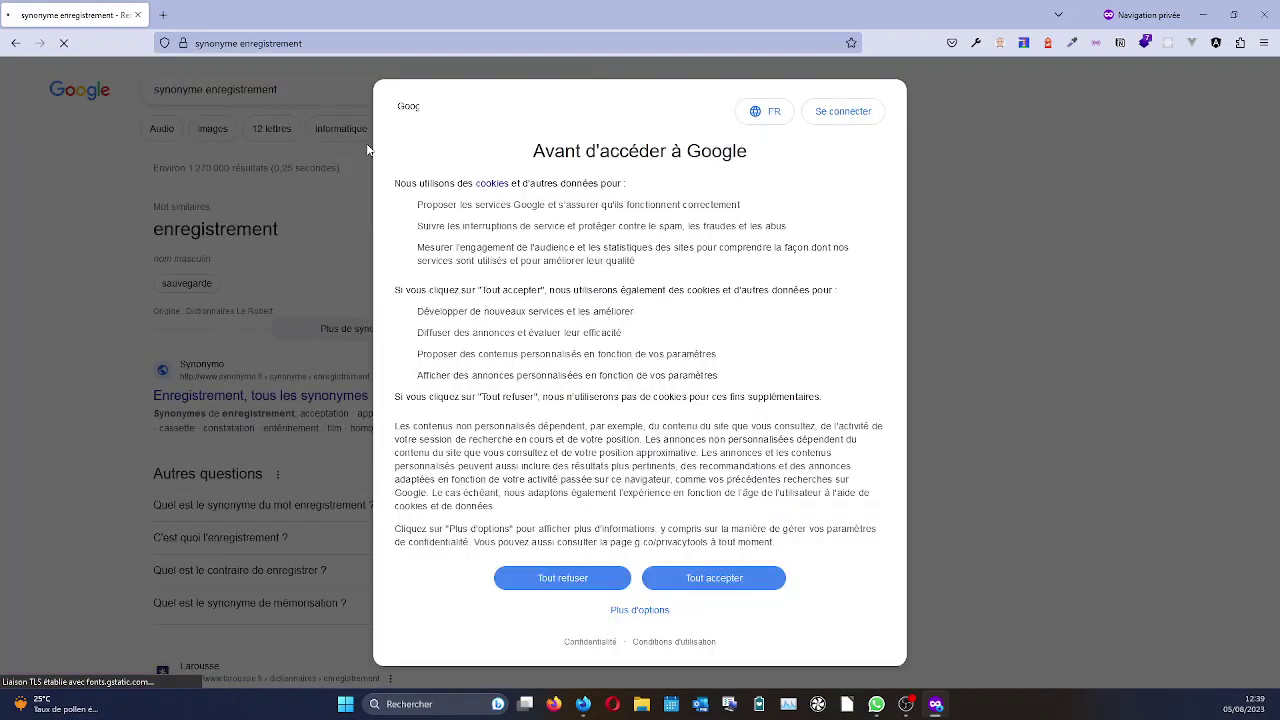
click(757, 578)
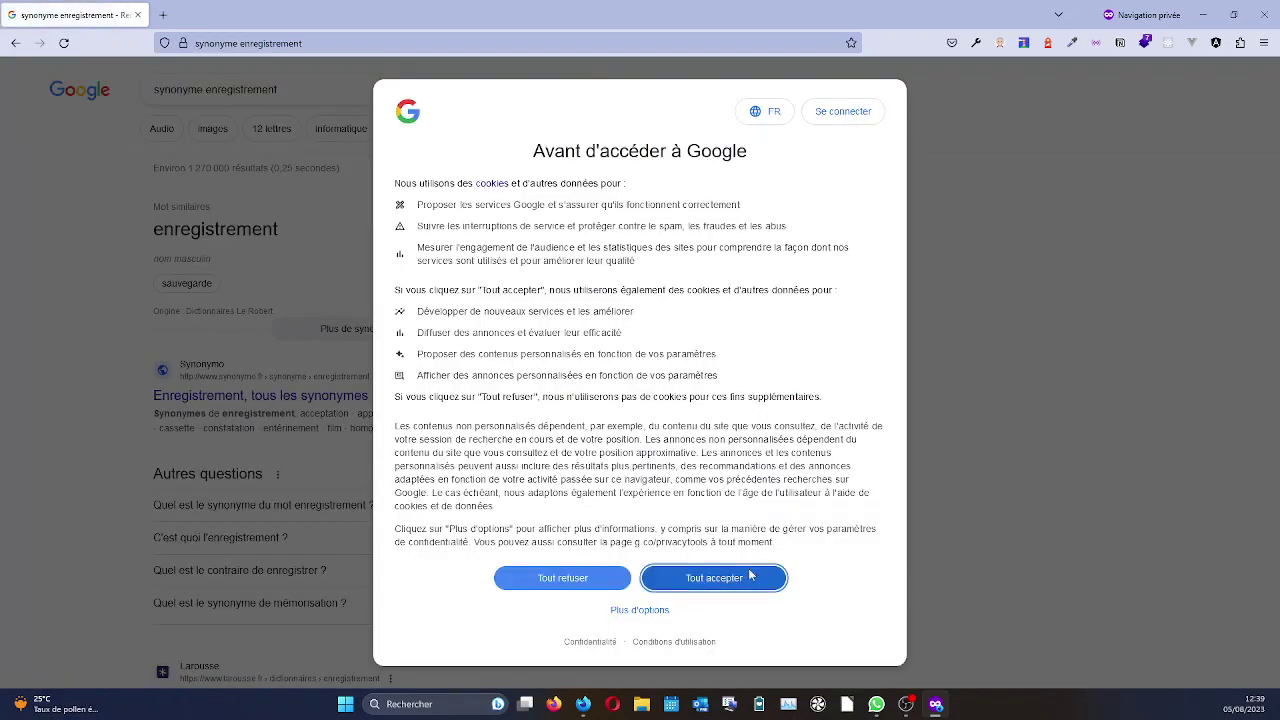
click(241, 397)
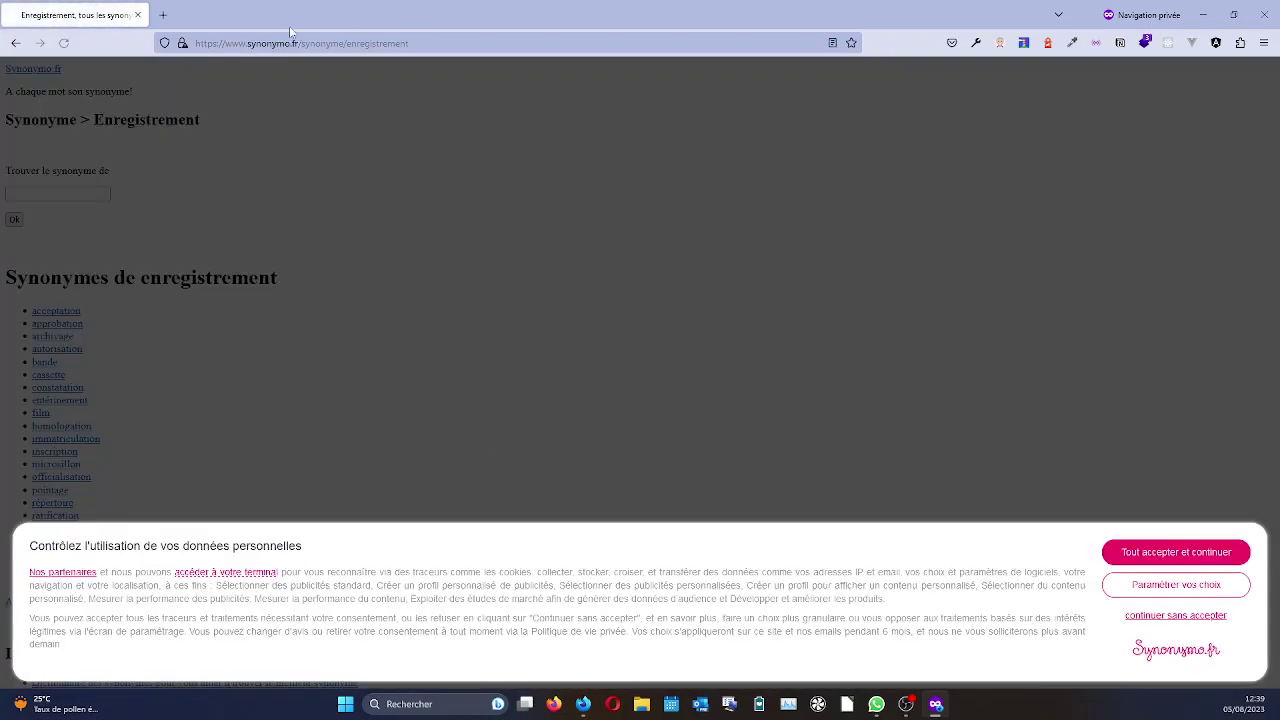
click(1260, 15)
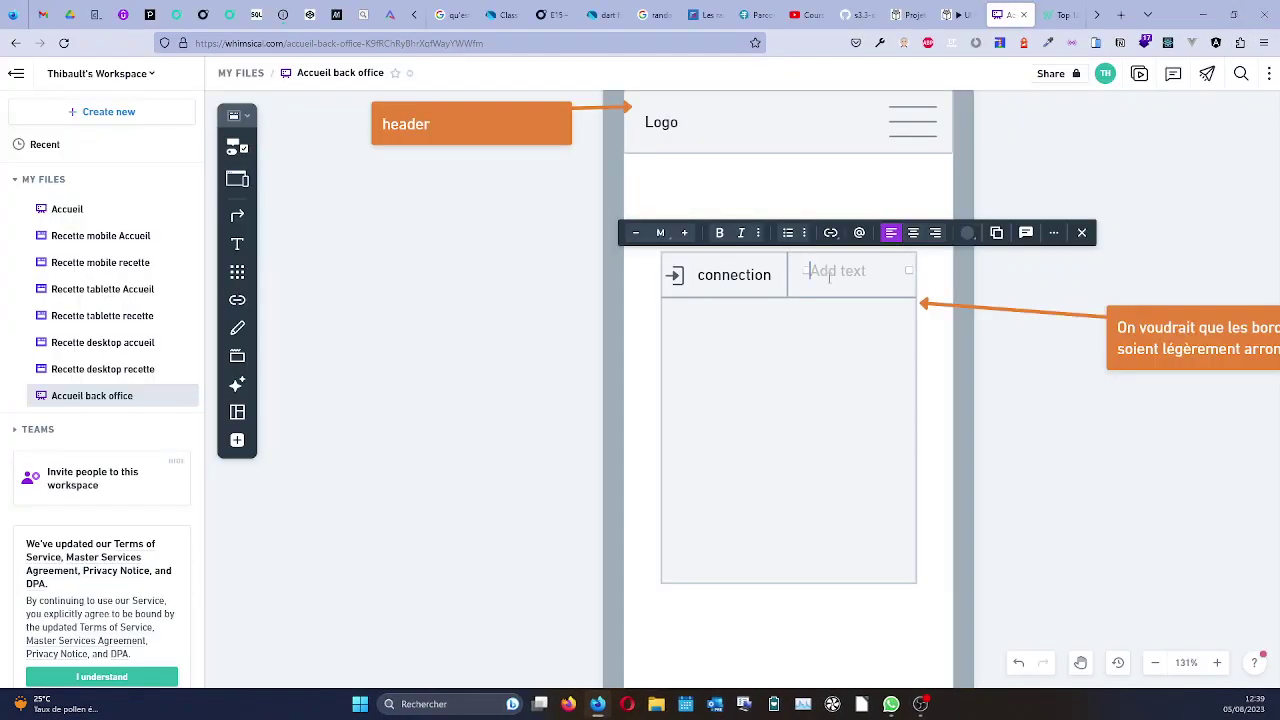
Type 'inscription' in the right tab cell and nudge the label slightly right.
text(inscription)
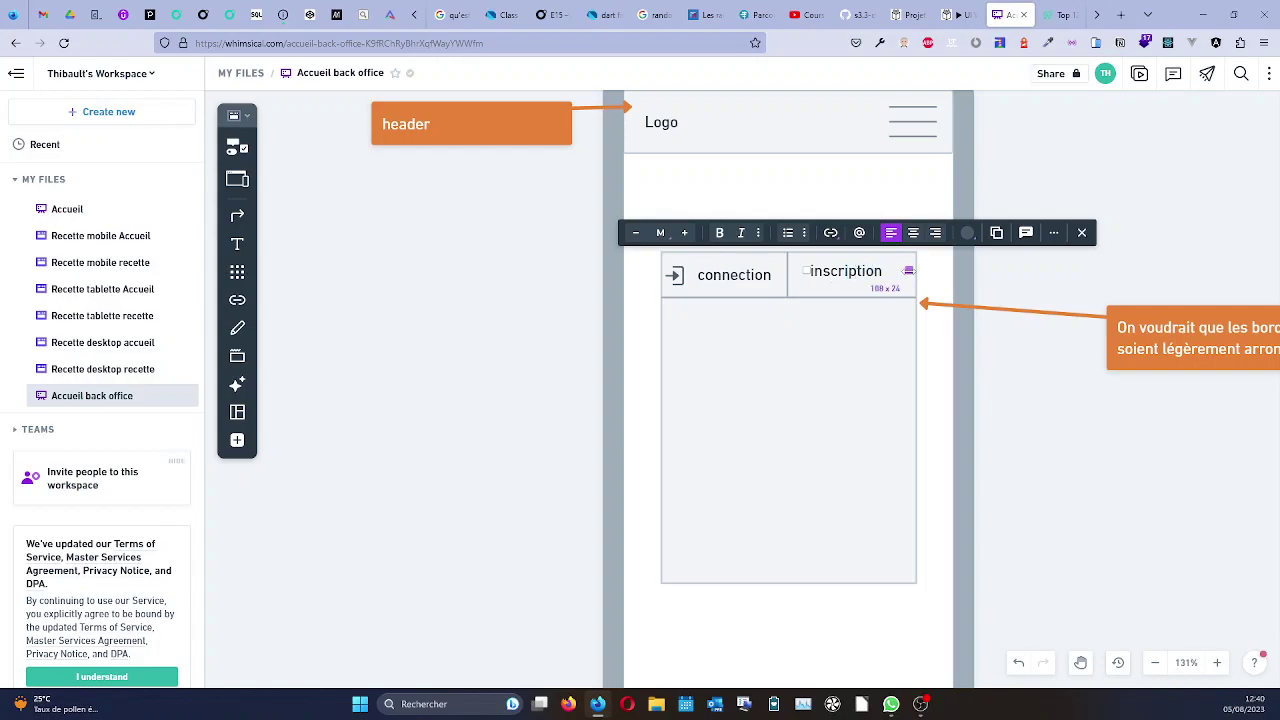
key(Escape)
drag(893, 271, 857, 287)
click(858, 290)
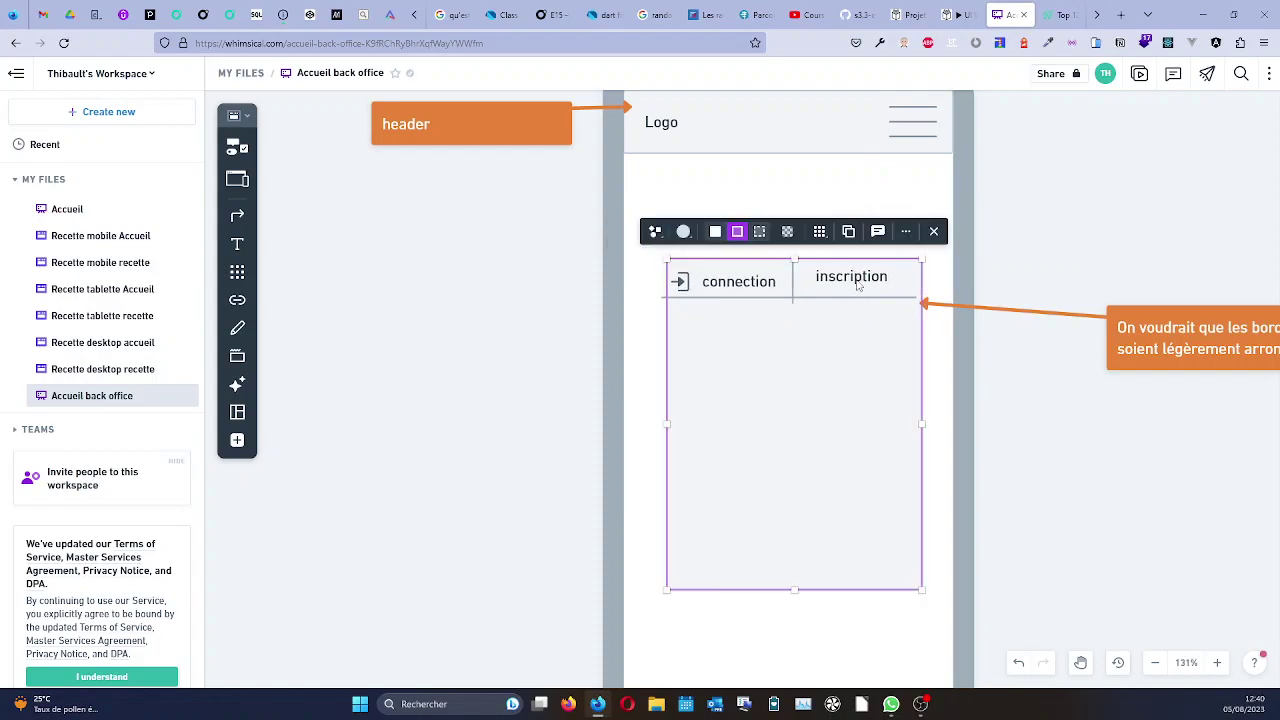
key(ctrl+z)
click(849, 278)
drag(849, 281, 873, 283)
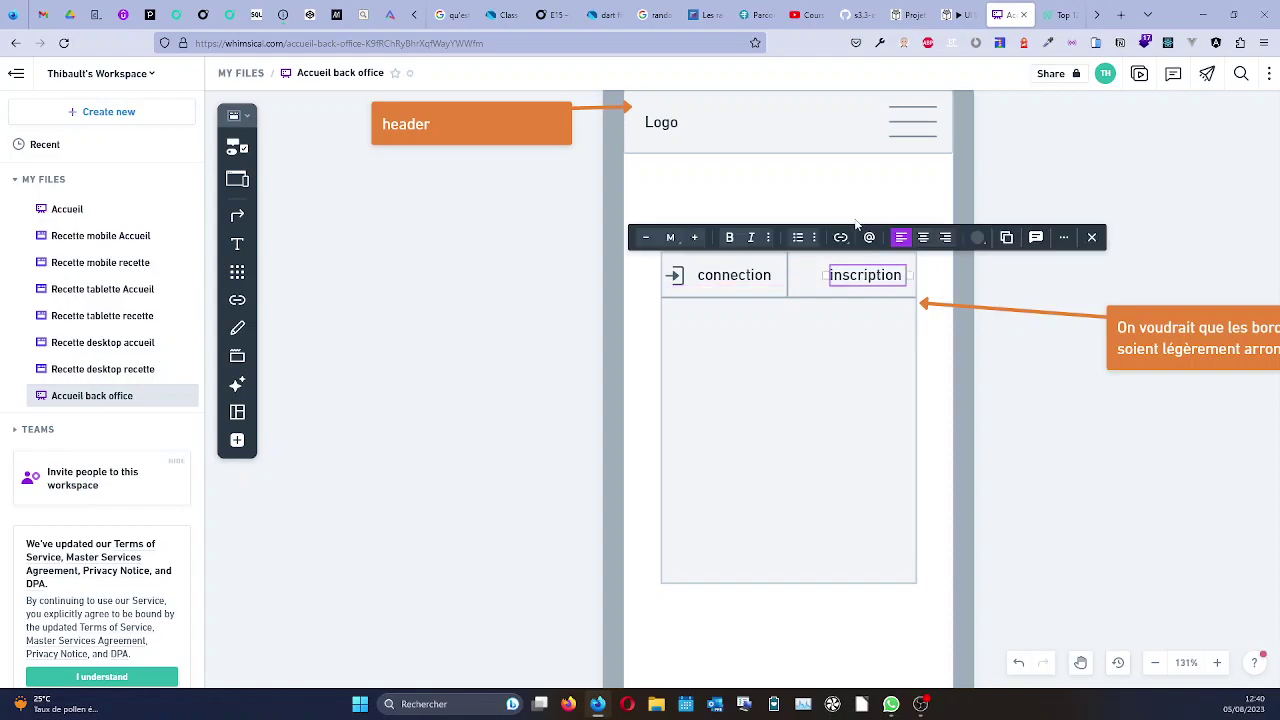
Set the inscription text colour to light grey Smoke.
click(977, 238)
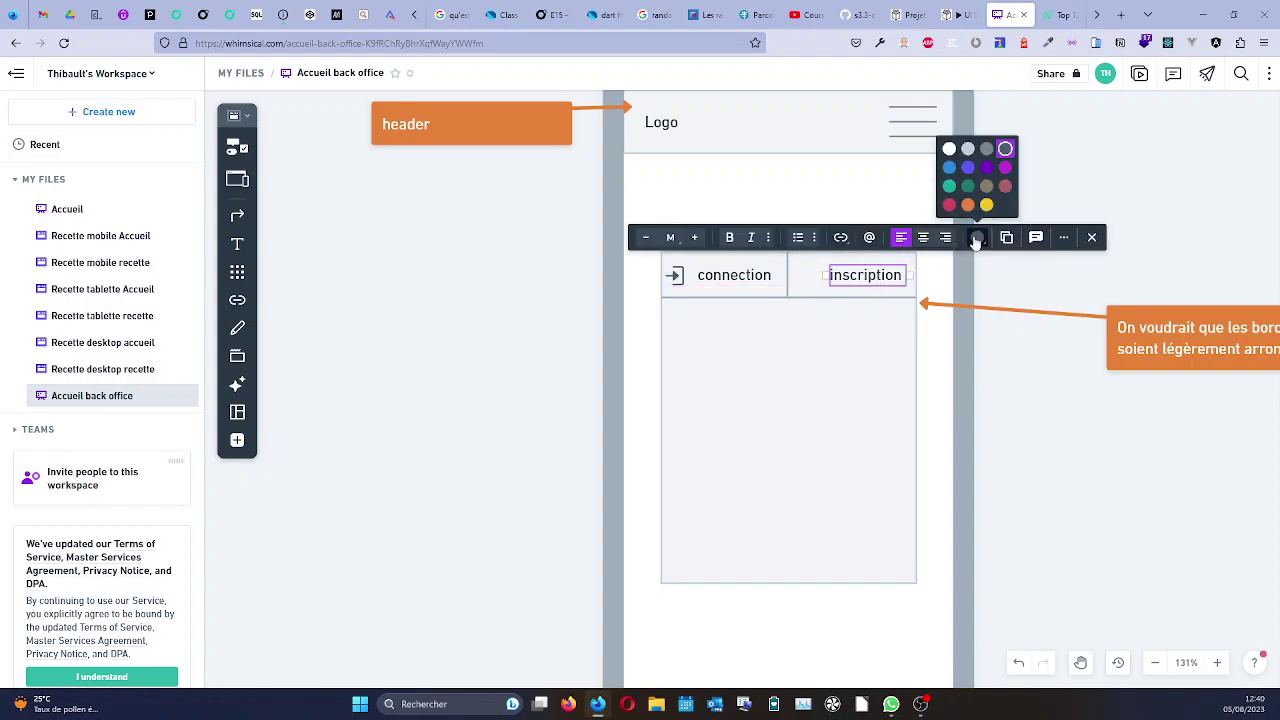
click(968, 150)
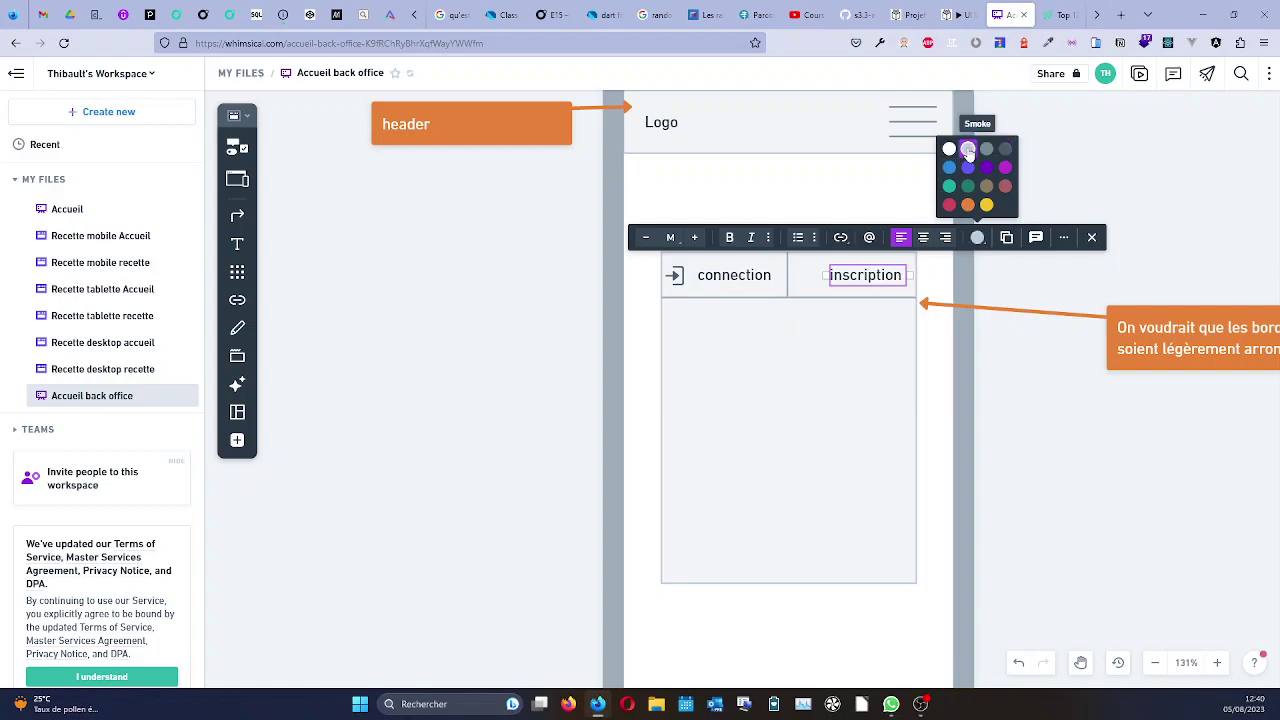
click(968, 150)
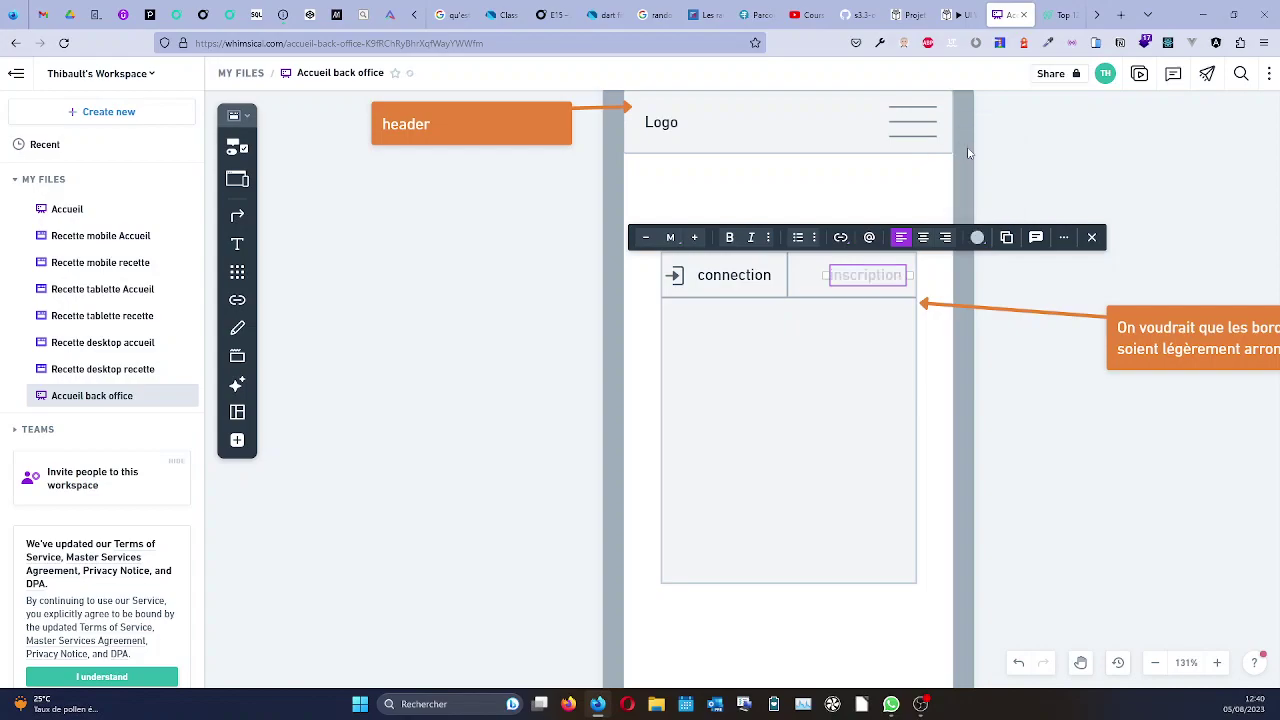
click(832, 352)
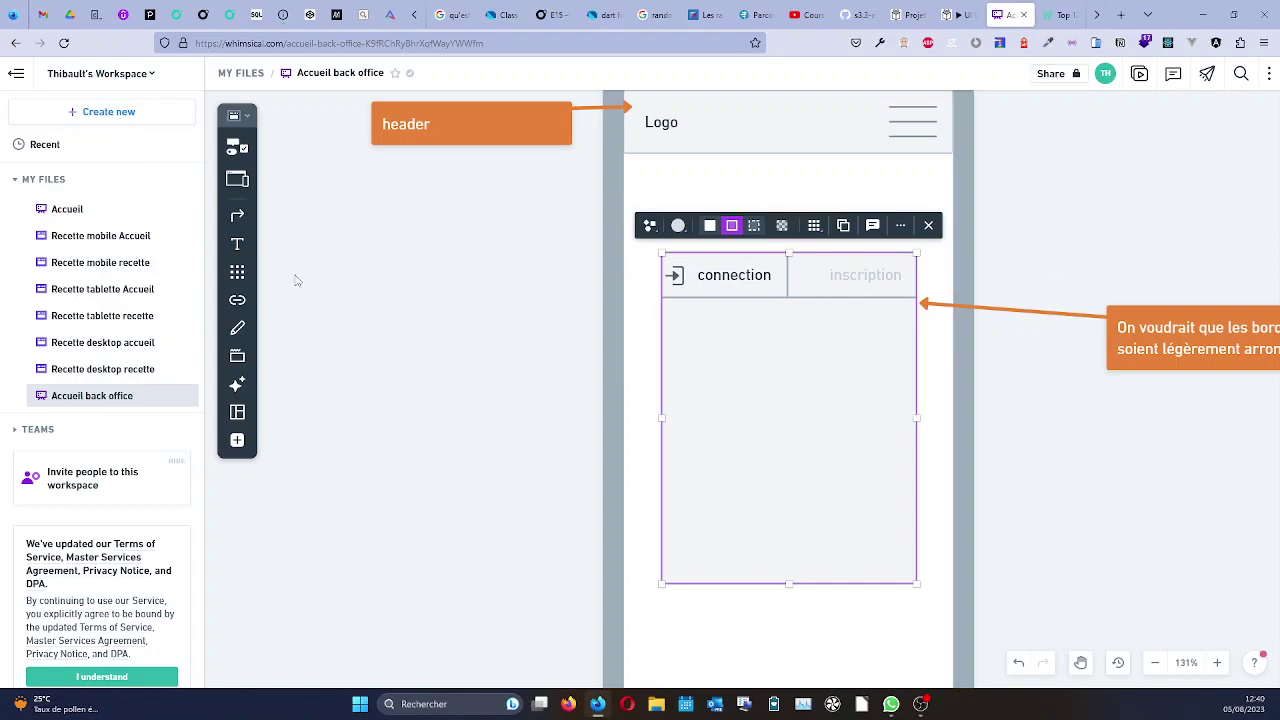
click(237, 272)
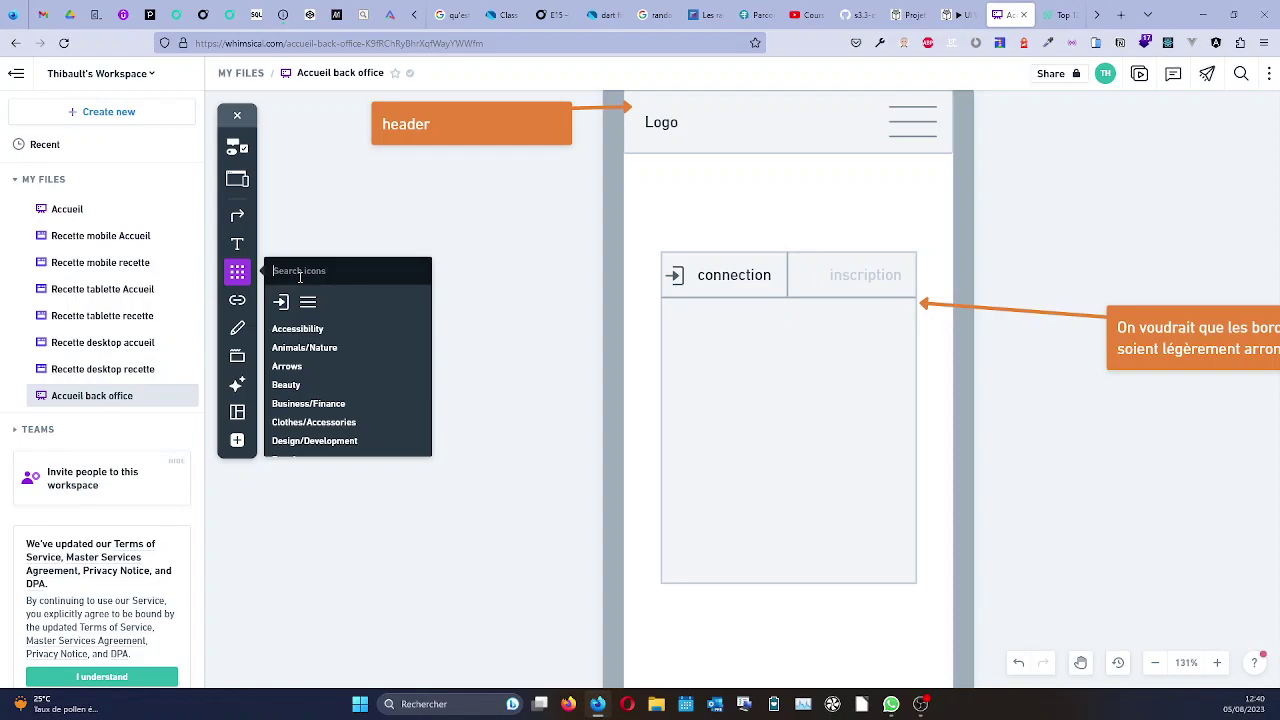
Search icons for a login arrow and place it just before the 'inscription' label.
text(sin)
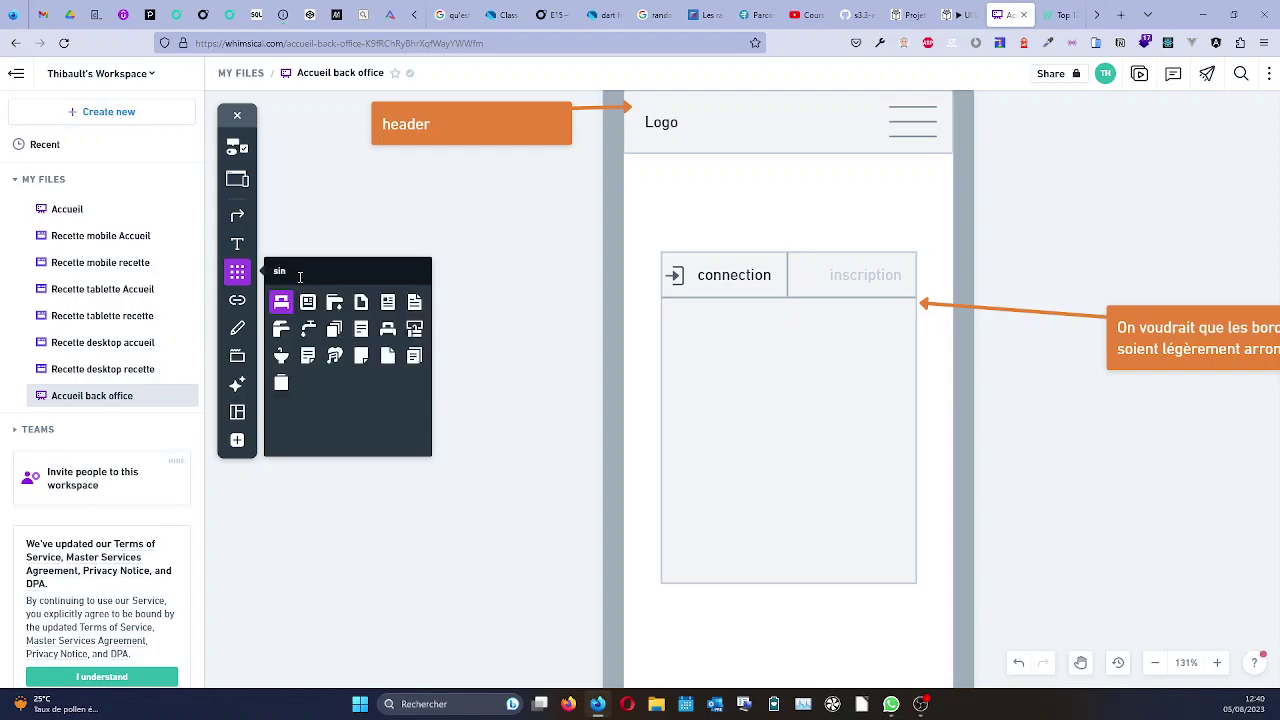
text( in)
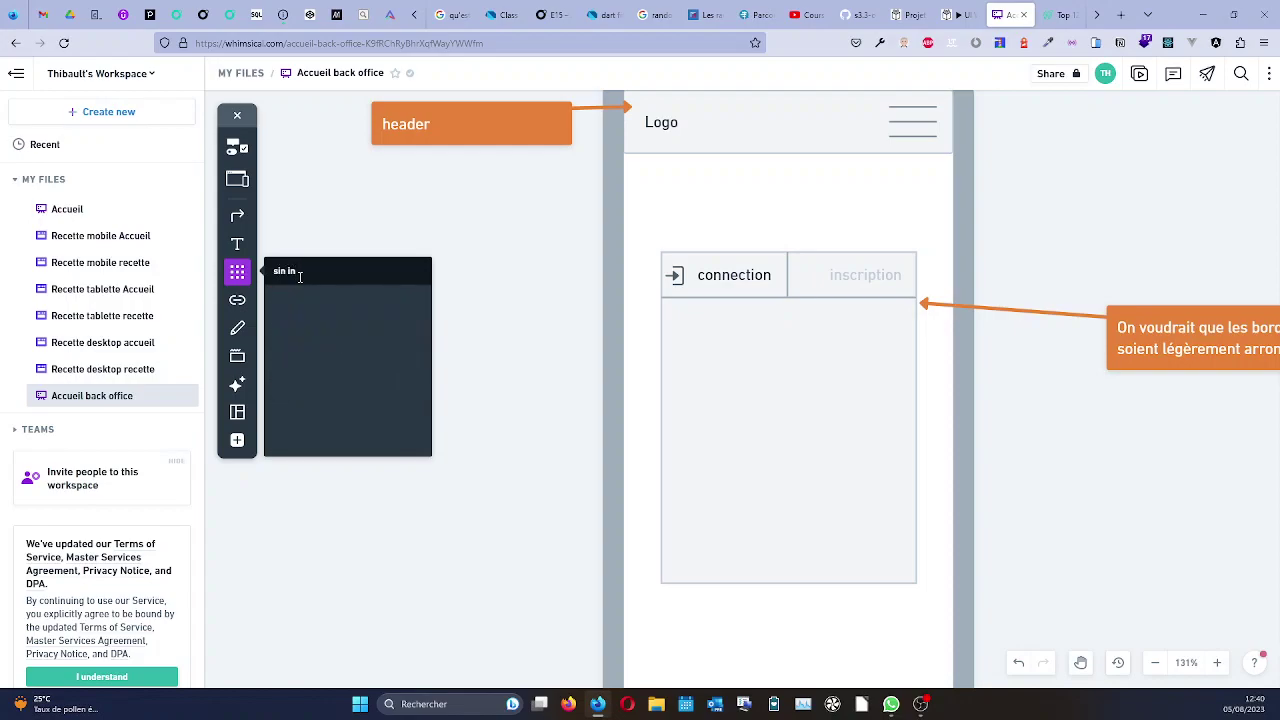
key(BackSpace)
key(BackSpace)
key(BackSpace)
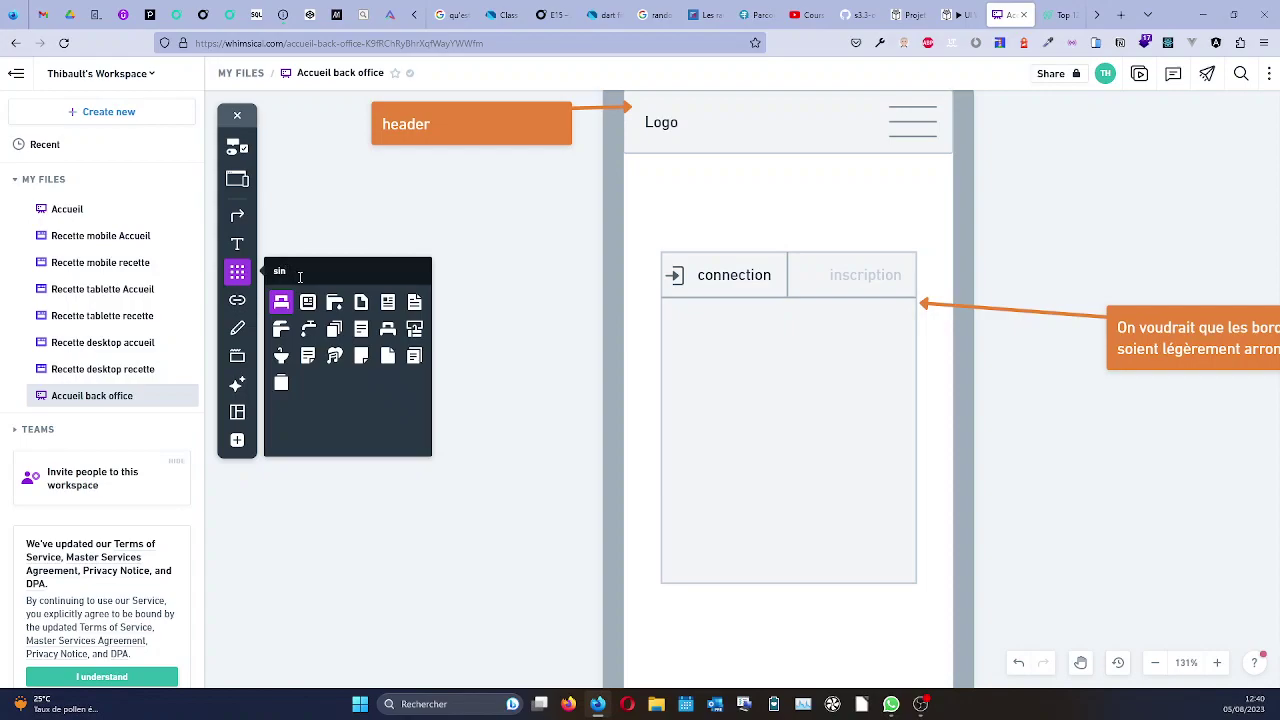
text(g)
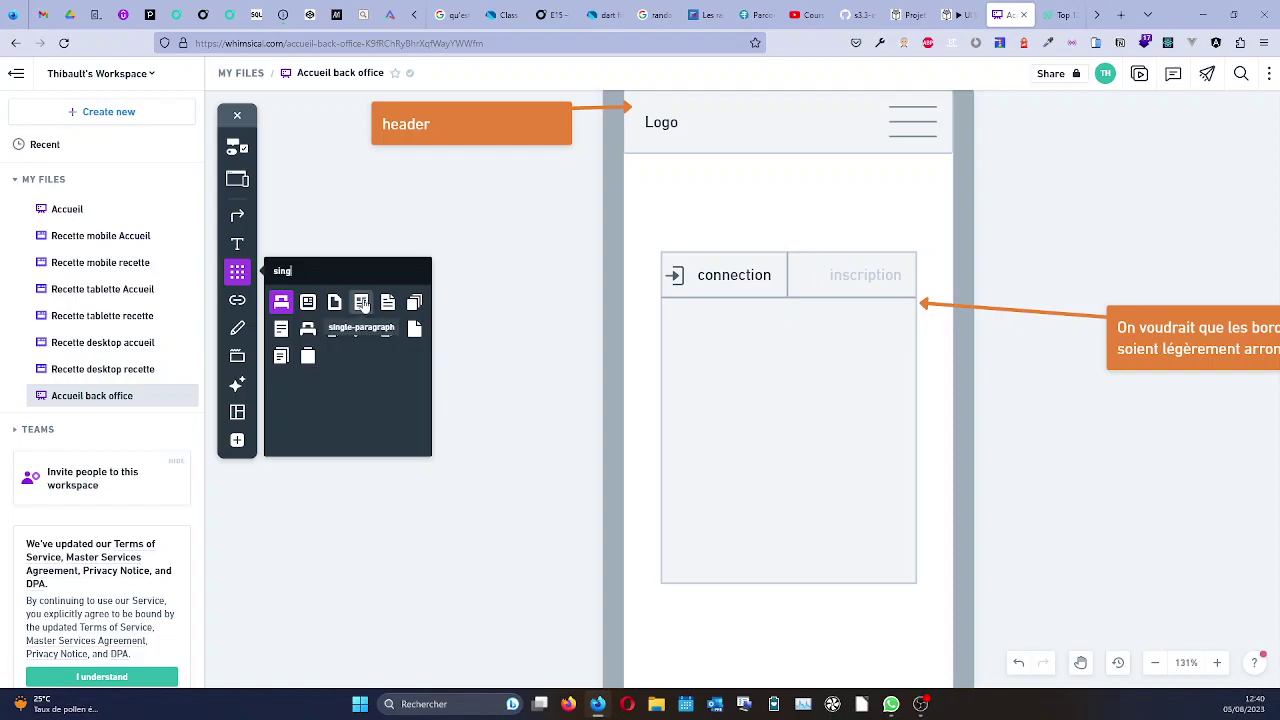
double_click(299, 270)
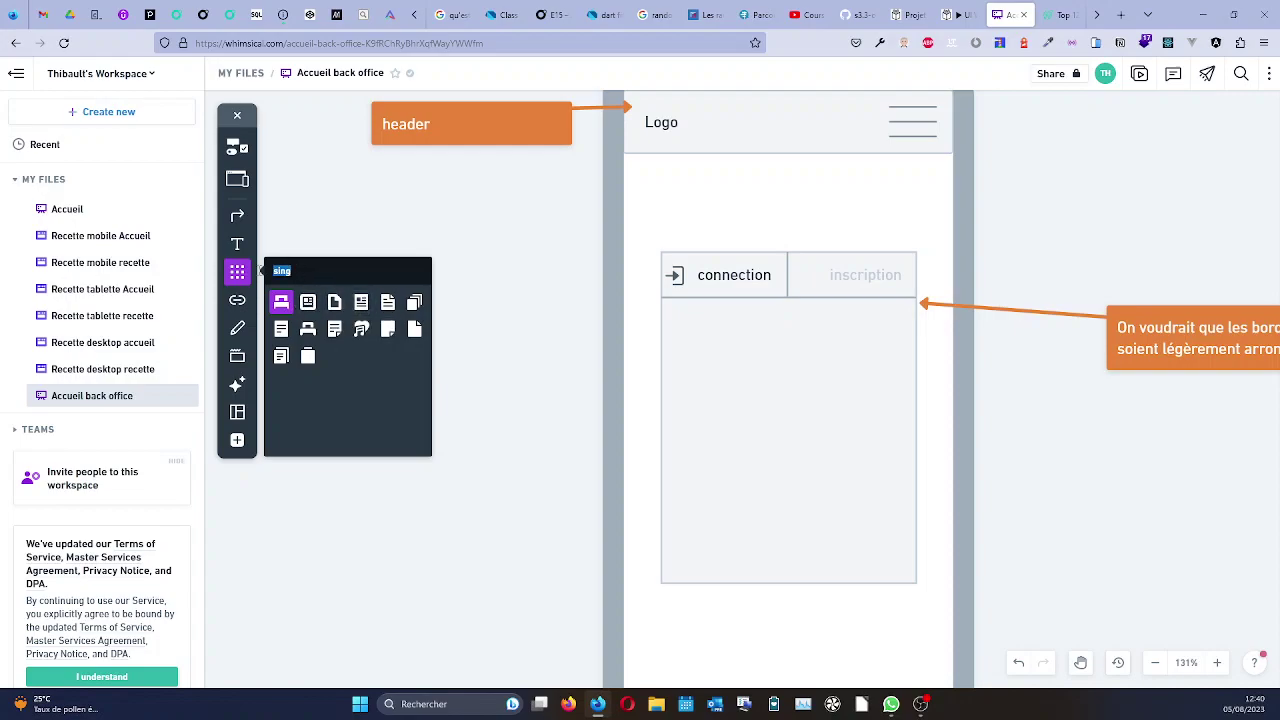
text(inscription)
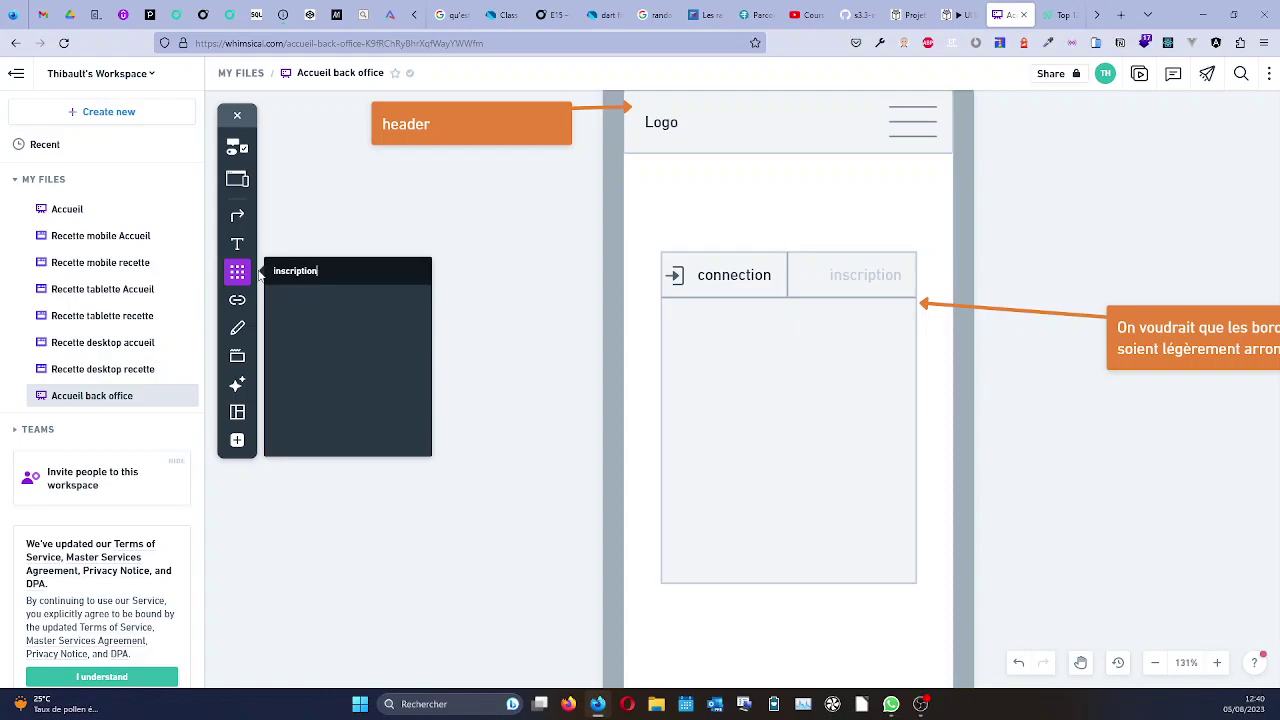
key(BackSpace)
key(BackSpace)
key(BackSpace)
key(BackSpace)
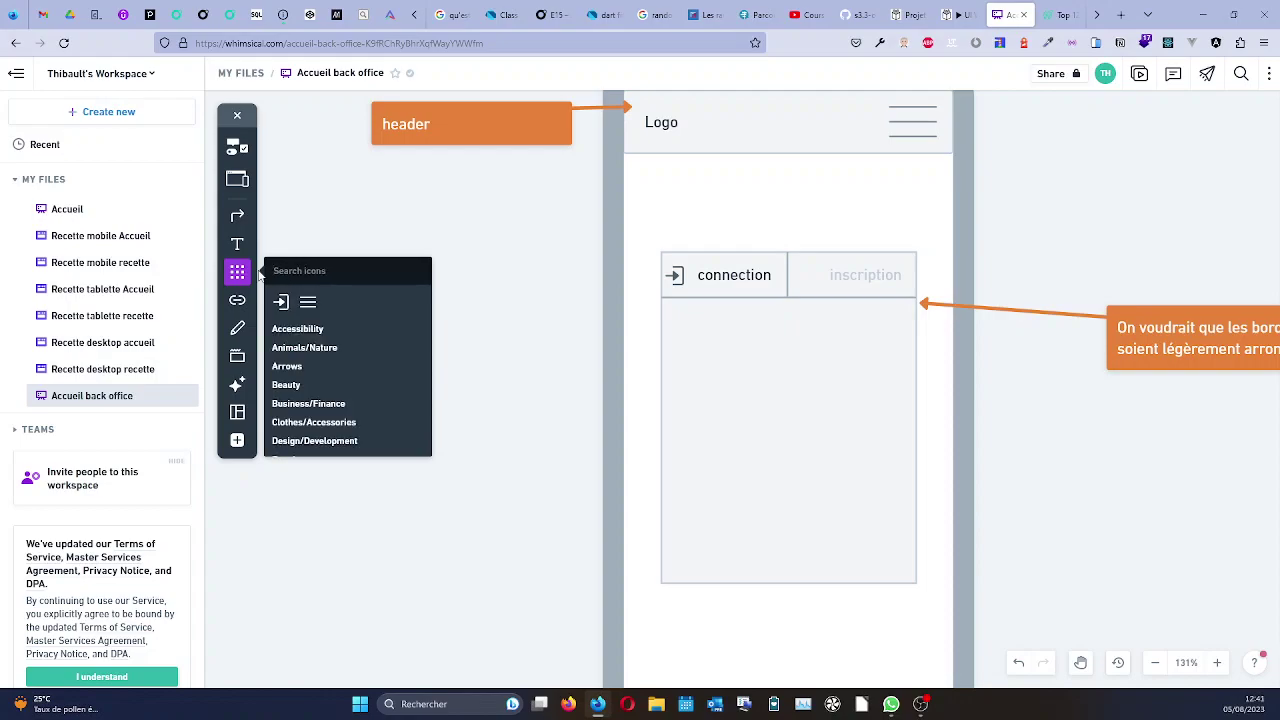
text(login)
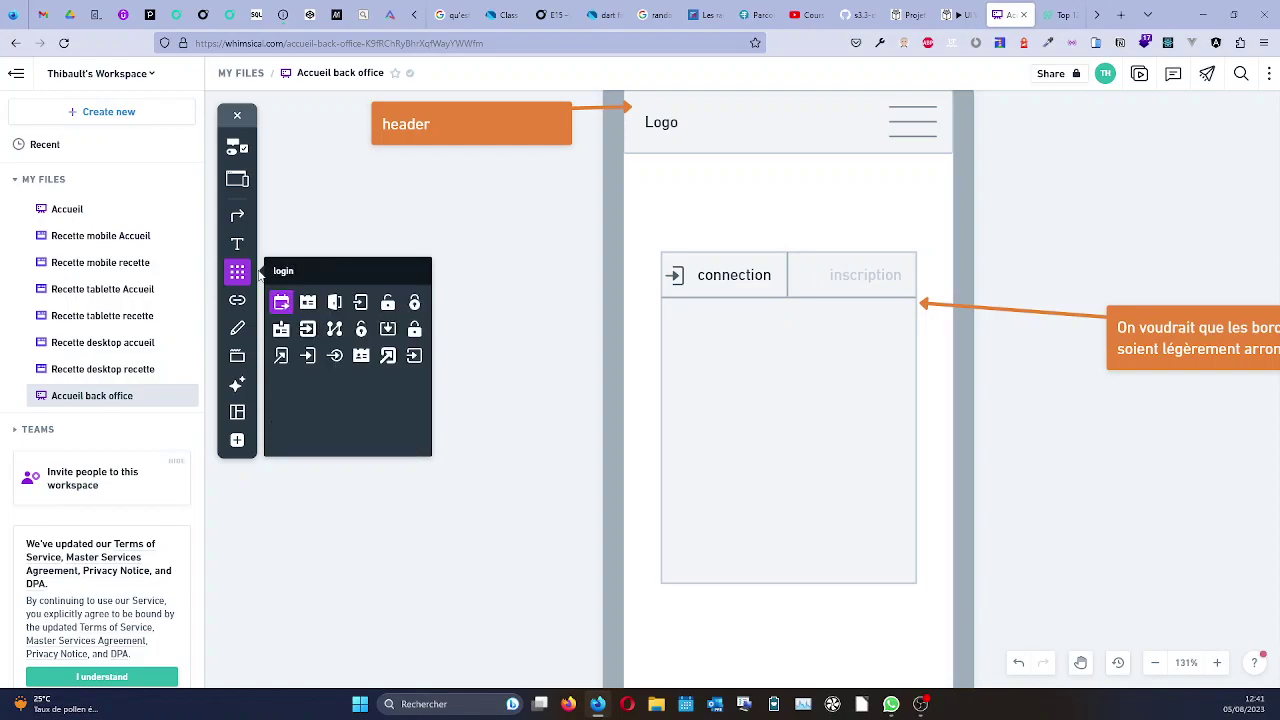
key(BackSpace)
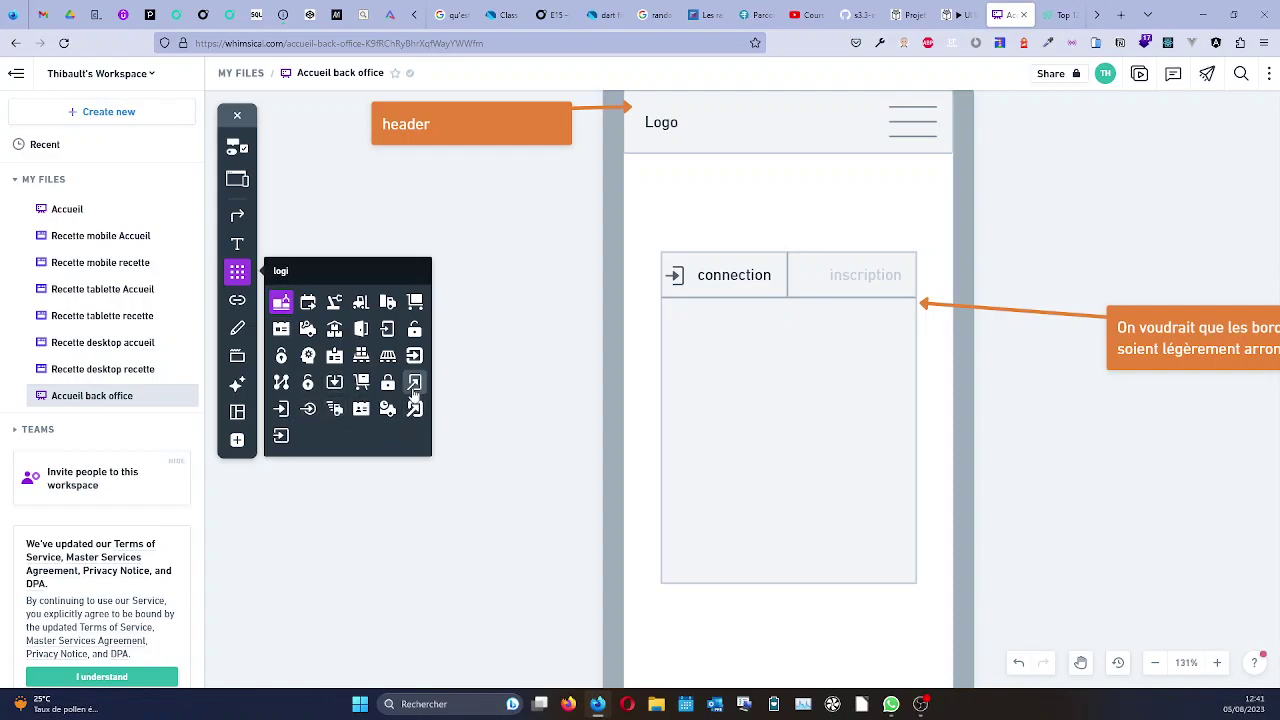
drag(415, 385, 814, 279)
Place the arrow icon beside the inscription label and colour it light grey.
click(821, 316)
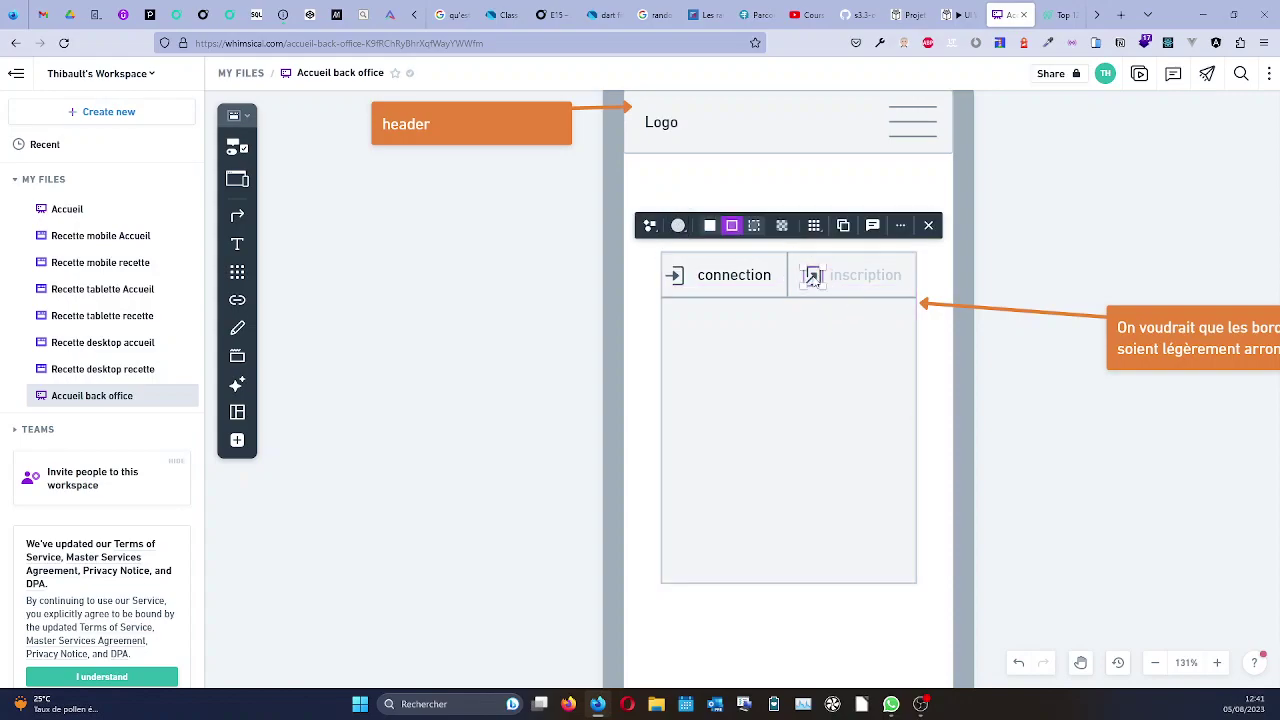
click(813, 277)
click(769, 239)
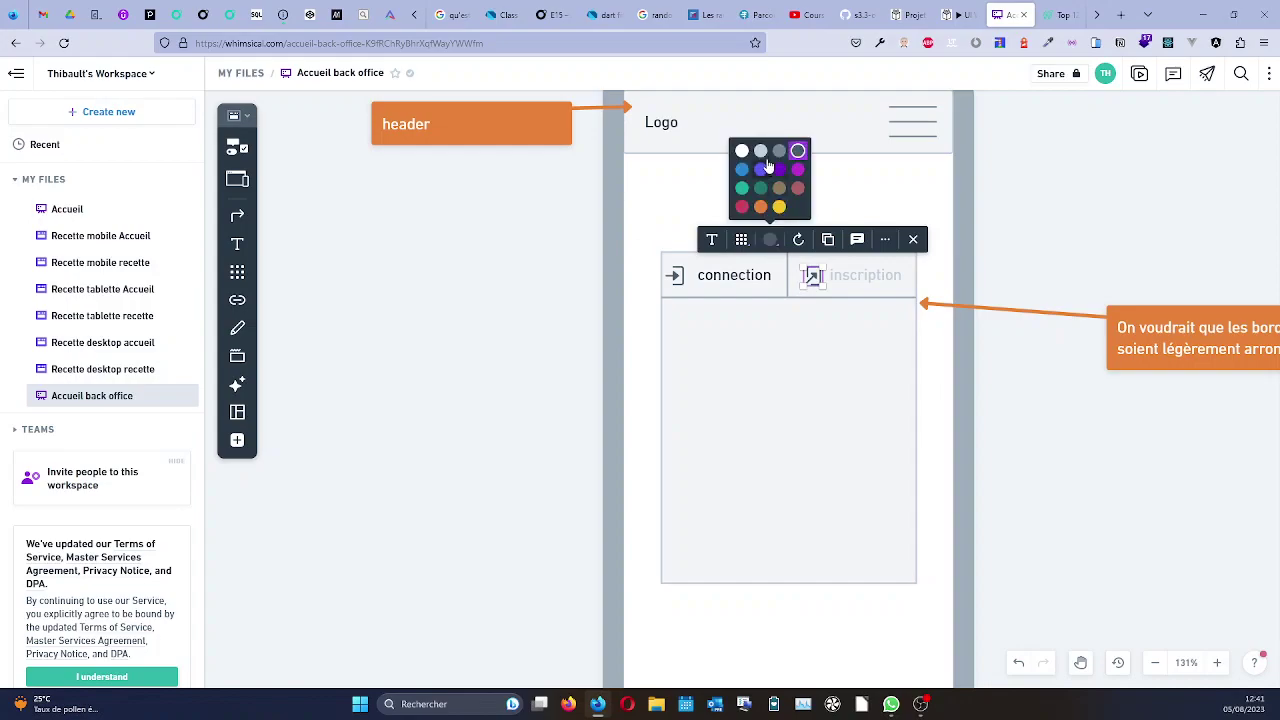
click(1013, 267)
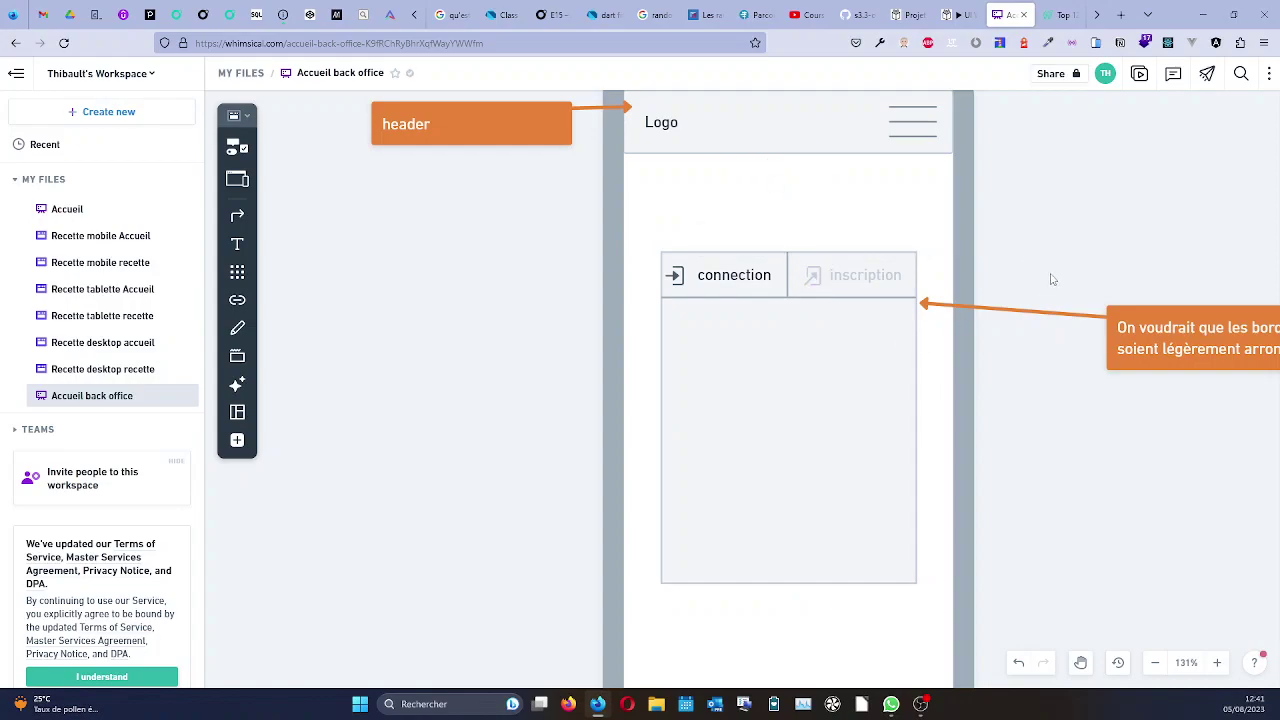
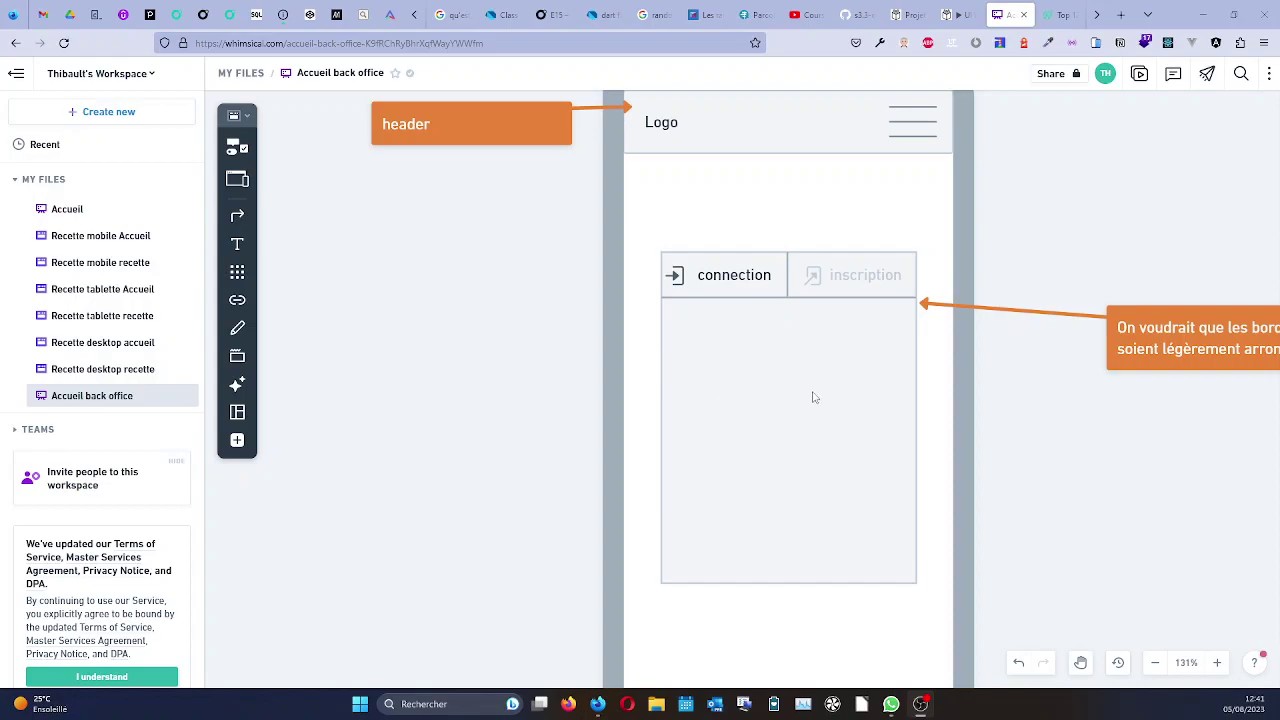
Place a Text Input inside the login card and widen it to the left.
click(240, 274)
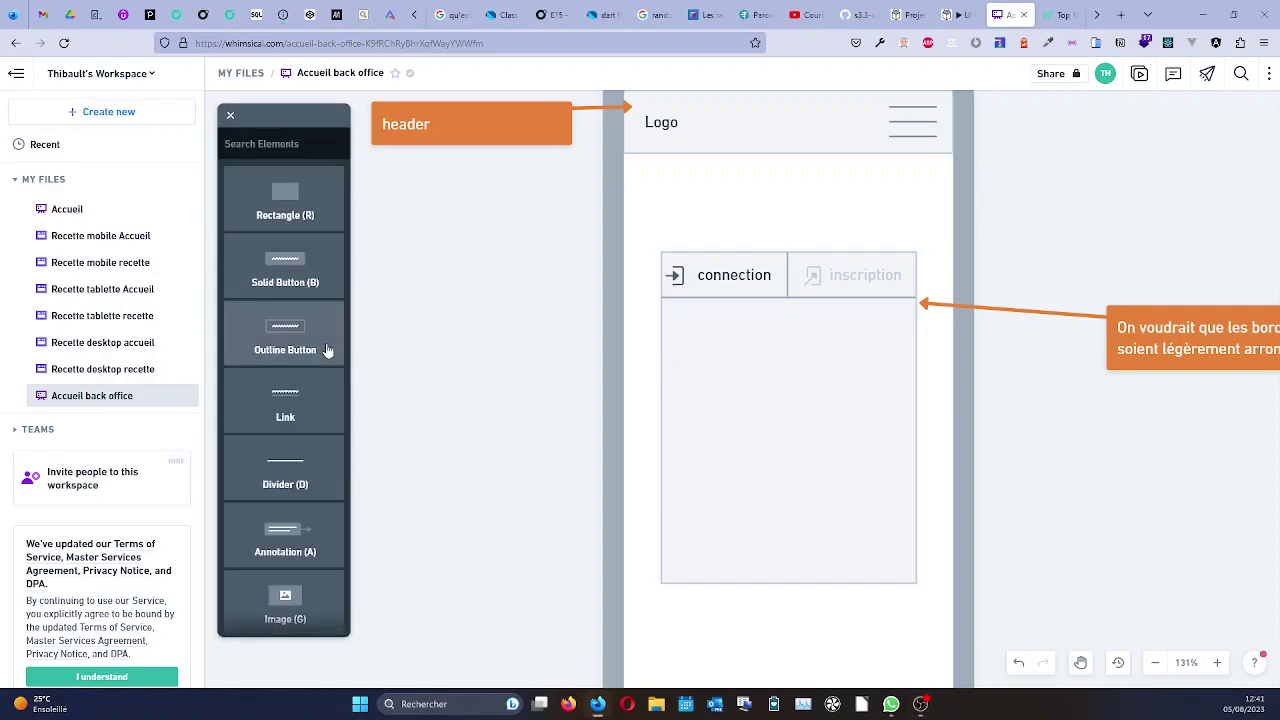
scroll(308, 323, down, 1)
scroll(308, 323, down, 3)
click(285, 385)
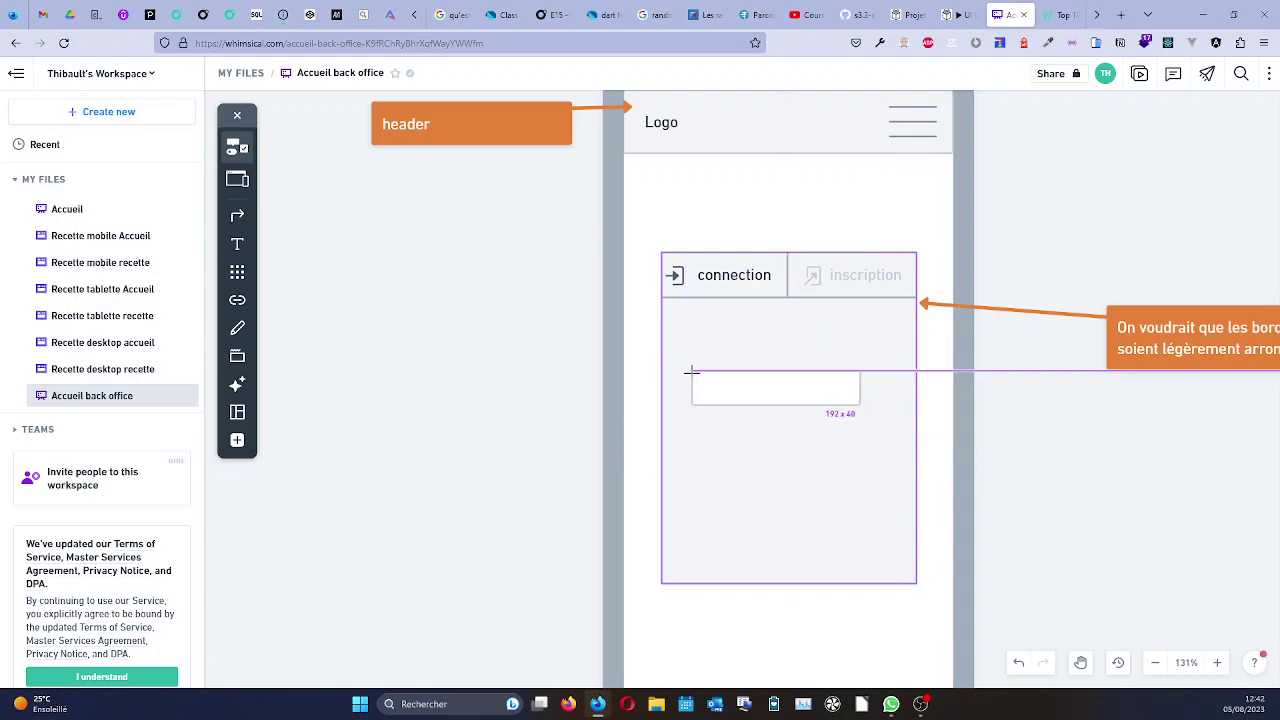
click(708, 372)
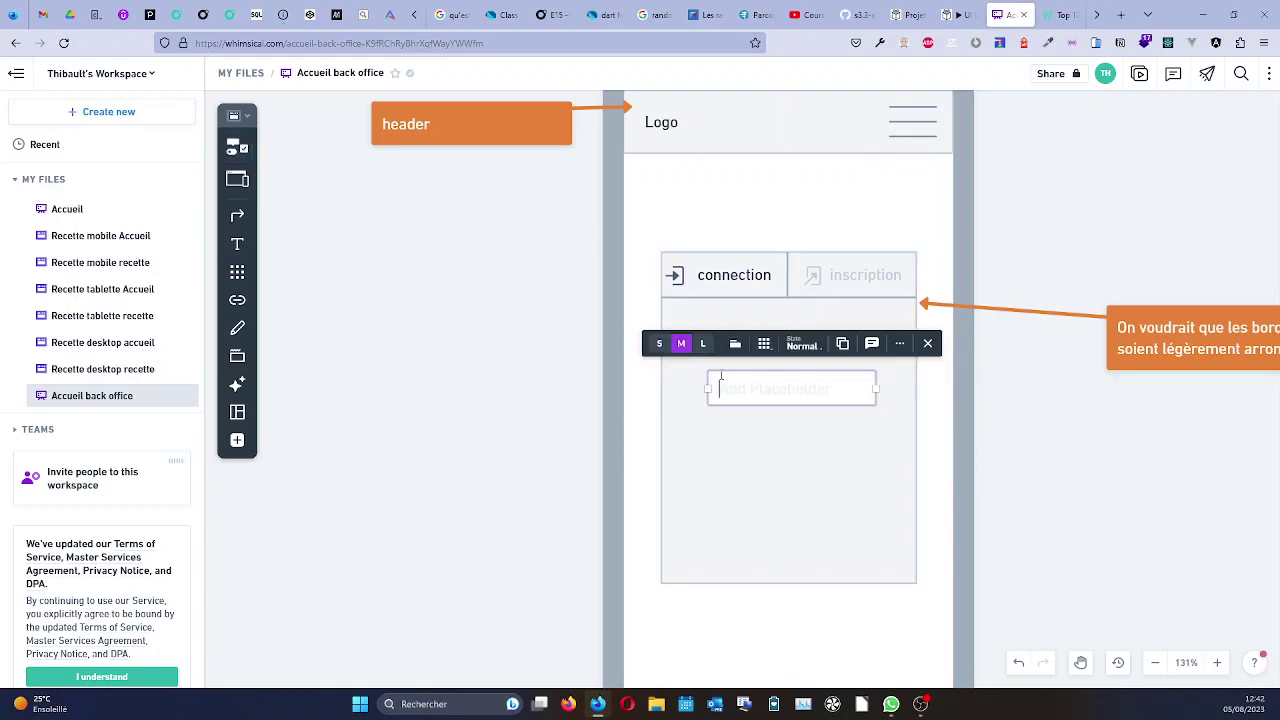
drag(708, 389, 676, 388)
Duplicate the input, position the copy below the original, and undo a stray stretched box.
click(752, 412)
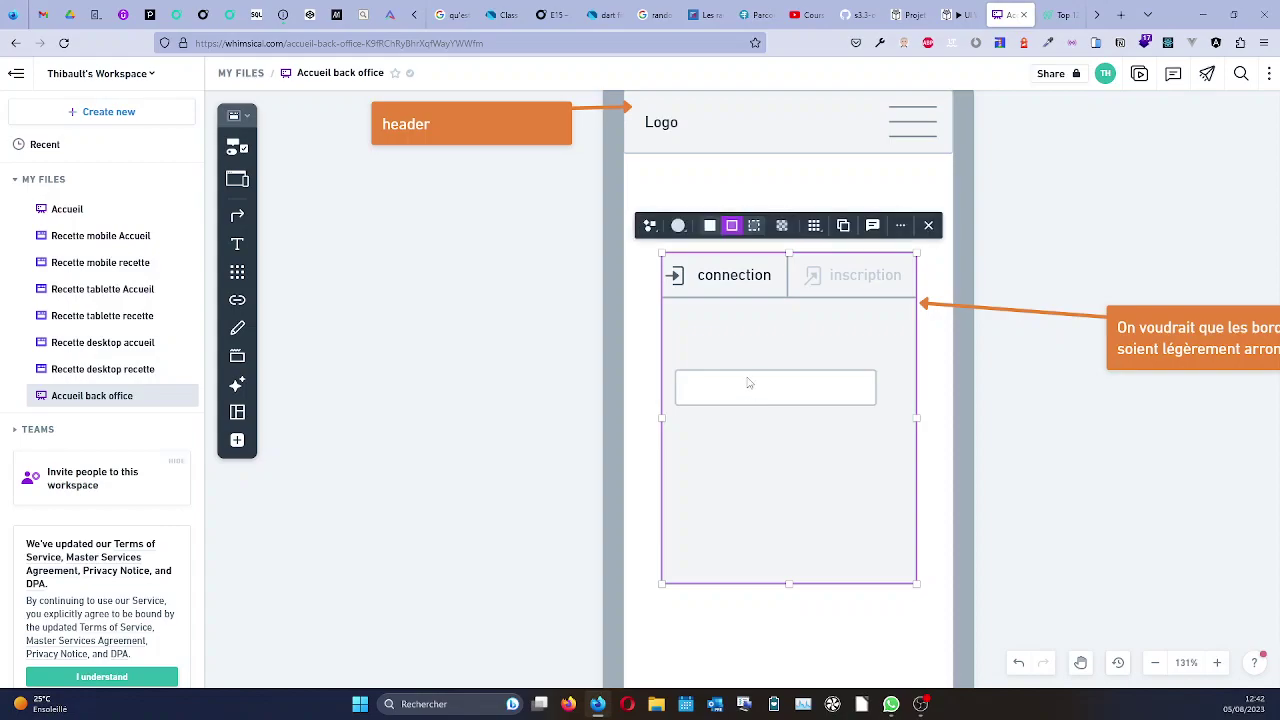
click(749, 386)
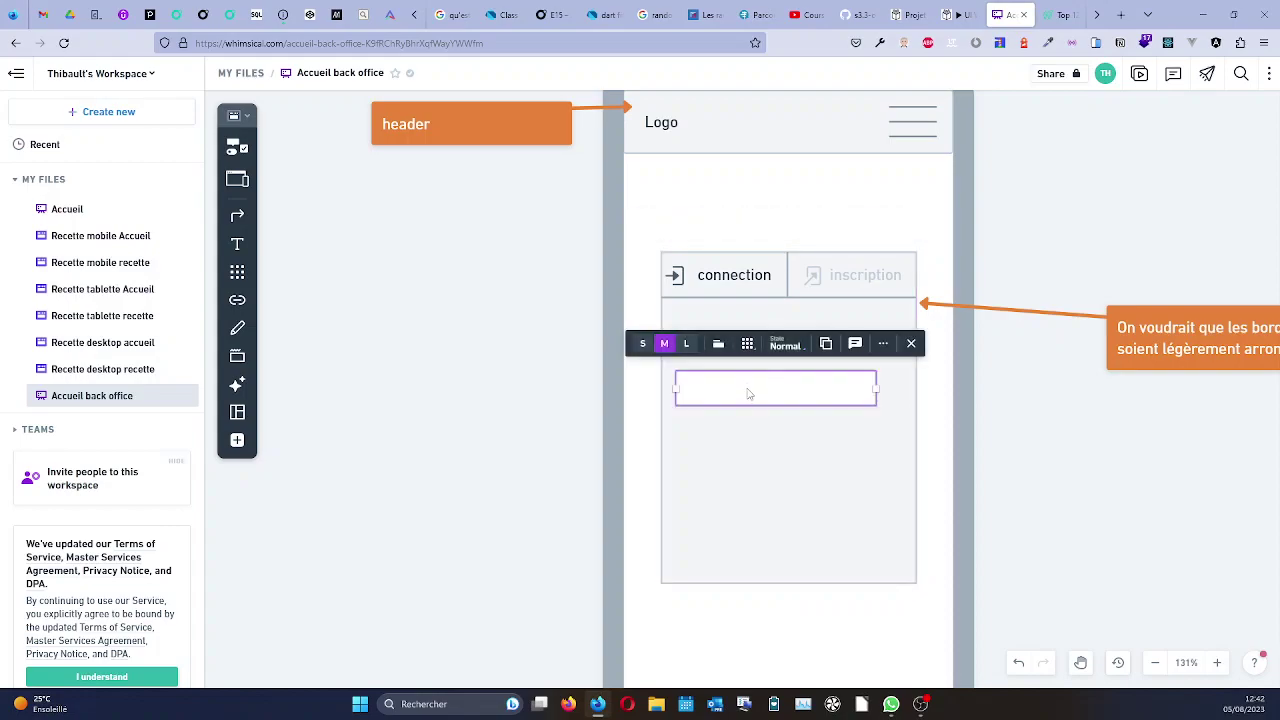
key(ctrl+d)
drag(752, 412, 737, 487)
click(752, 396)
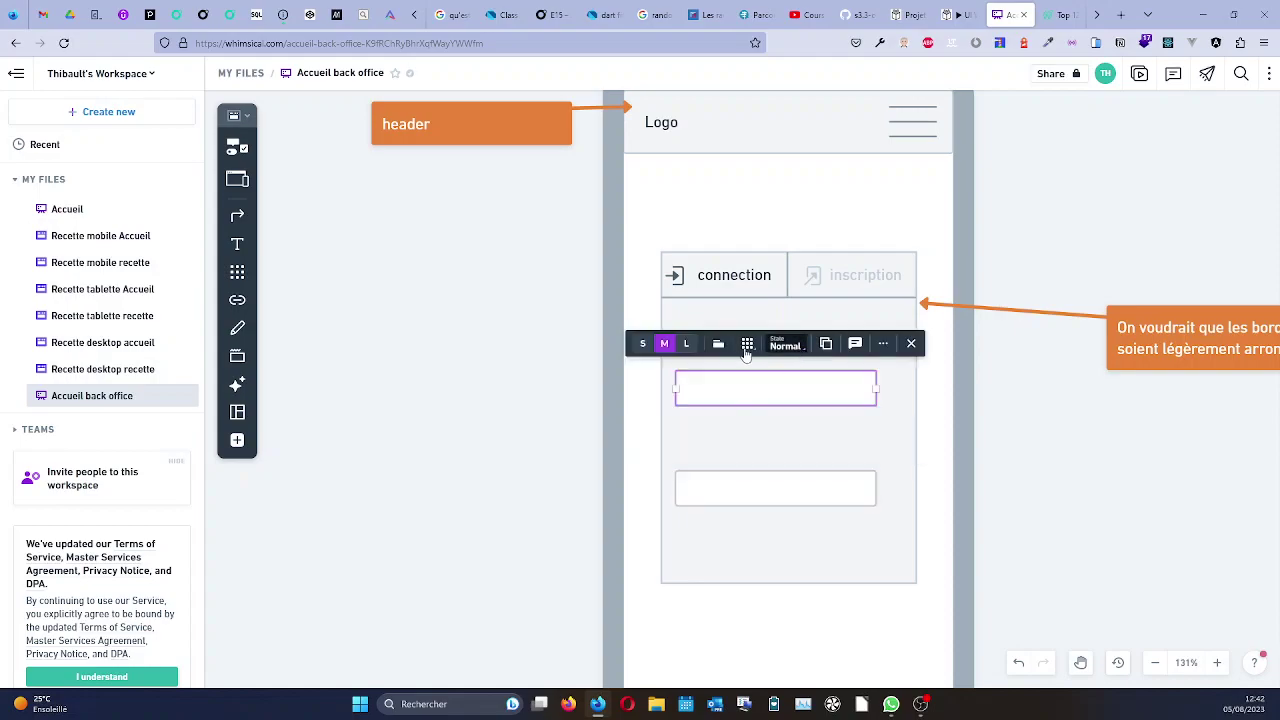
click(879, 349)
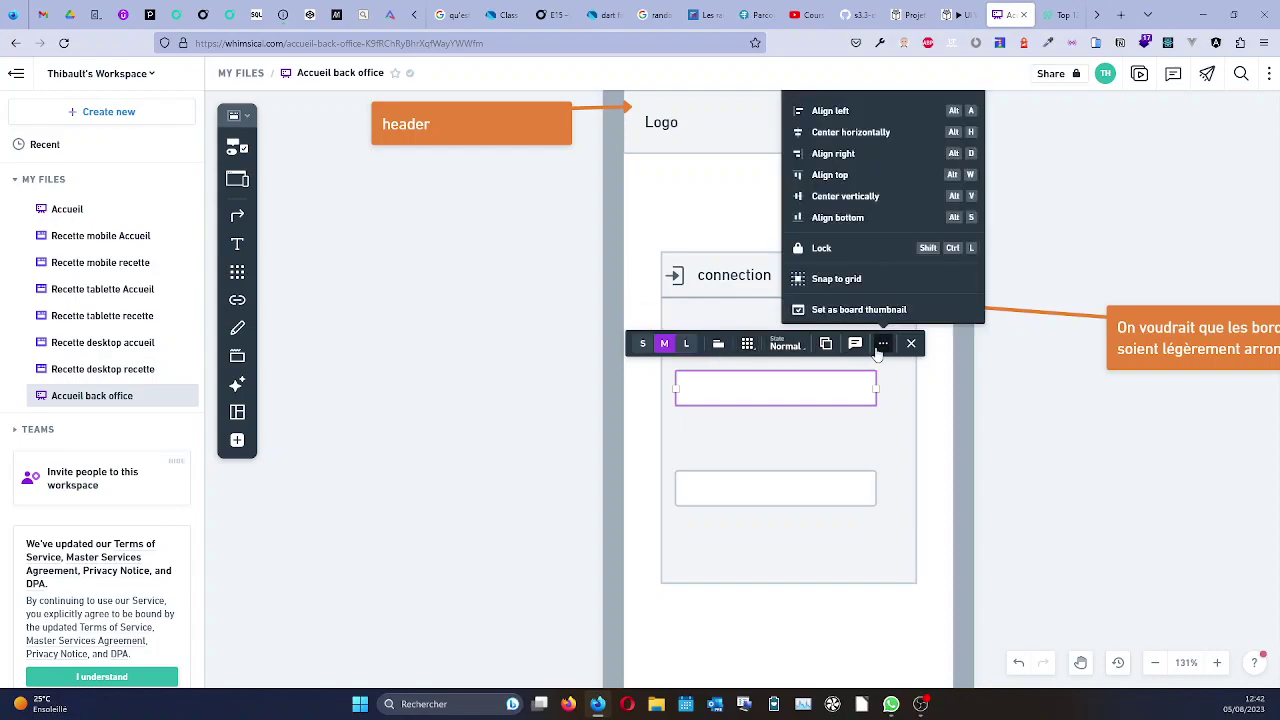
click(826, 352)
key(ctrl+z)
key(ctrl+z)
click(816, 398)
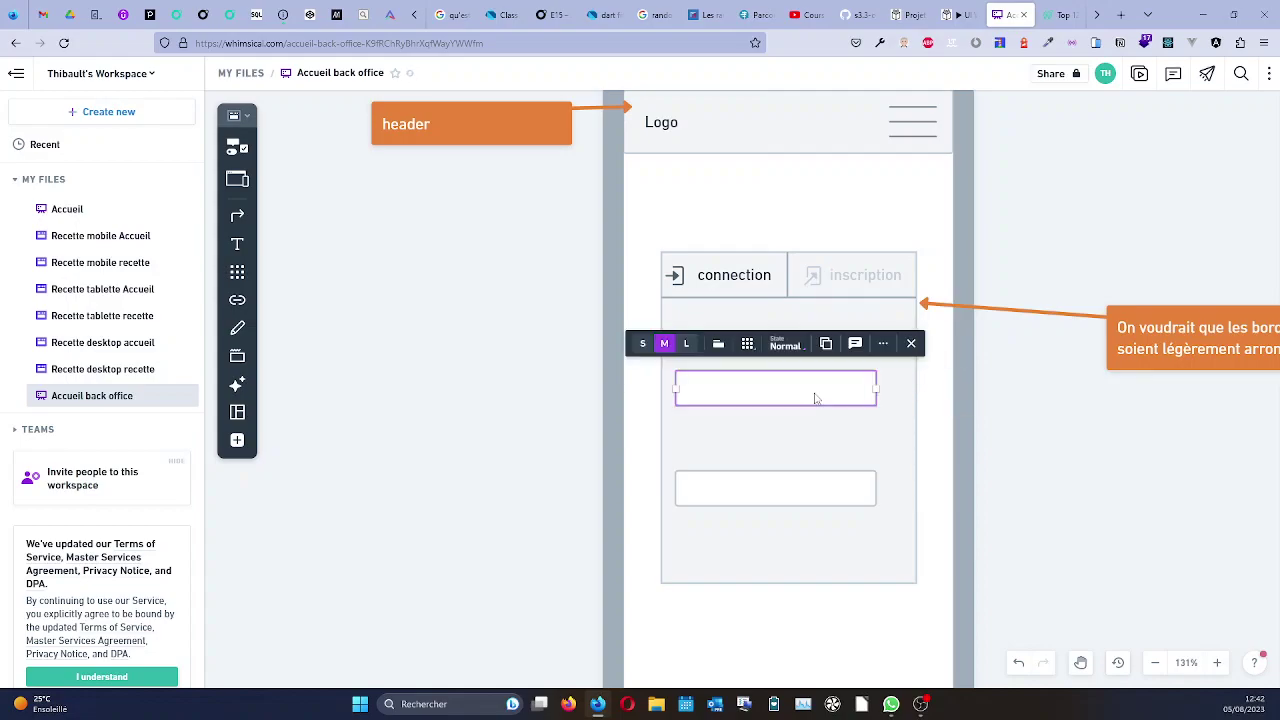
Label the first input 'Identifiant' with an example e-mail placeholder.
click(719, 345)
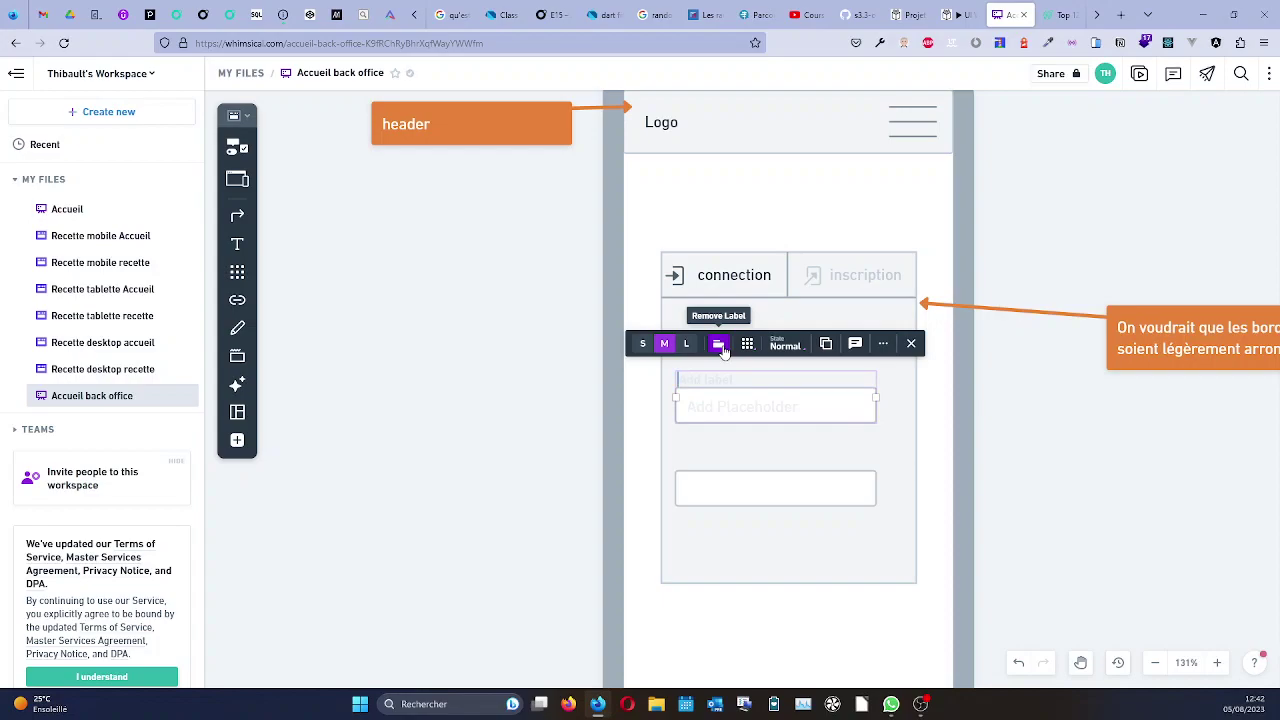
text(Identifiant)
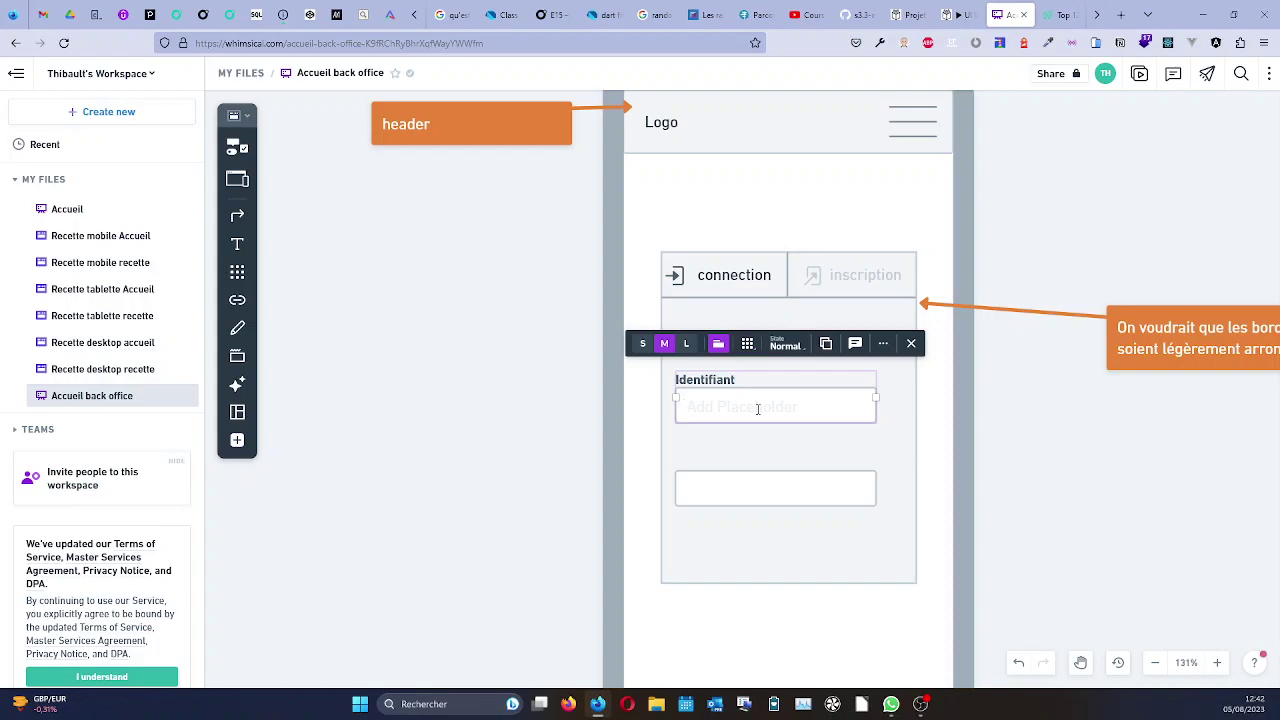
text(exemple@gmail.com)
click(713, 471)
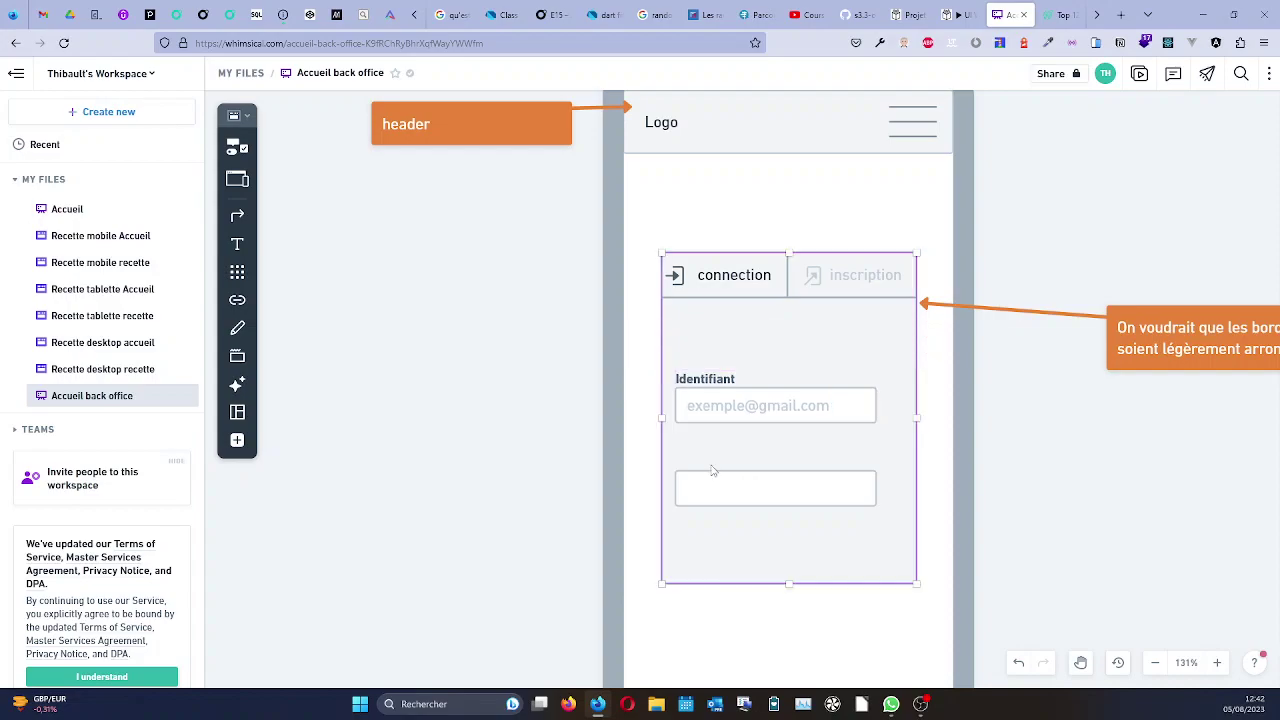
Label the second input 'Mot de passe' with a masked-dot placeholder.
click(713, 490)
click(718, 446)
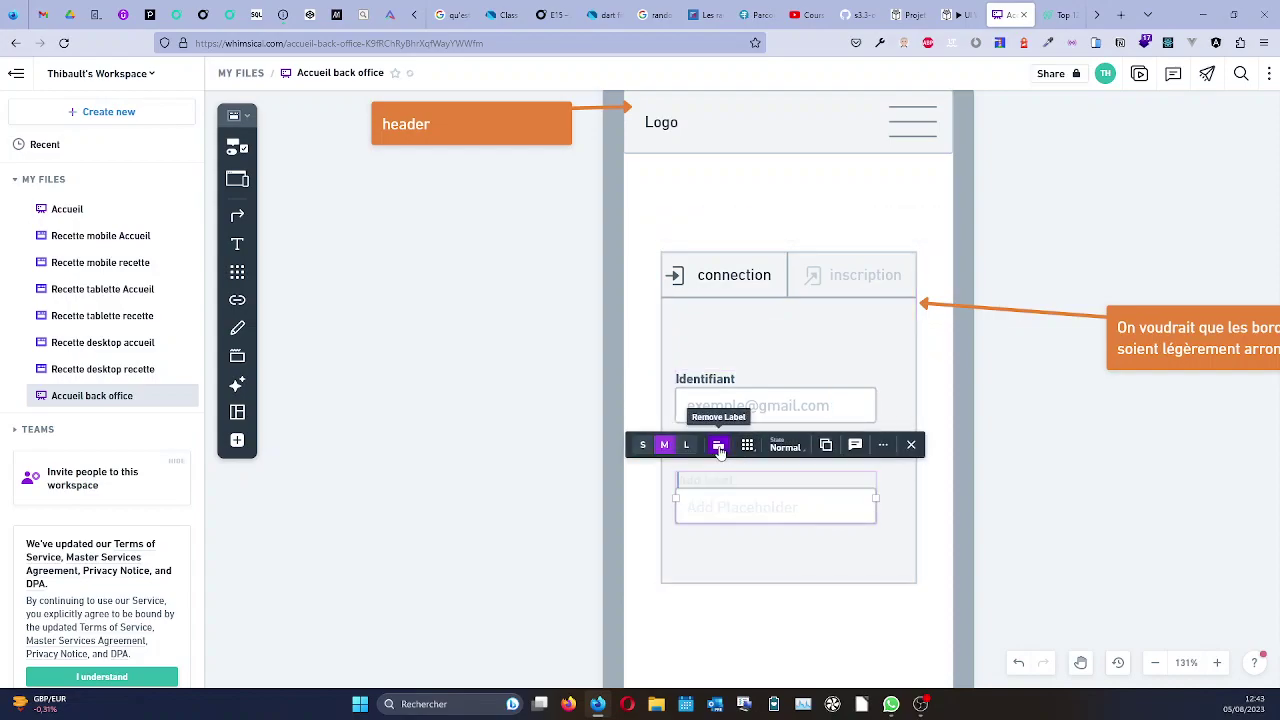
text(Mot de passe )
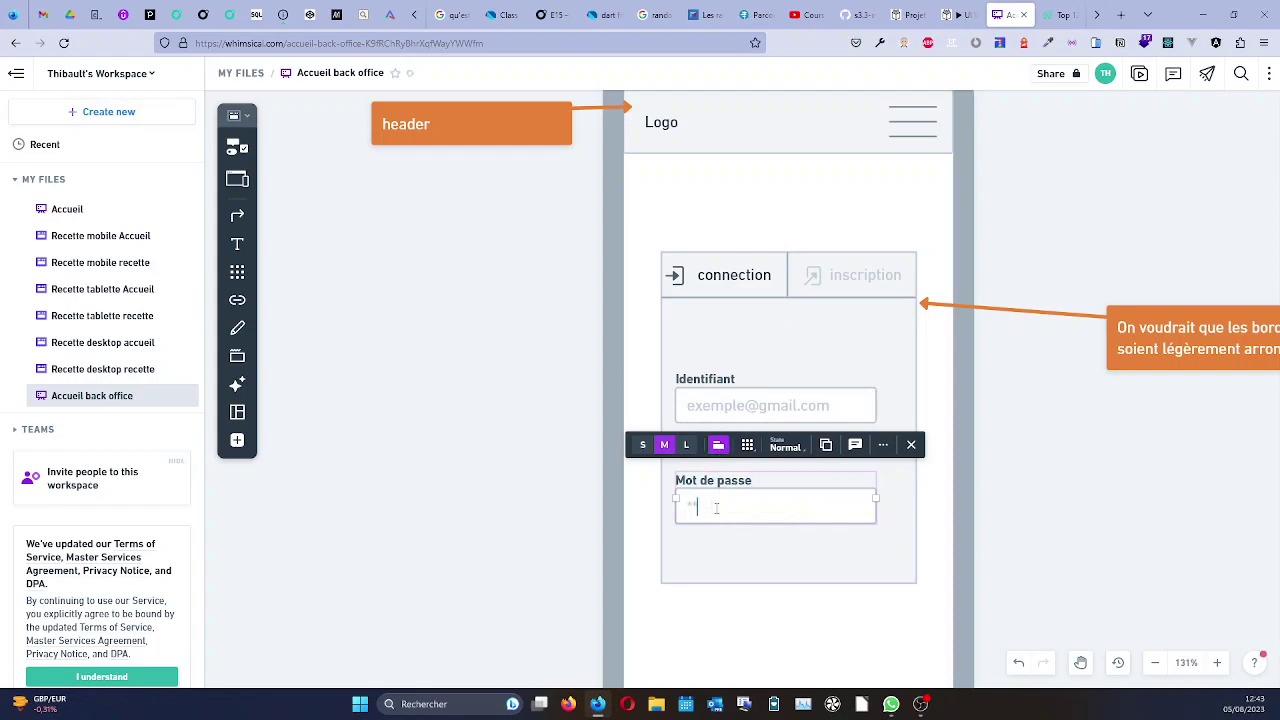
text(•••••••••••••)
click(1055, 488)
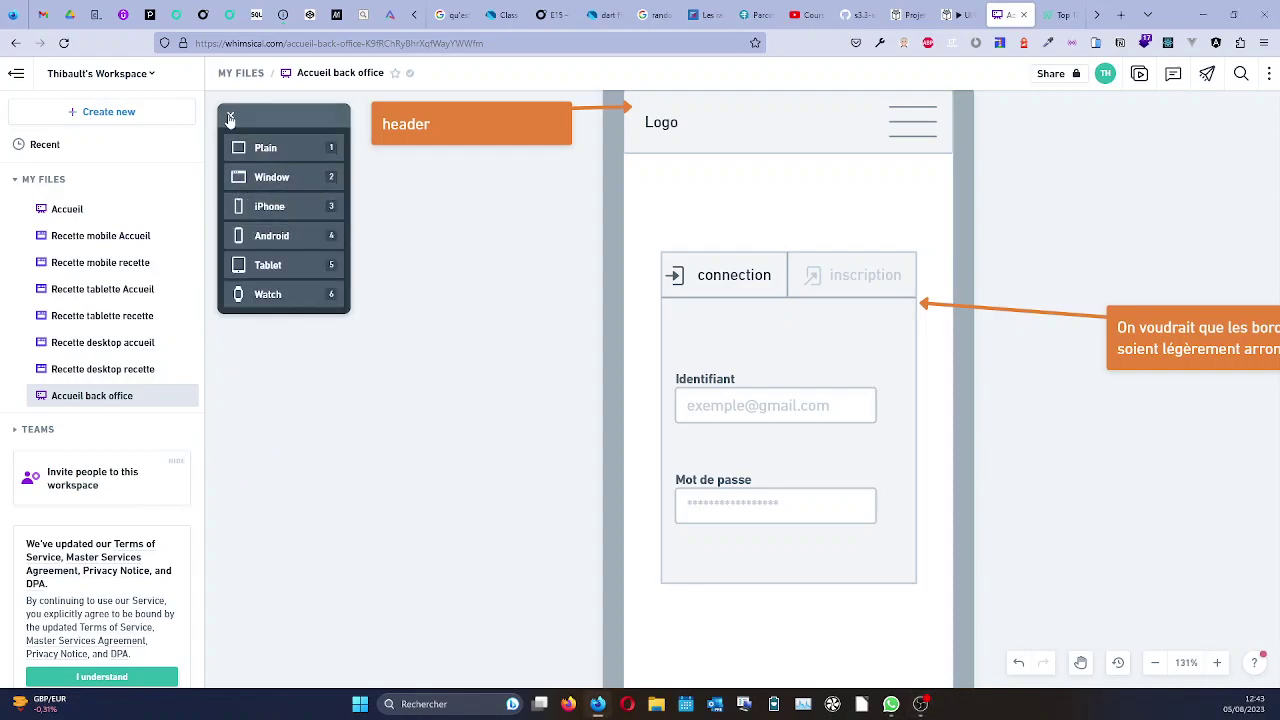
Add a solid button to the login card reading 'Se connecter', found by searching 'but'.
mouse_move(235, 145)
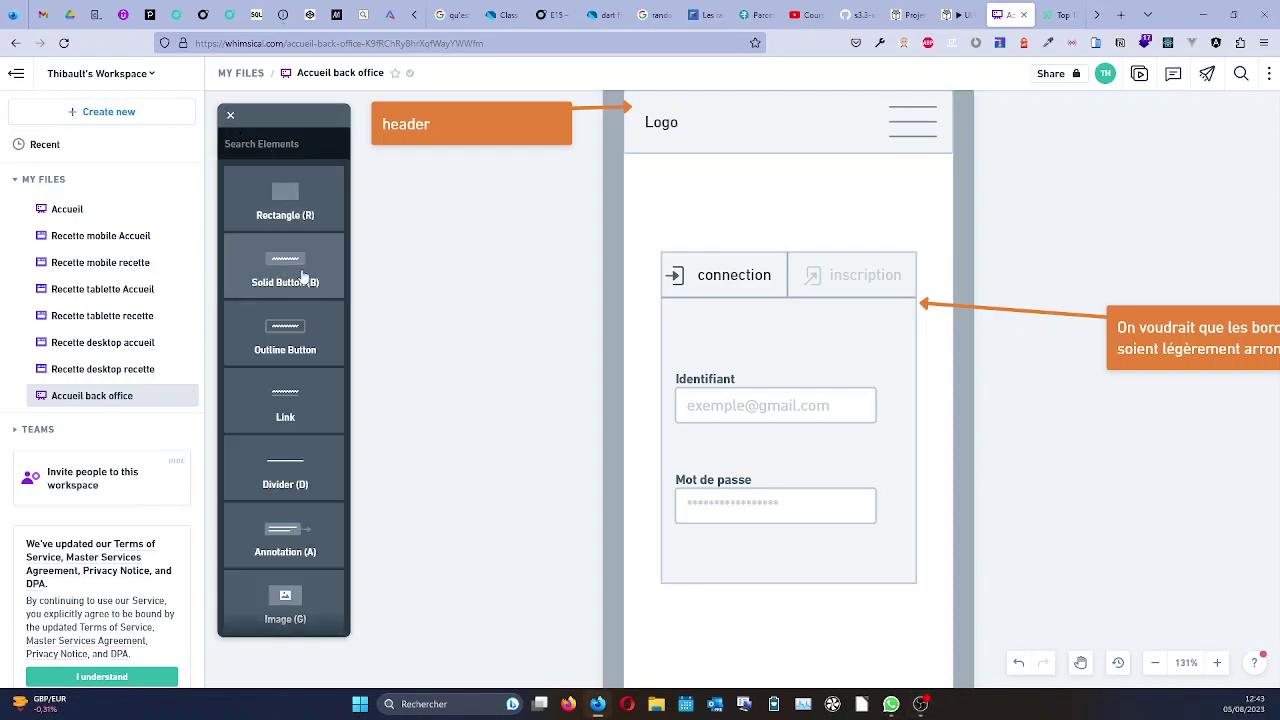
scroll(313, 396, down, 3)
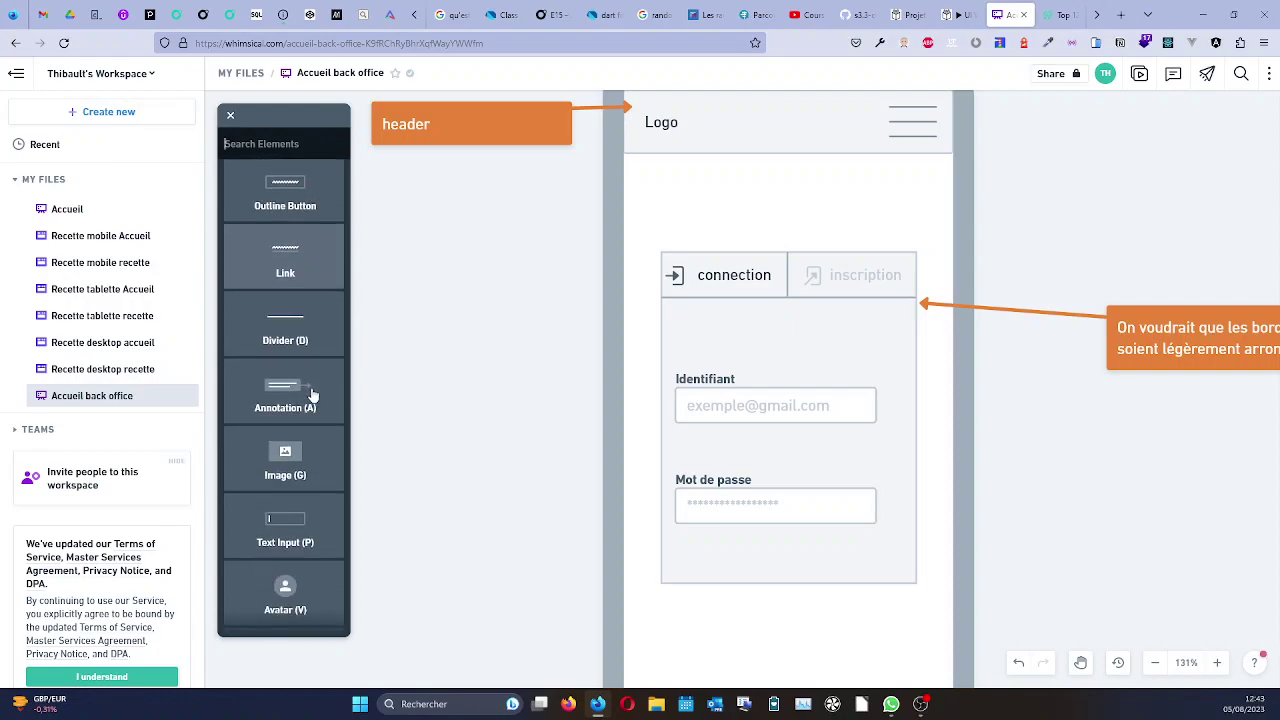
scroll(313, 396, down, 1)
scroll(313, 396, down, 5)
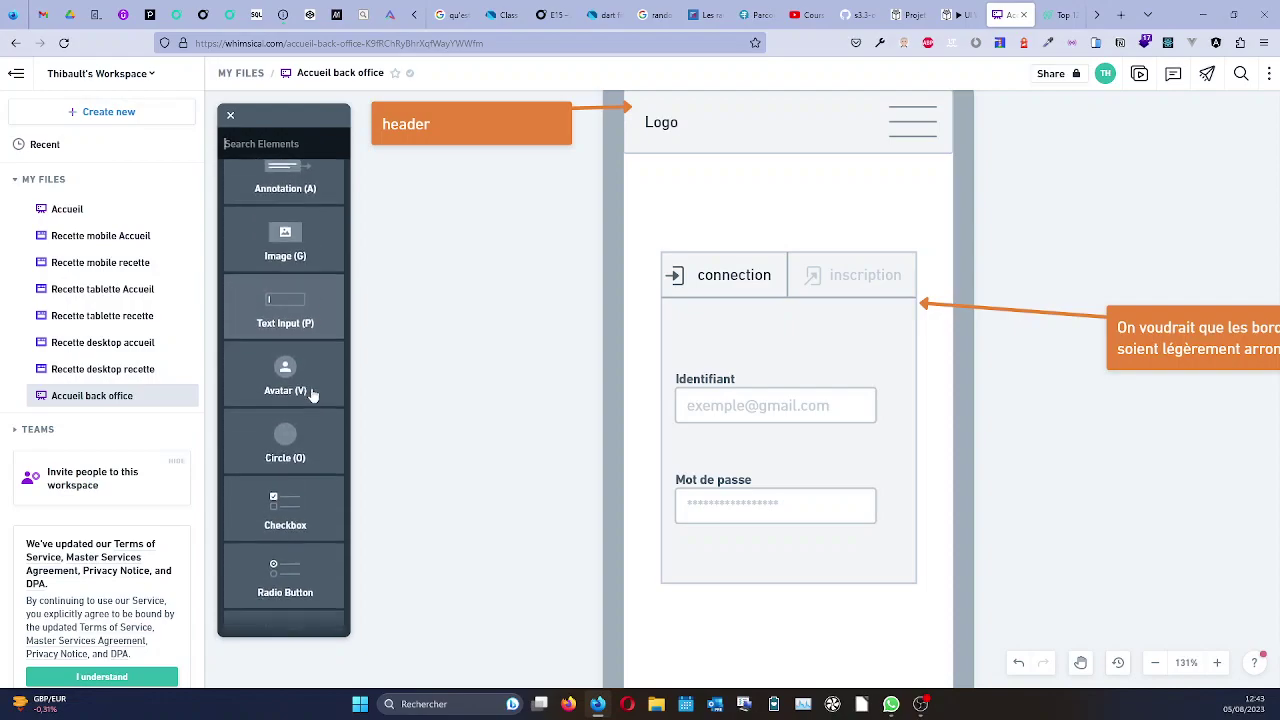
scroll(313, 396, down, 4)
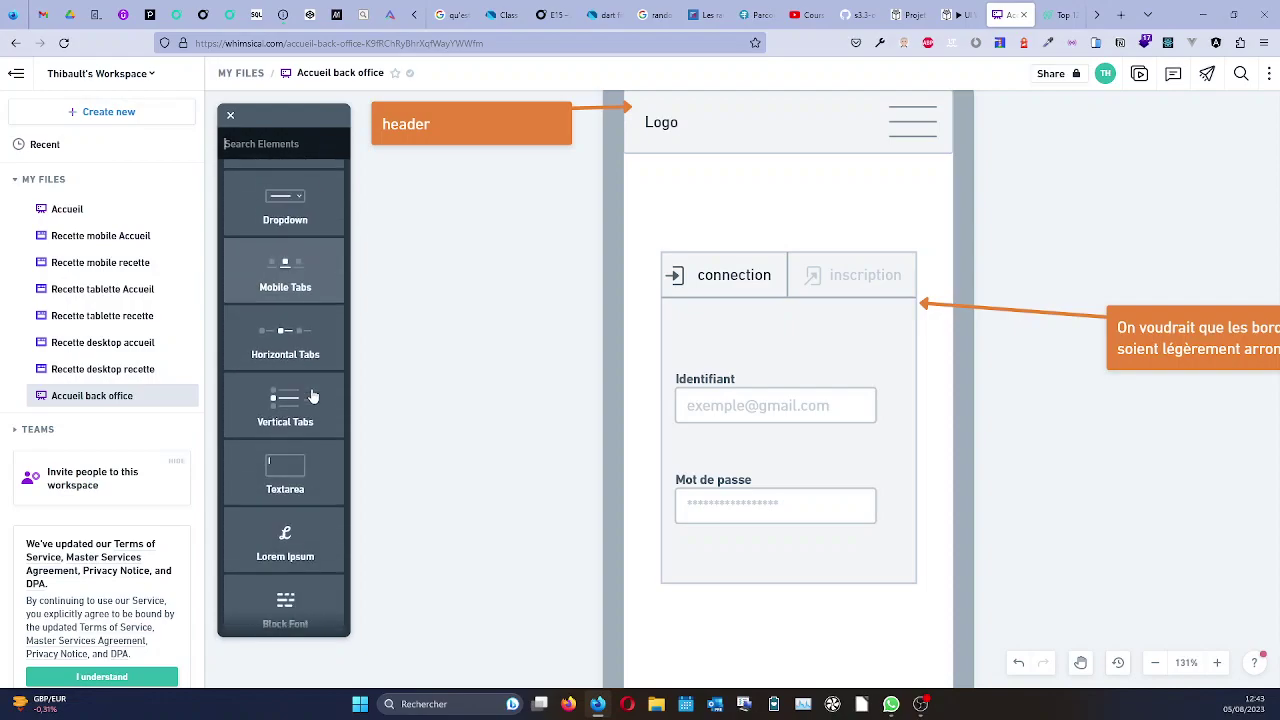
text(but)
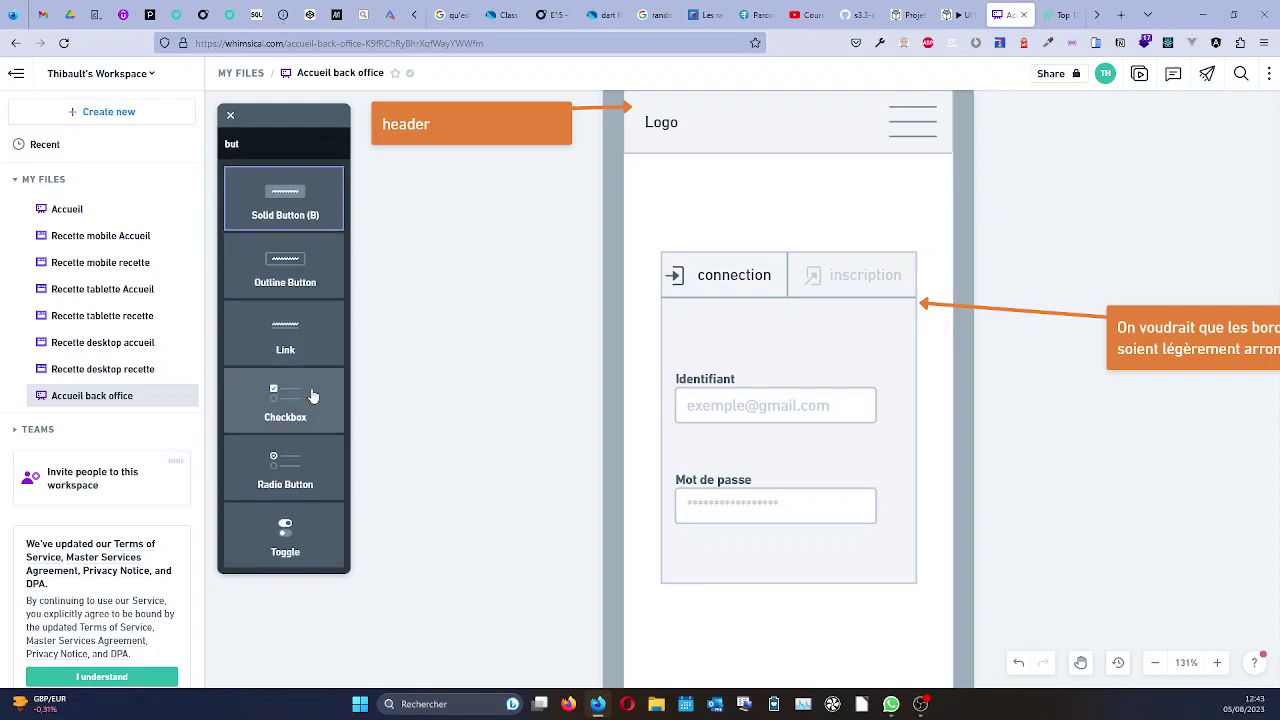
drag(283, 208, 788, 555)
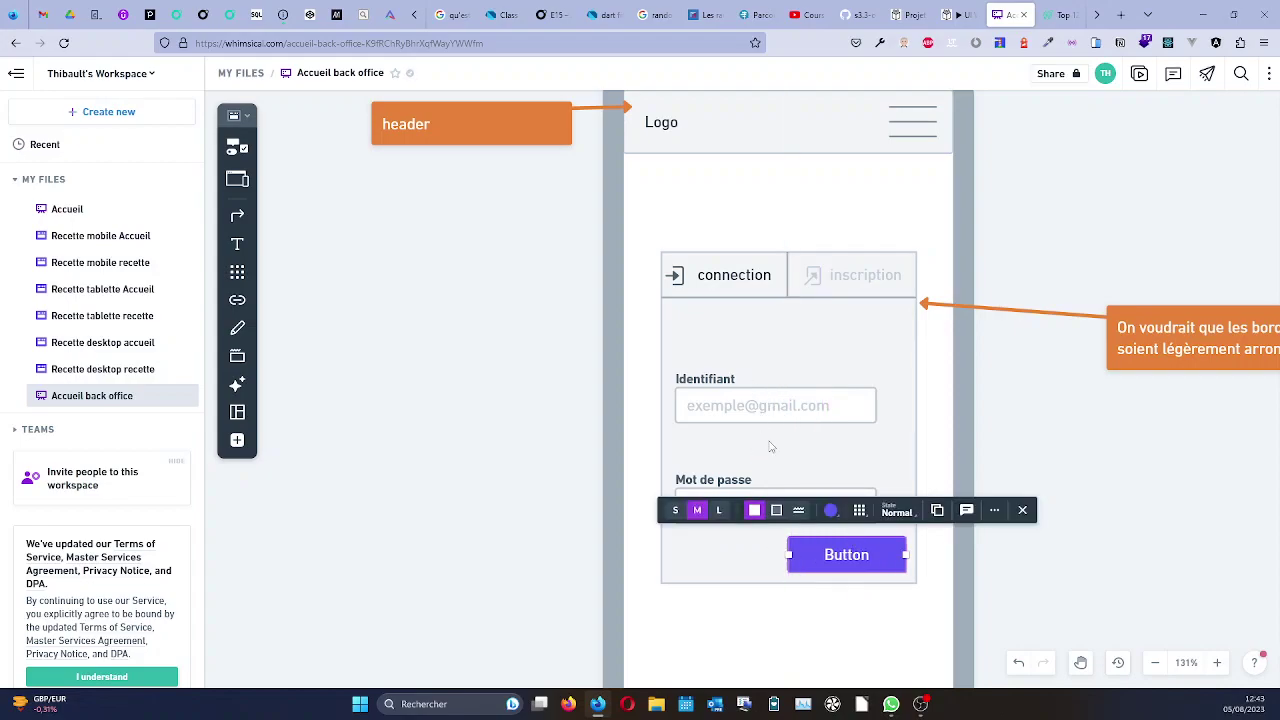
double_click(846, 556)
text(Se connecter)
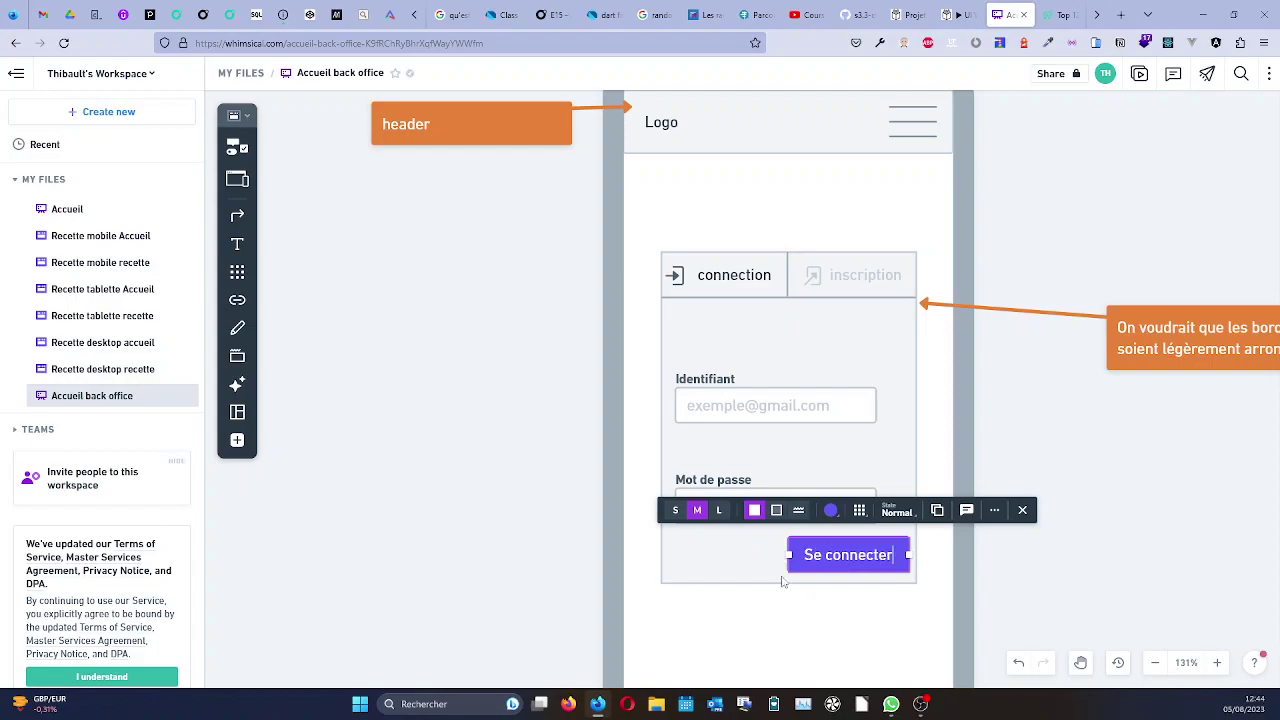
Align the Se connecter button with the form's left edge and nudge Mot de passe up.
click(826, 600)
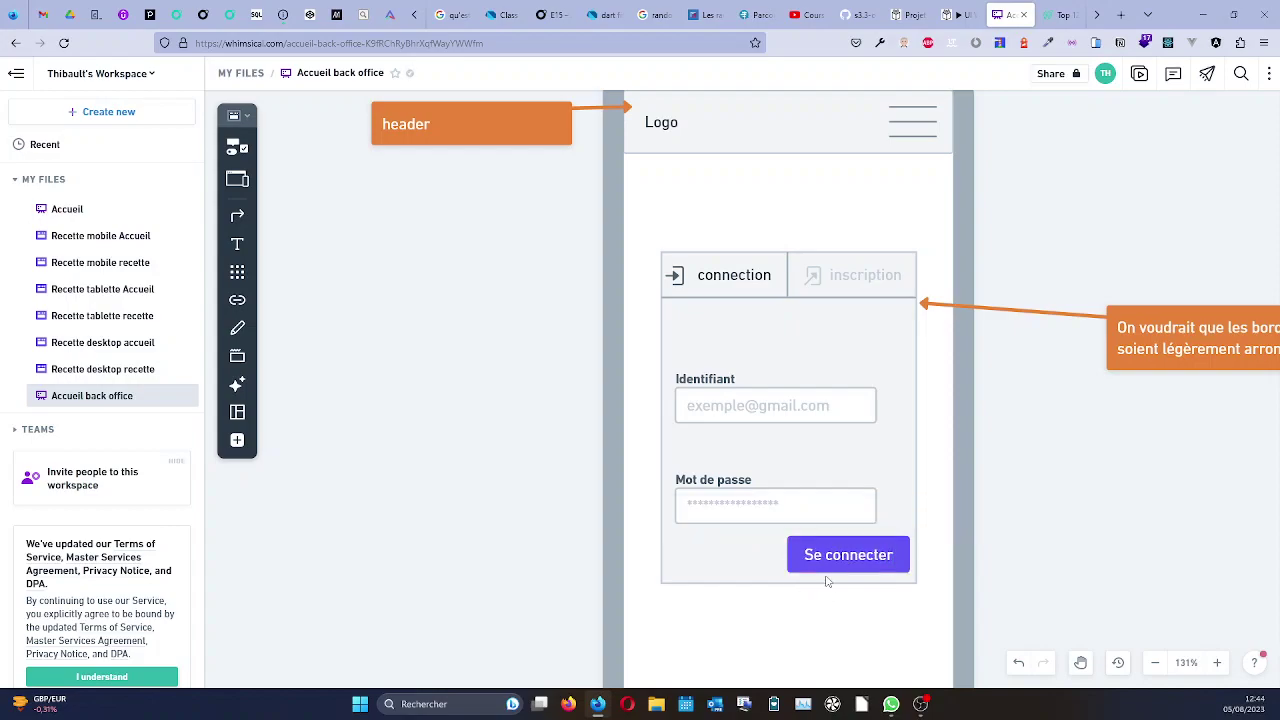
click(830, 548)
drag(829, 549, 714, 551)
click(720, 483)
drag(720, 483, 718, 466)
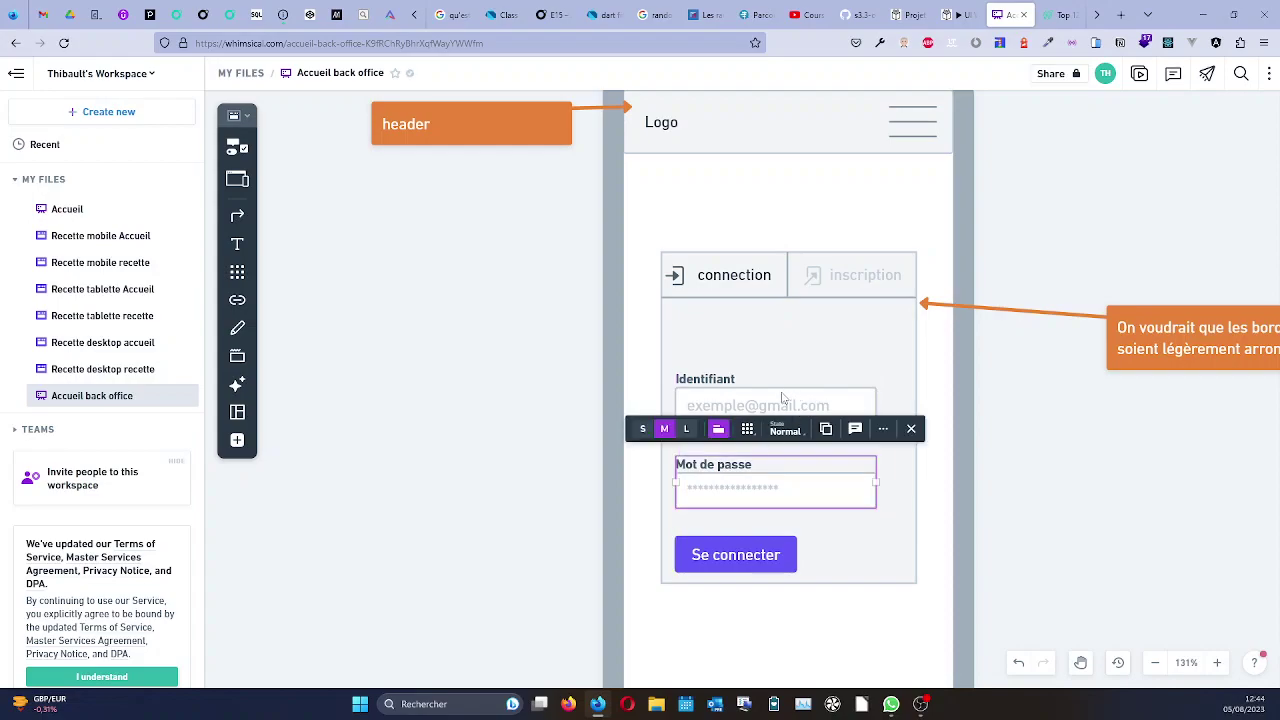
Move both field groups and the Se connecter button higher in the login card.
click(752, 402)
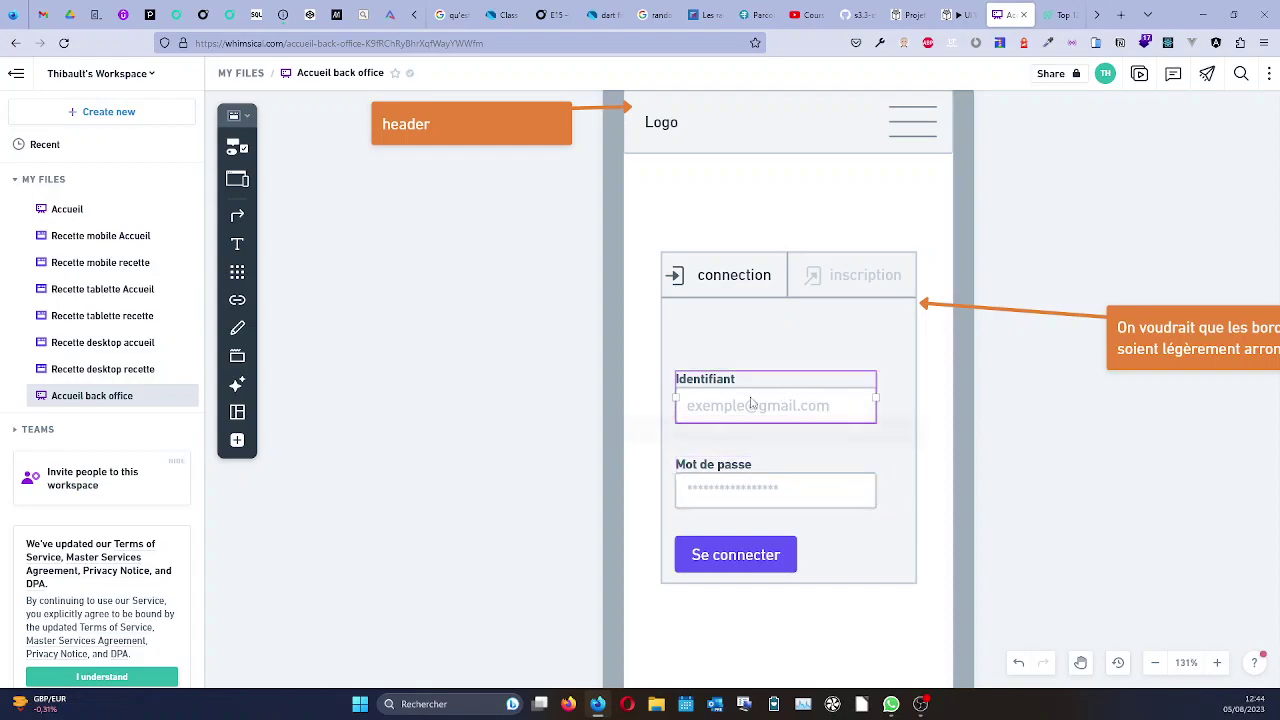
shift+click(748, 495)
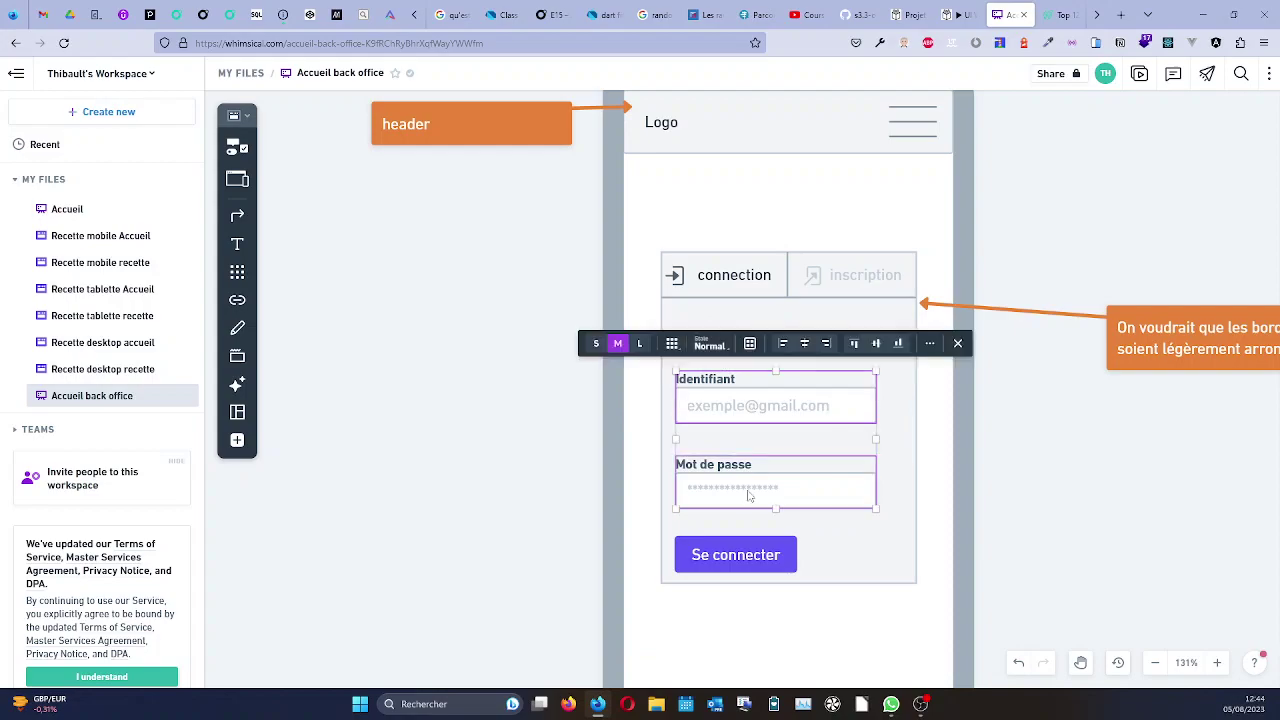
drag(748, 490, 753, 453)
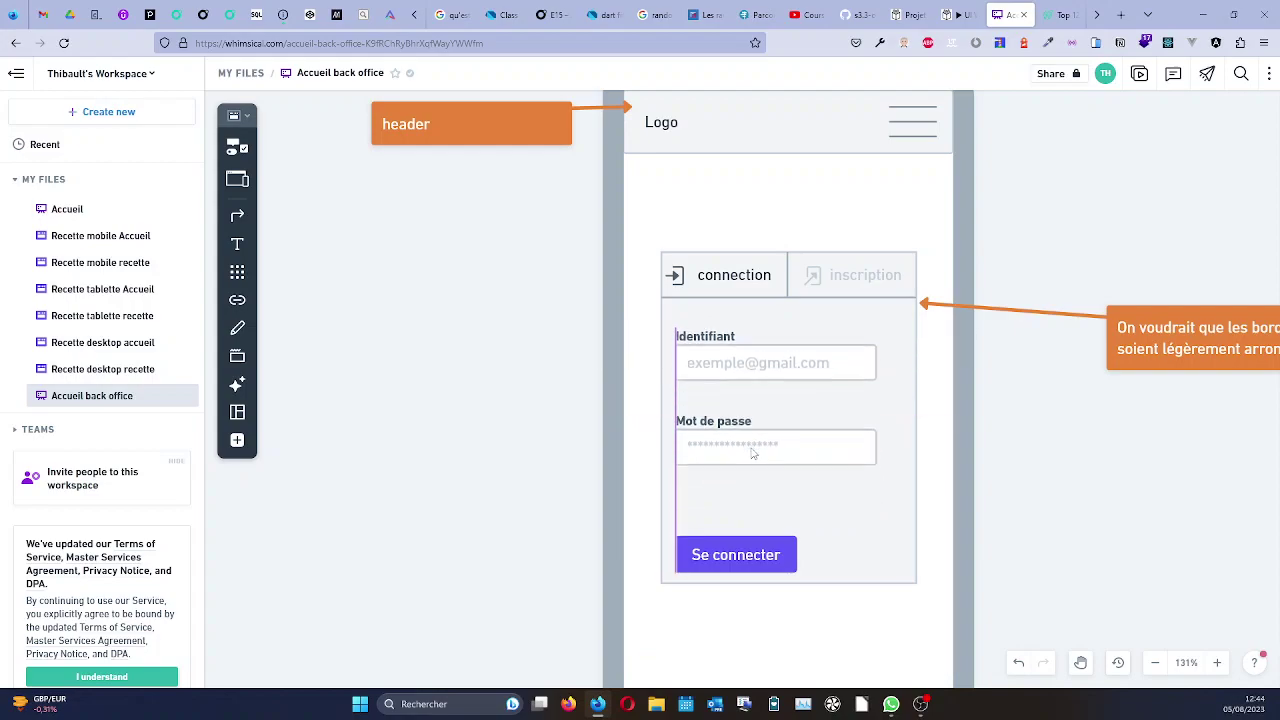
click(748, 549)
drag(748, 549, 745, 530)
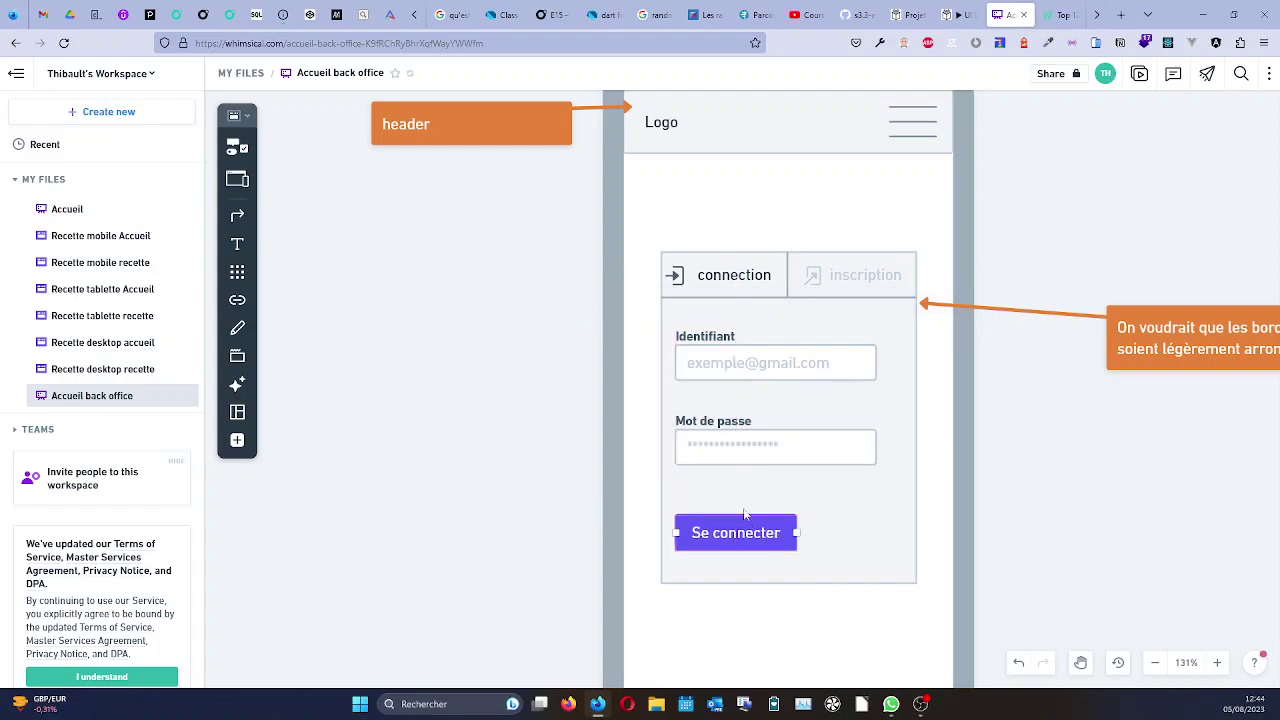
click(820, 413)
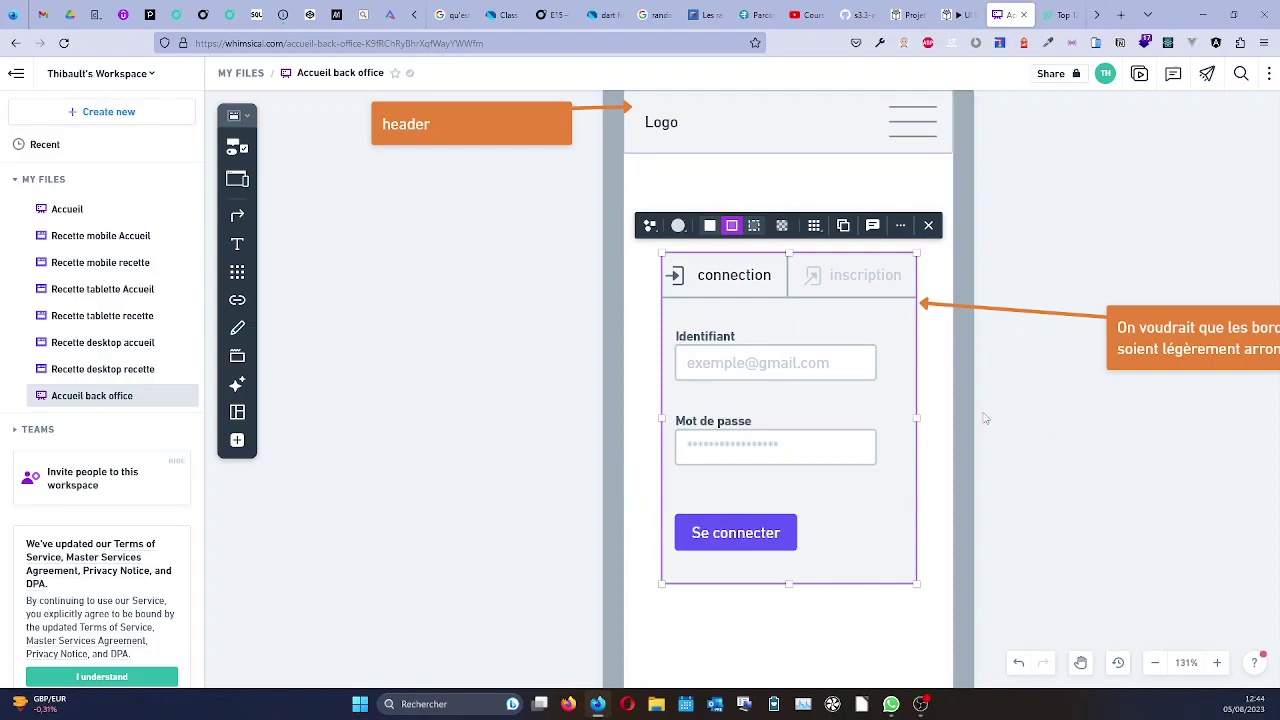
scroll(985, 418, down, 3)
Place a Link below the footer divider labelled 'Portefolio' followed by the author's name.
click(1024, 430)
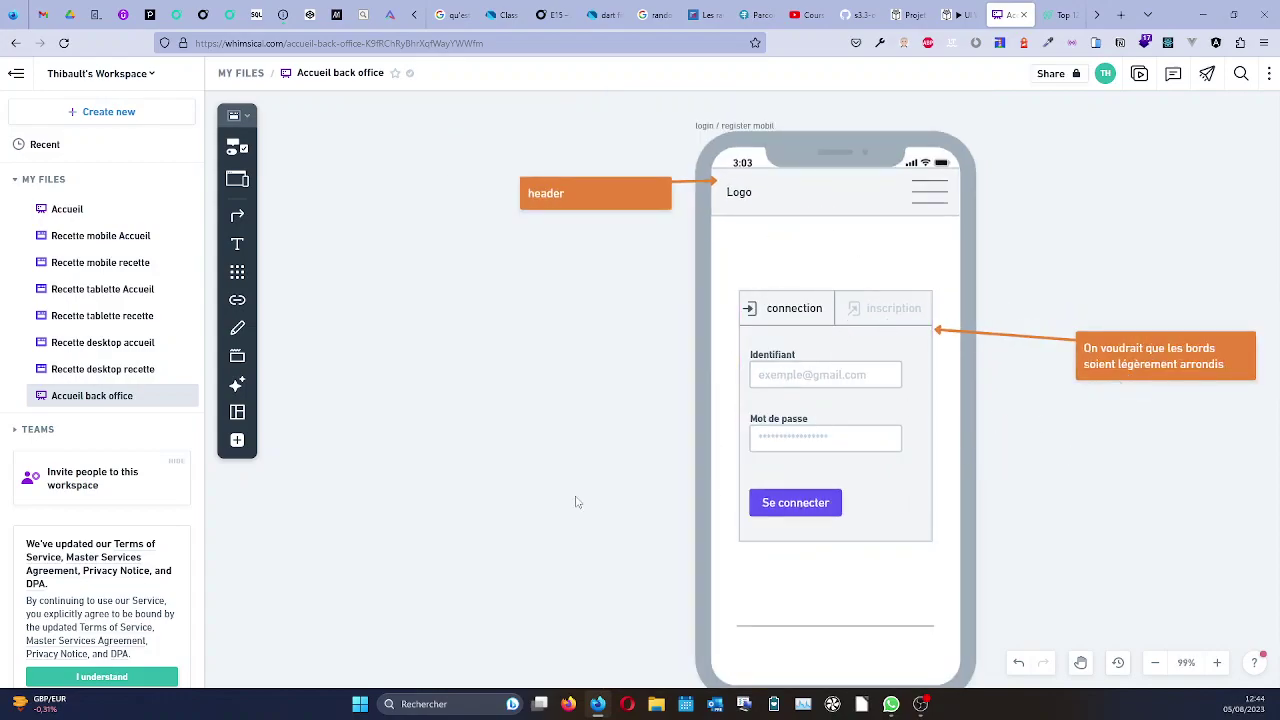
scroll(588, 459, down, 1)
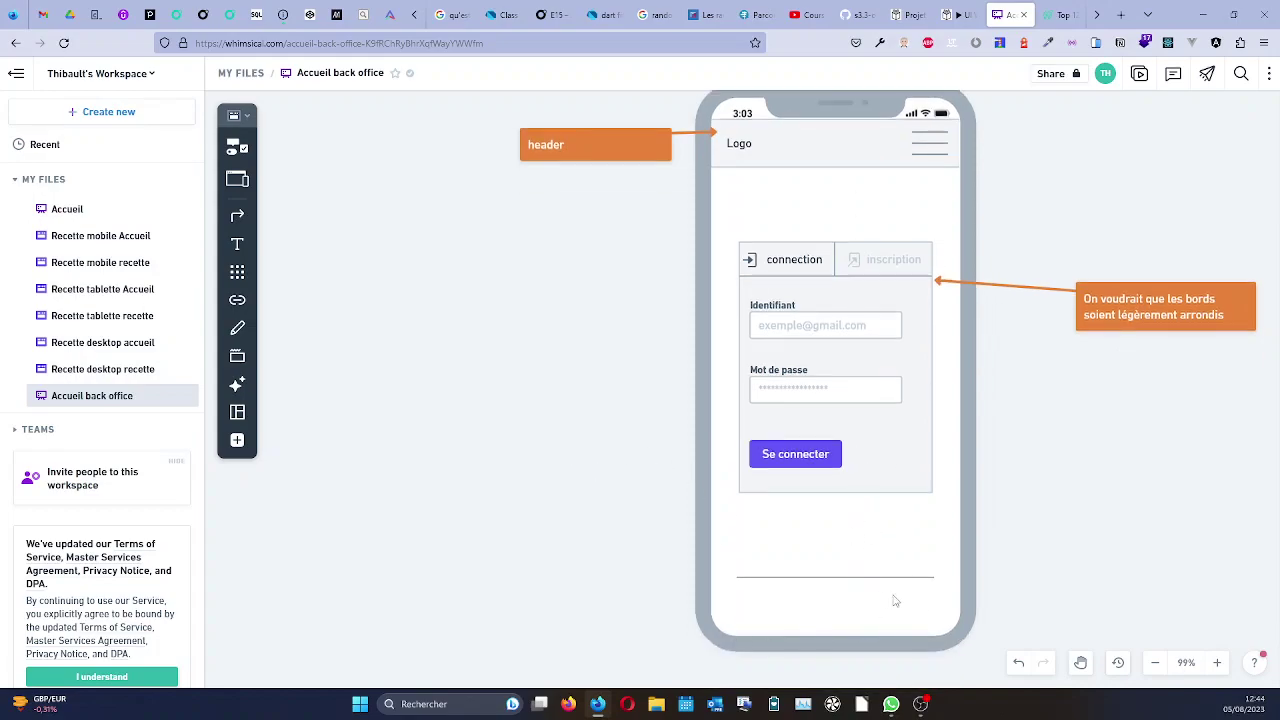
click(238, 147)
text(link)
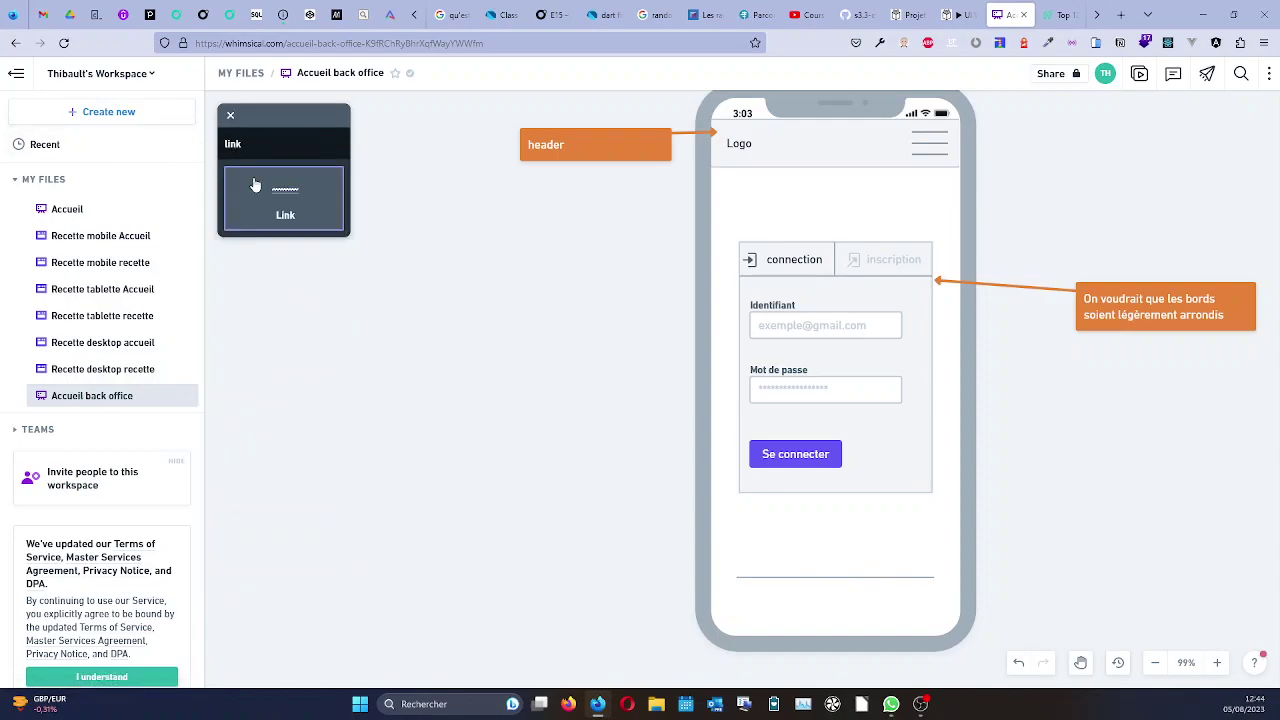
click(285, 200)
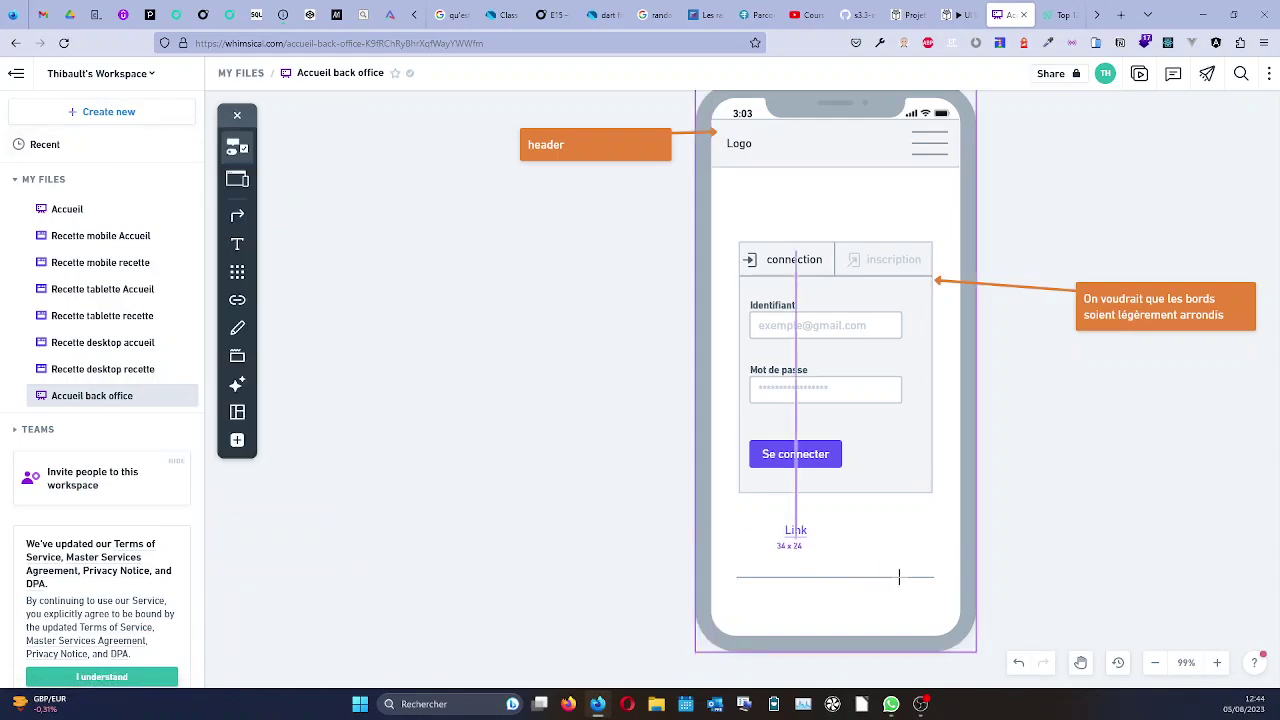
click(822, 582)
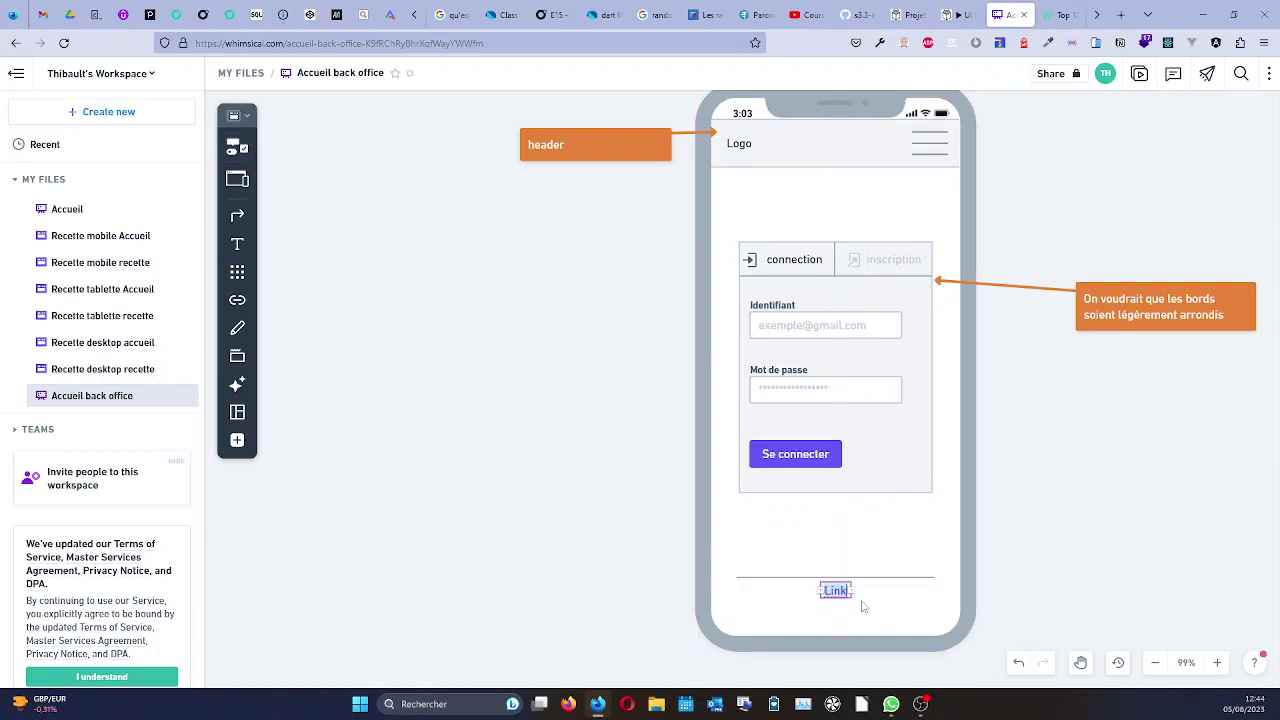
text(Porte)
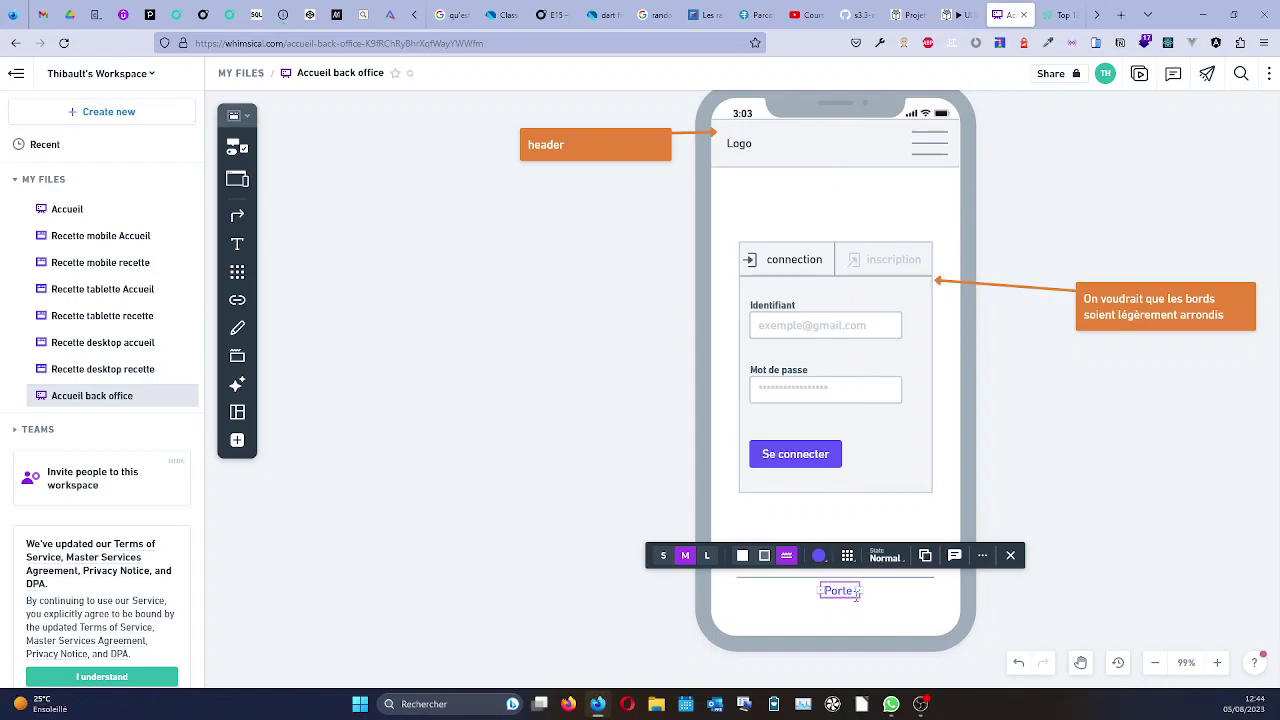
text(folio T)
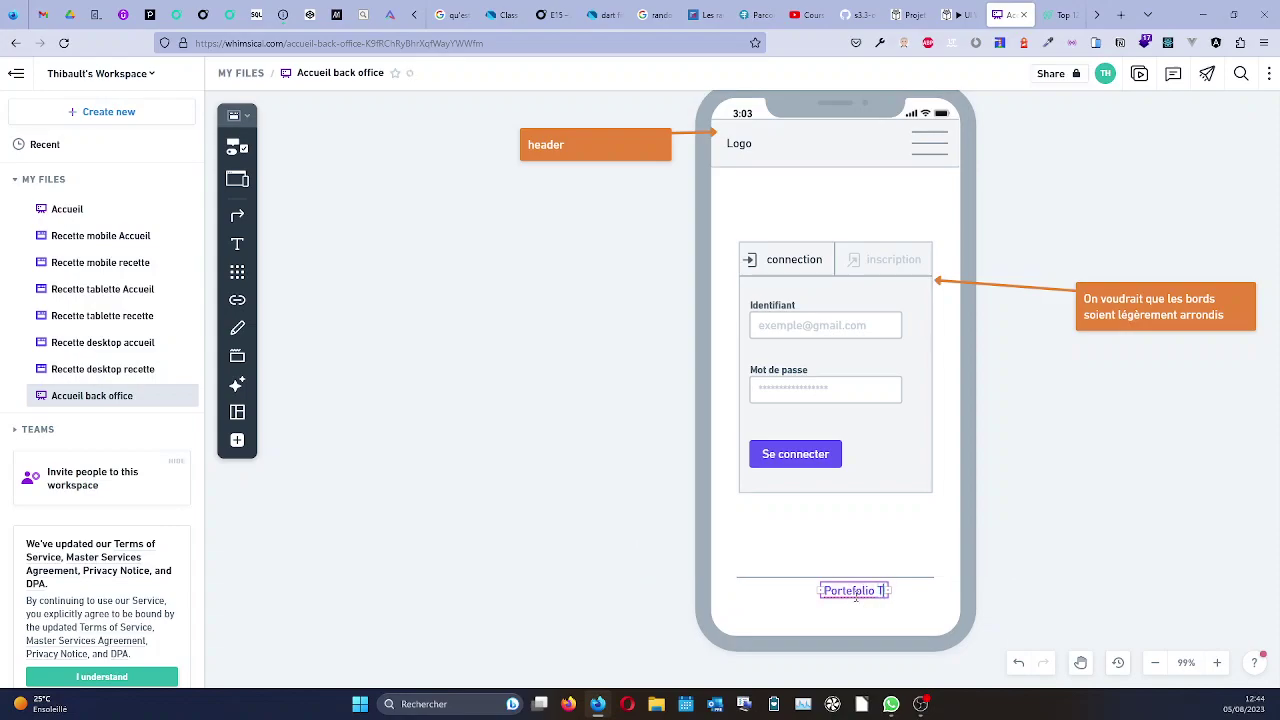
text(hibault PERO)
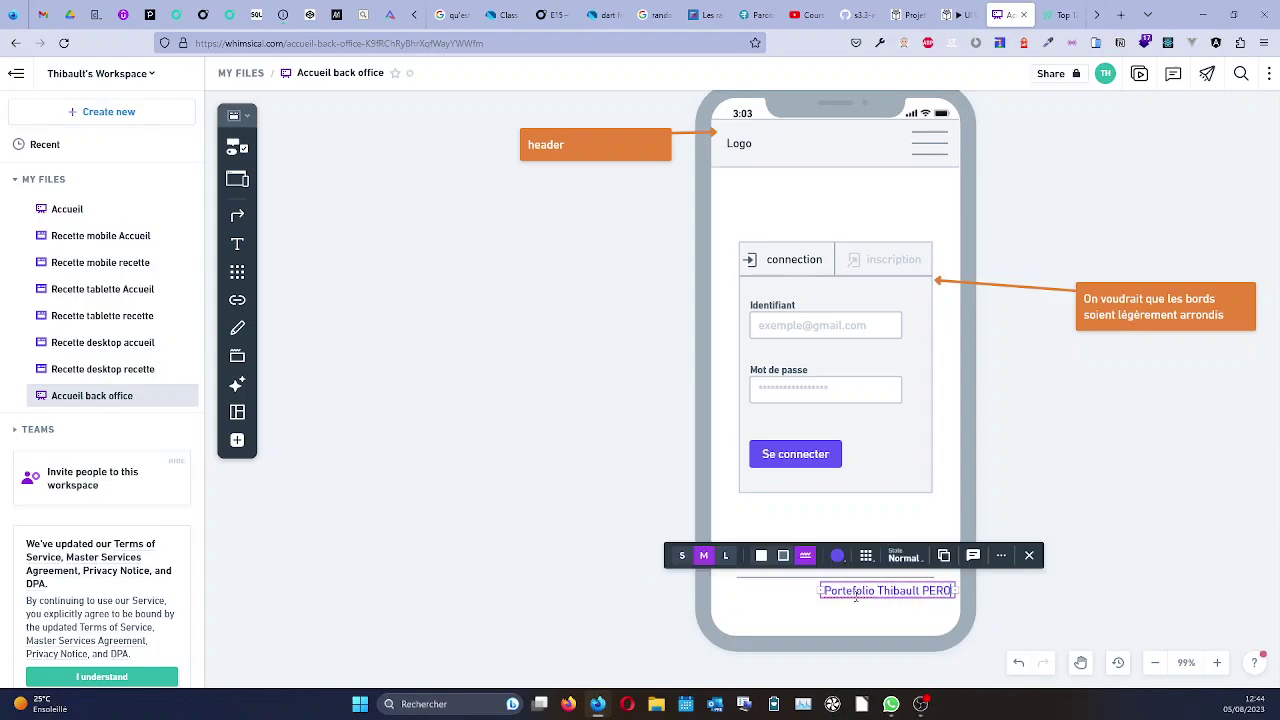
text(NNO)
Trim the portfolio link label, centre it under the divider and colour it grey.
key(BackSpace)
key(BackSpace)
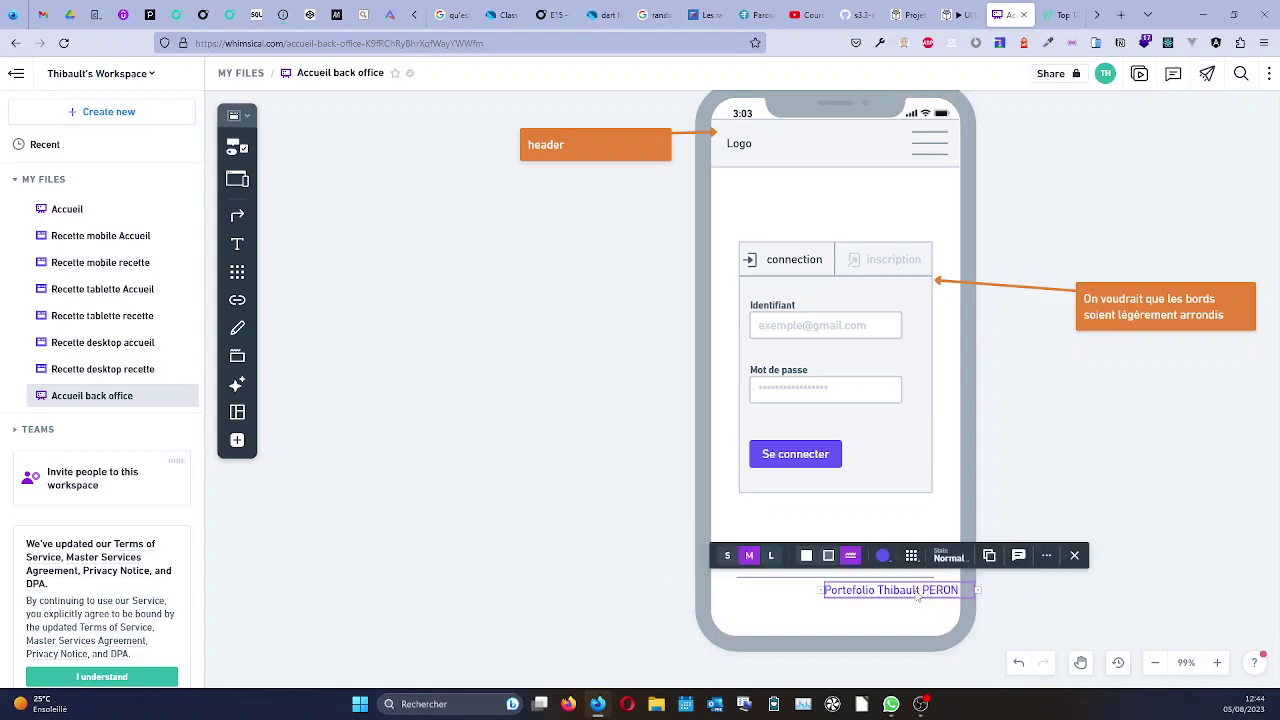
drag(918, 595, 856, 592)
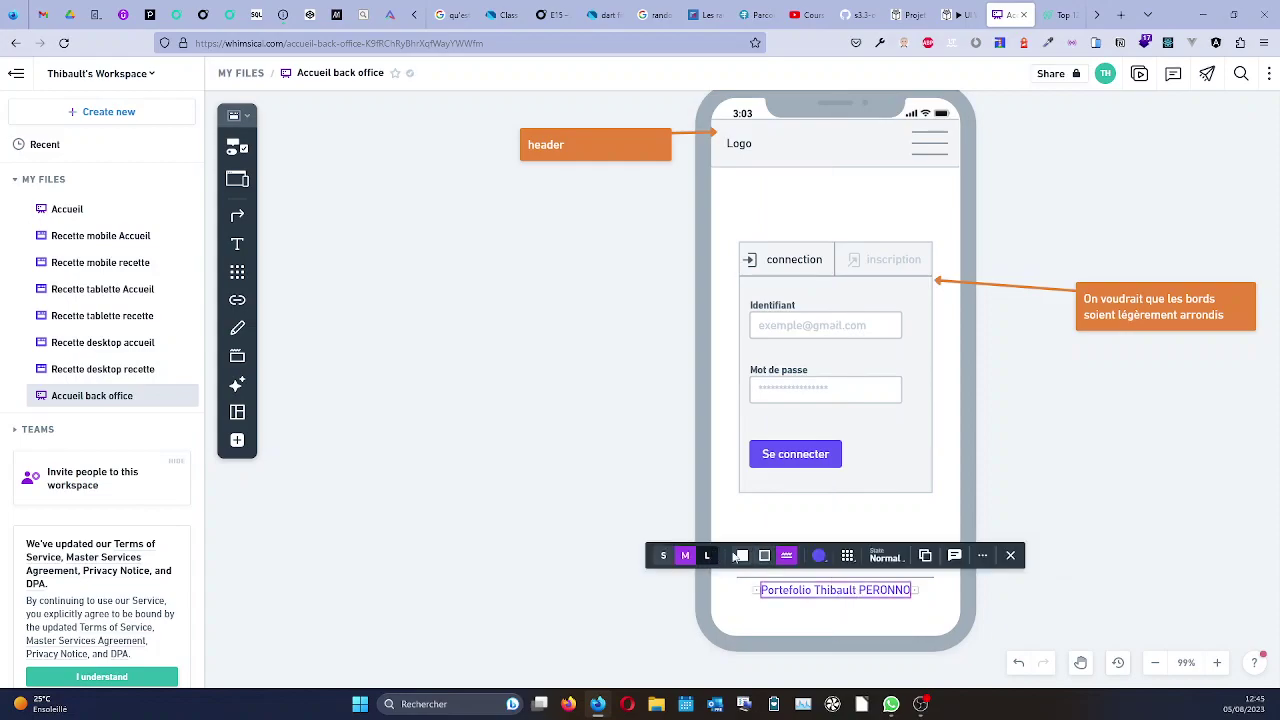
click(819, 555)
click(828, 466)
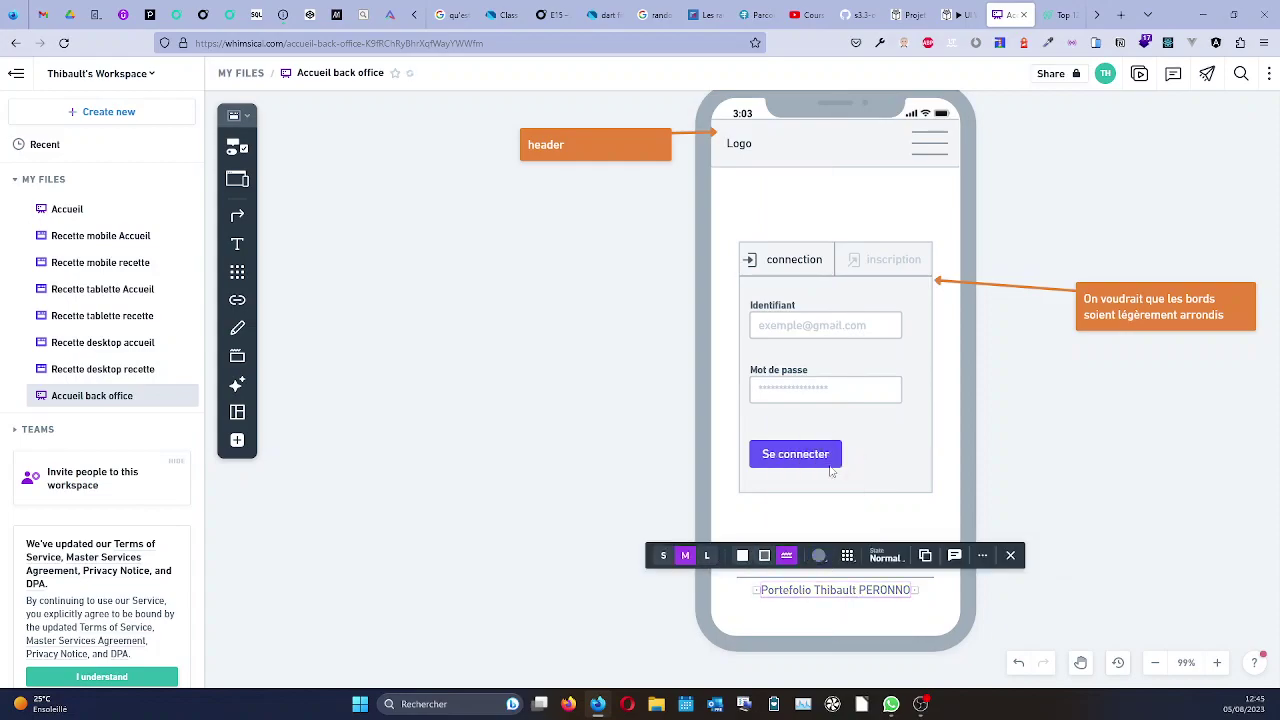
click(1098, 609)
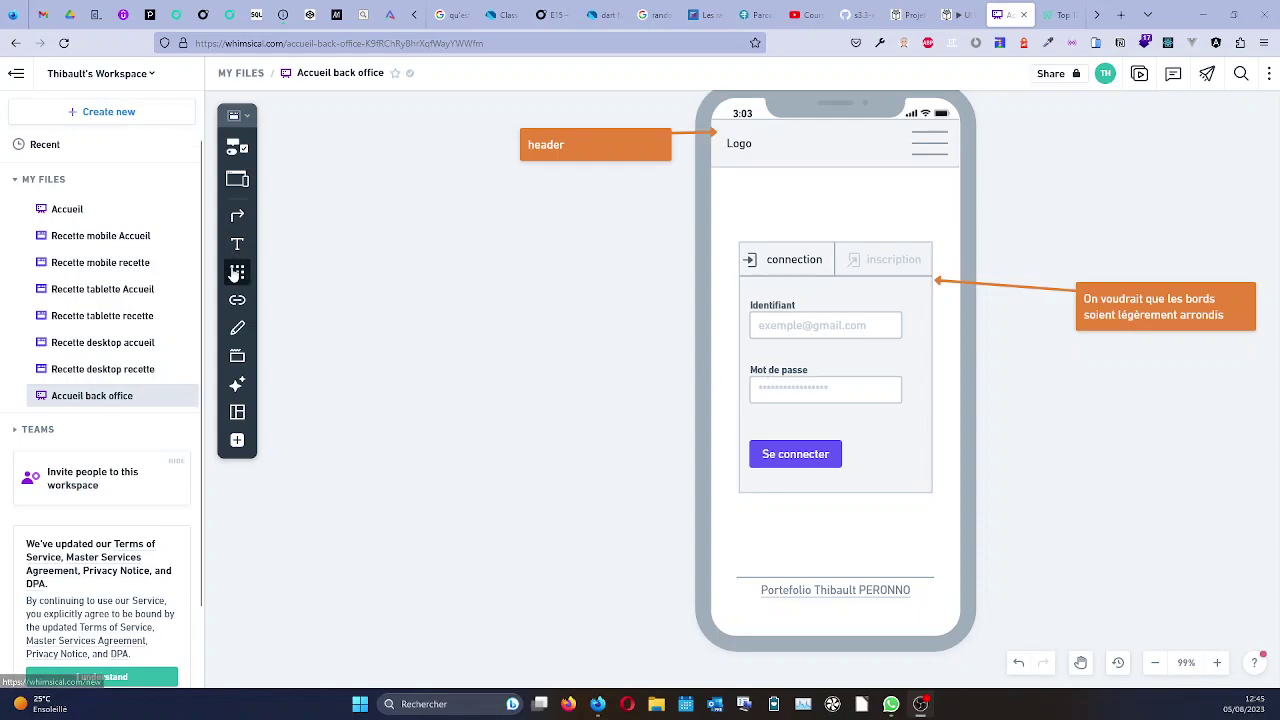
Place a GitHub icon, searched as 'GIT', below the portfolio link.
click(237, 272)
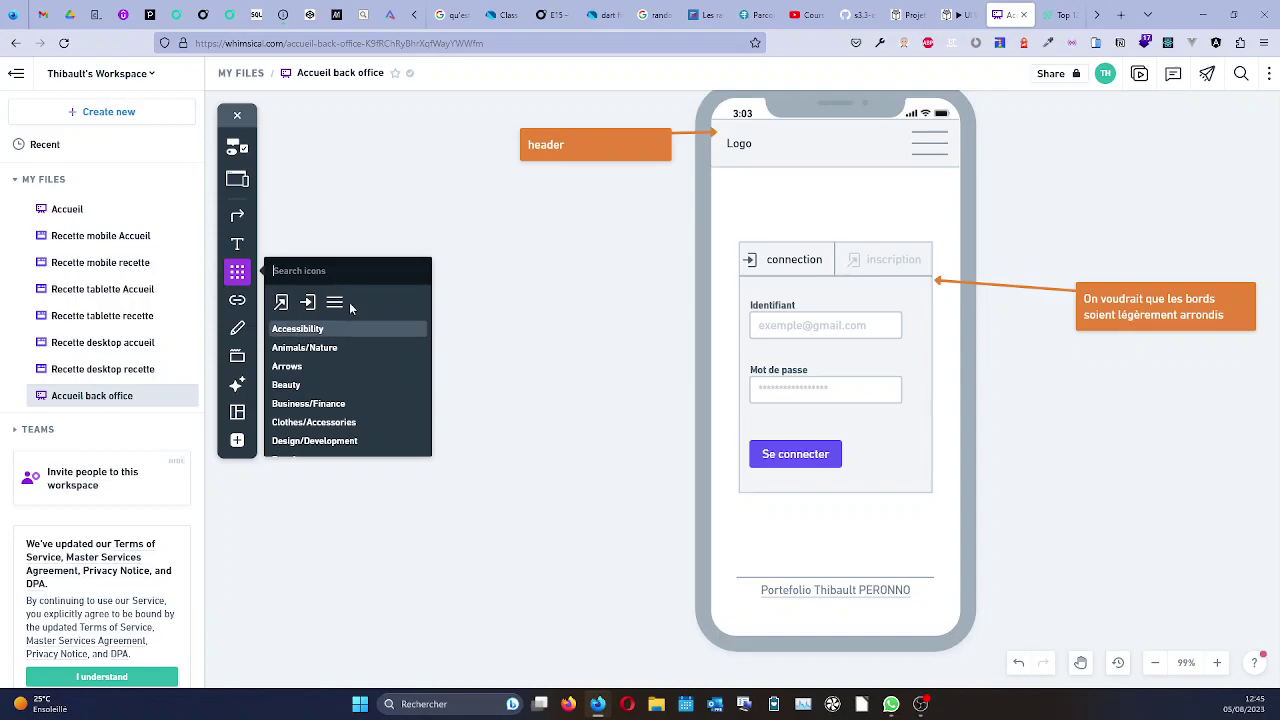
scroll(349, 366, down, 3)
scroll(349, 369, down, 2)
scroll(349, 369, up, 5)
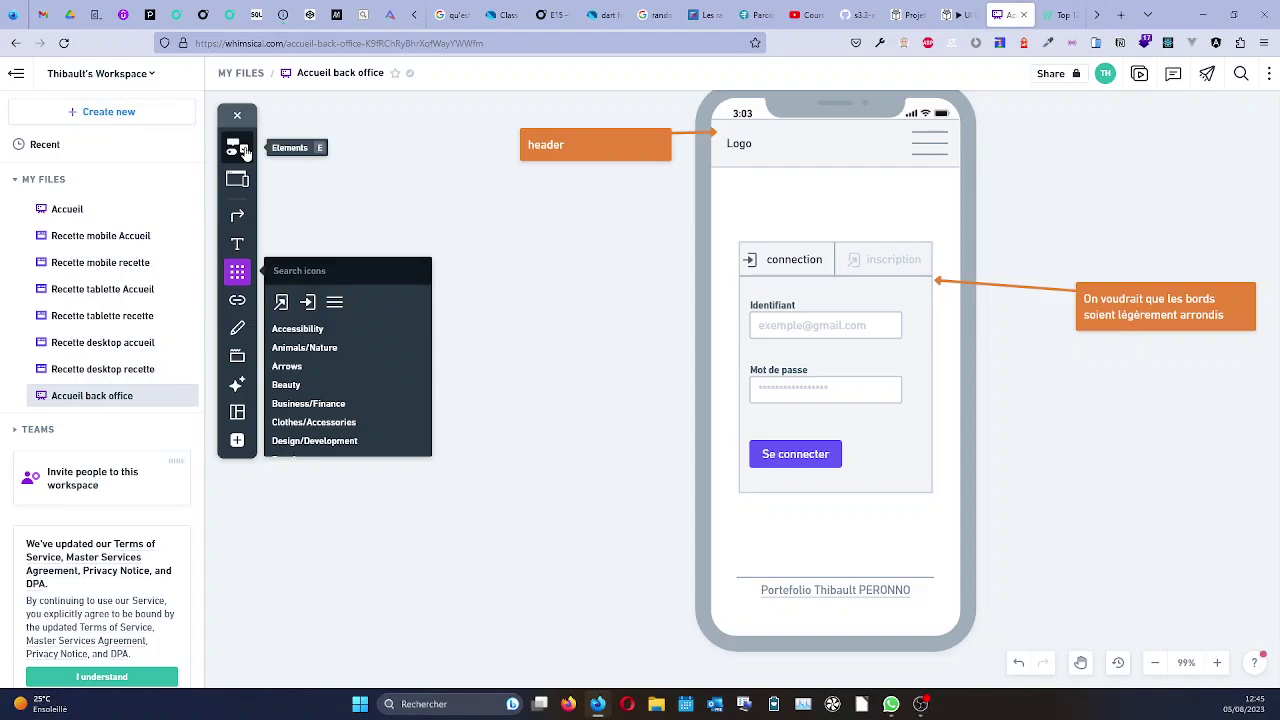
click(241, 148)
scroll(316, 341, down, 5)
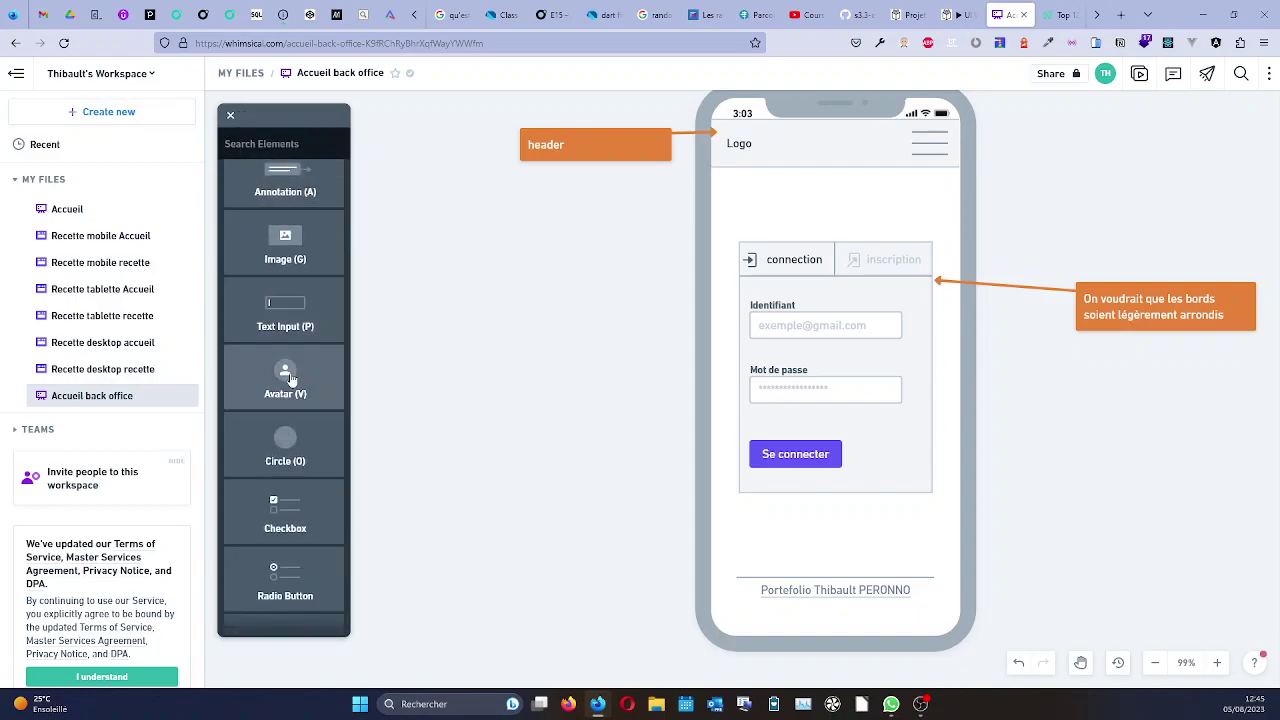
click(231, 119)
click(238, 272)
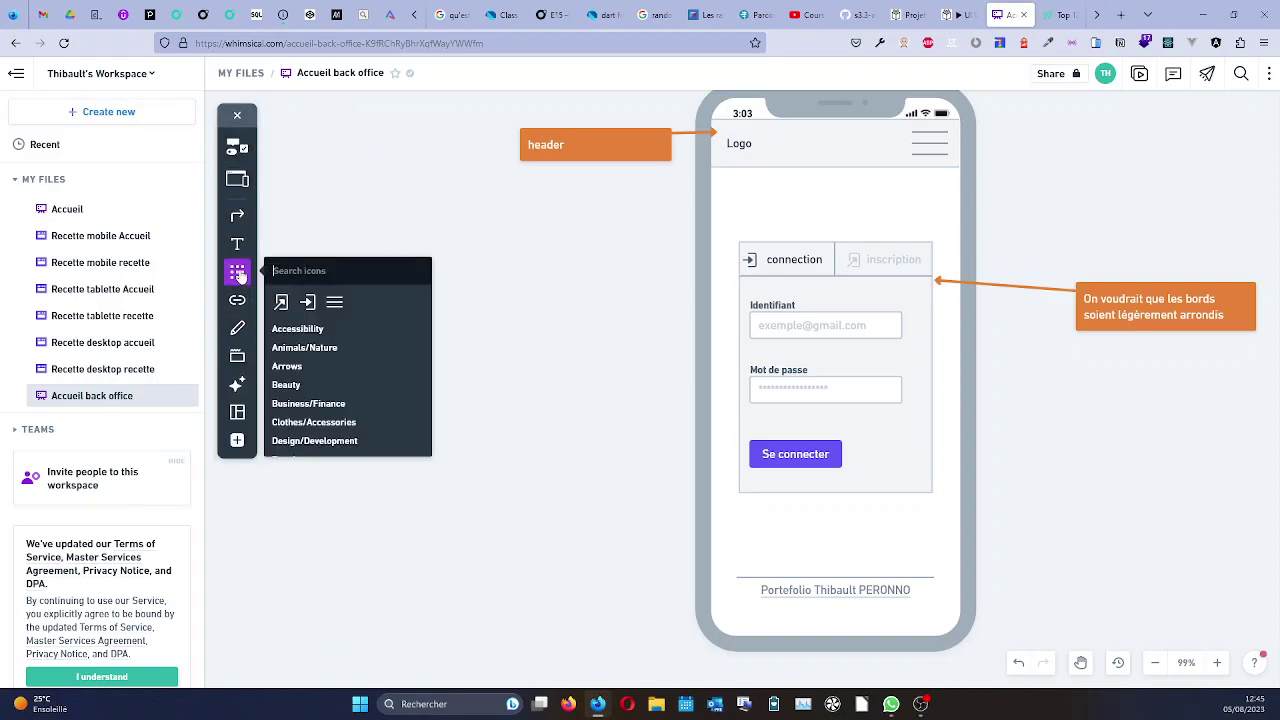
text(GIT)
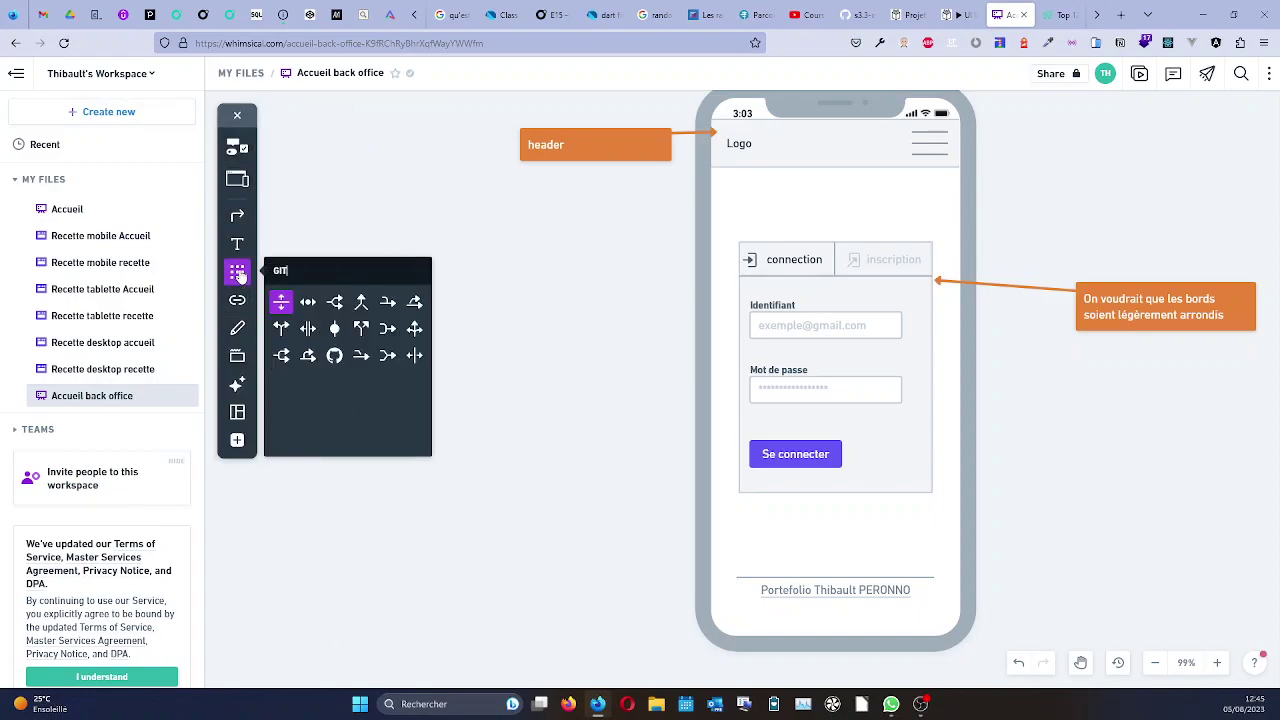
click(334, 355)
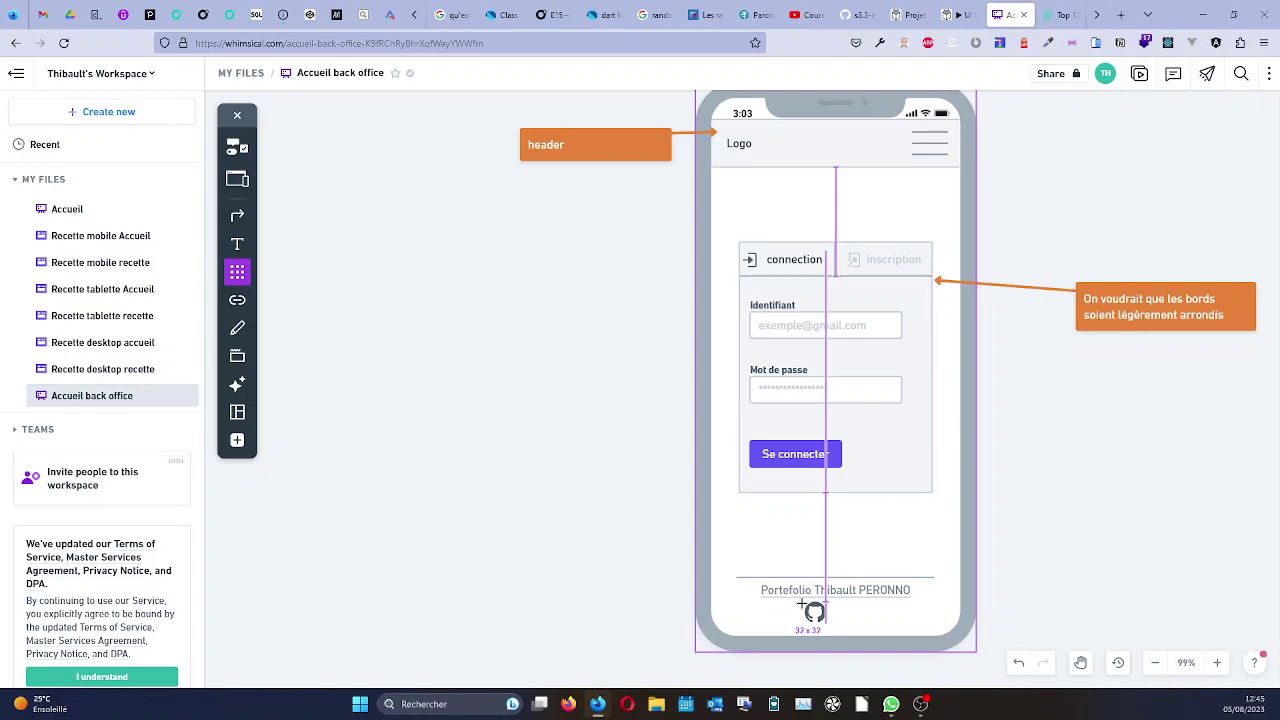
click(801, 603)
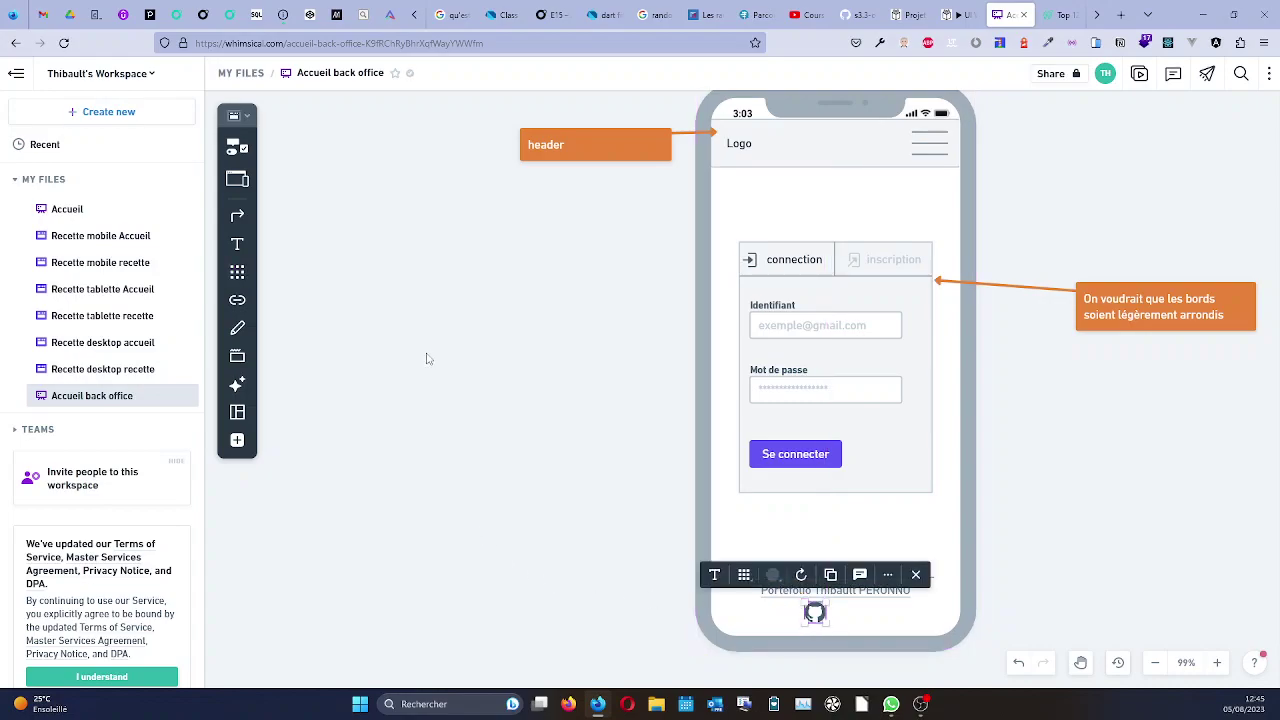
Add a LinkedIn icon beside GitHub, group the two icons and centre the group.
click(240, 275)
text(LINKE)
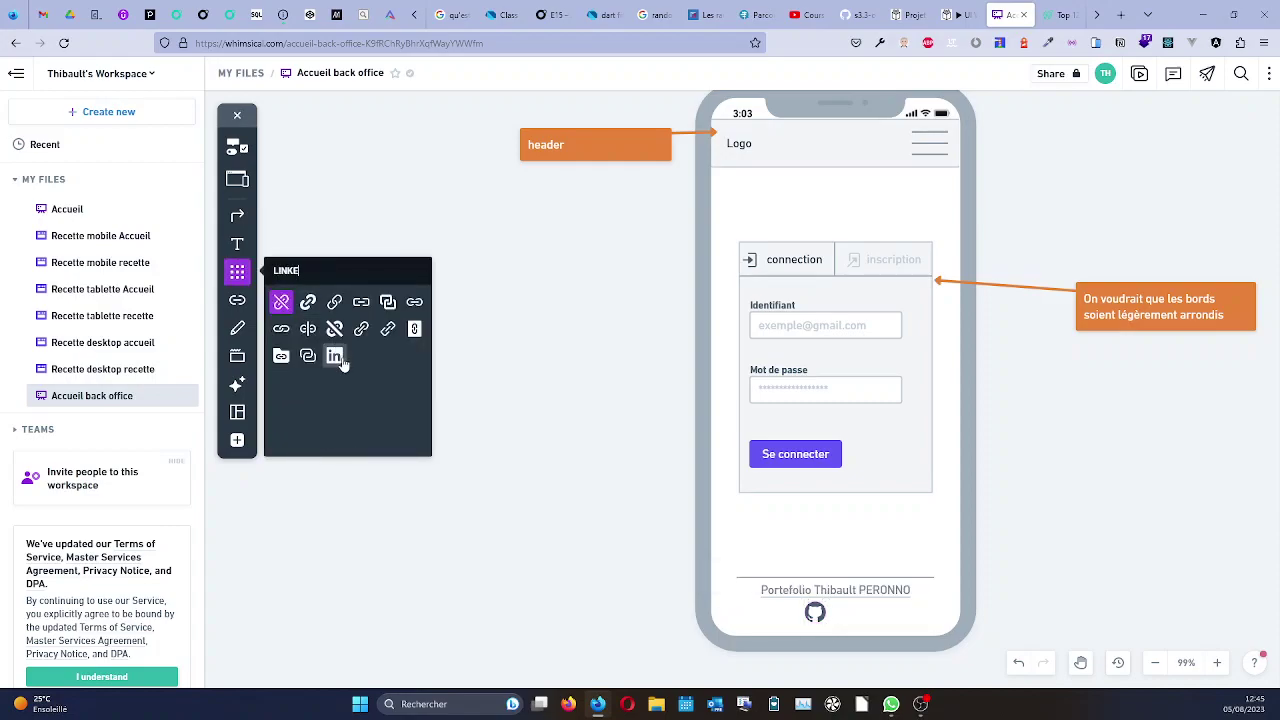
drag(334, 355, 844, 604)
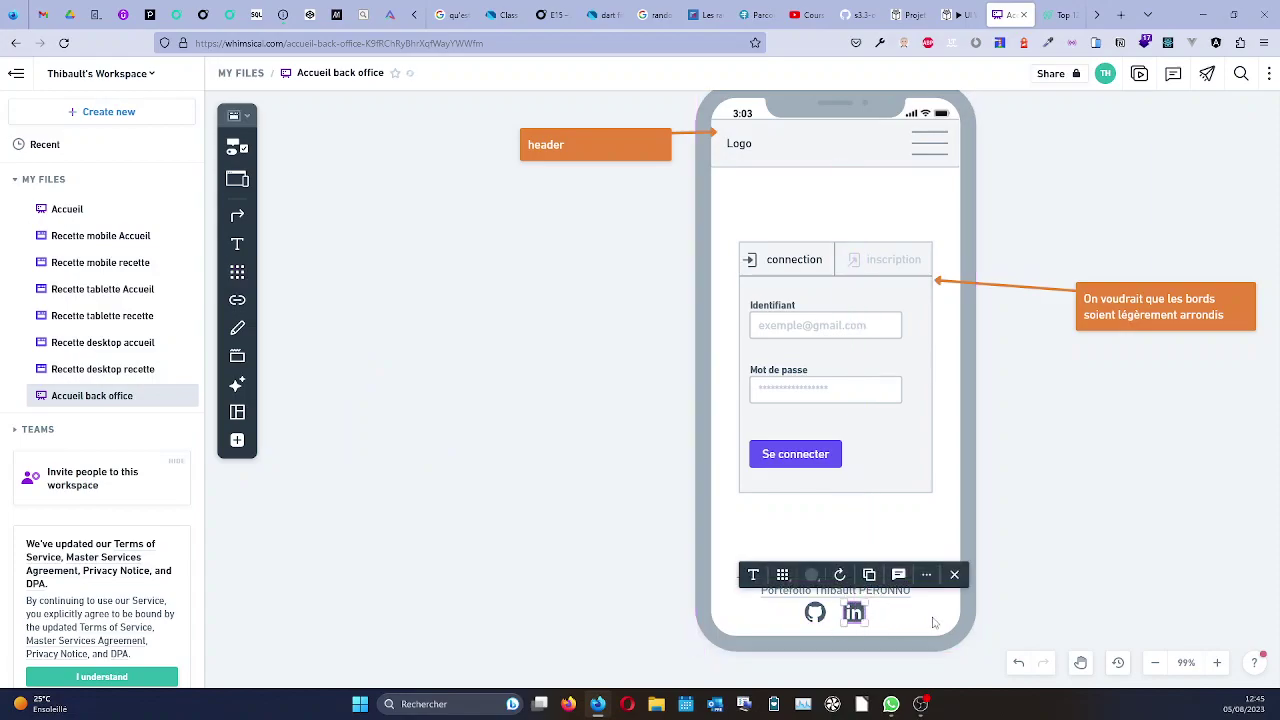
shift+click(816, 614)
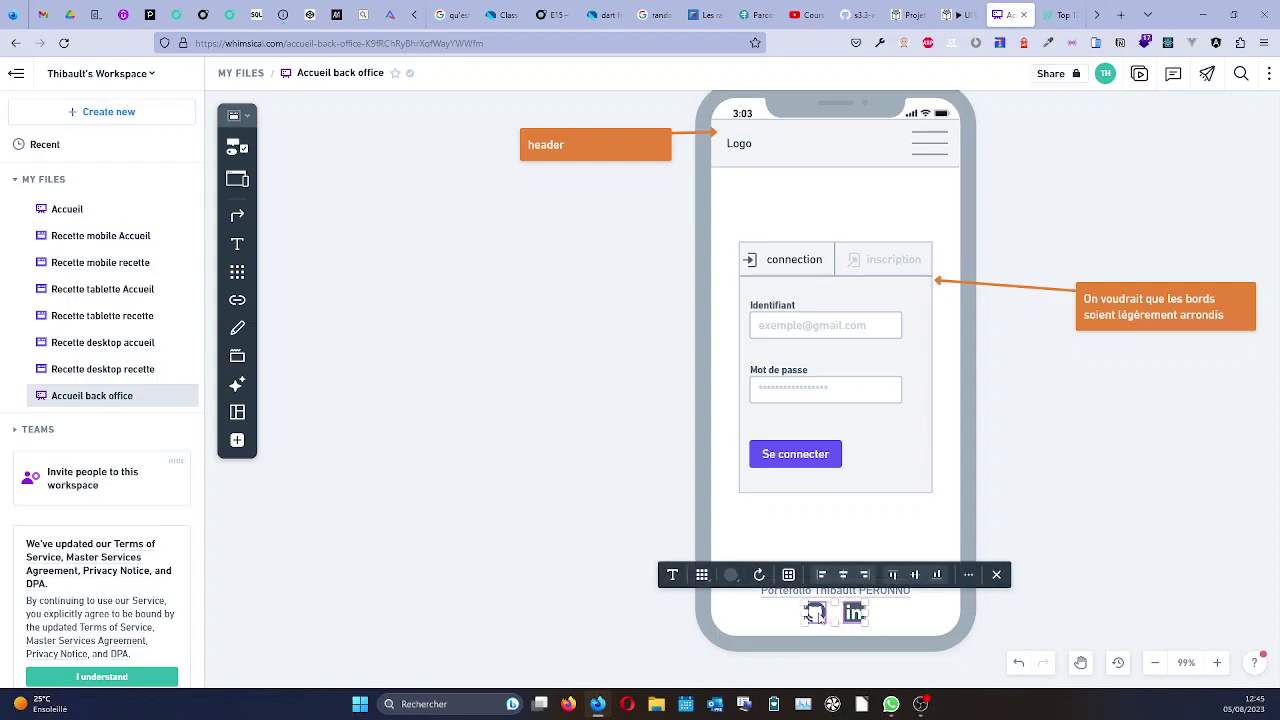
right_click(818, 612)
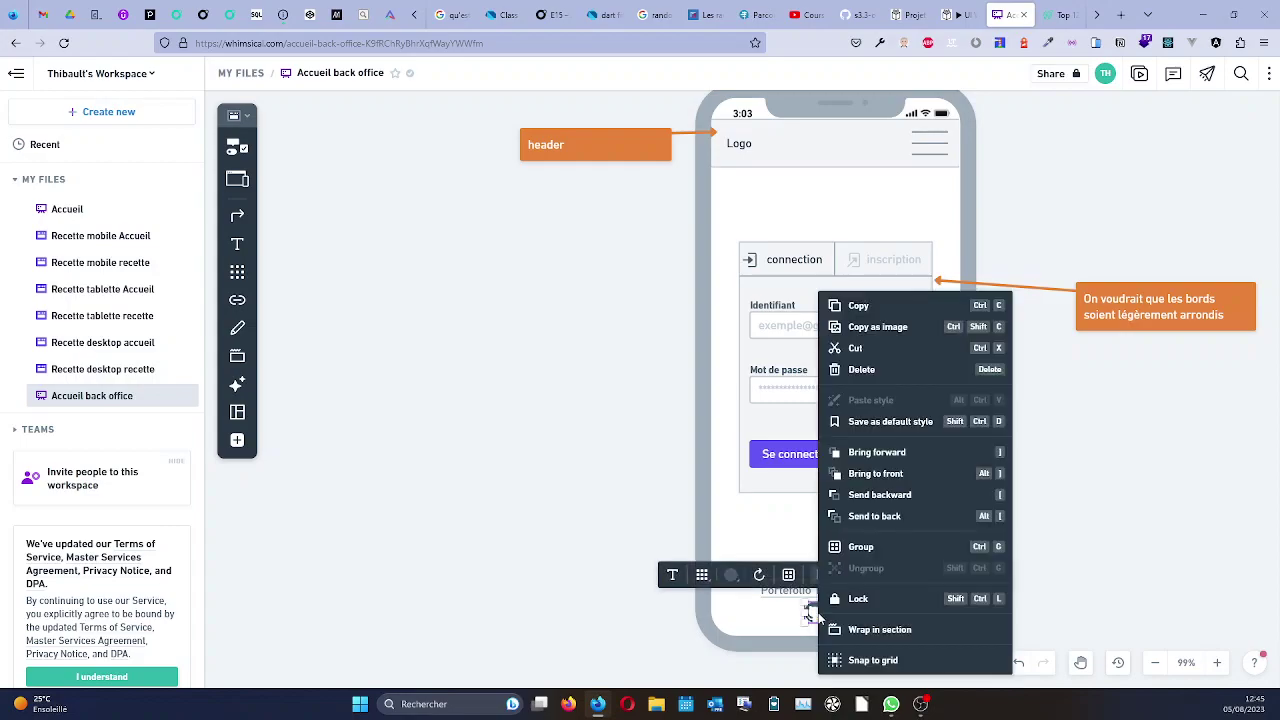
click(862, 547)
drag(850, 614, 842, 615)
Raise the footer divider line slightly above the portfolio link.
click(1027, 581)
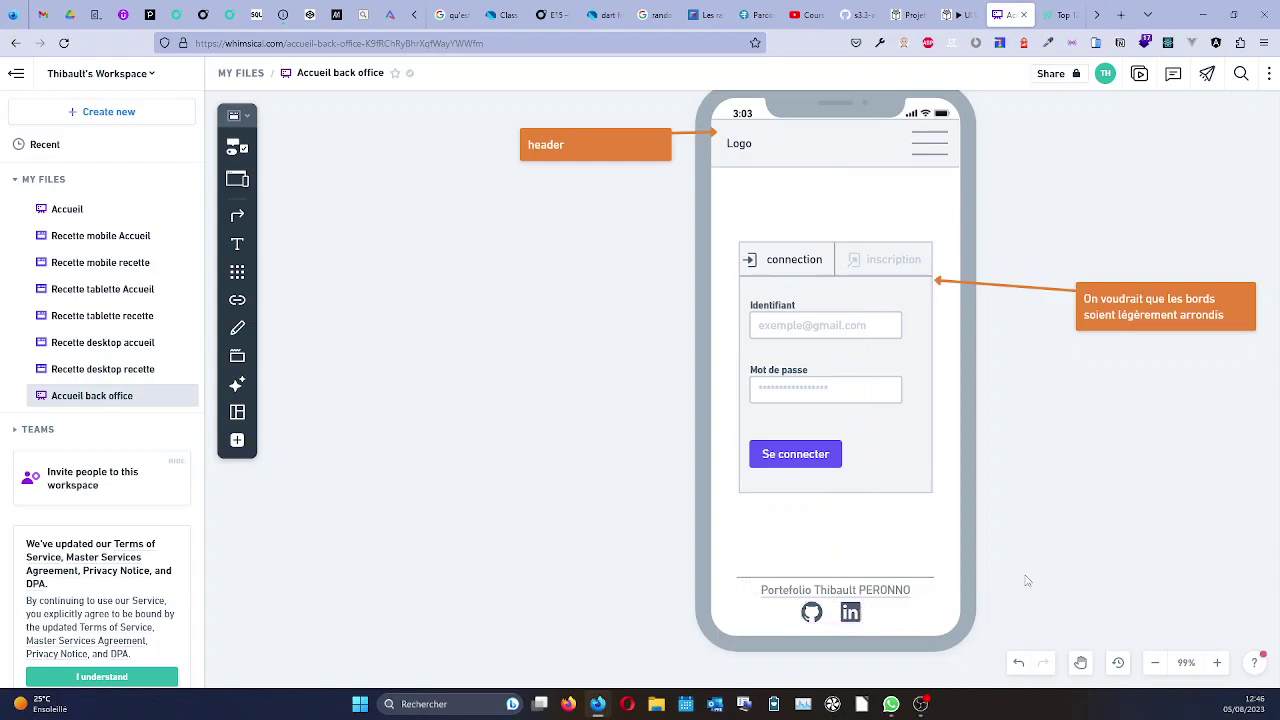
scroll(1005, 486, down, 3)
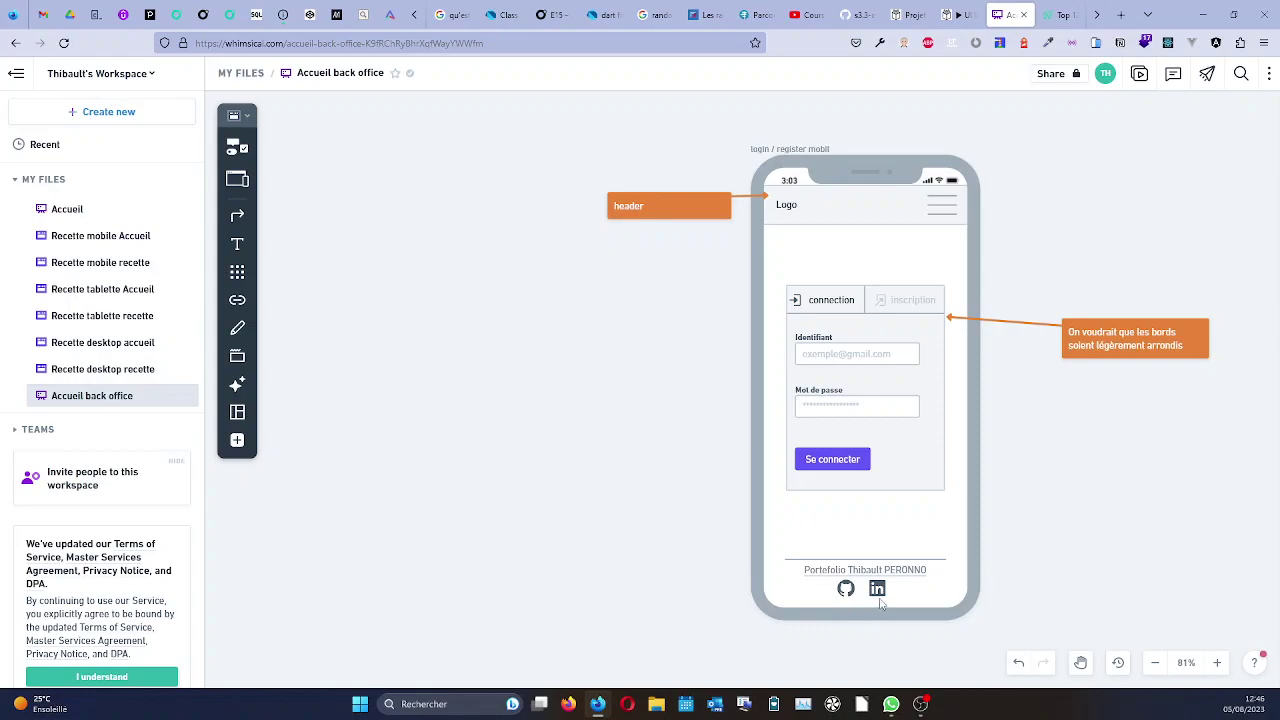
scroll(880, 603, up, 1)
scroll(880, 600, up, 1)
click(877, 554)
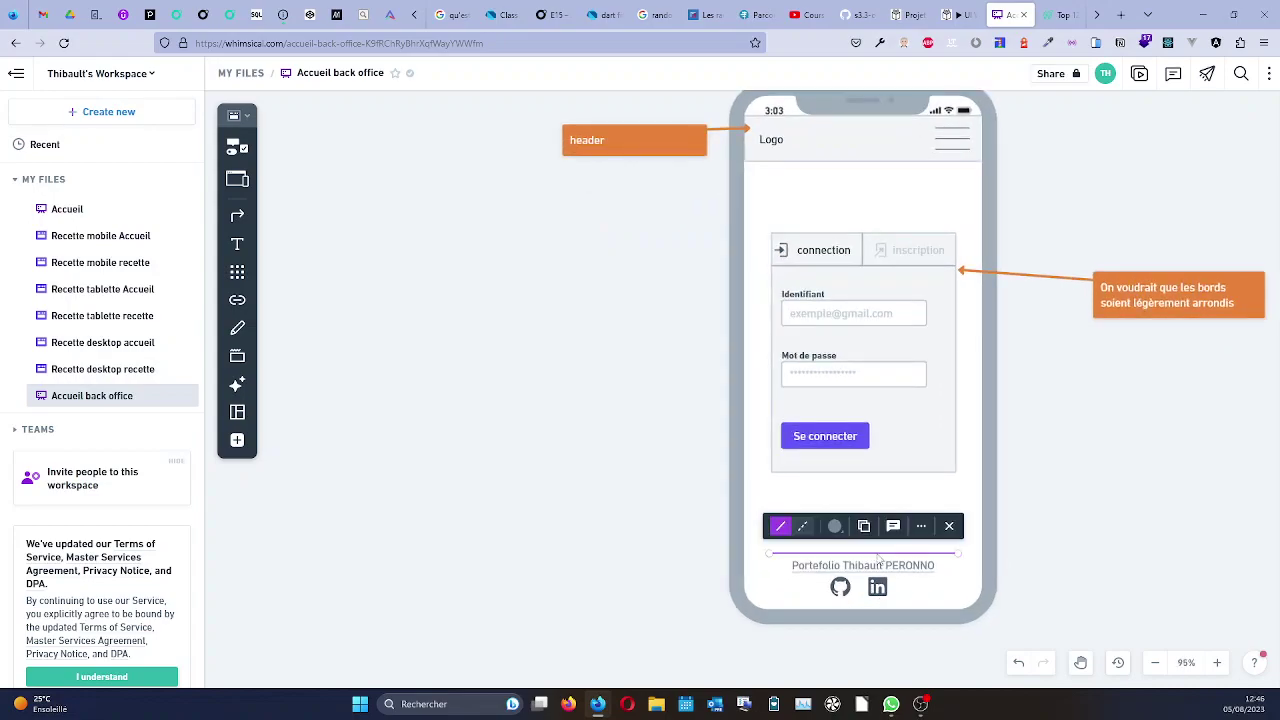
drag(879, 556, 879, 567)
click(880, 568)
click(1025, 558)
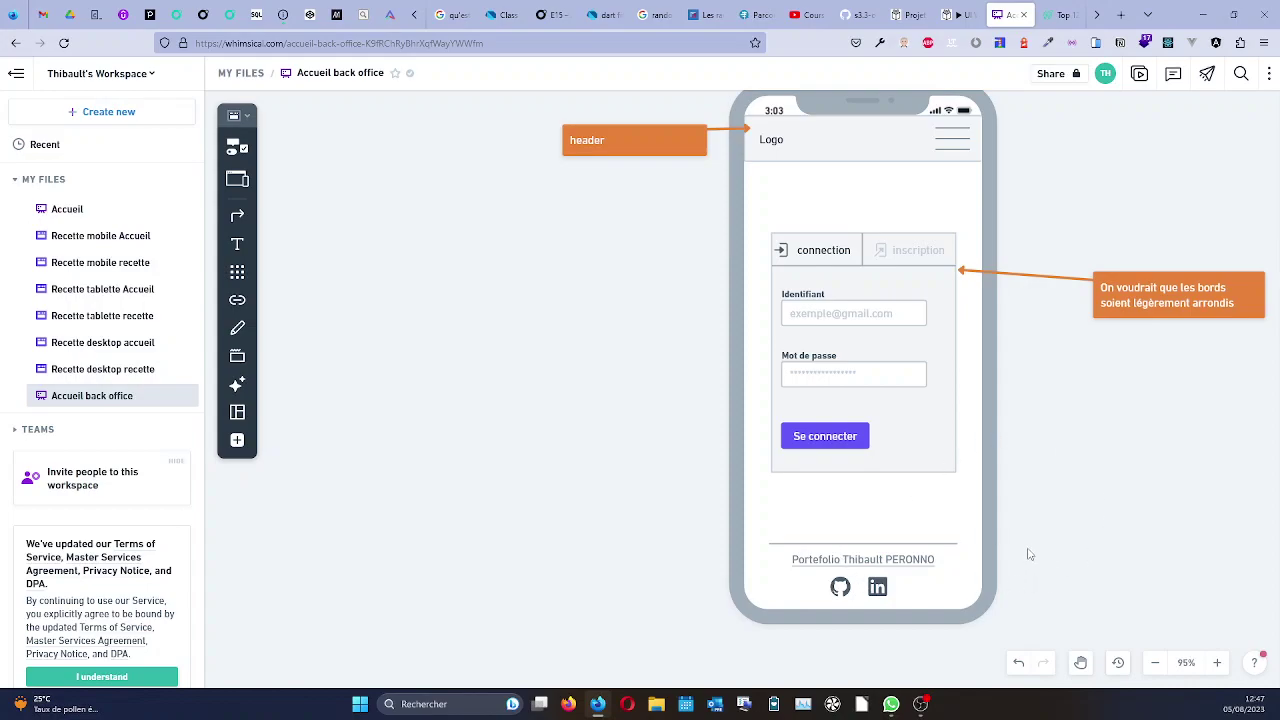
Adjust the footer divider's right endpoint to lengthen the line.
click(849, 545)
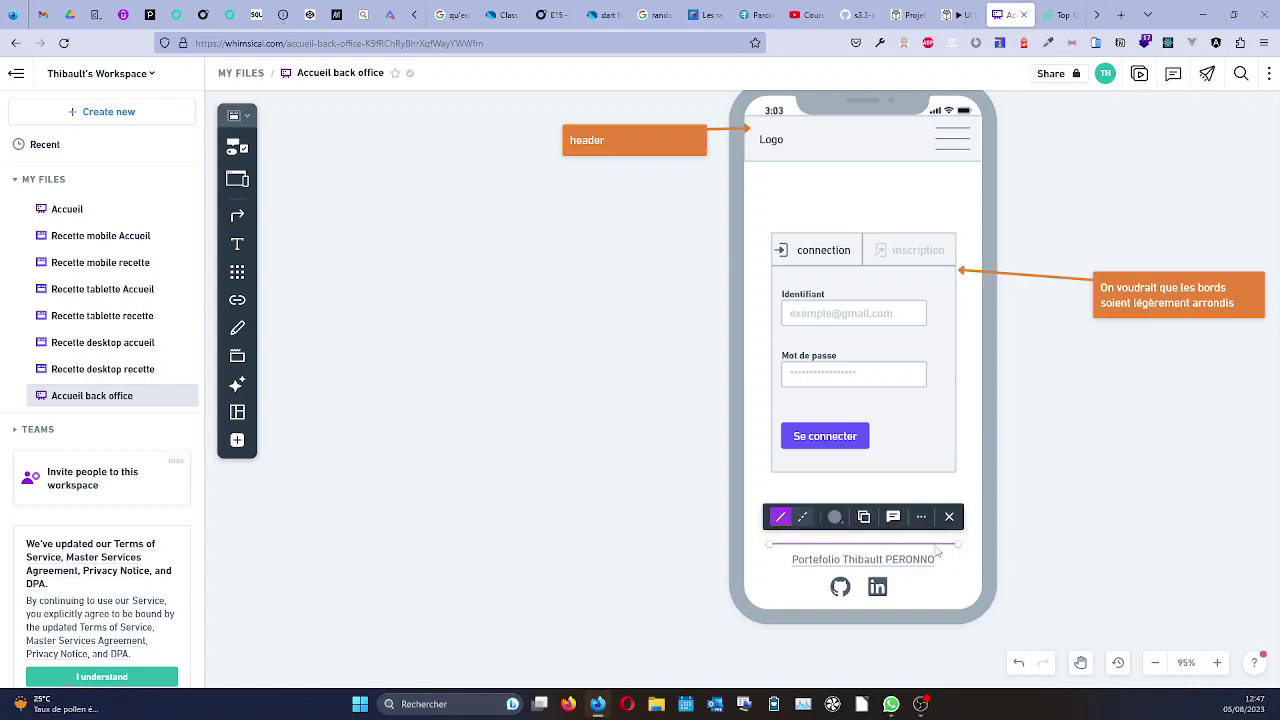
drag(957, 544, 925, 548)
click(1069, 523)
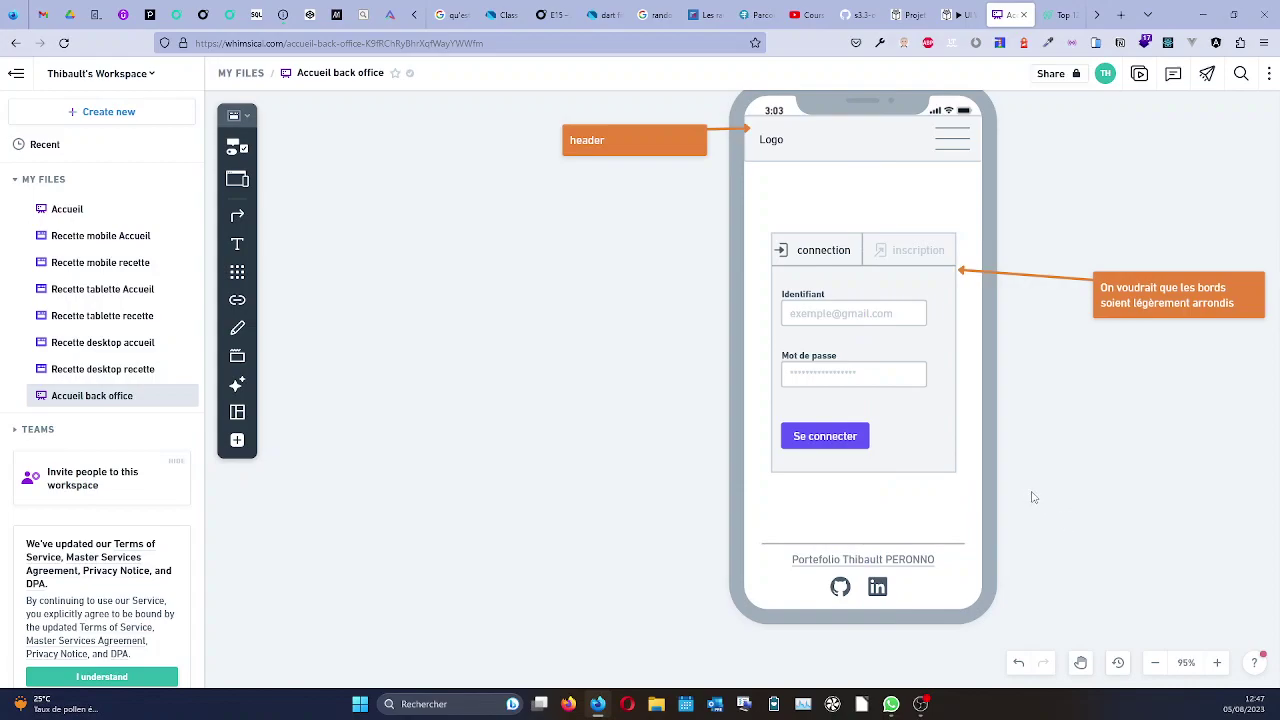
scroll(1034, 497, down, 2)
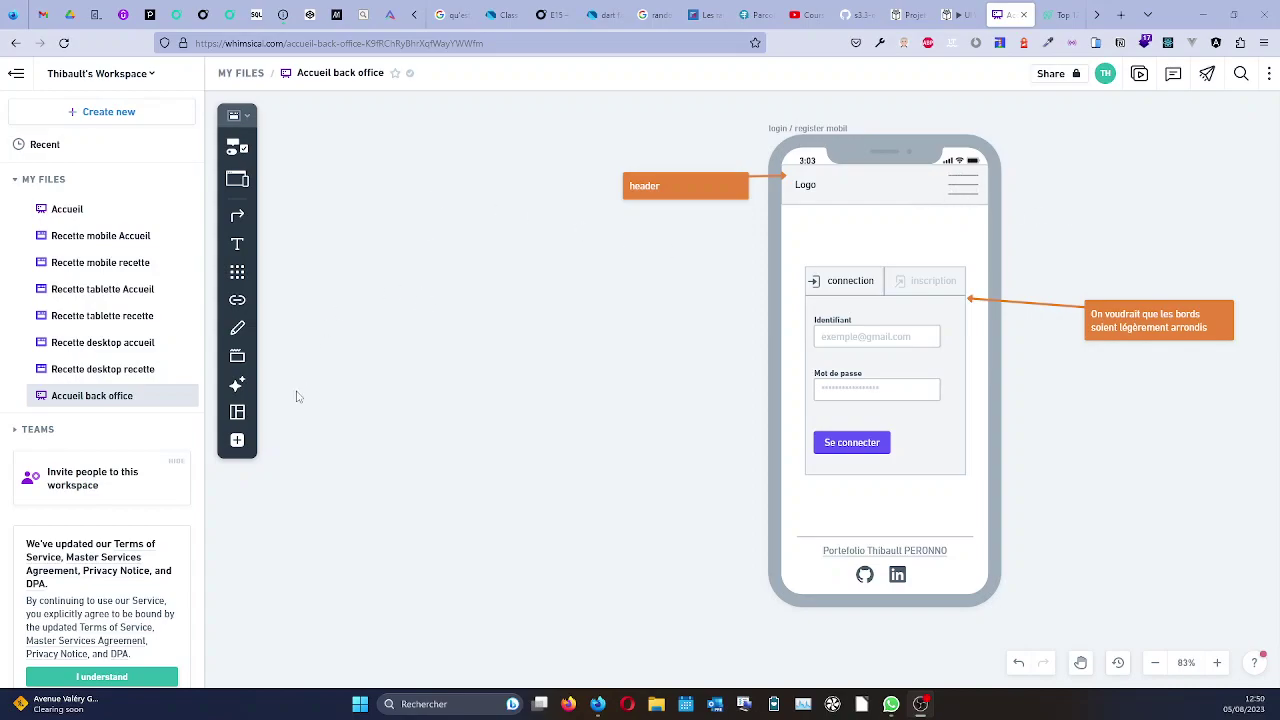
Add an orange 'menu' annotation pointing at the header's hamburger icon, sized to fit.
click(231, 160)
scroll(297, 400, down, 3)
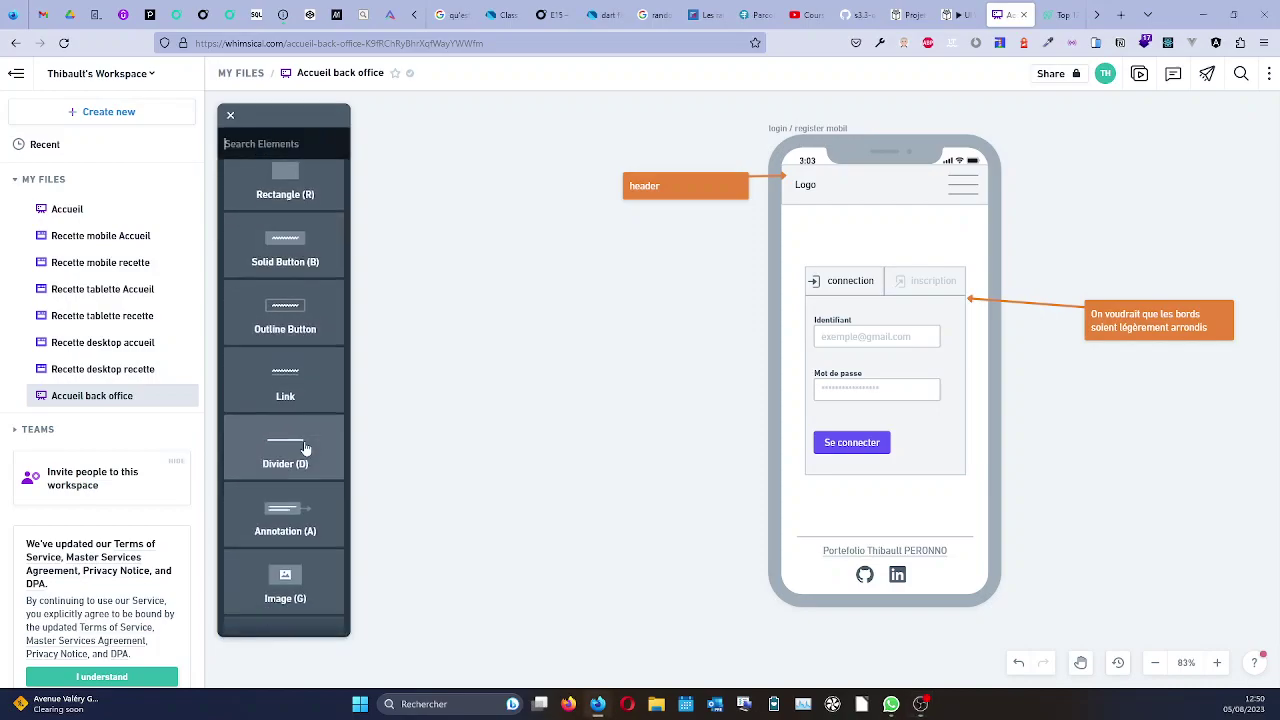
click(297, 399)
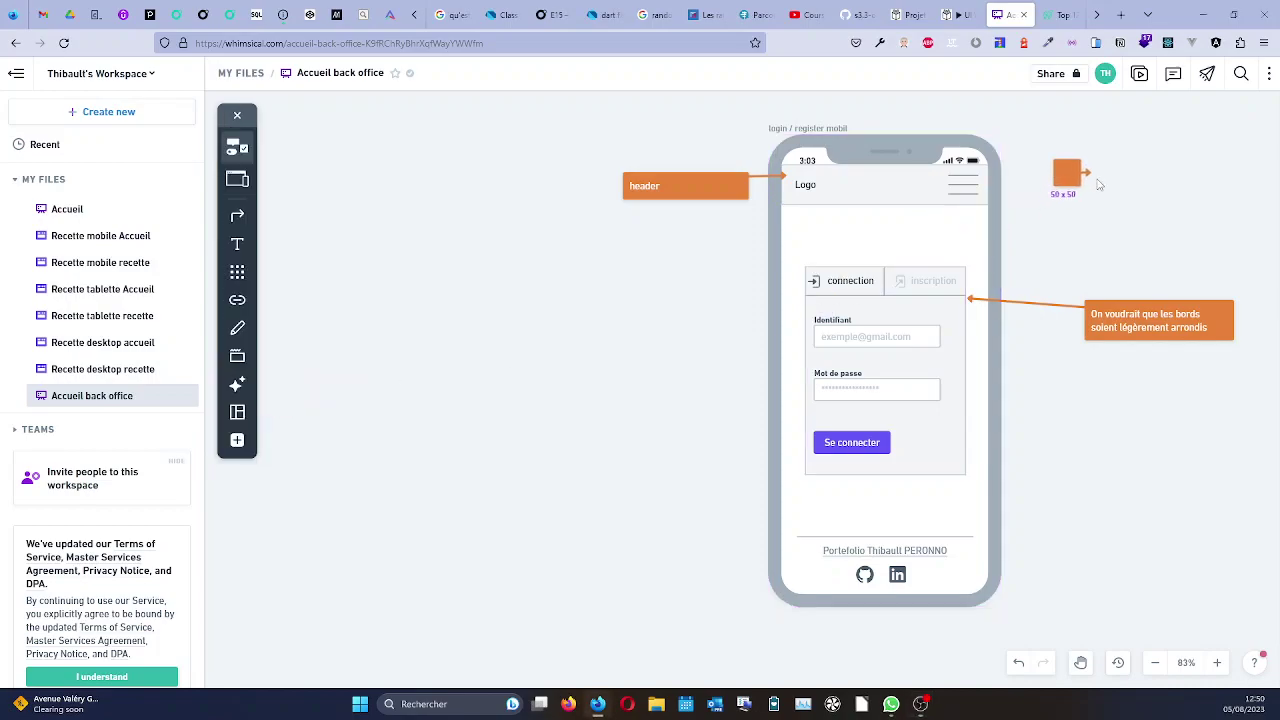
mouse_move(1097, 178)
mouse_down()
mouse_move(1046, 145)
mouse_move(981, 184)
mouse_up()
click(1080, 179)
drag(1087, 179, 1187, 179)
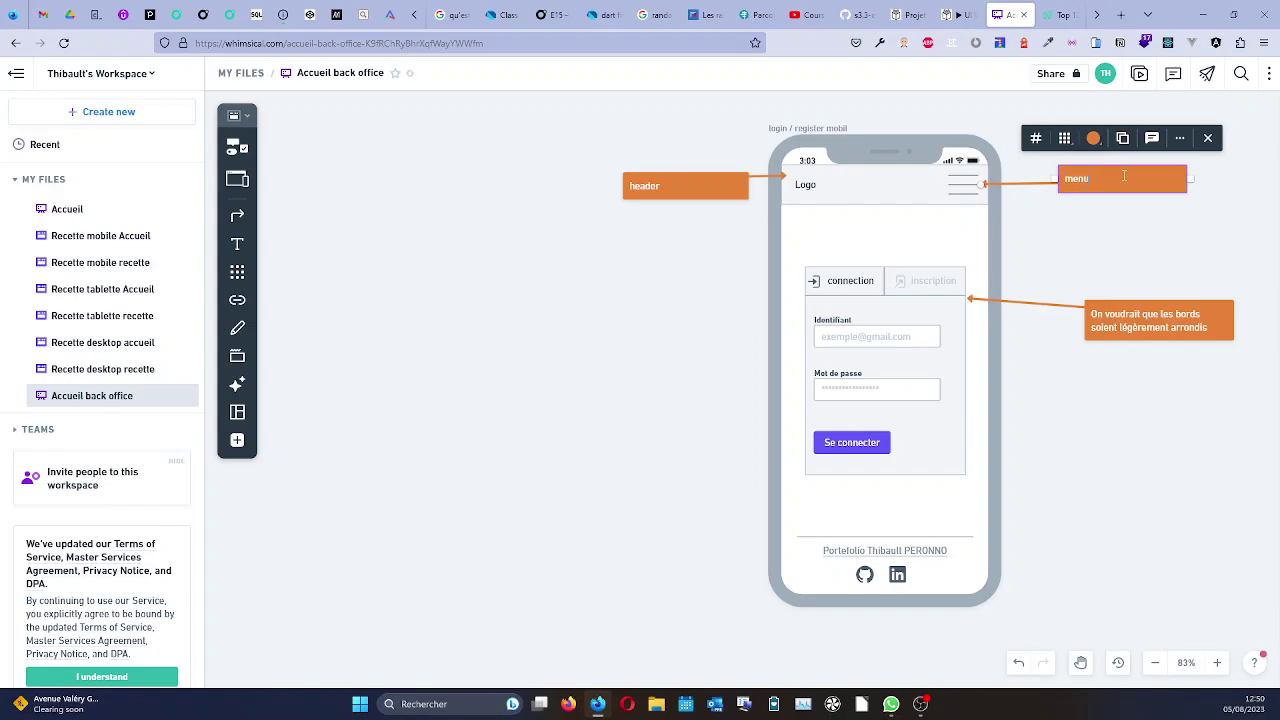
drag(1188, 179, 1108, 179)
click(1121, 232)
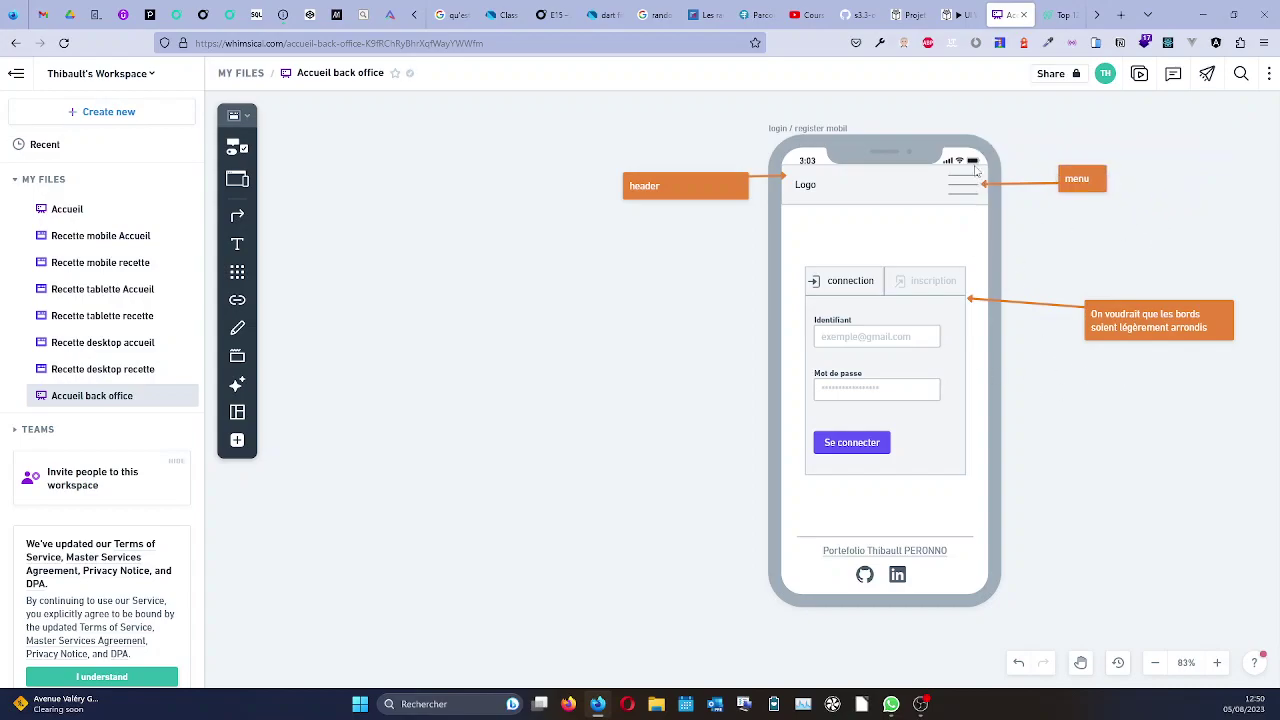
Duplicate the login phone mockup with its annotations, then select the copy's login form.
scroll(1070, 303, down, 3)
scroll(1080, 350, down, 2)
scroll(1211, 437, up, 2)
scroll(1250, 435, down, 3)
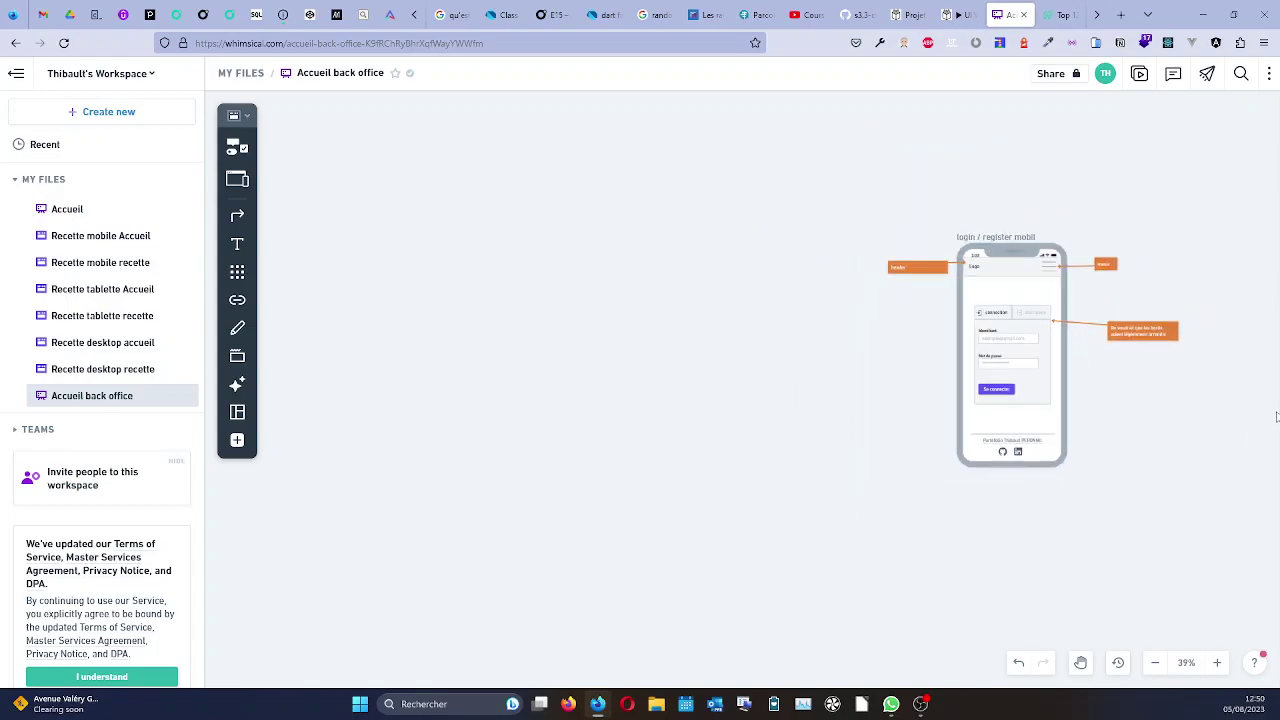
scroll(1250, 392, up, 4)
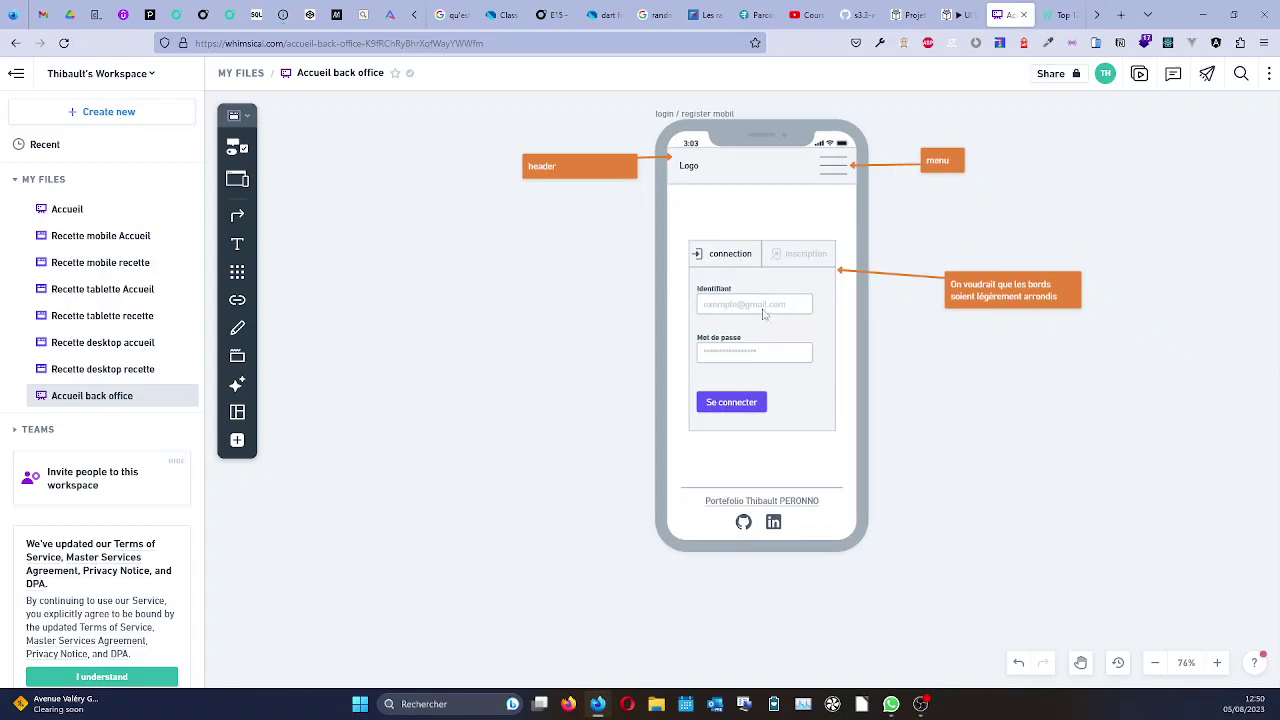
drag(624, 104, 948, 604)
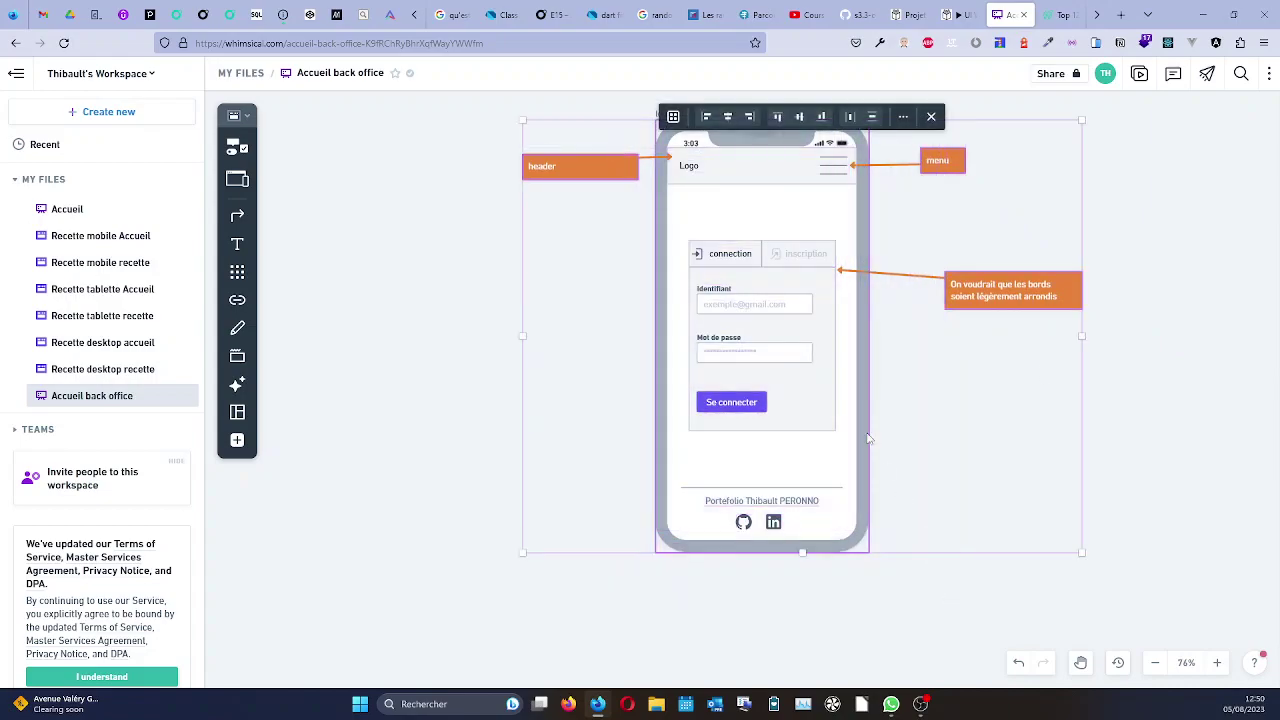
right_click(867, 424)
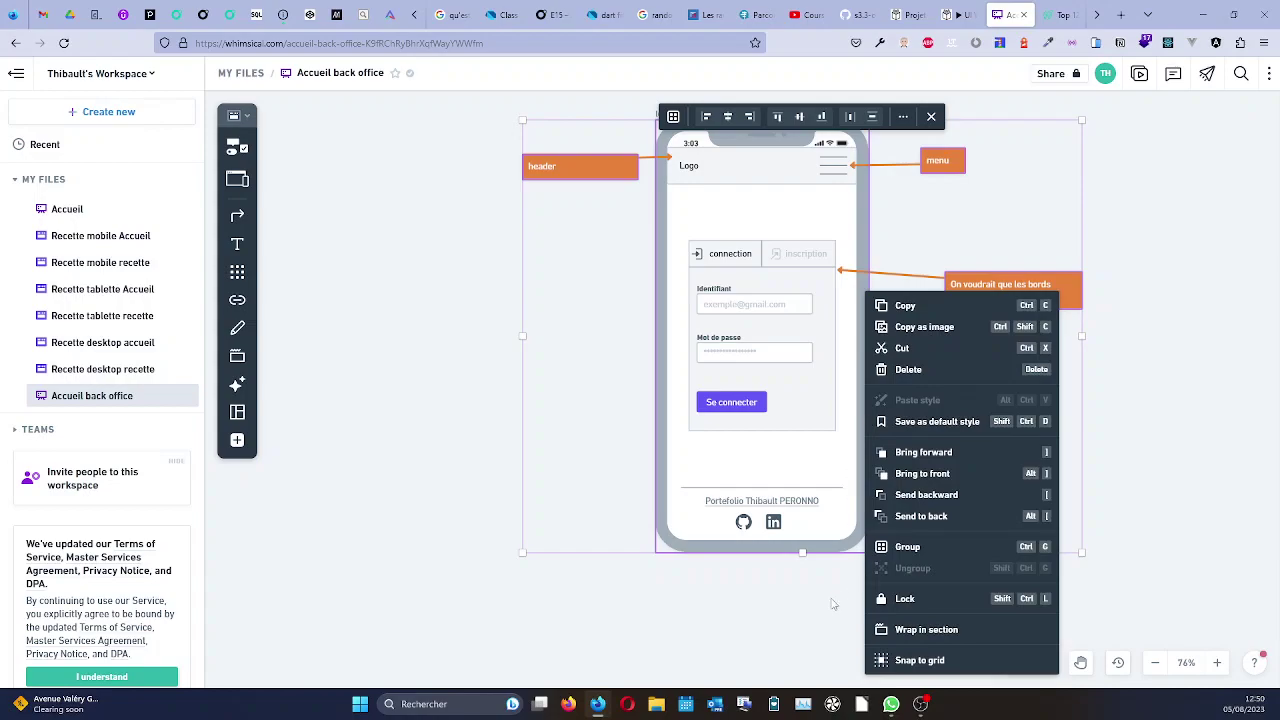
click(864, 526)
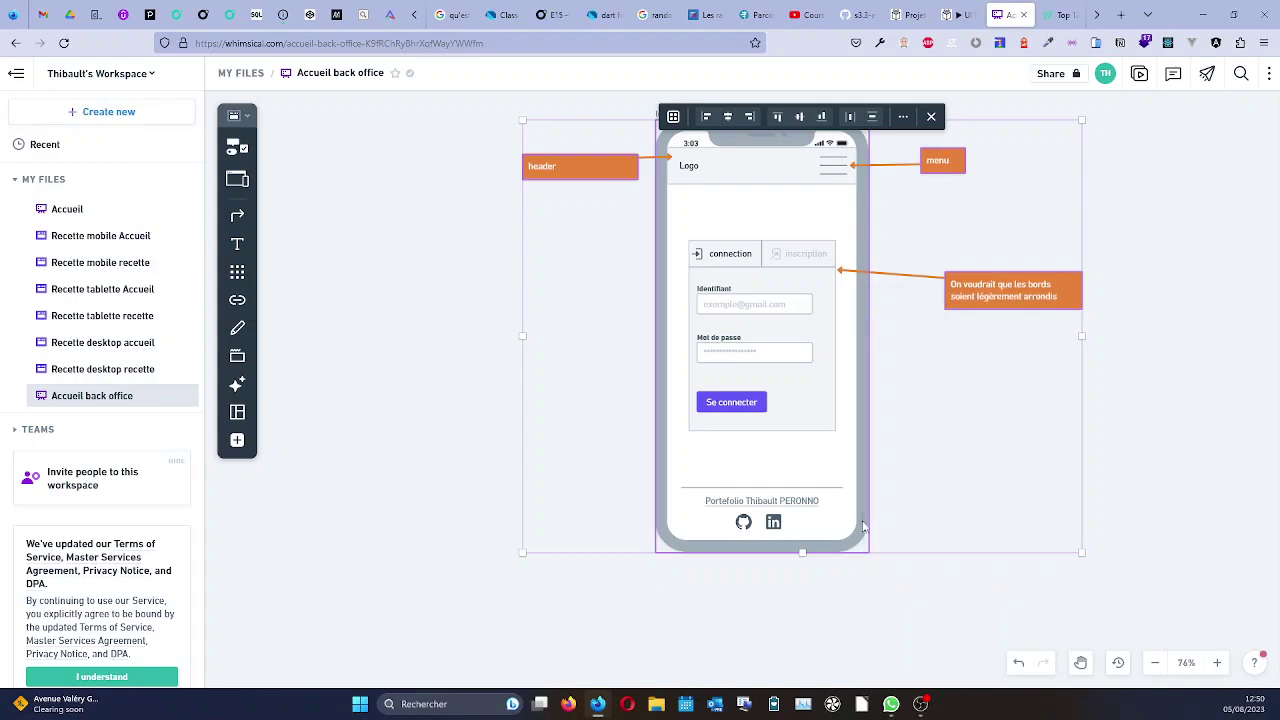
key(ctrl+d)
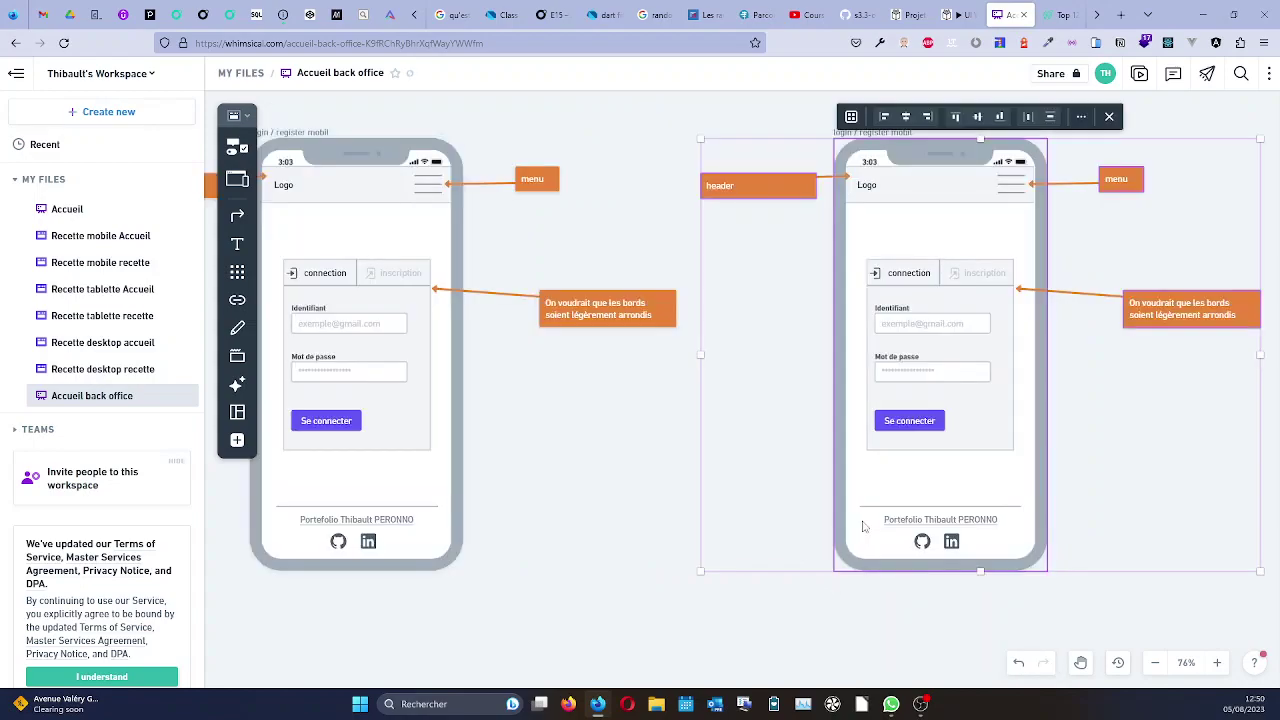
click(942, 282)
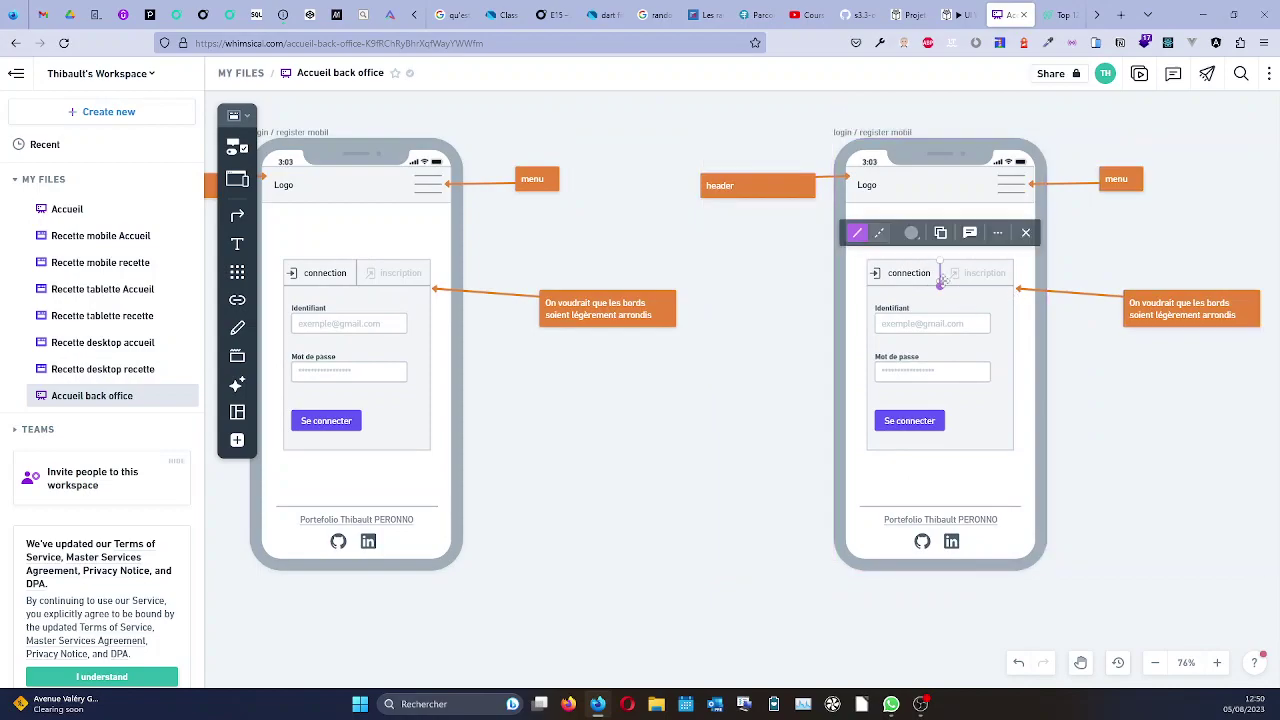
drag(866, 254, 1023, 468)
Delete the login form and the rounded-corners note with its arrow from the right phone copy.
key(Delete)
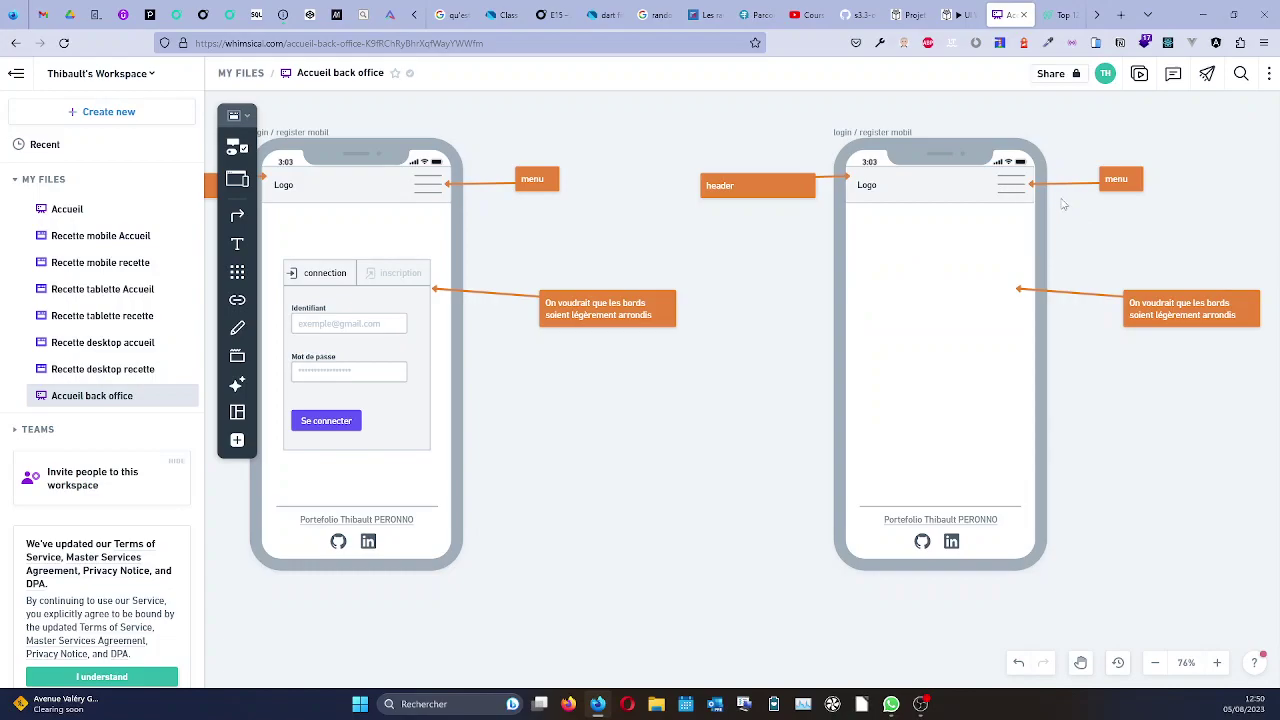
scroll(1063, 212, down, 3)
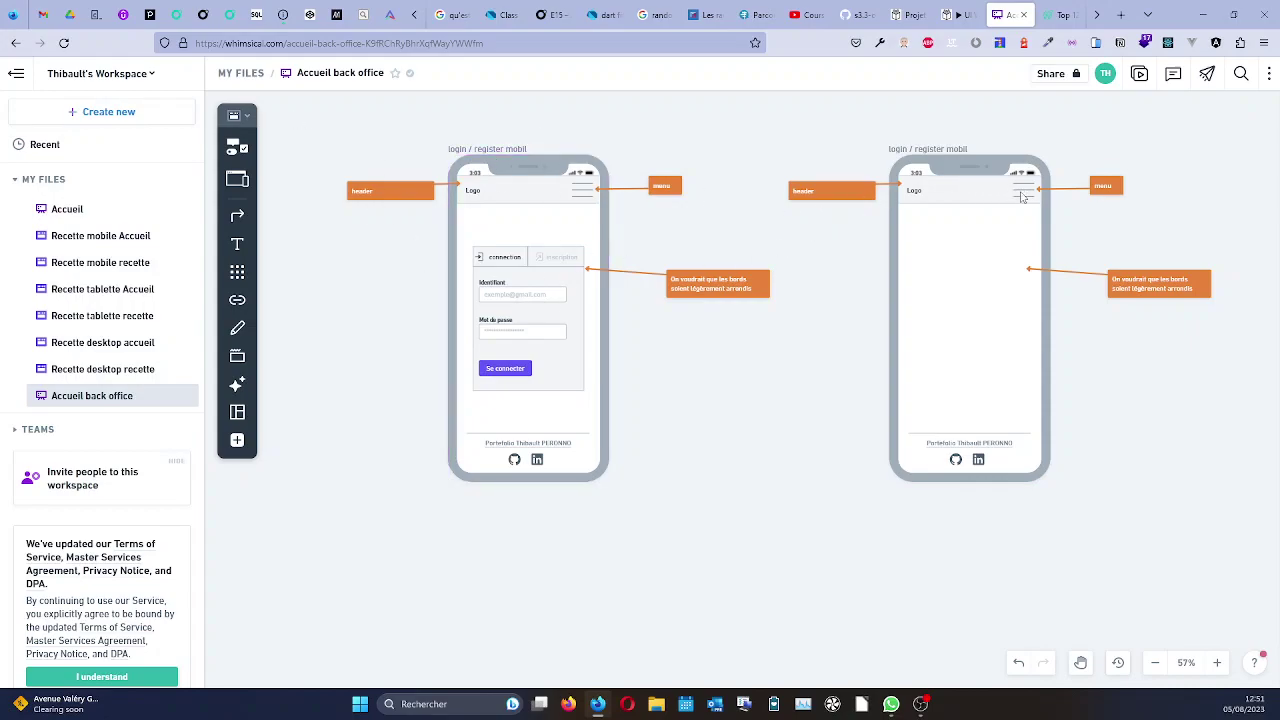
click(1200, 287)
key(Delete)
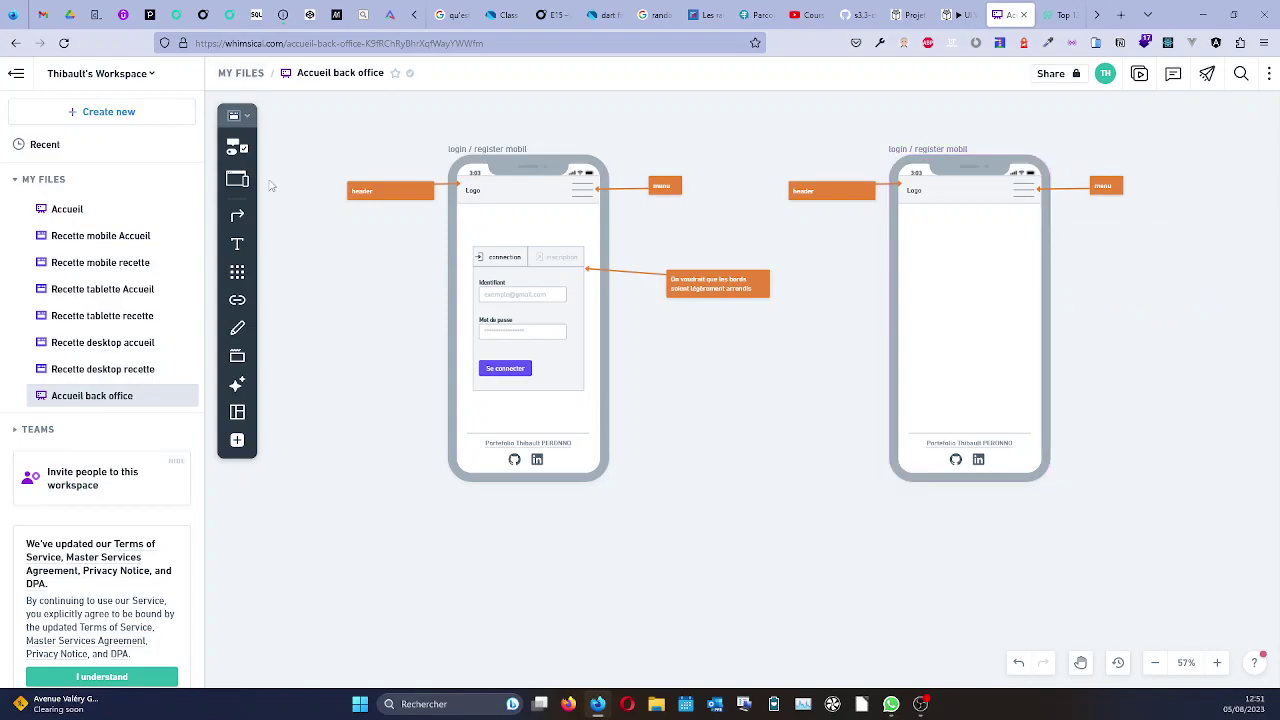
Place a Rectangle element in the right phone and stretch it over the screen area.
click(237, 148)
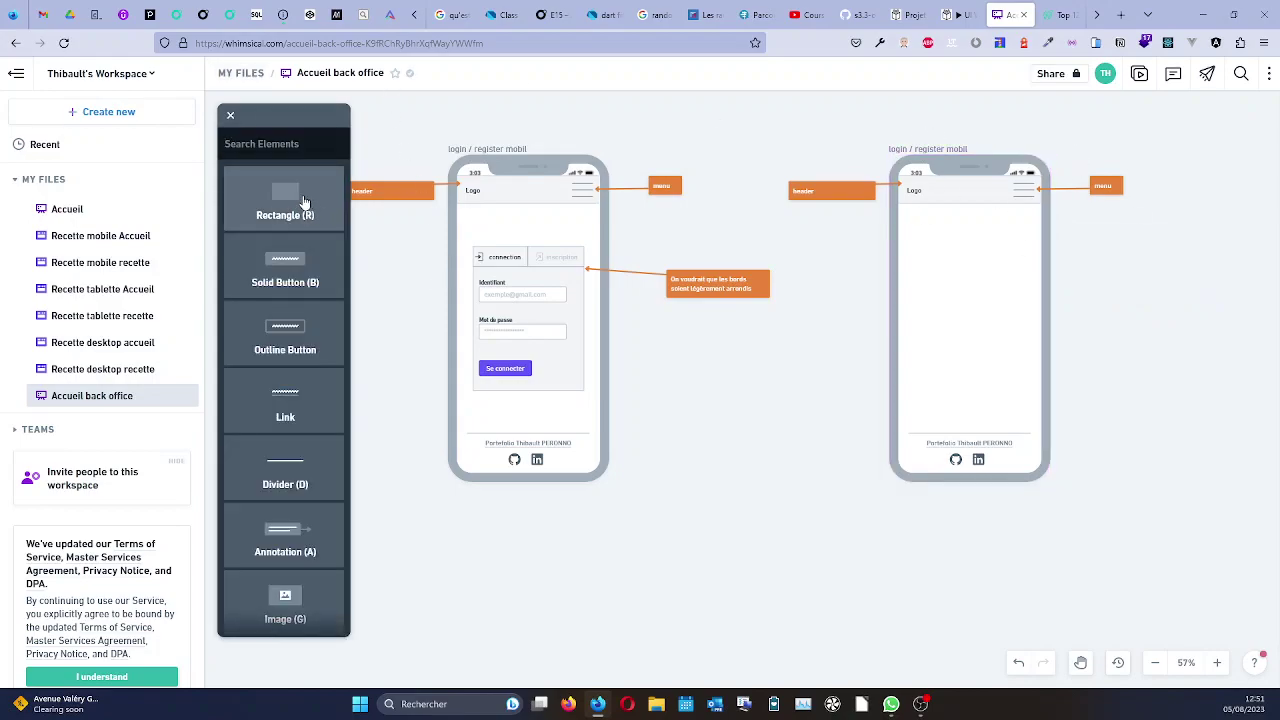
click(304, 203)
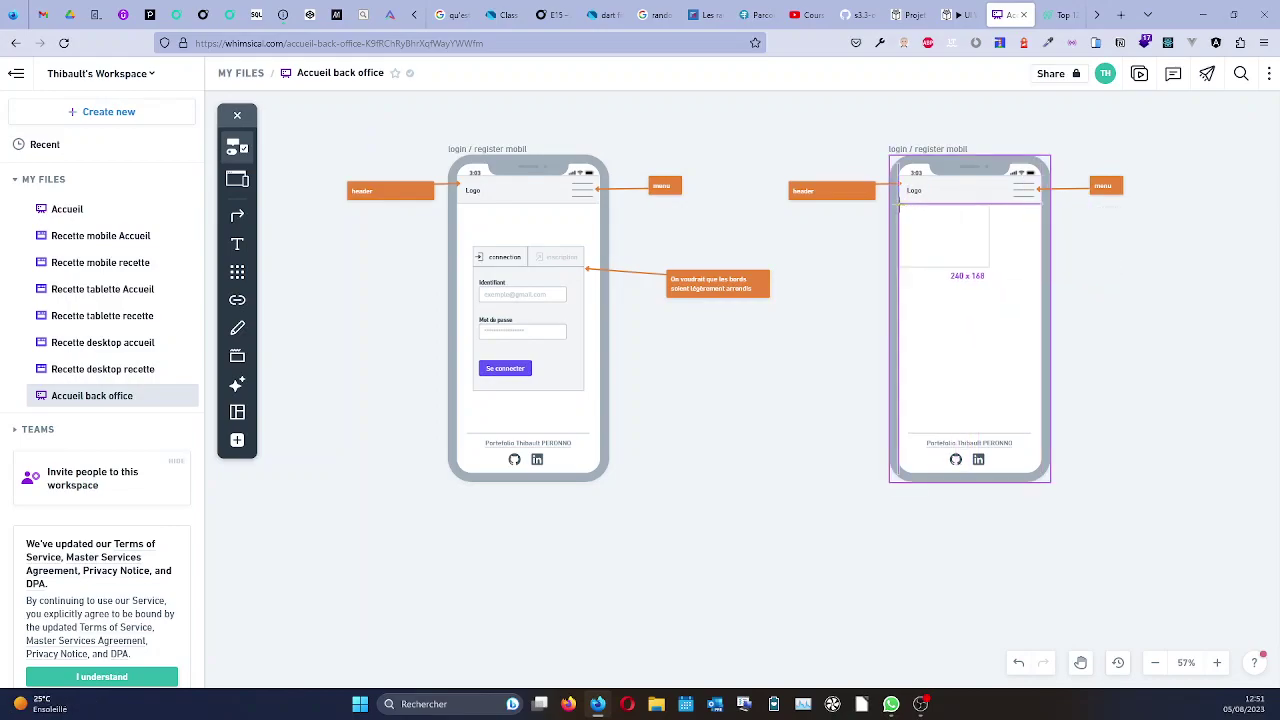
click(899, 207)
drag(989, 268, 1043, 429)
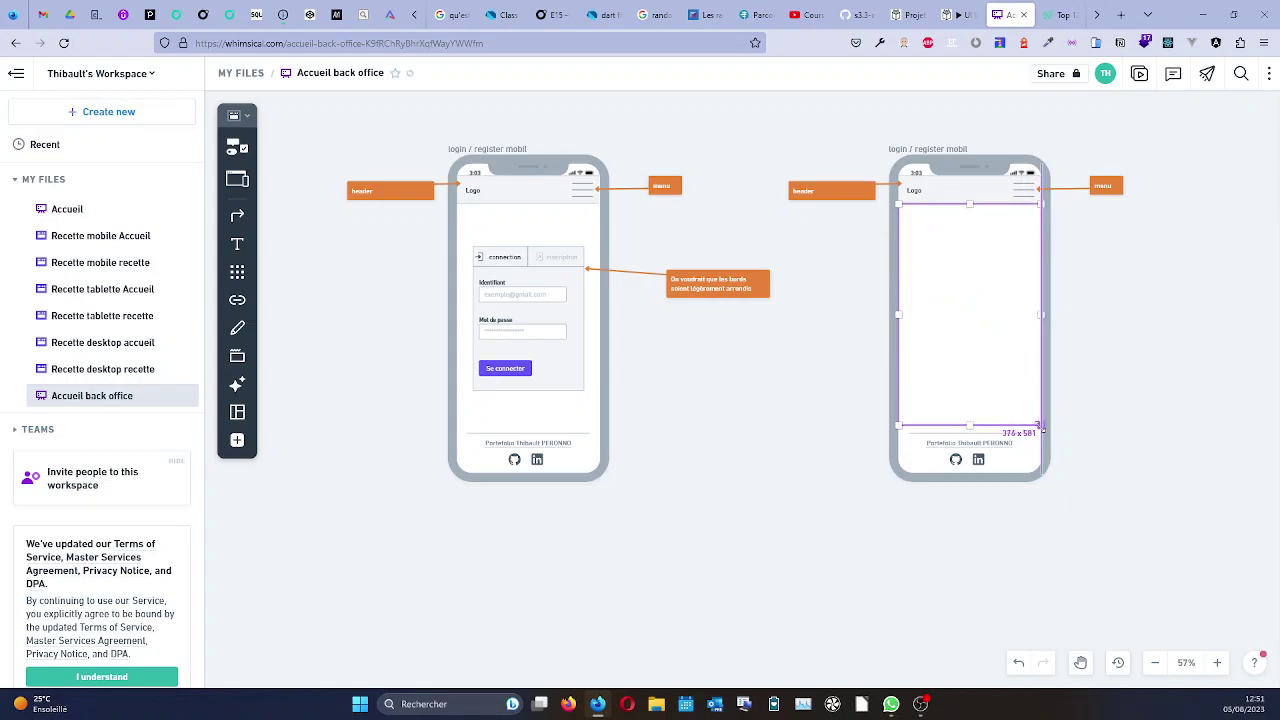
scroll(1041, 312, up, 5)
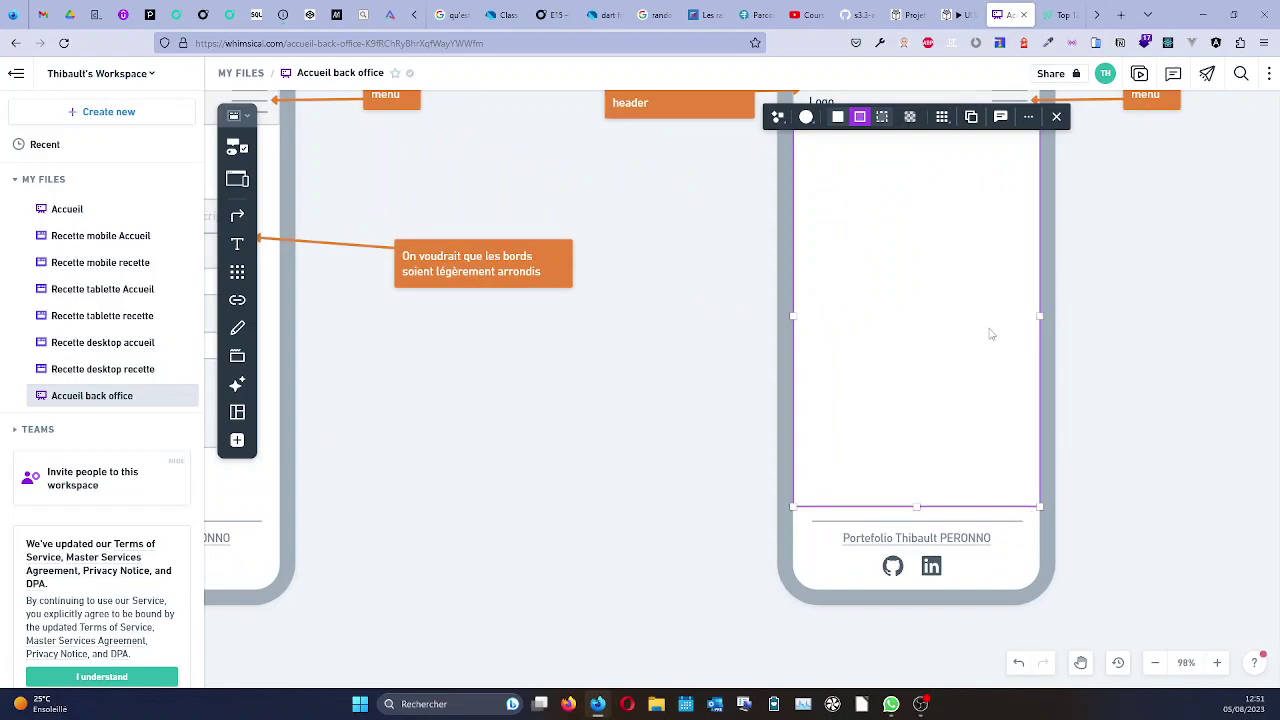
scroll(991, 332, down, 5)
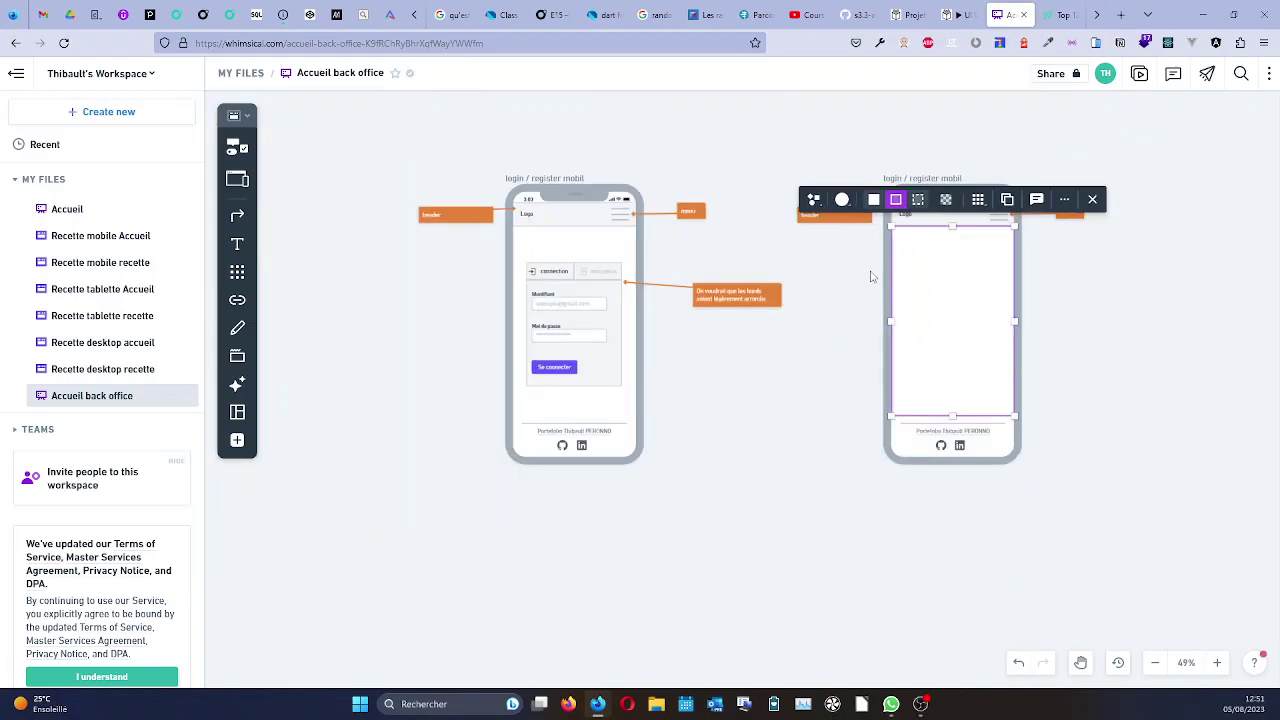
scroll(1043, 263, up, 2)
Give the screen rectangle a light grey fill and lower its top edge below the header (376 × 559).
click(1080, 343)
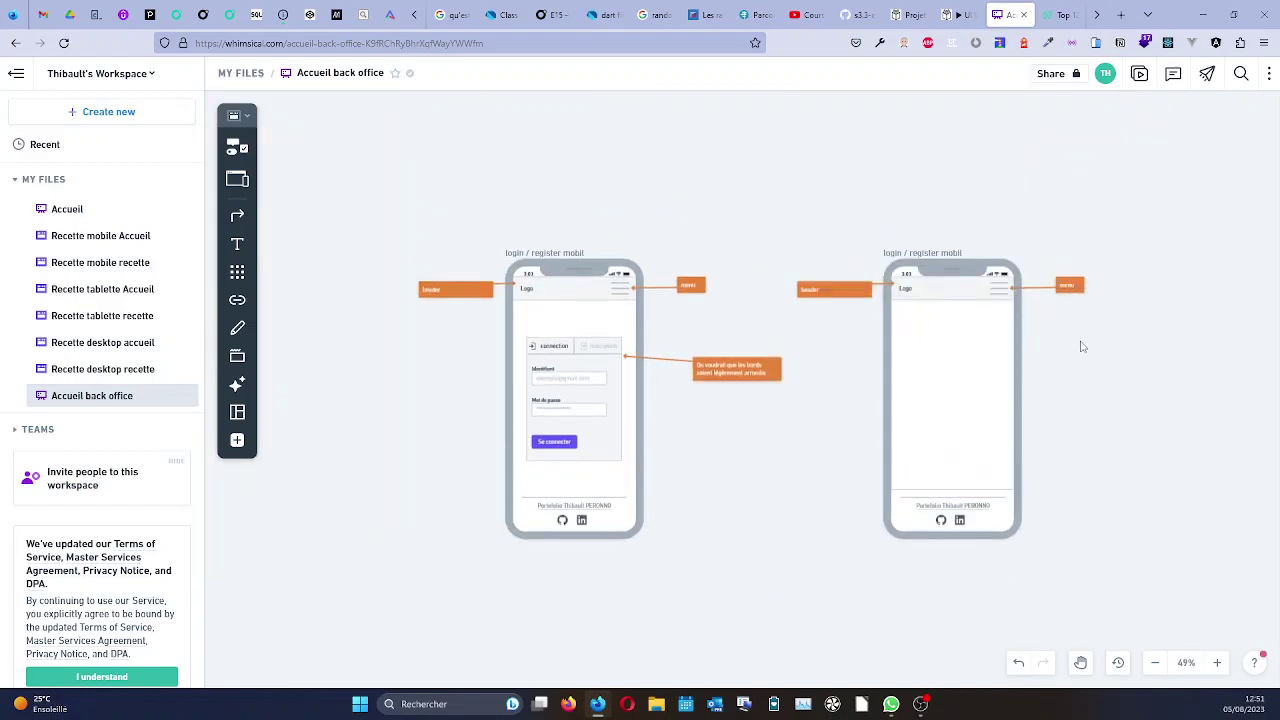
click(997, 287)
click(982, 371)
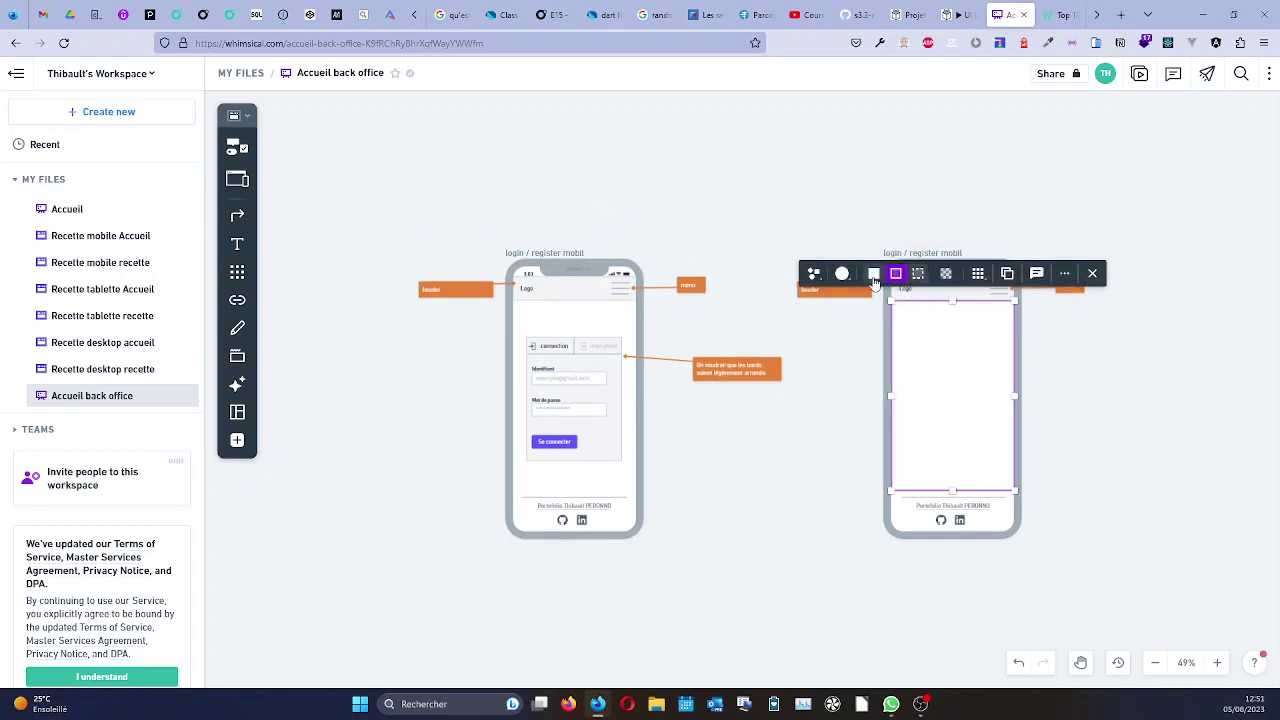
click(843, 274)
click(857, 224)
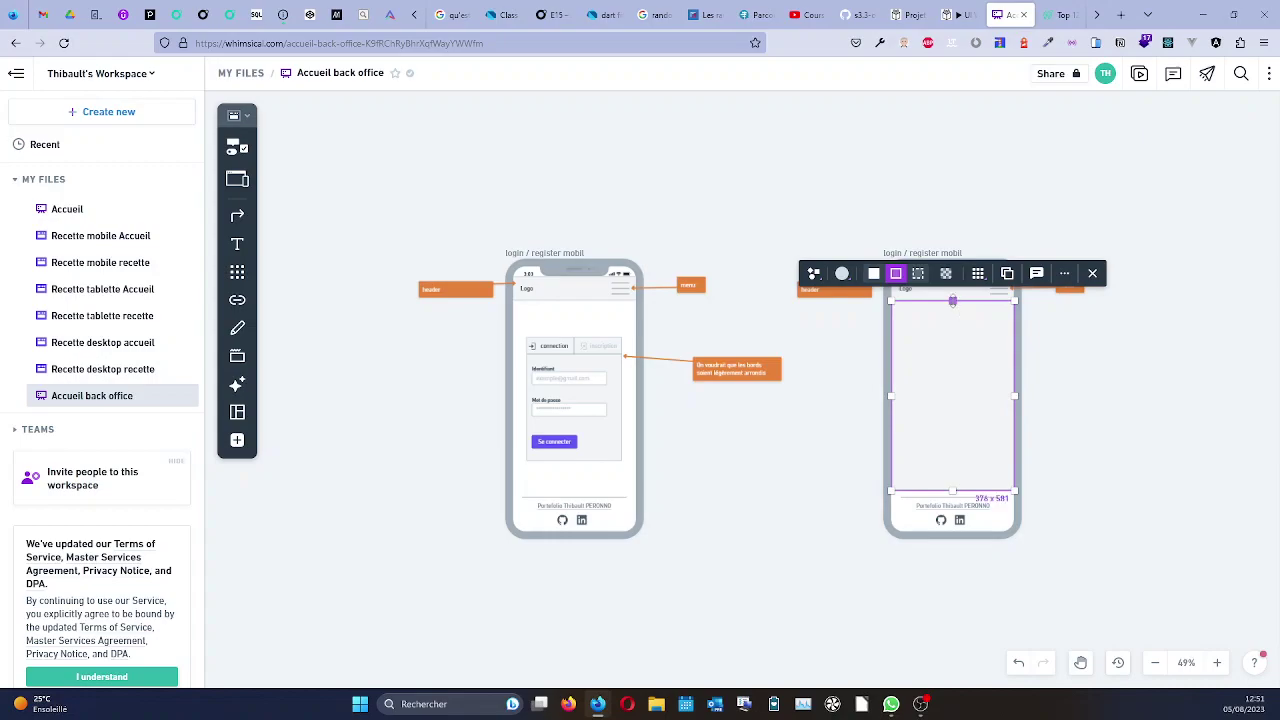
drag(952, 300, 952, 308)
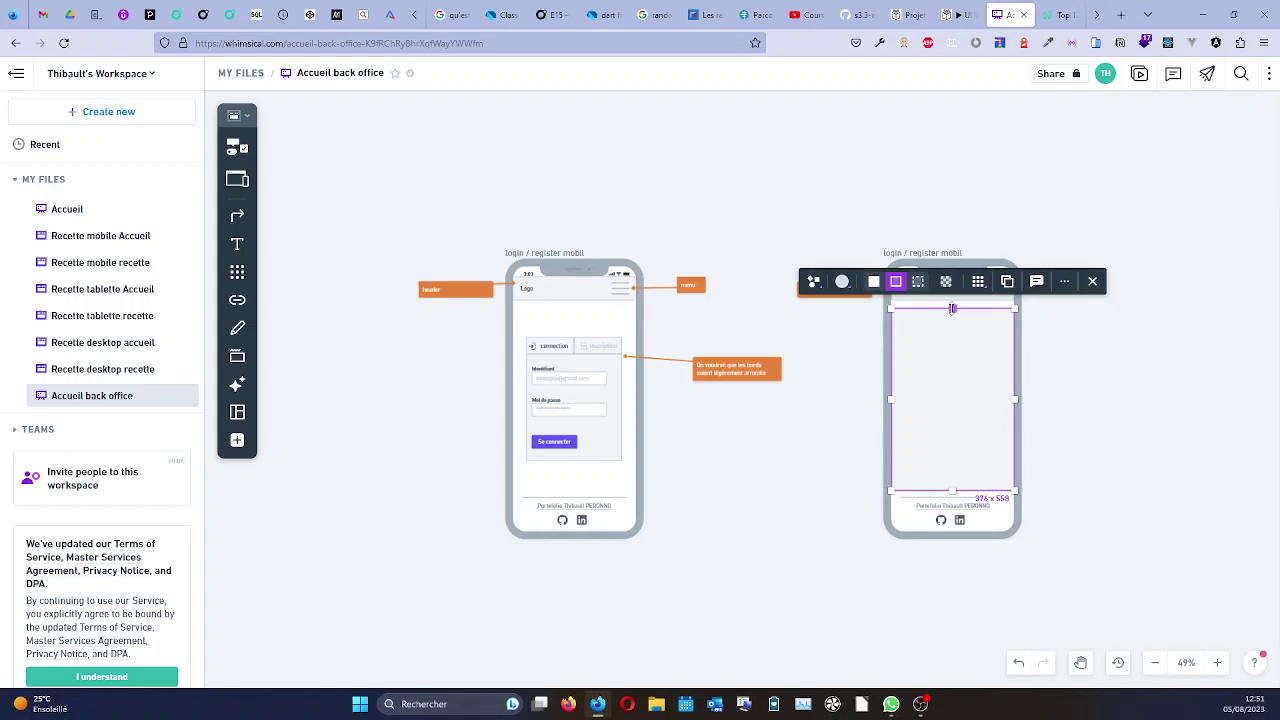
click(1047, 390)
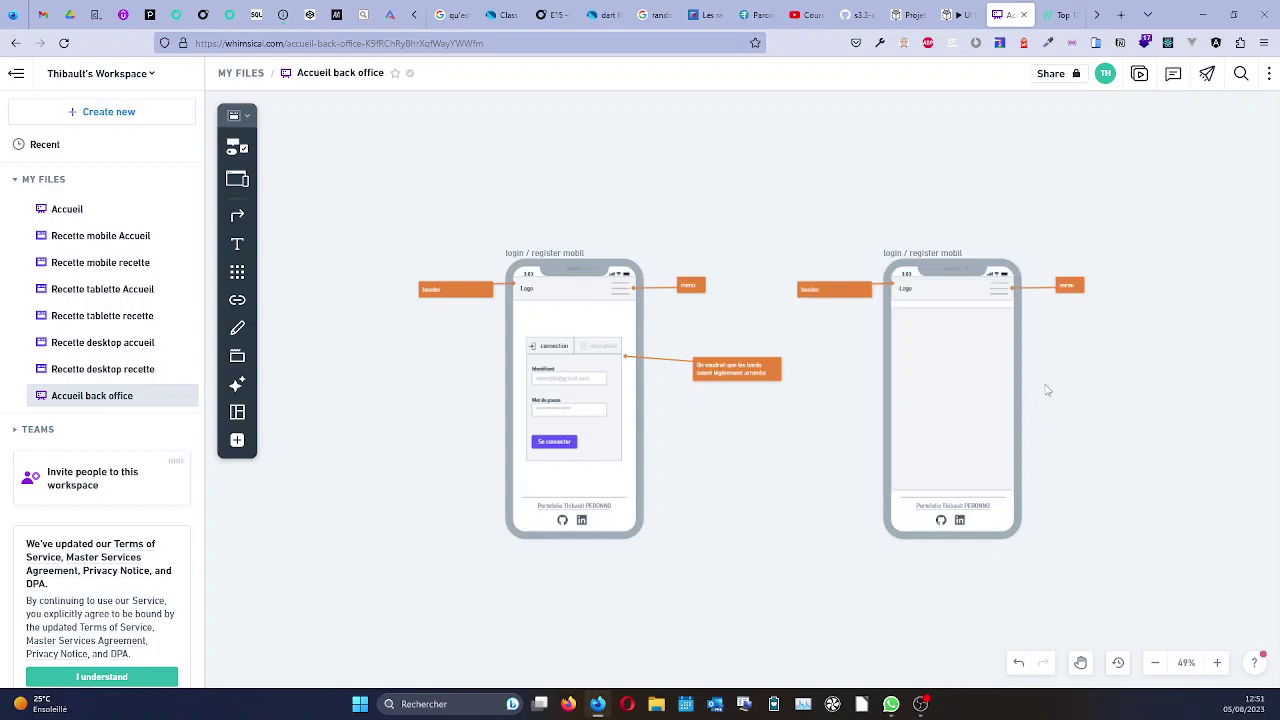
click(1000, 292)
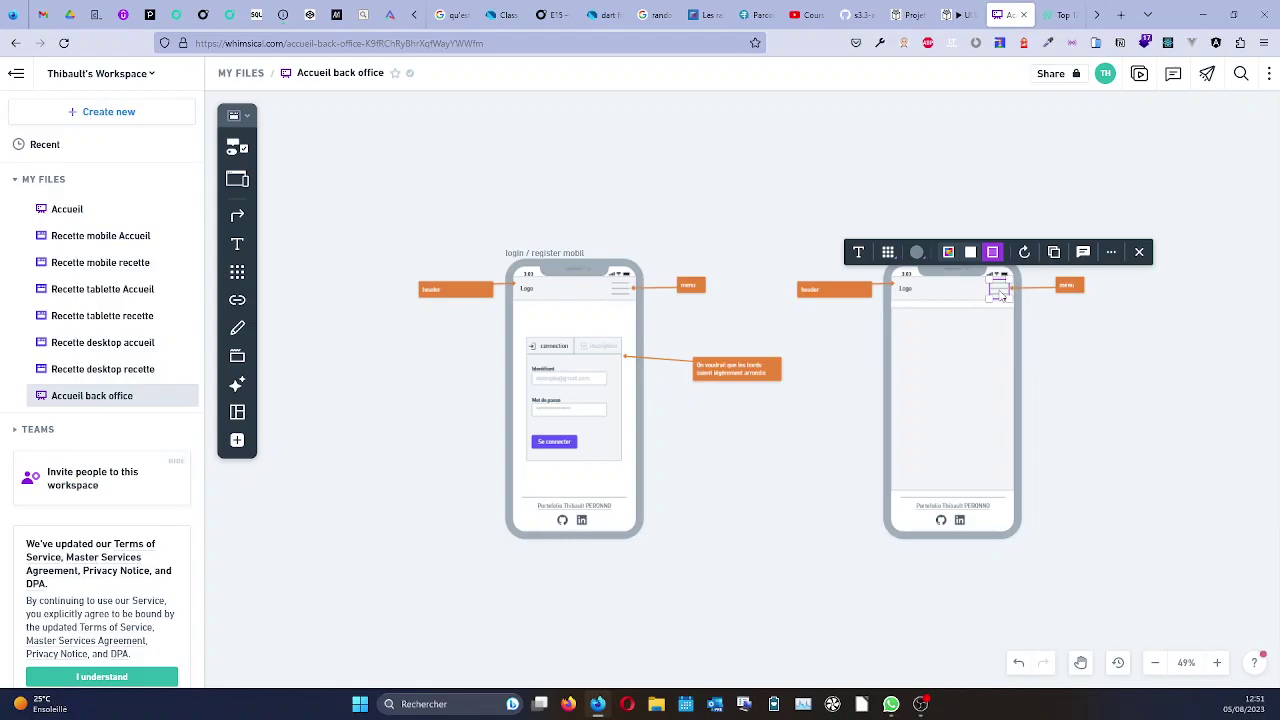
Replace the right phone's hamburger with a 37 × 37 'menu' icon from the icon search in its header.
key(Delete)
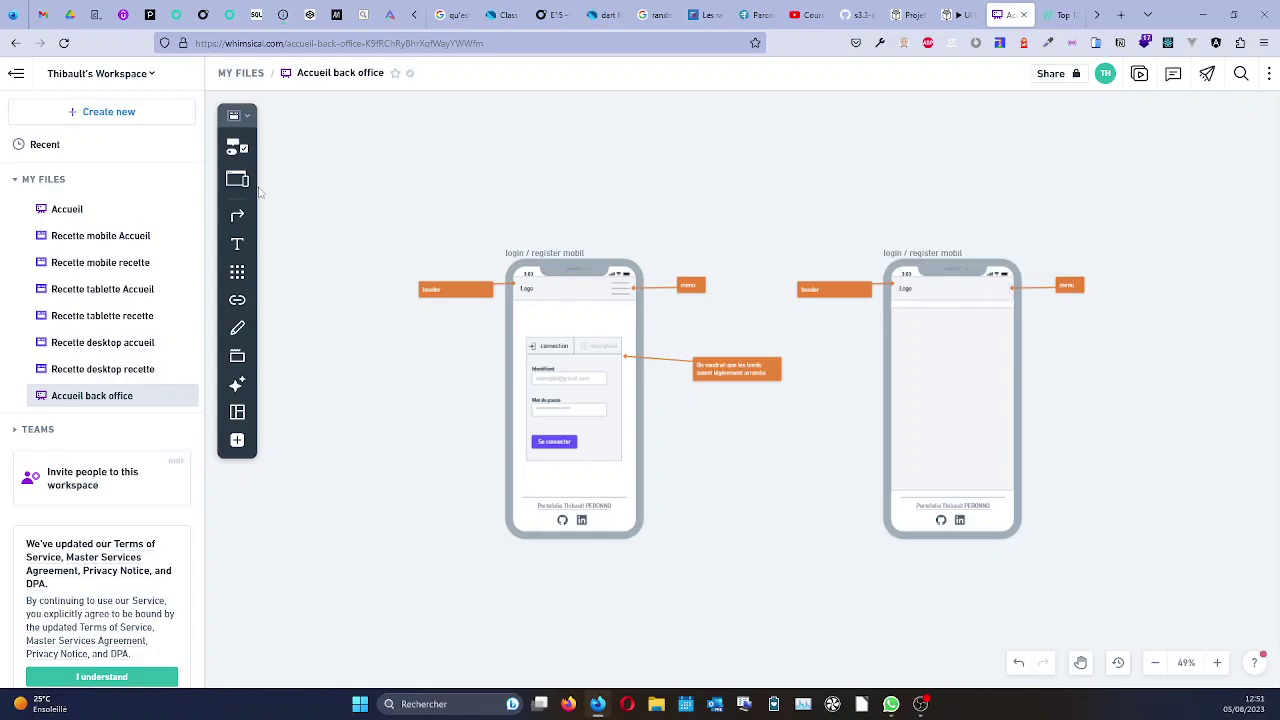
click(237, 272)
text(m)
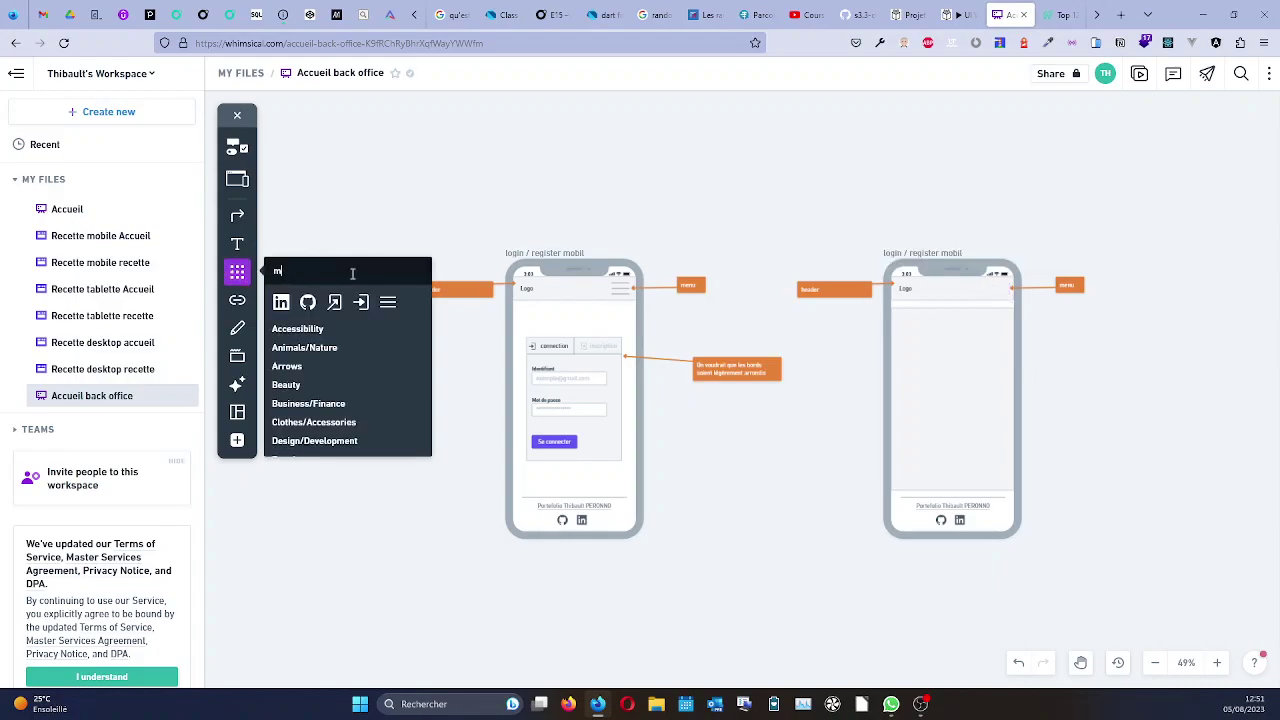
text(enu)
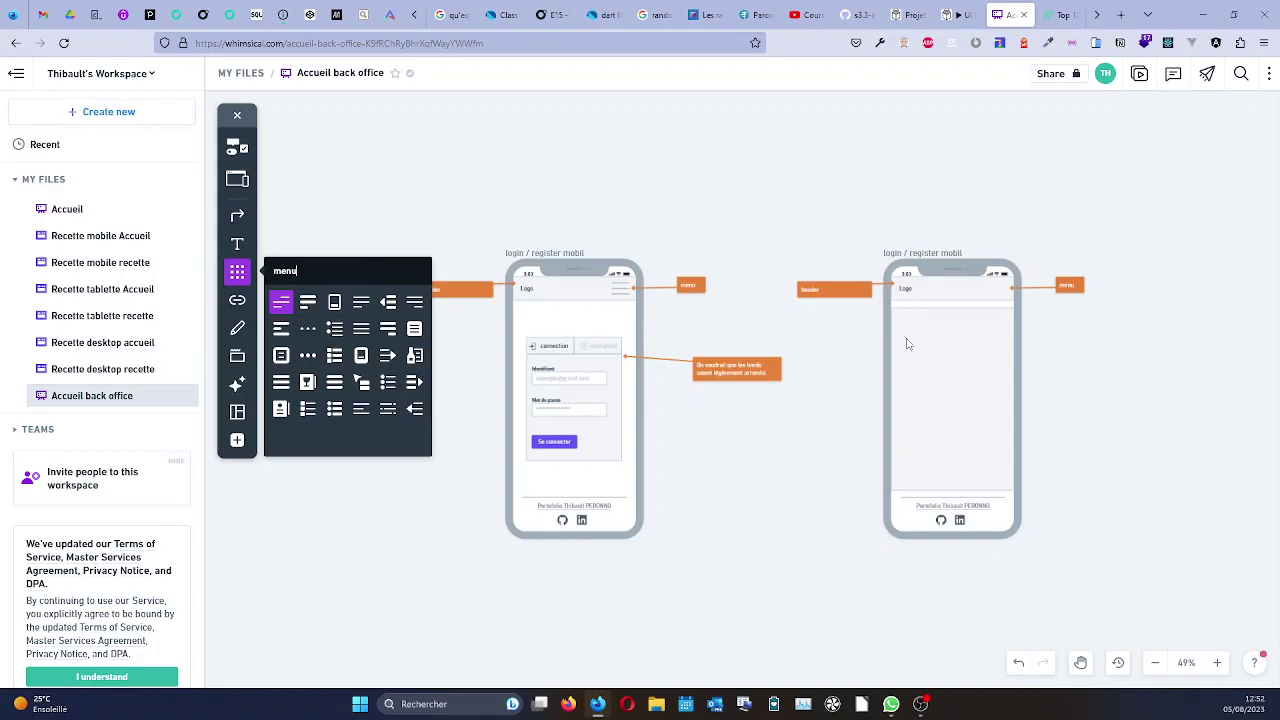
drag(276, 301, 999, 288)
scroll(997, 283, up, 5)
scroll(996, 284, up, 2)
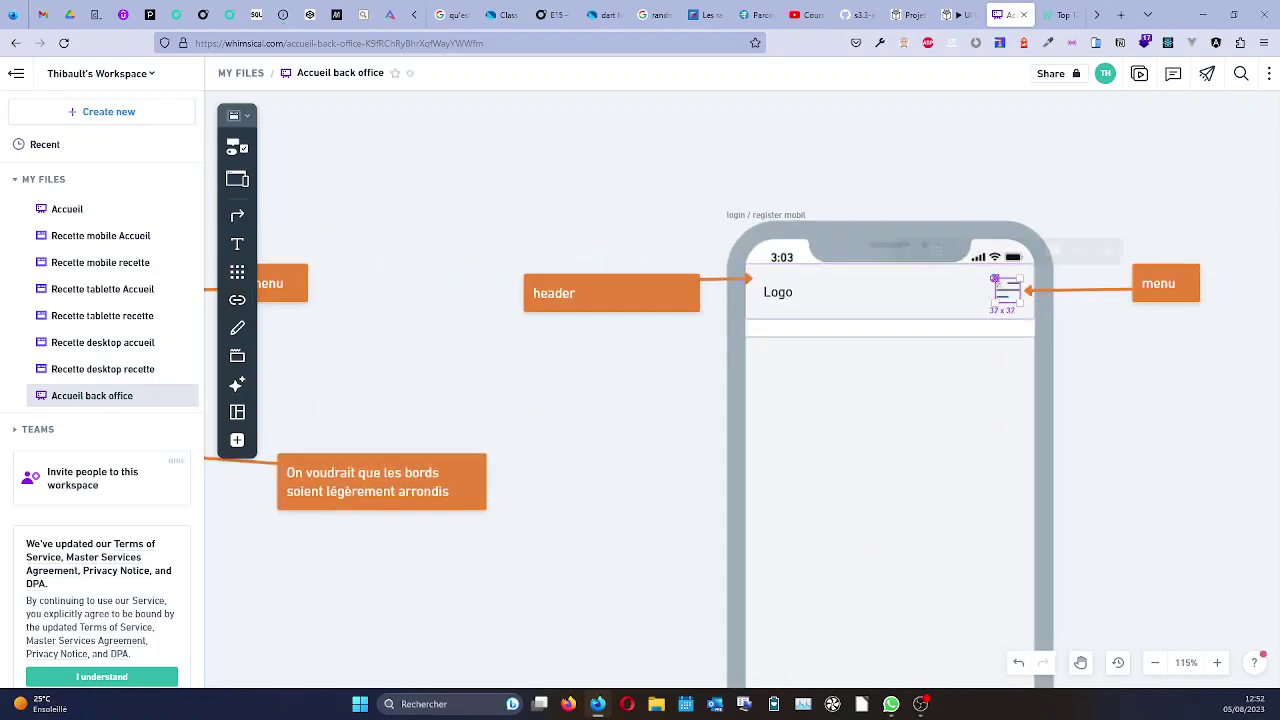
scroll(983, 302, down, 10)
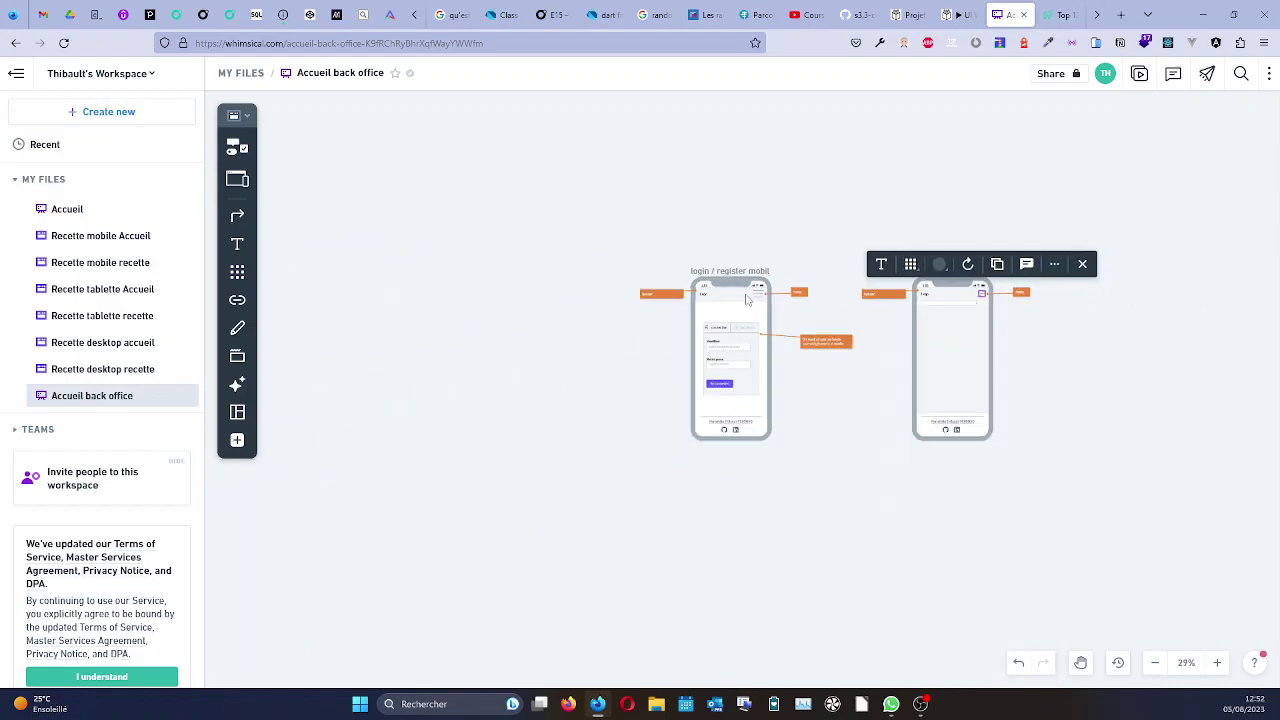
Search the icons for 'menu' and place the hamburger icon in the login phone's header.
scroll(758, 297, up, 3)
click(236, 145)
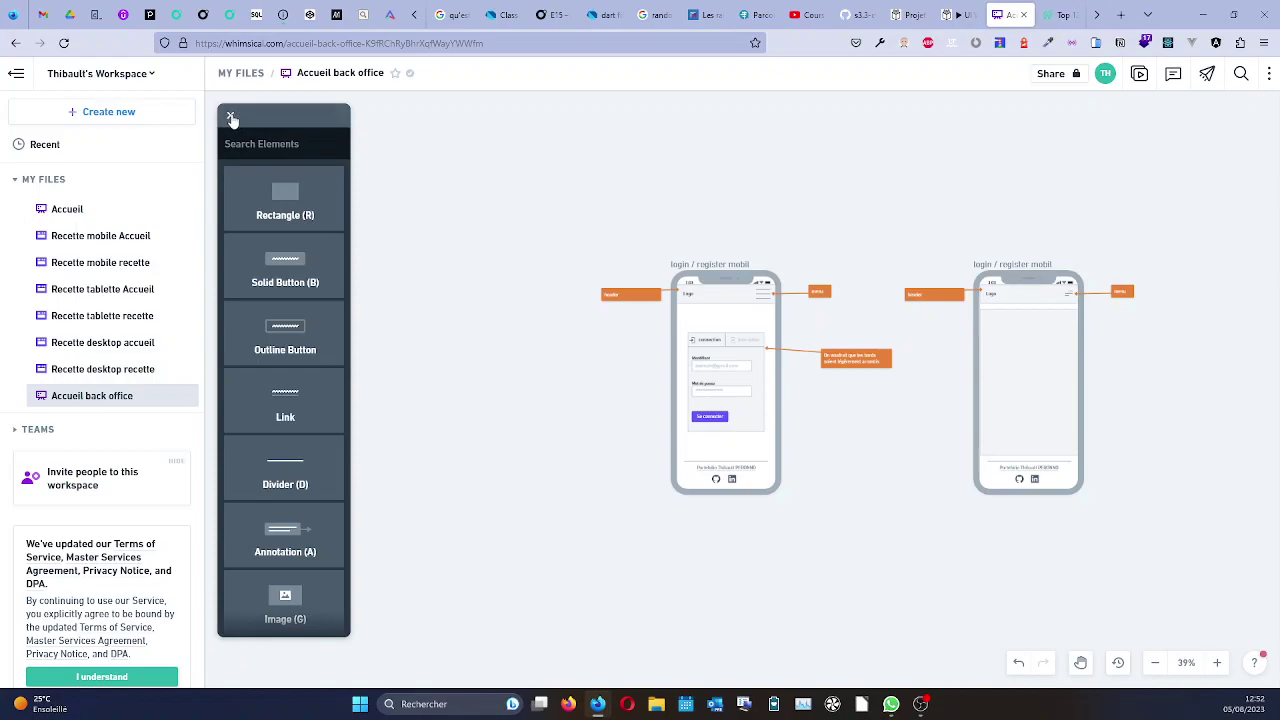
click(230, 116)
click(250, 121)
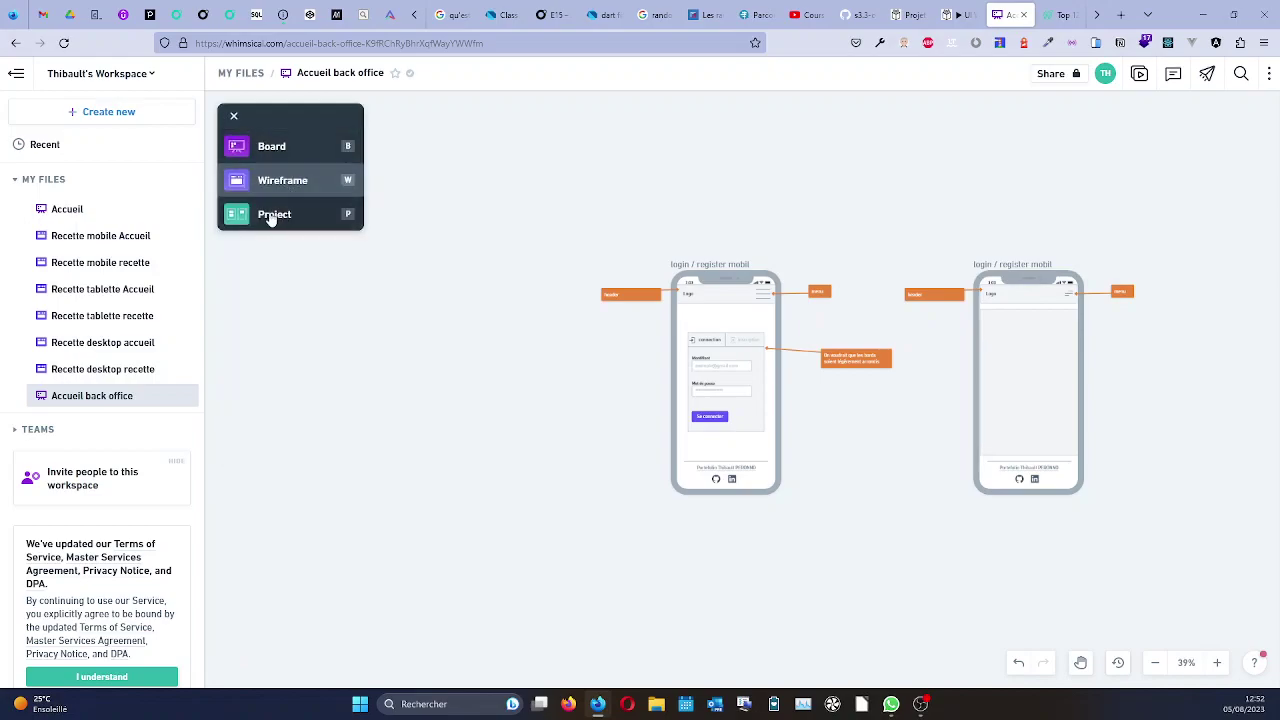
click(276, 182)
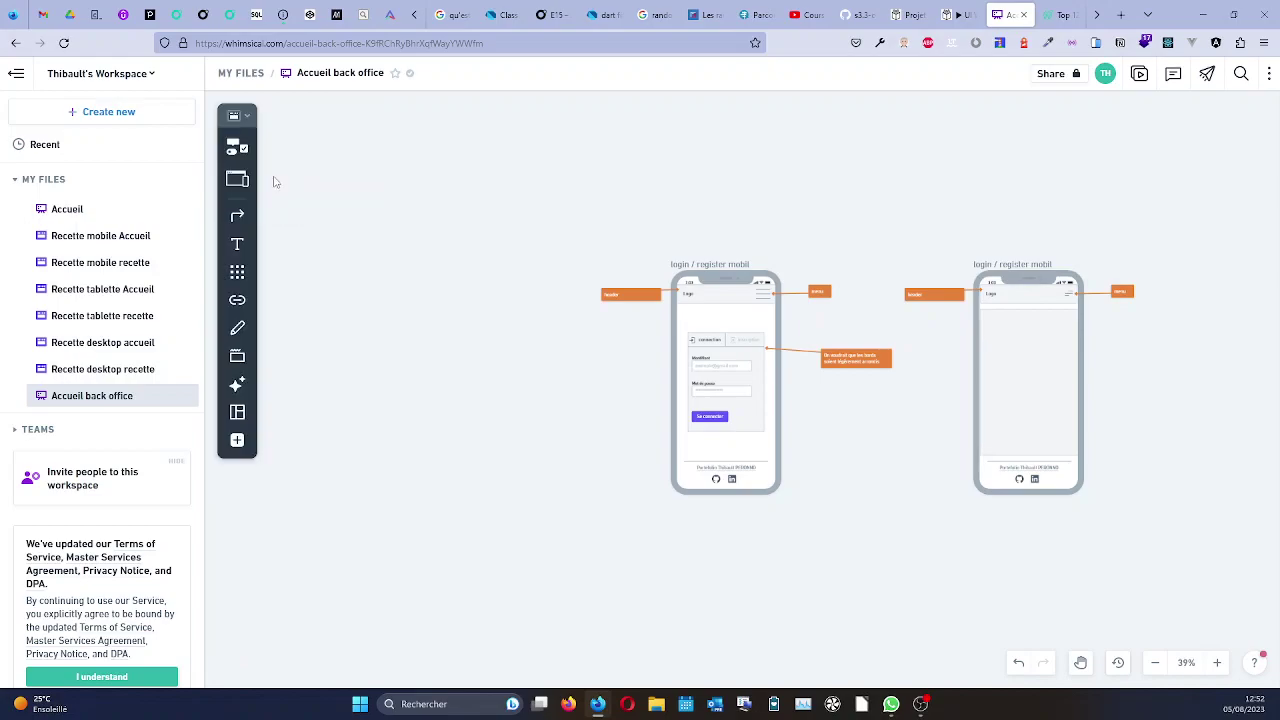
click(241, 273)
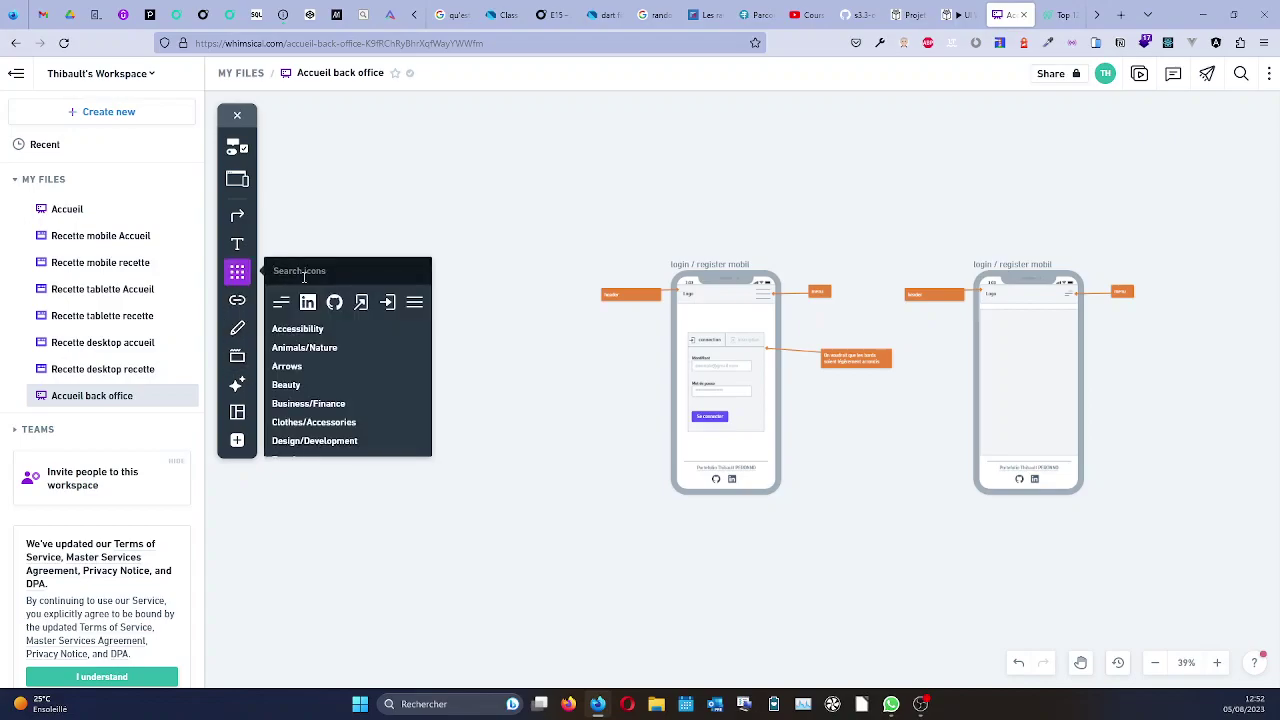
text(menu)
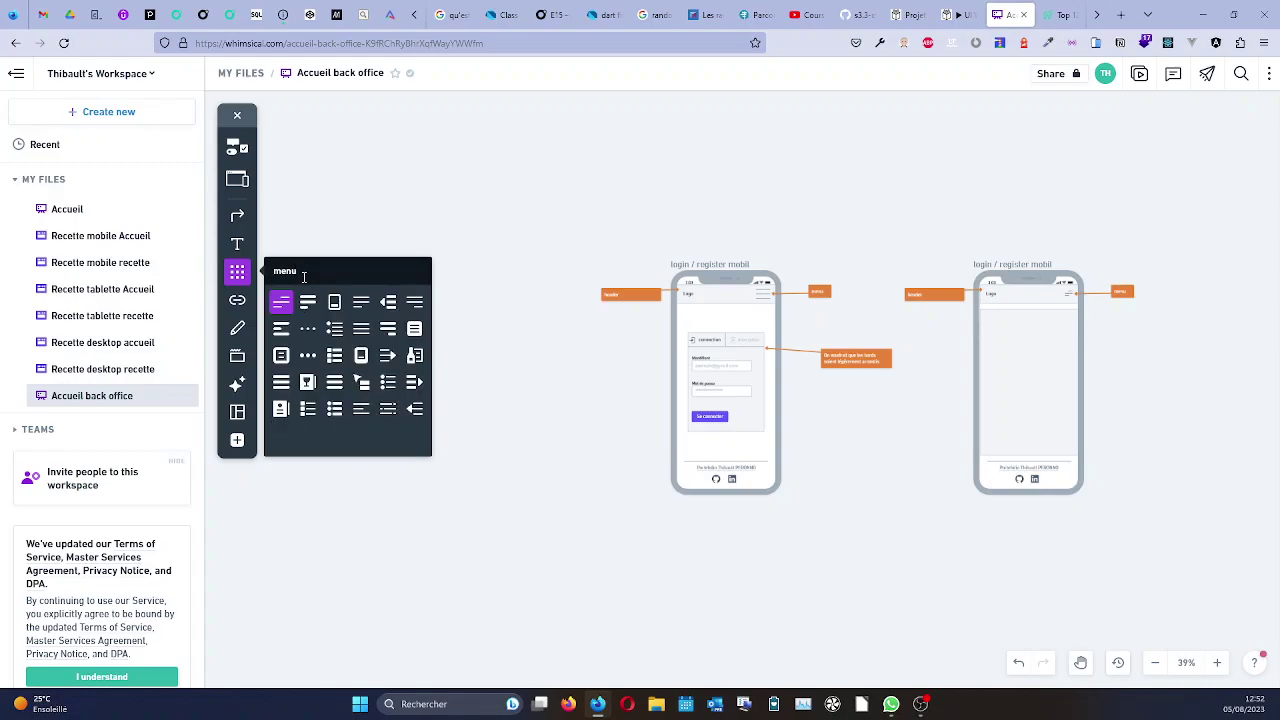
click(361, 328)
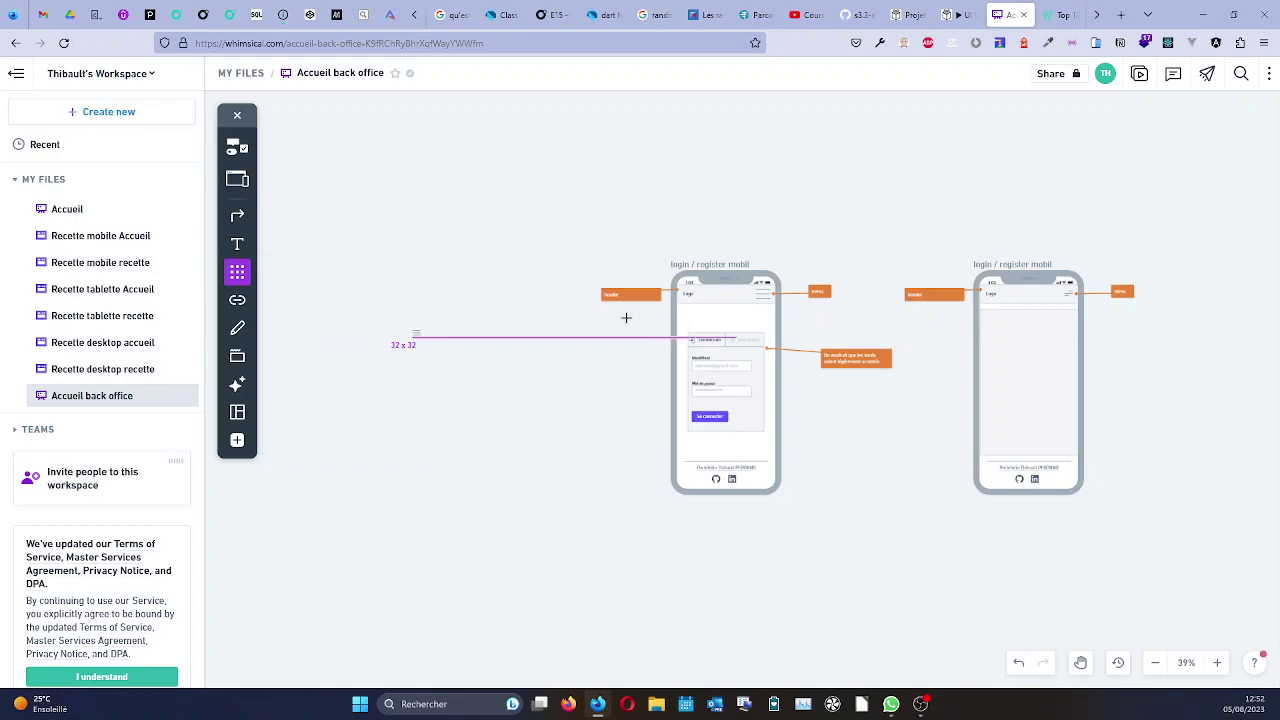
click(747, 293)
Move the hamburger icon to the right end of the login header, matching the copy.
scroll(760, 293, up, 5)
scroll(765, 303, up, 2)
key(Escape)
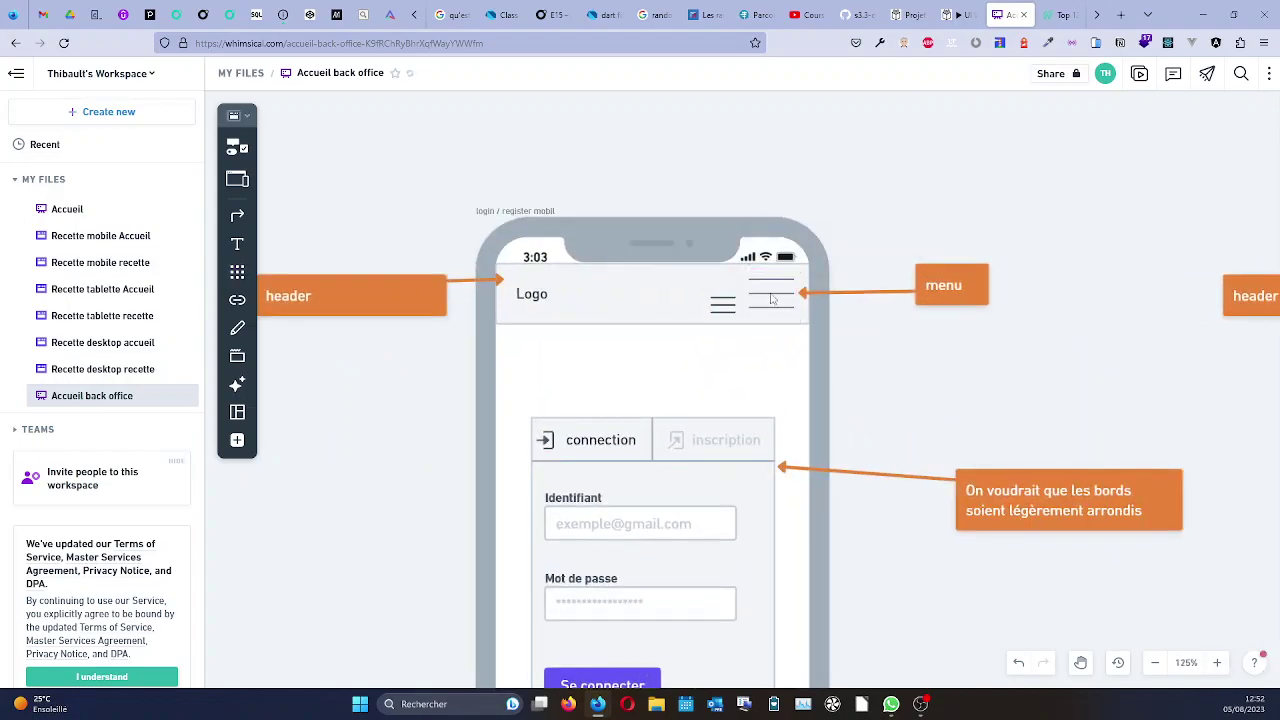
drag(723, 304, 783, 302)
key(Escape)
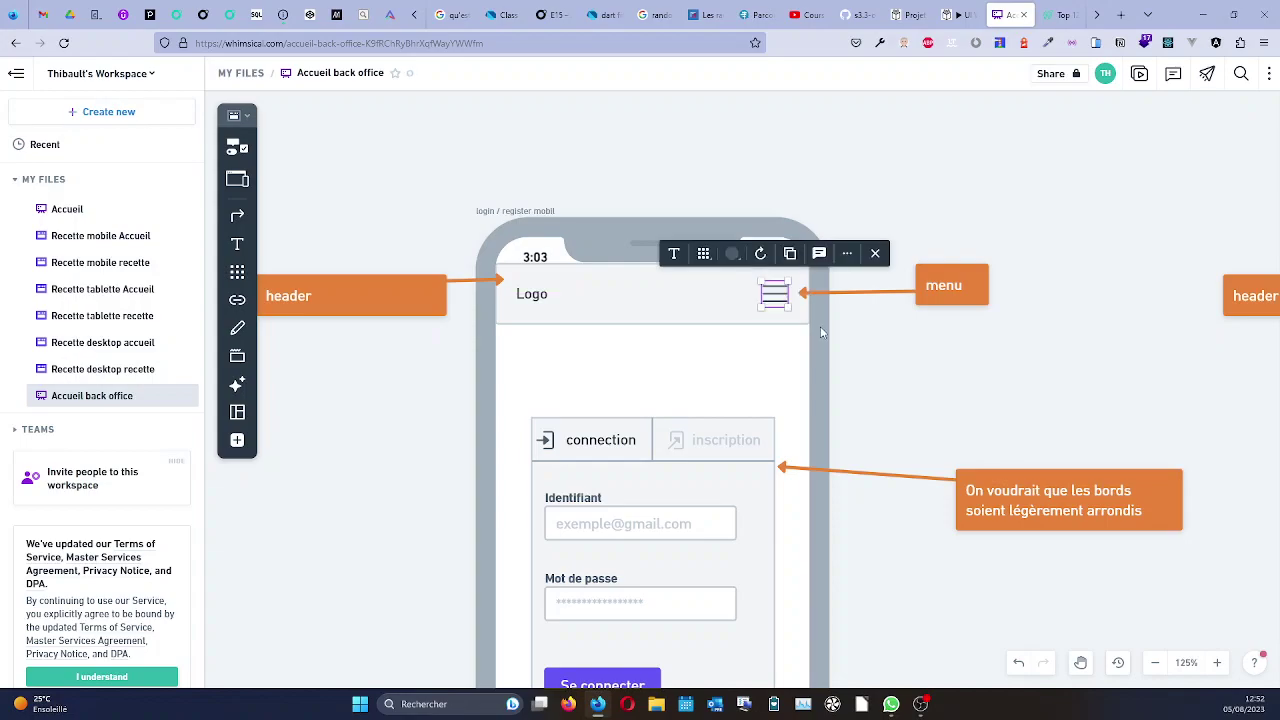
scroll(783, 300, down, 10)
scroll(957, 337, up, 5)
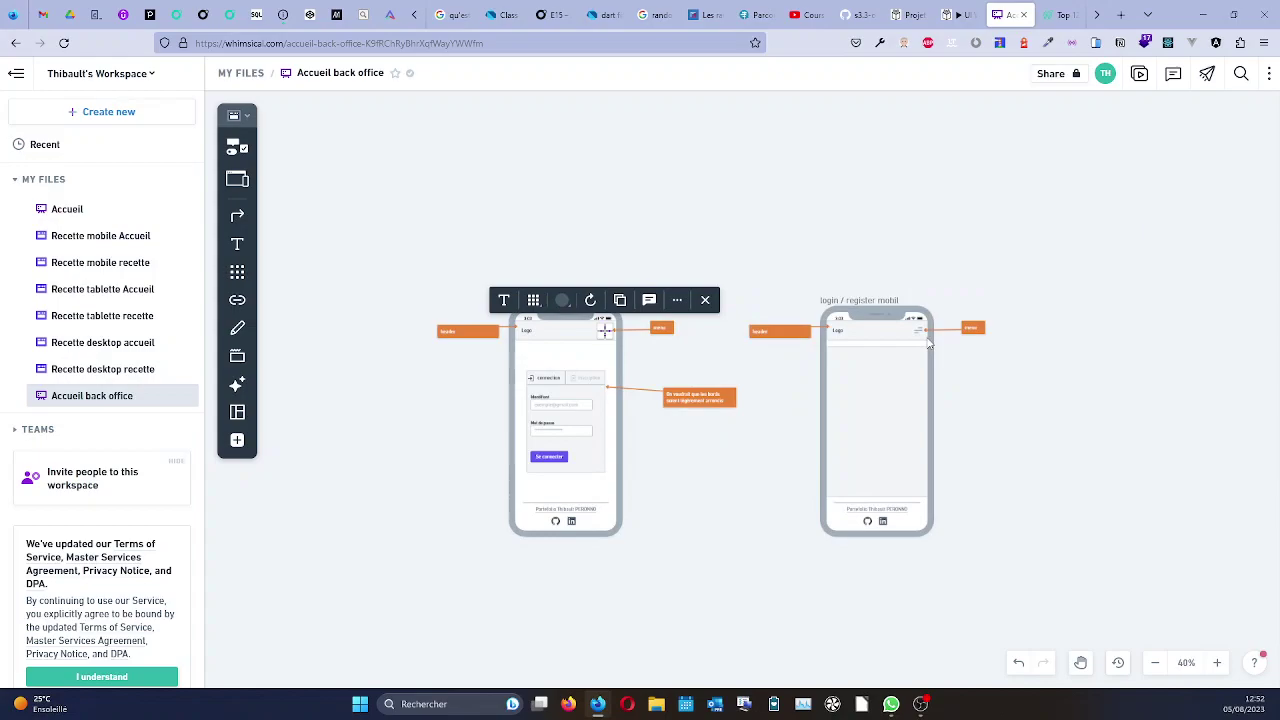
scroll(929, 343, up, 2)
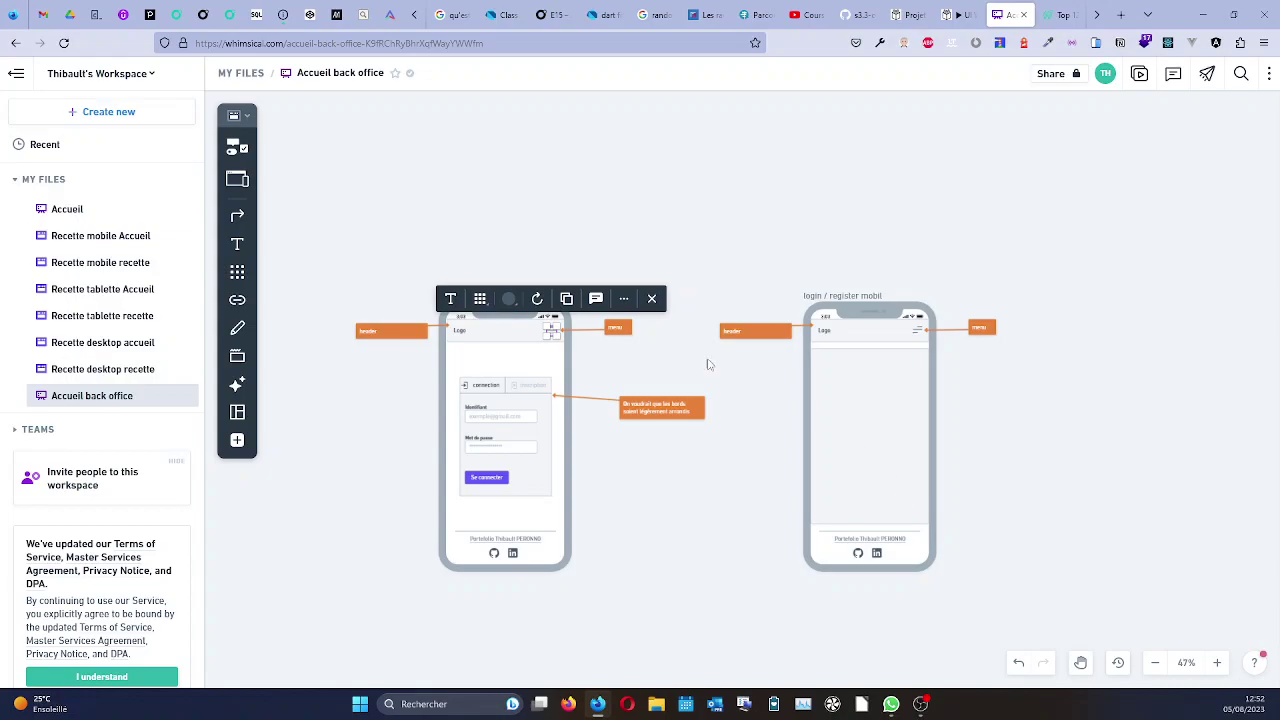
click(635, 455)
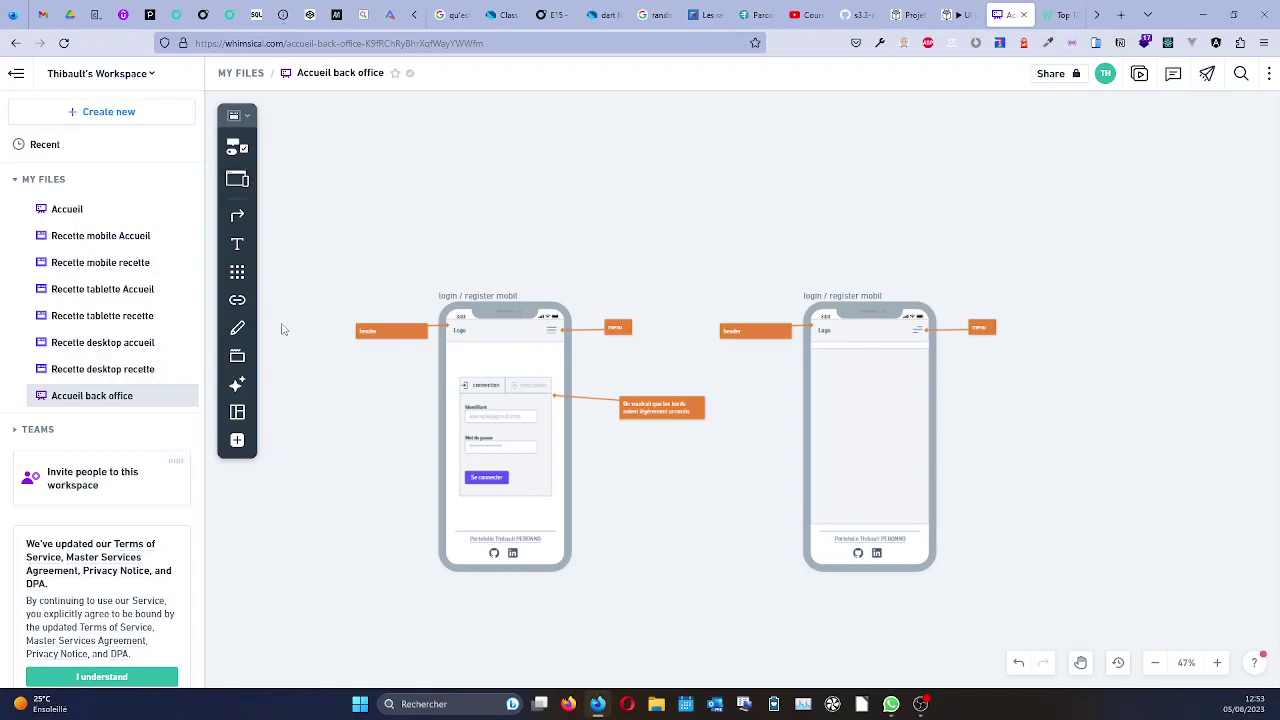
Drag an Avatar element to the top left of the back-office screen and enlarge it slightly from 48 × 48.
click(237, 272)
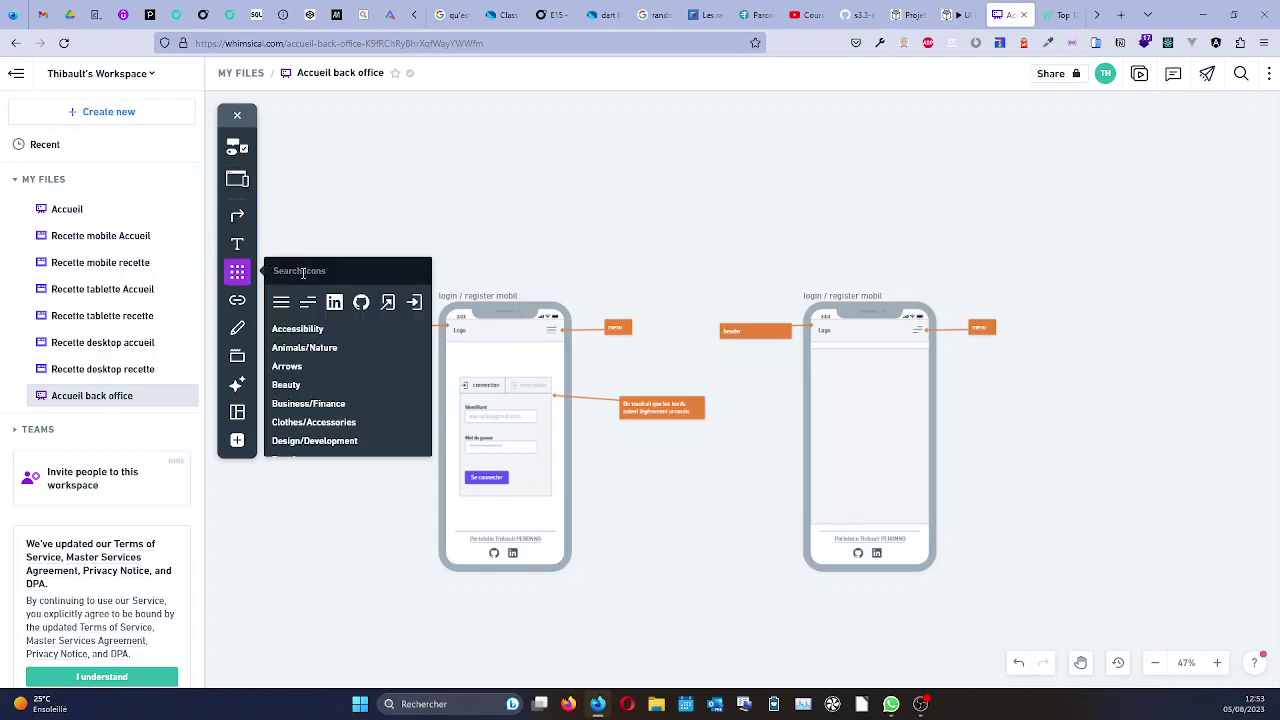
click(238, 147)
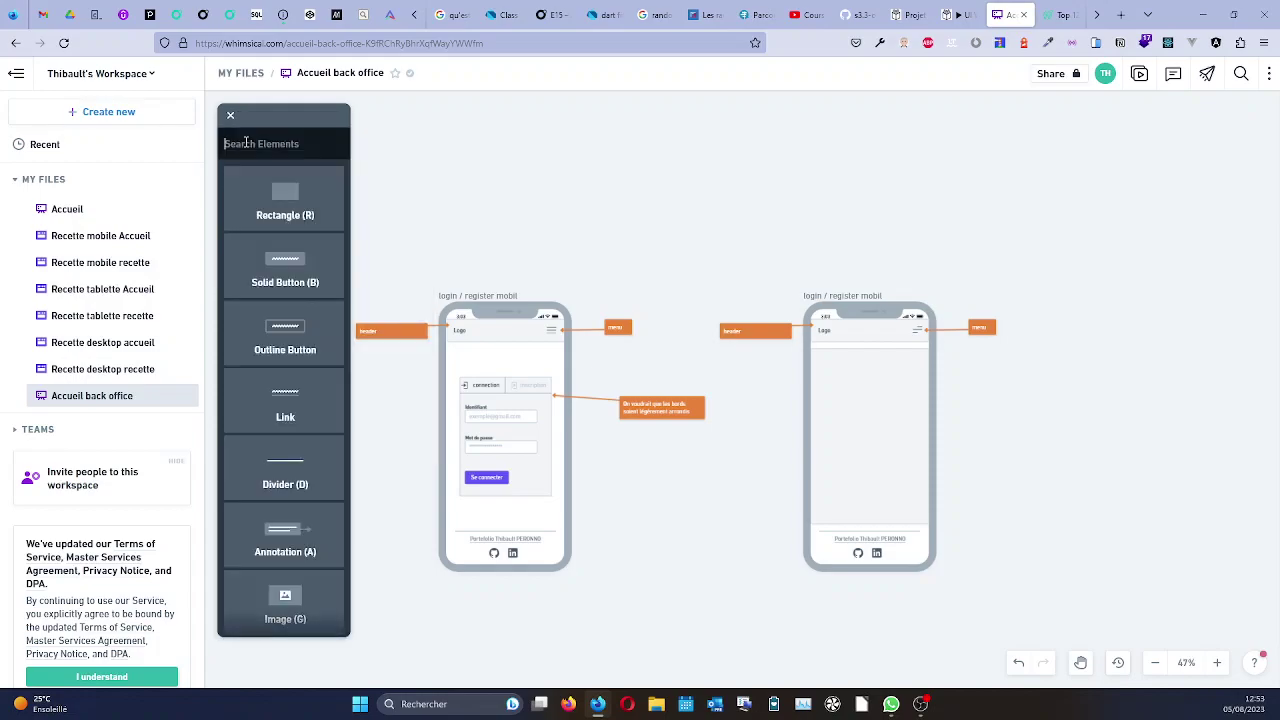
scroll(283, 298, down, 5)
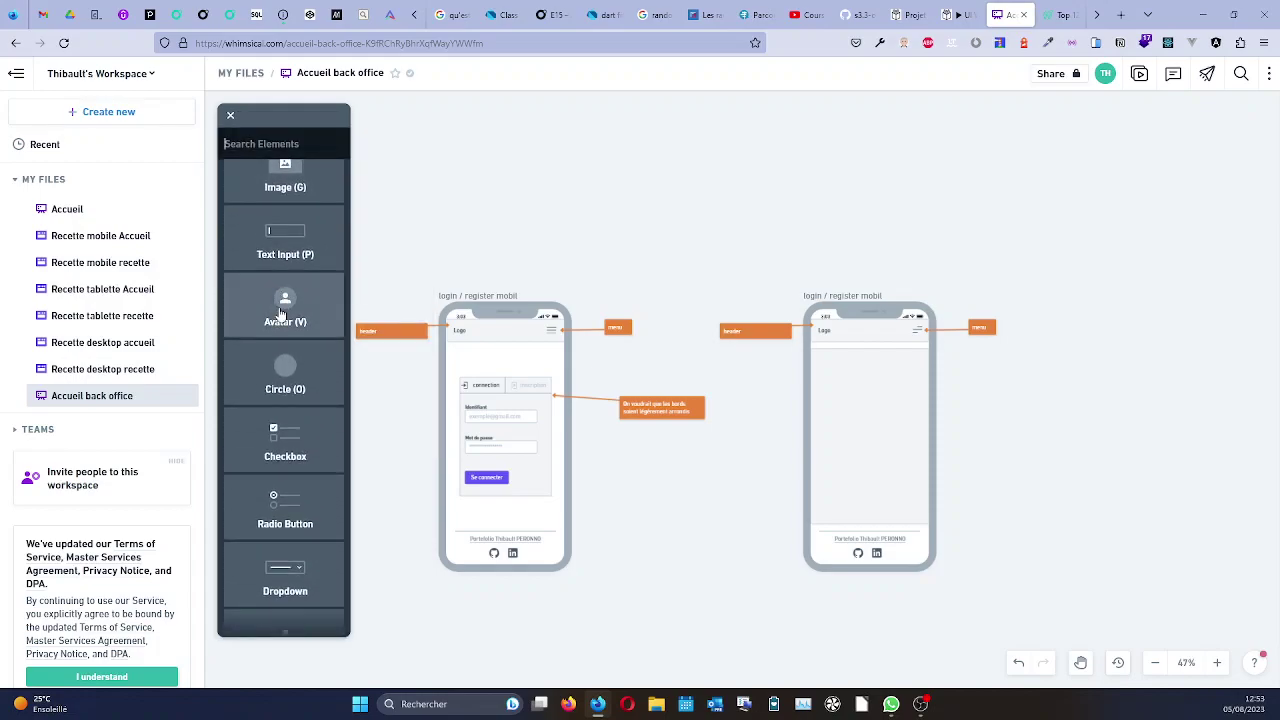
drag(286, 322, 289, 318)
drag(808, 358, 821, 358)
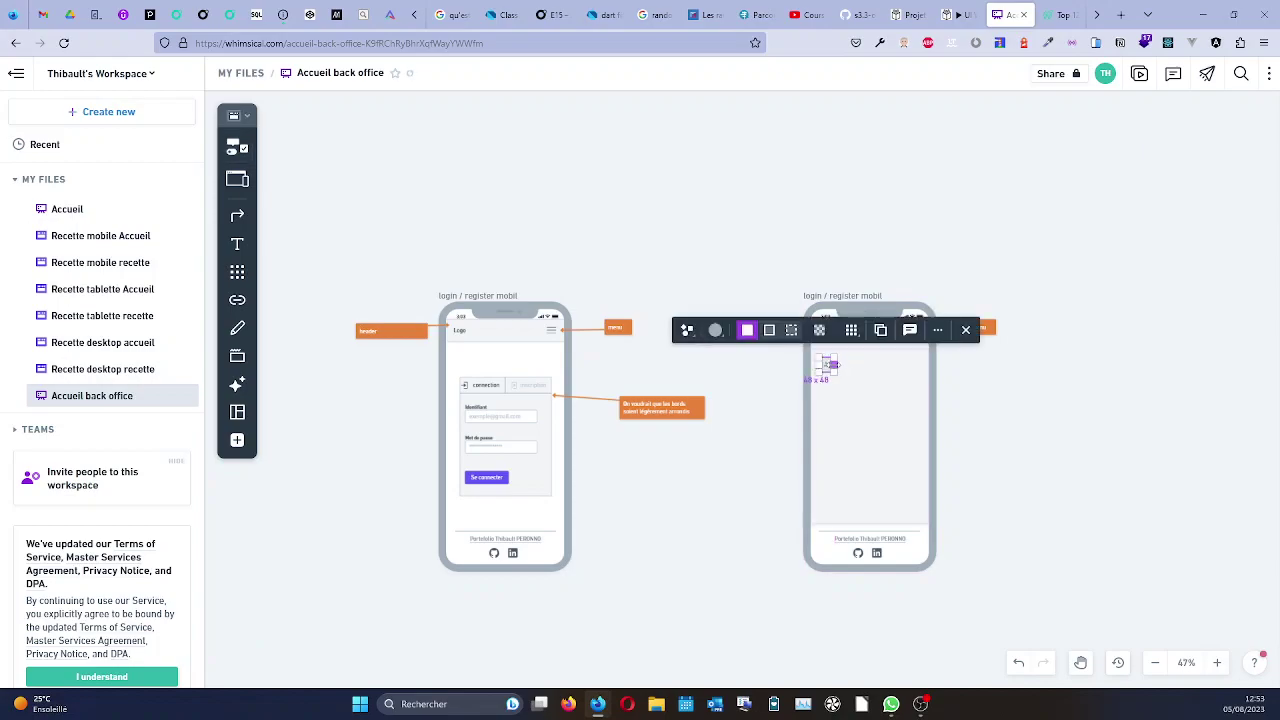
scroll(832, 366, up, 3)
scroll(832, 366, up, 4)
drag(841, 393, 843, 398)
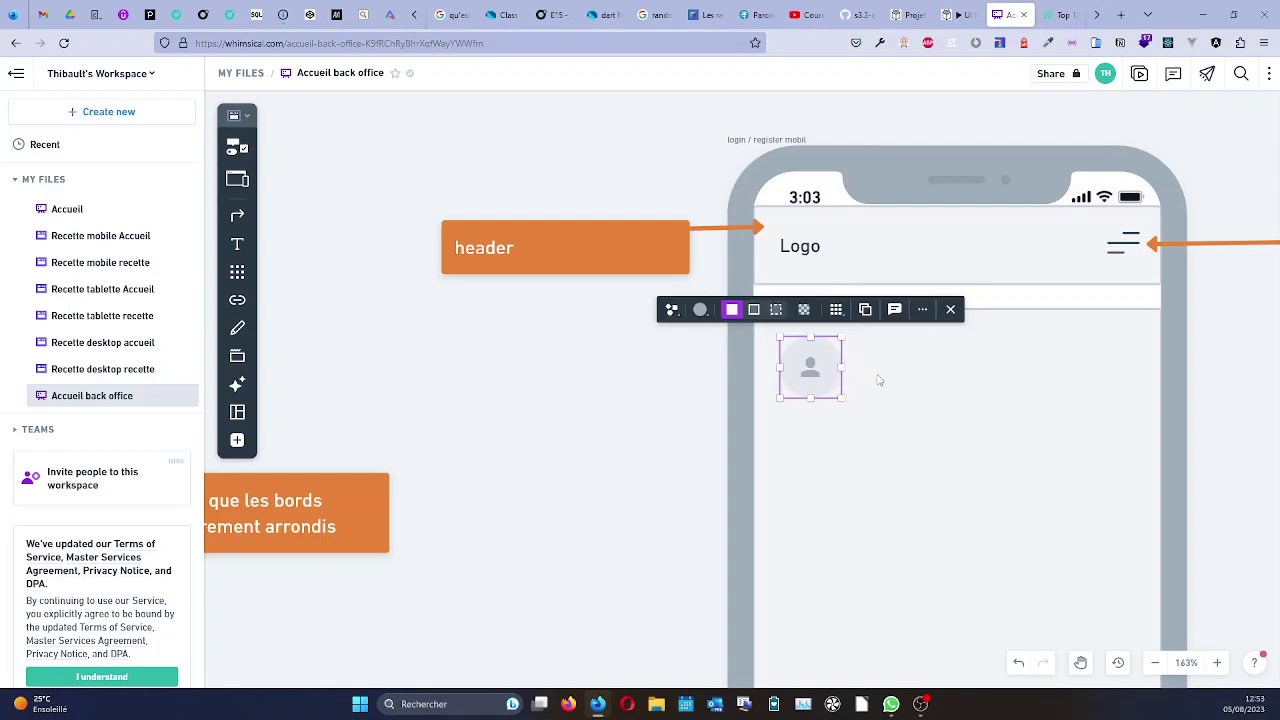
scroll(878, 380, down, 5)
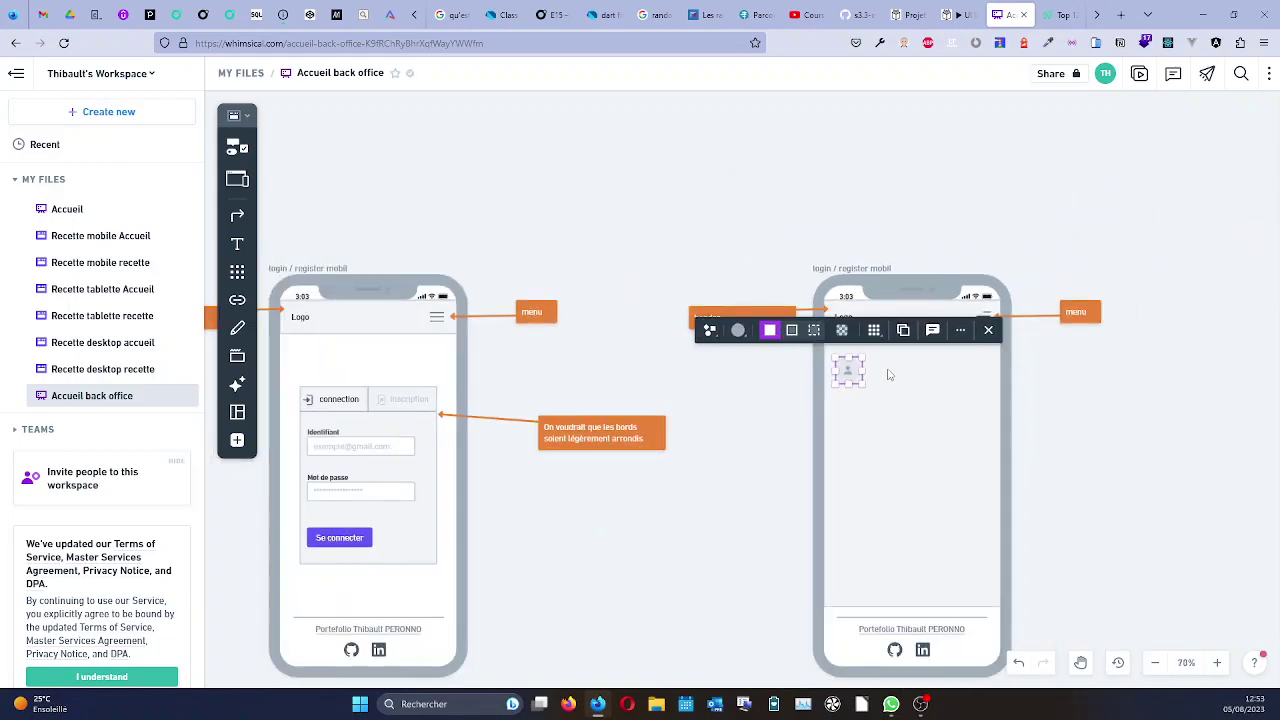
Add a text label reading 'Concepteur et développeur d'application' beside the avatar.
click(238, 245)
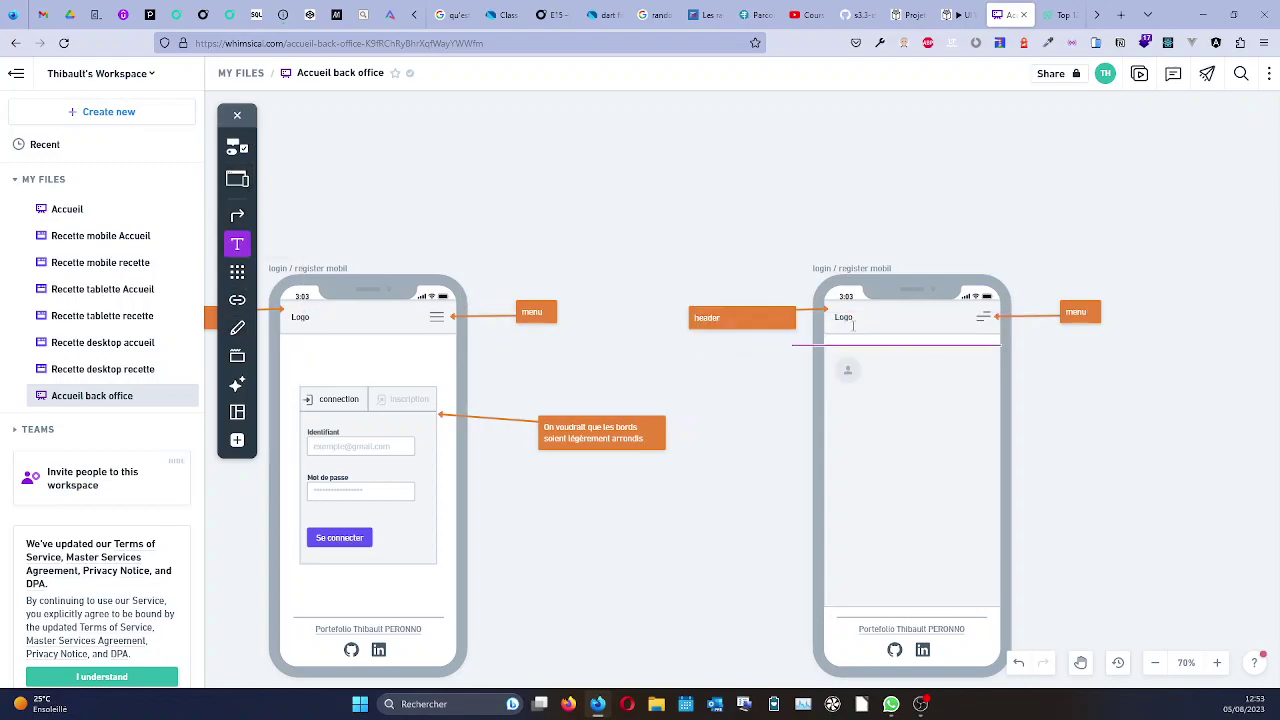
drag(870, 364, 985, 404)
text(Concepteur et développeur d'application)
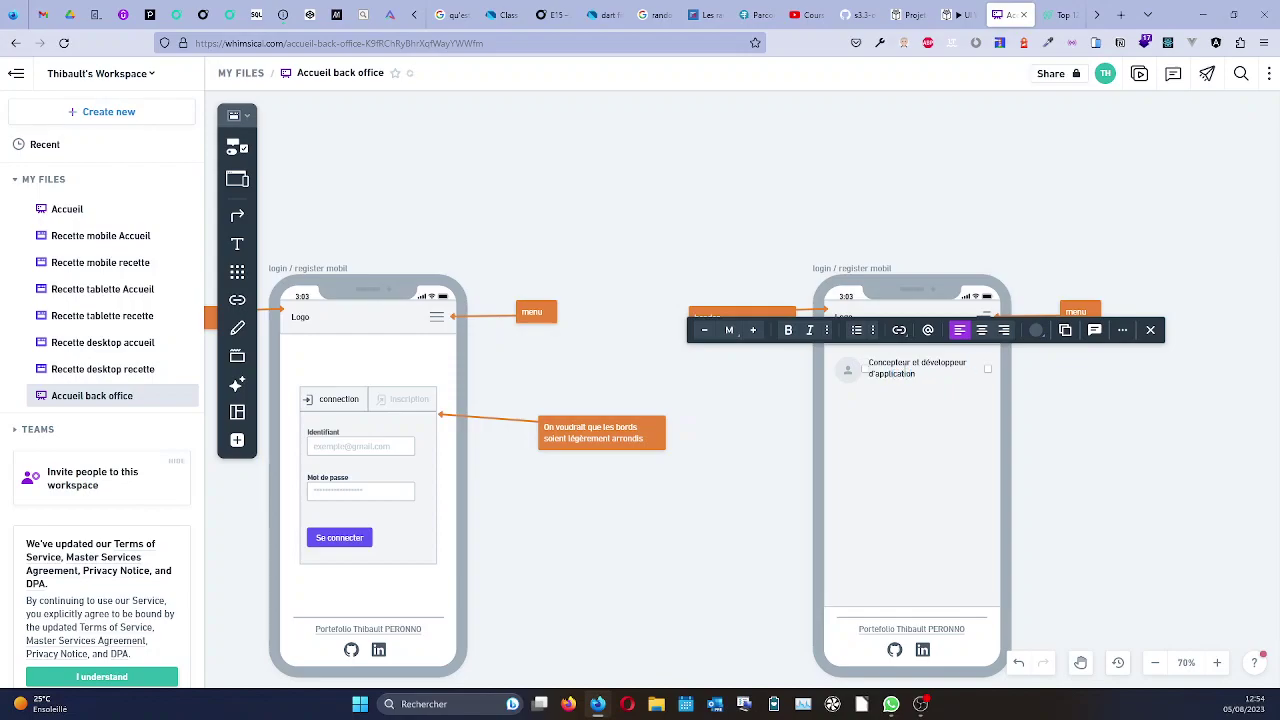
click(940, 390)
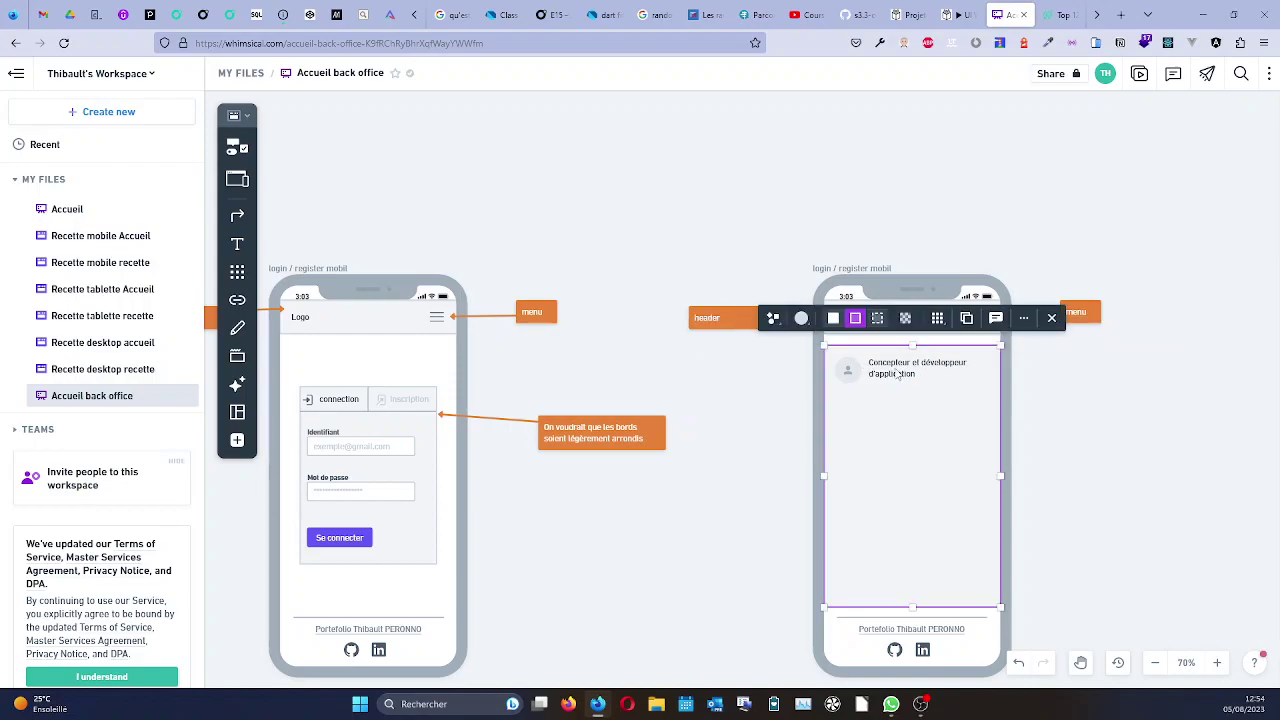
Change the job title's text size from M to L.
click(941, 394)
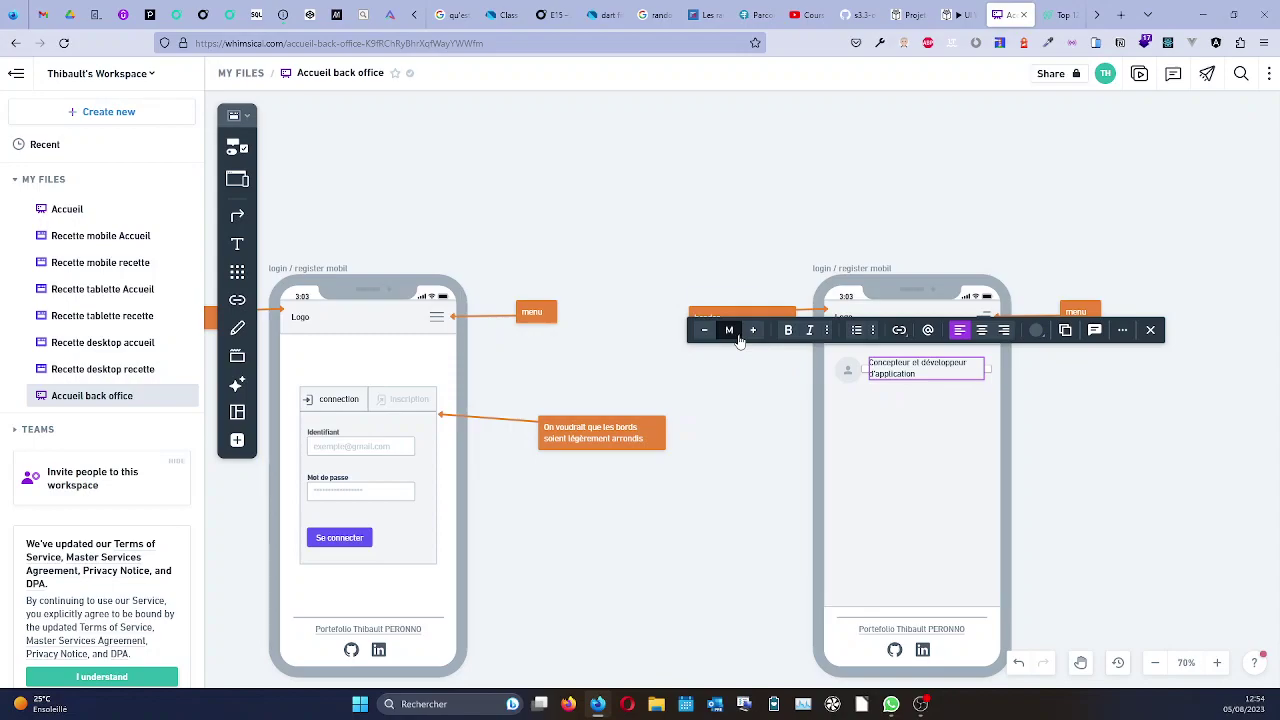
click(729, 332)
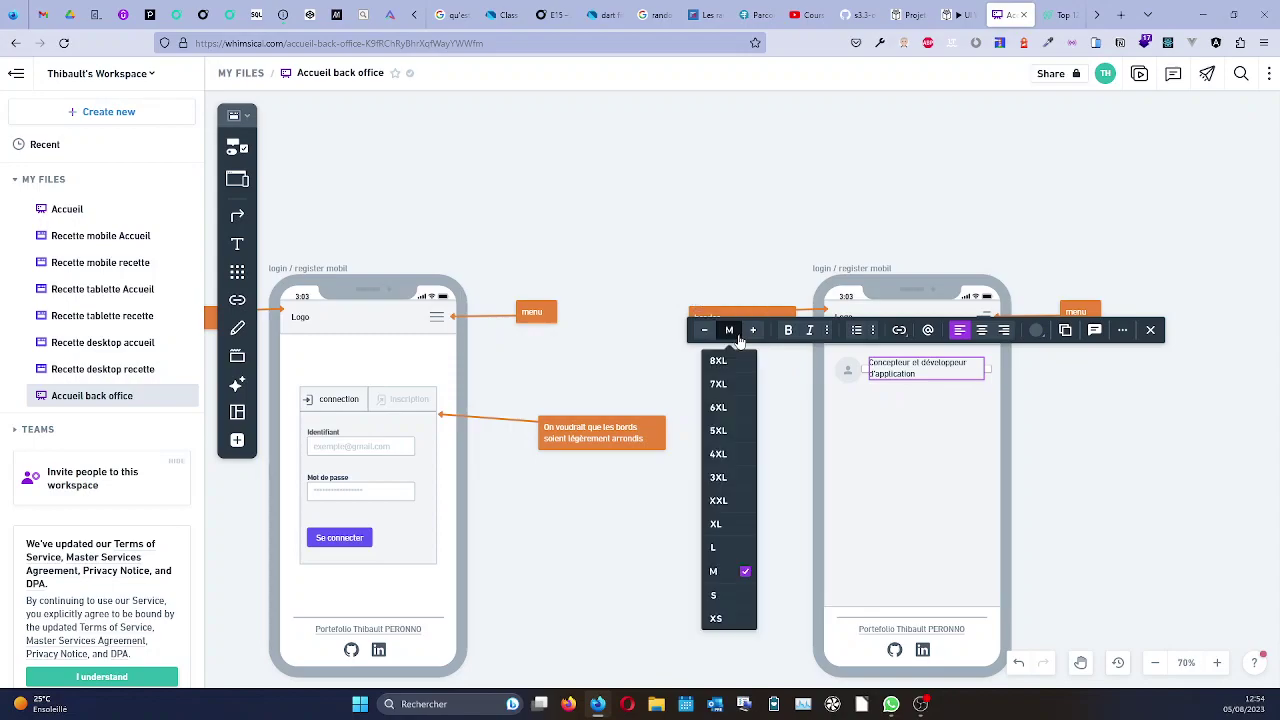
click(725, 547)
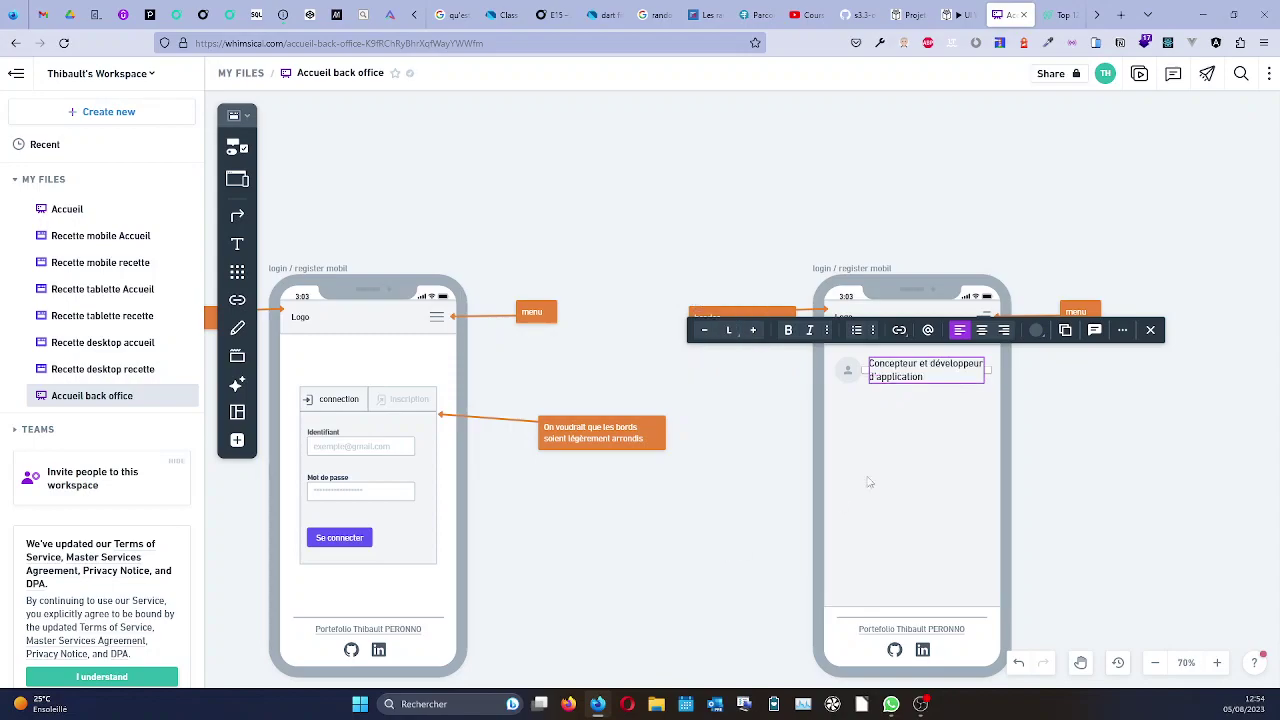
click(1062, 415)
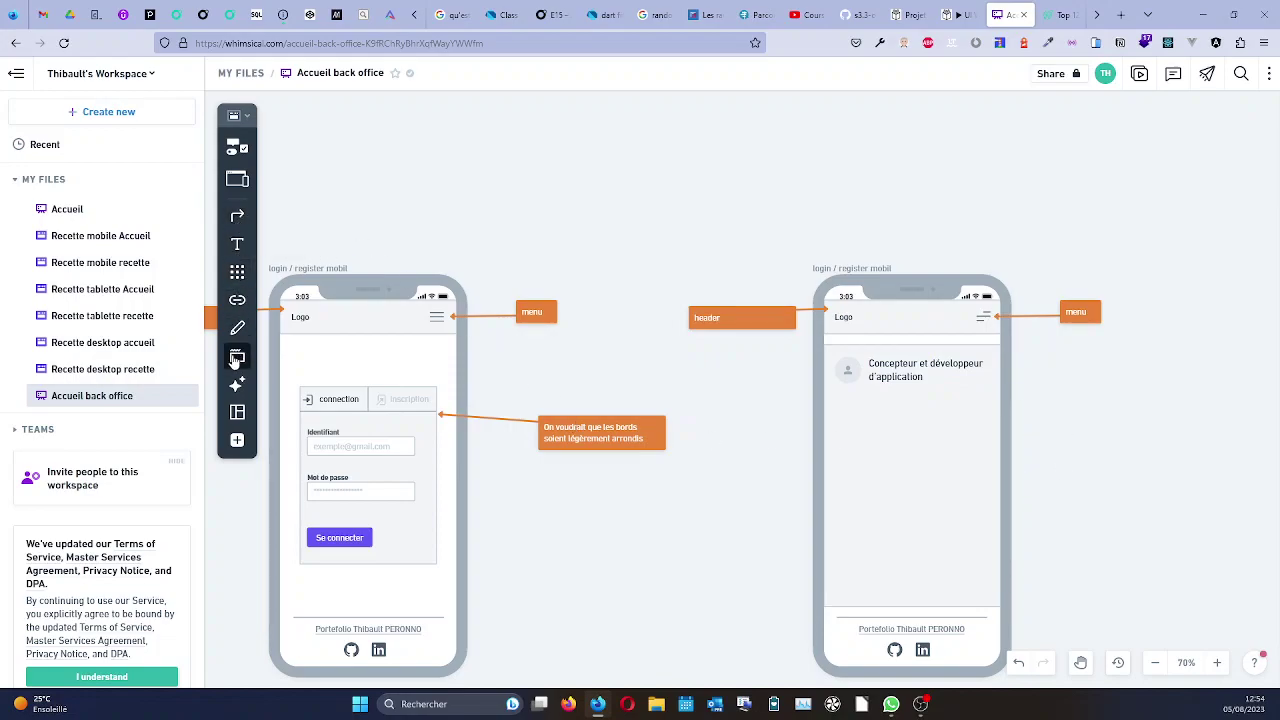
Discard a stray empty text box drawn below the job title and clear the selection.
click(237, 245)
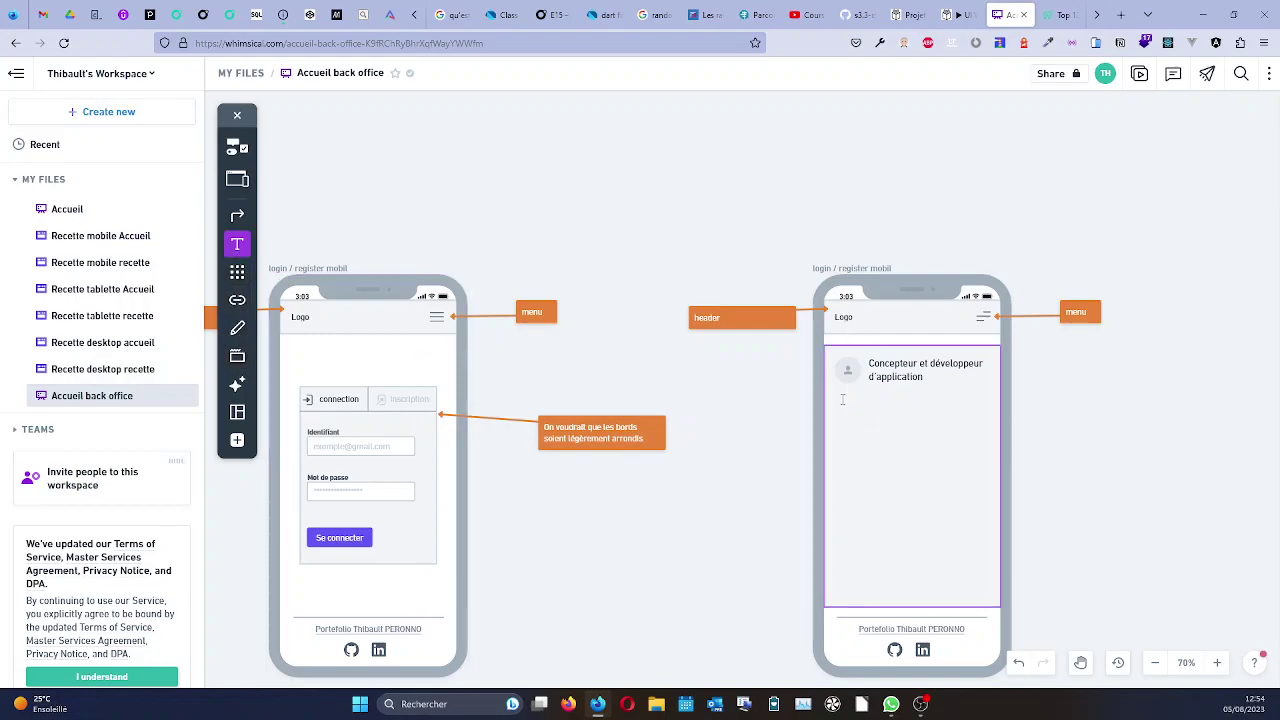
drag(894, 421, 987, 510)
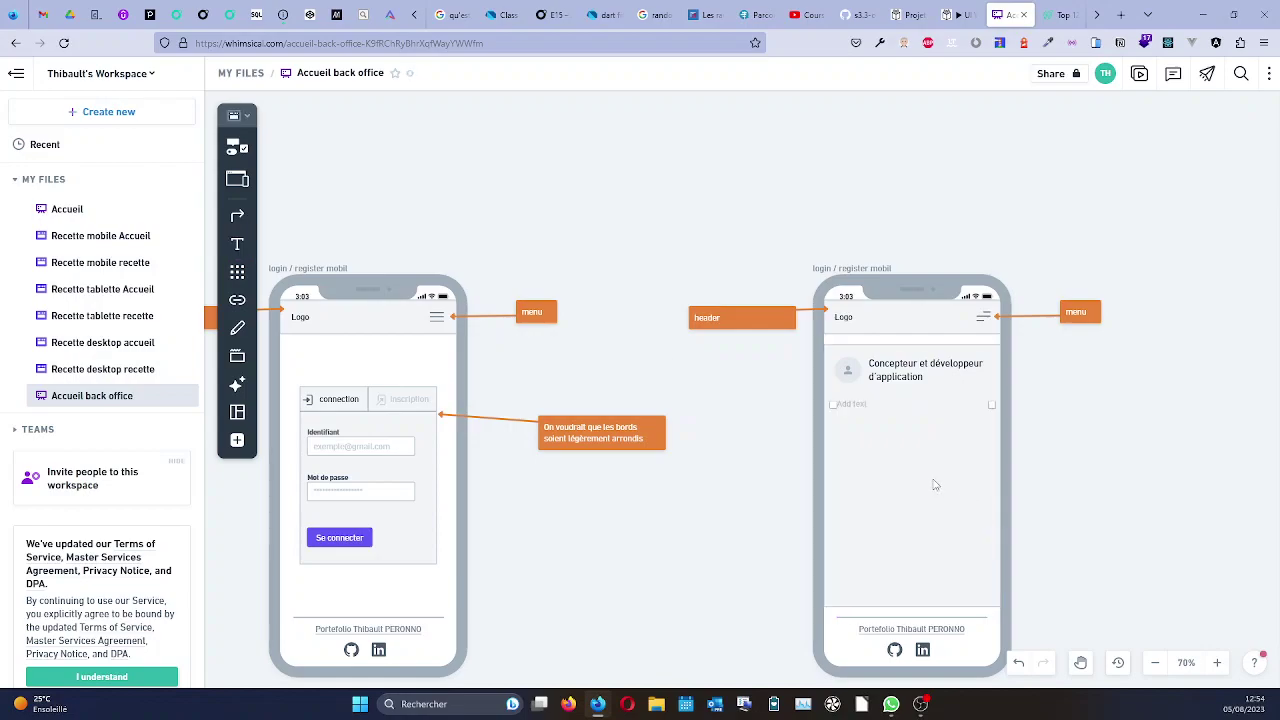
text(B)
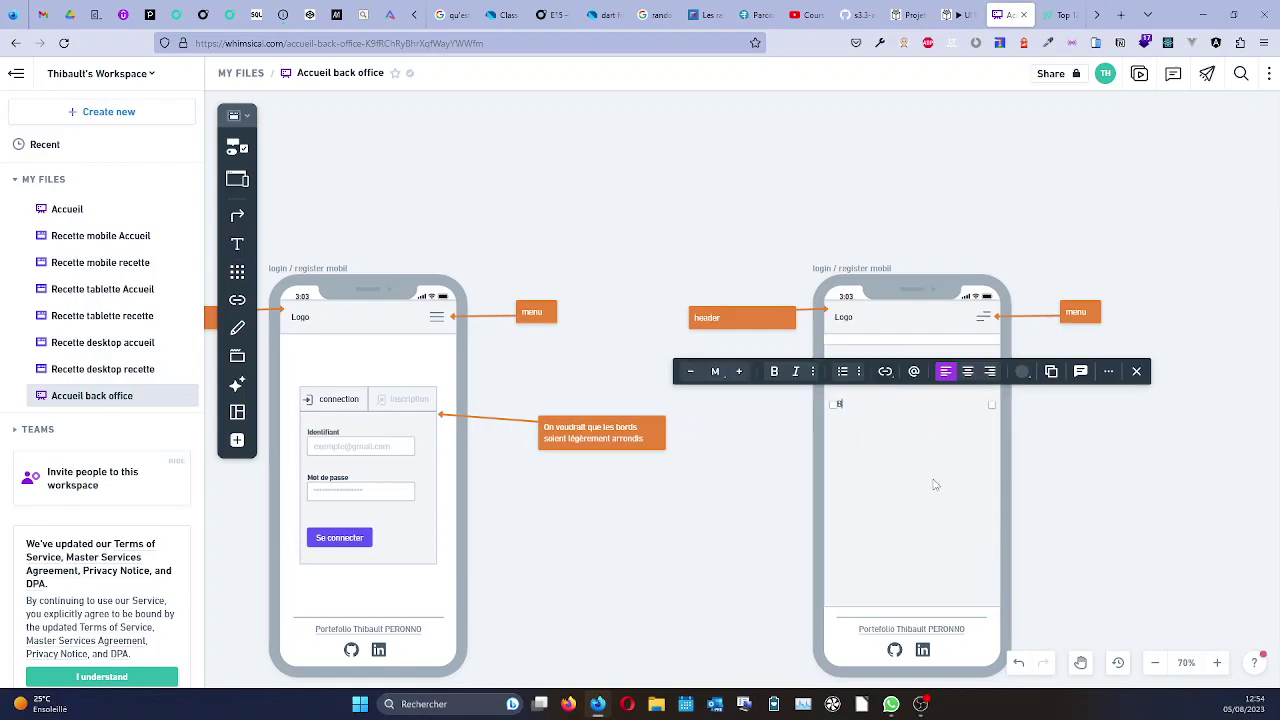
key(BackSpace)
click(908, 404)
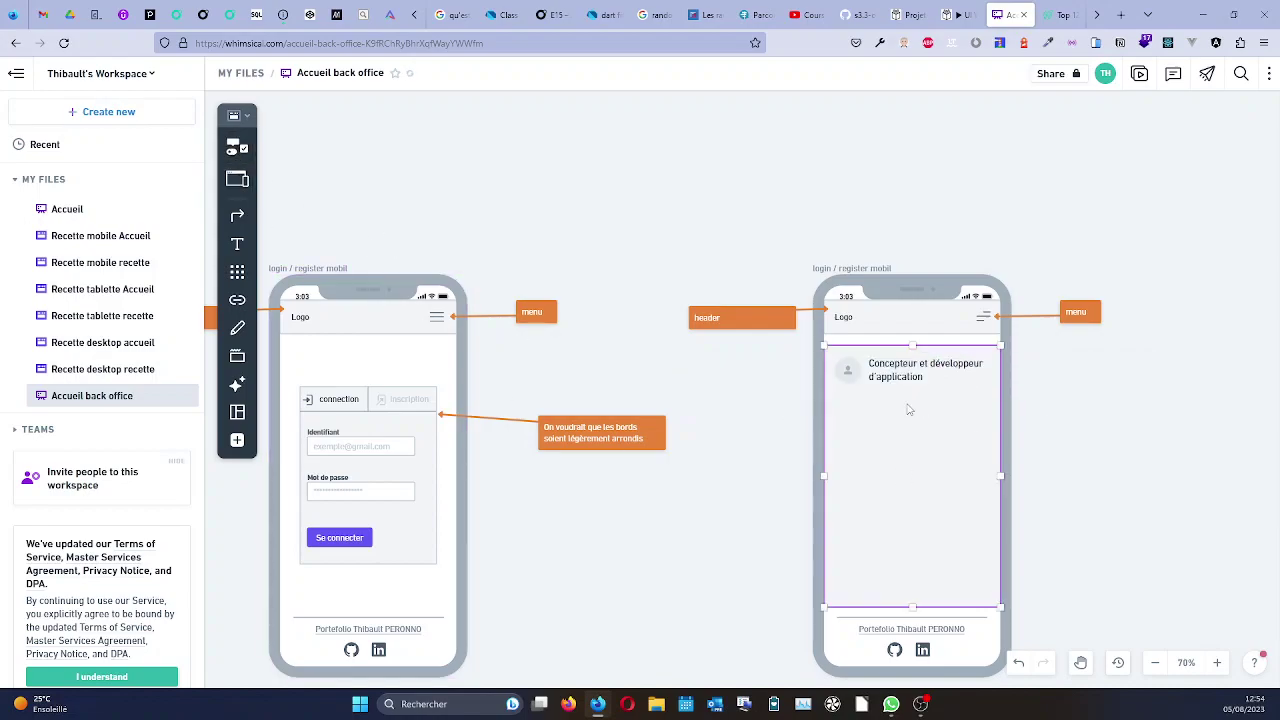
click(771, 445)
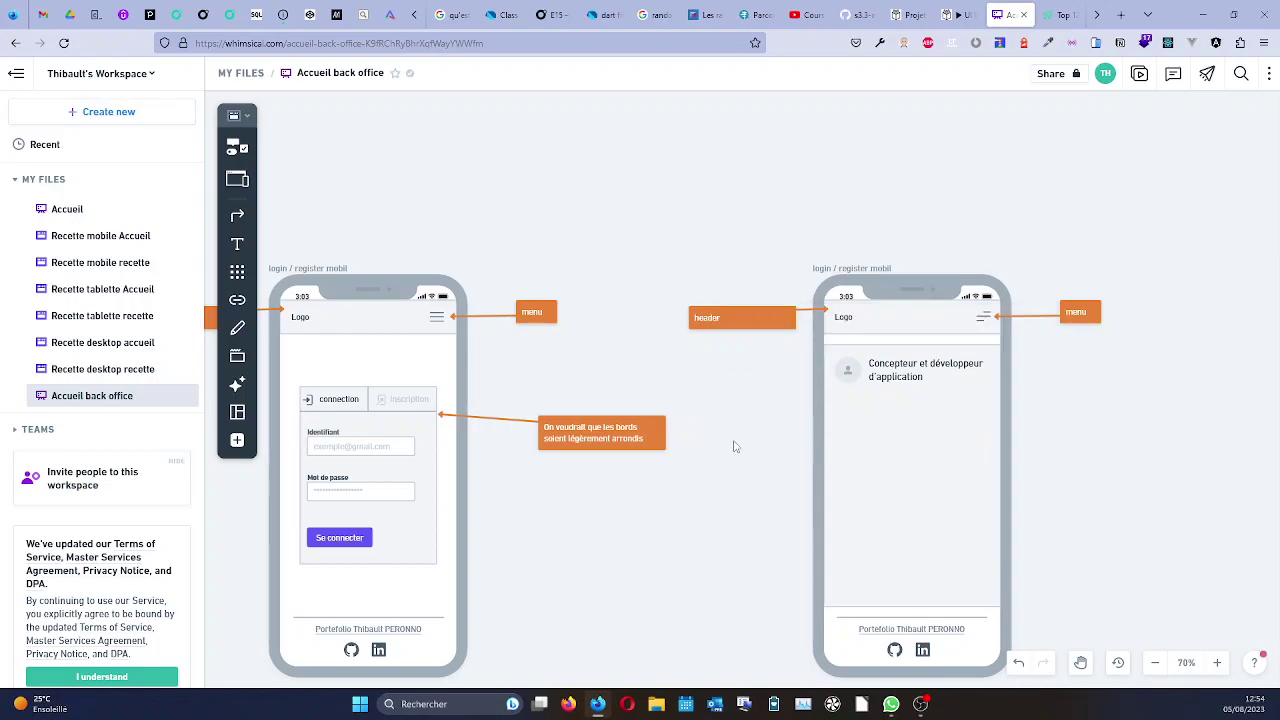
Place a Lorem Ipsum paragraph under the job title, keeping it as text rather than blocks.
click(236, 147)
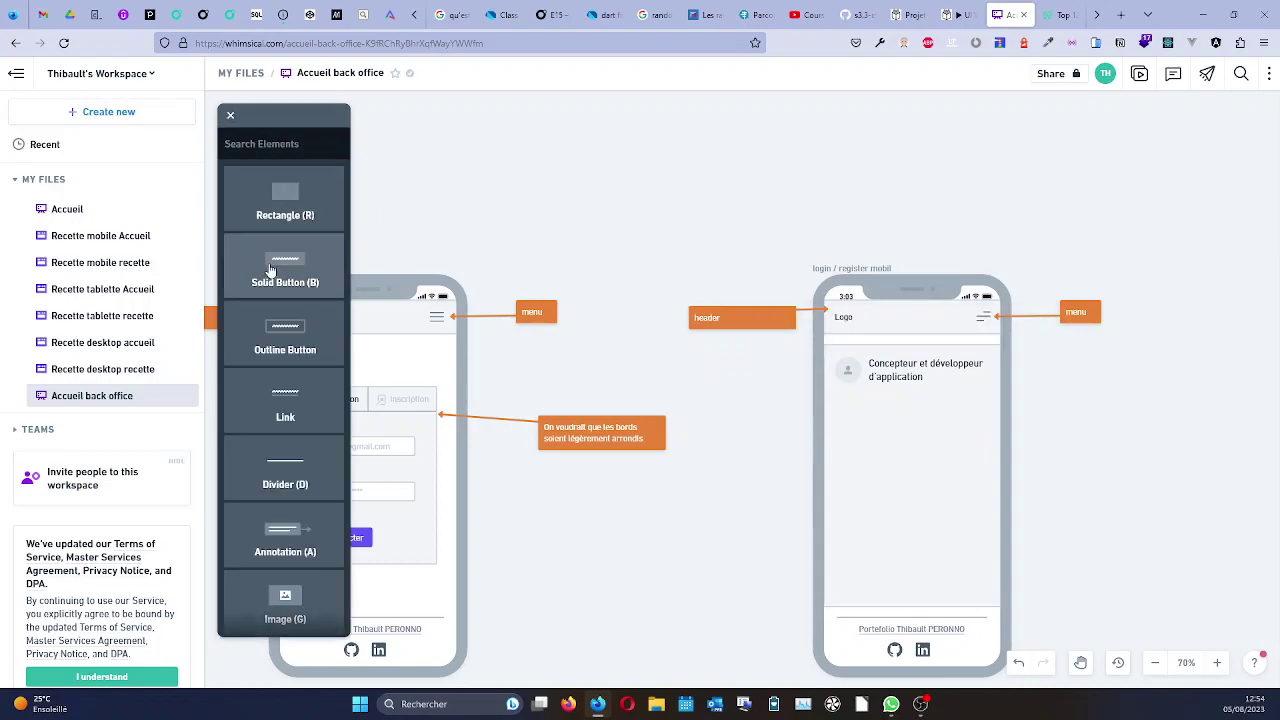
scroll(291, 311, down, 2)
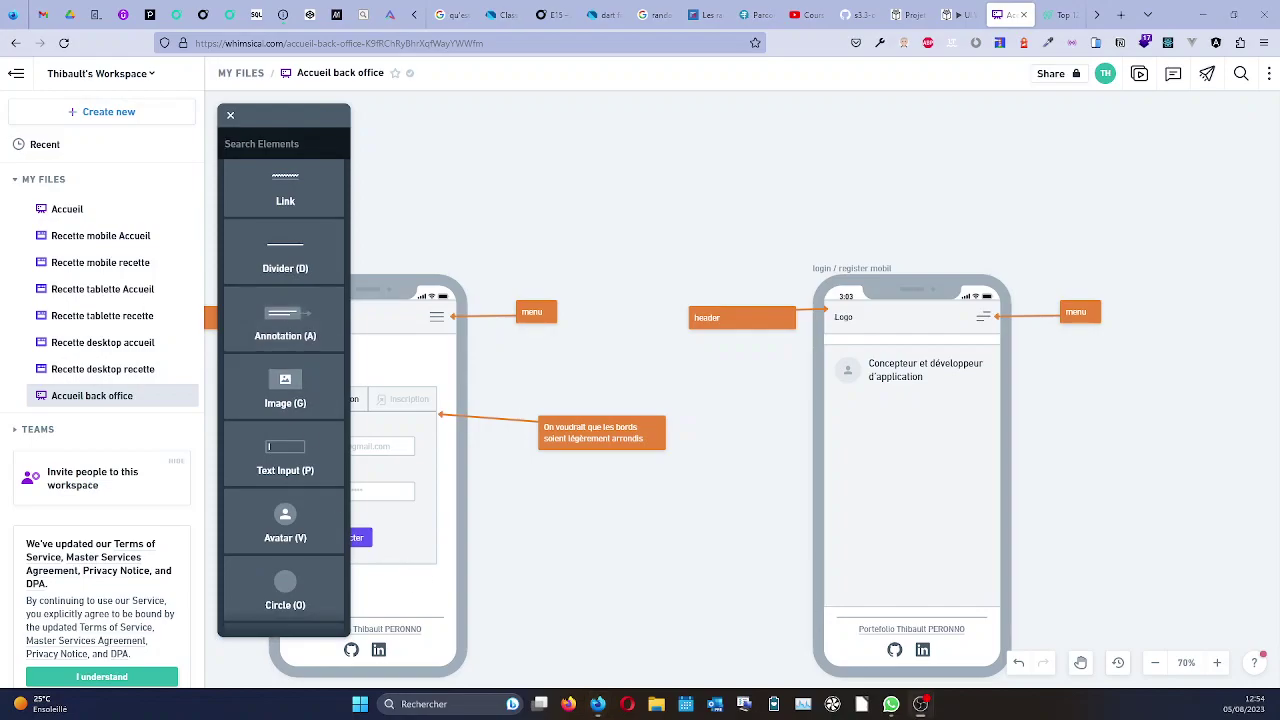
scroll(269, 346, down, 5)
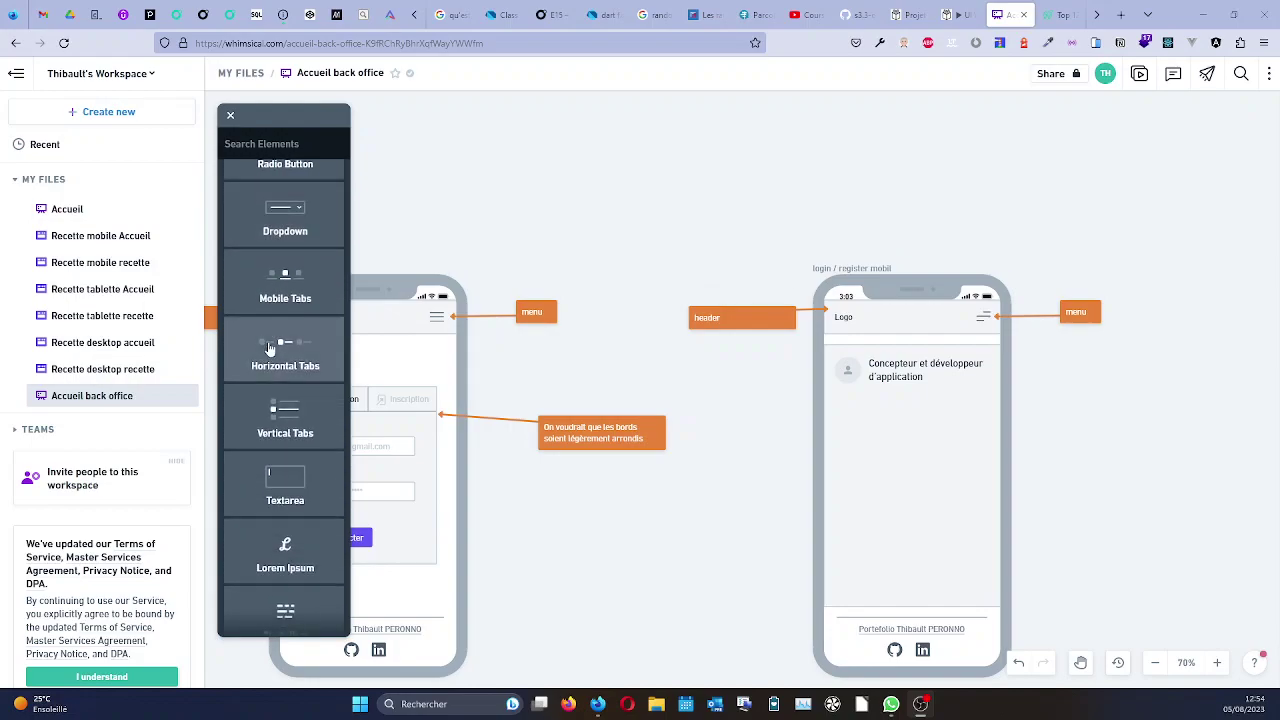
drag(462, 537, 838, 403)
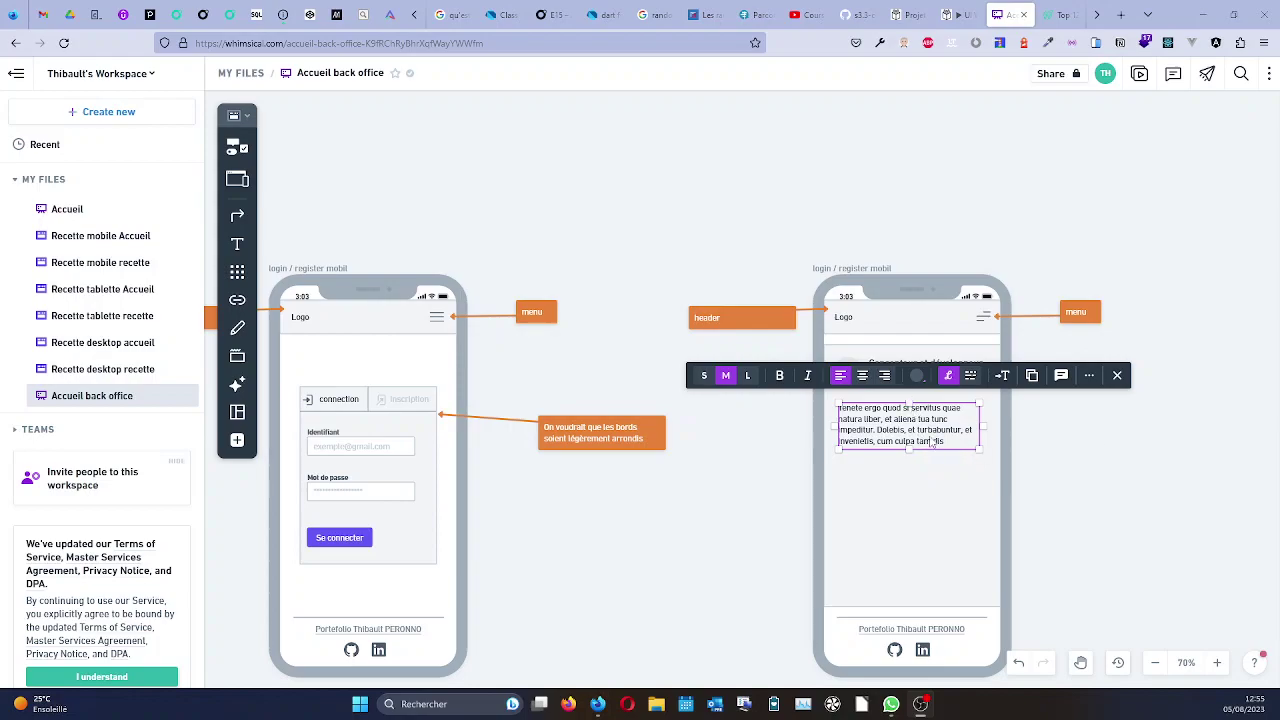
click(970, 377)
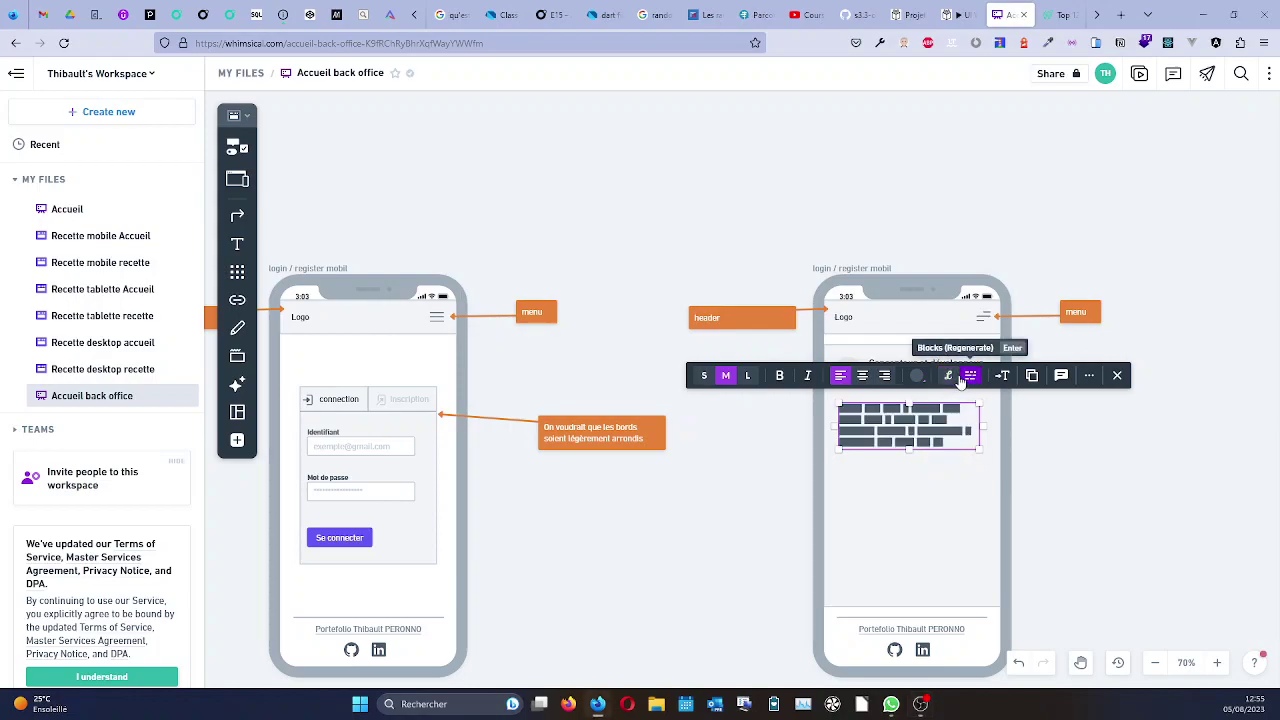
click(948, 377)
click(1036, 488)
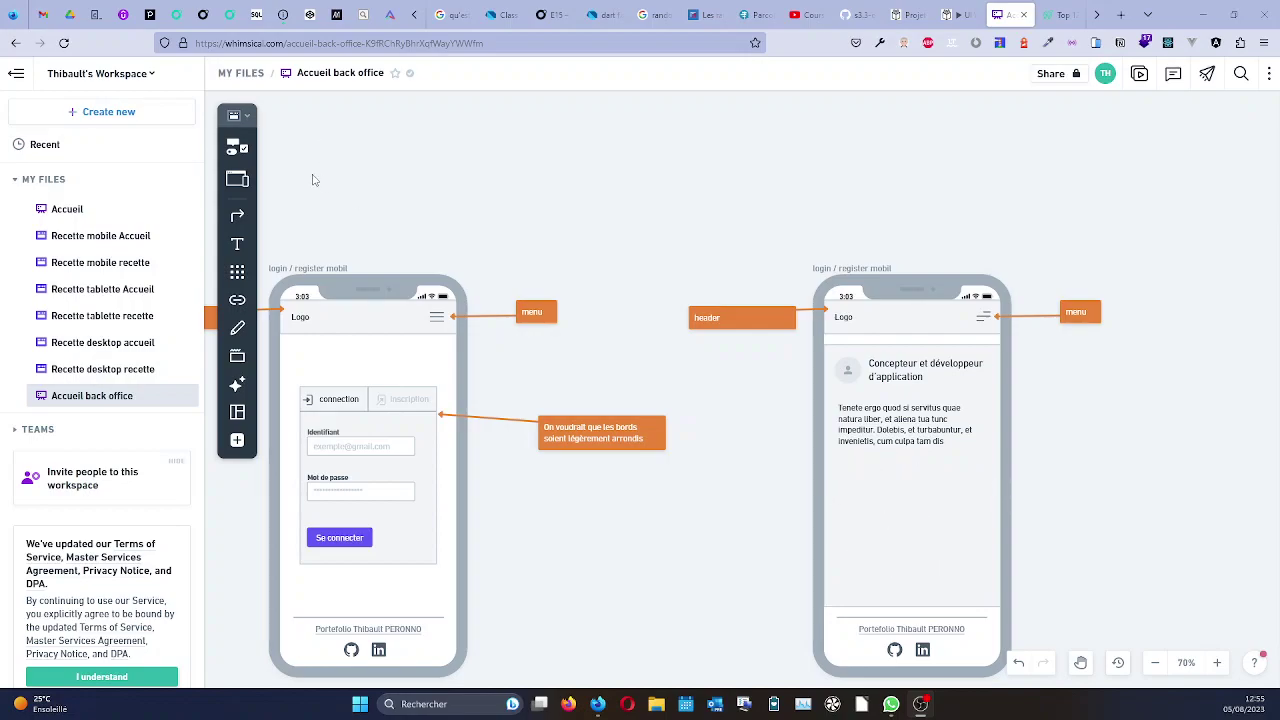
Place an Image placeholder below the paragraph and widen it to 317 × 178.
click(236, 148)
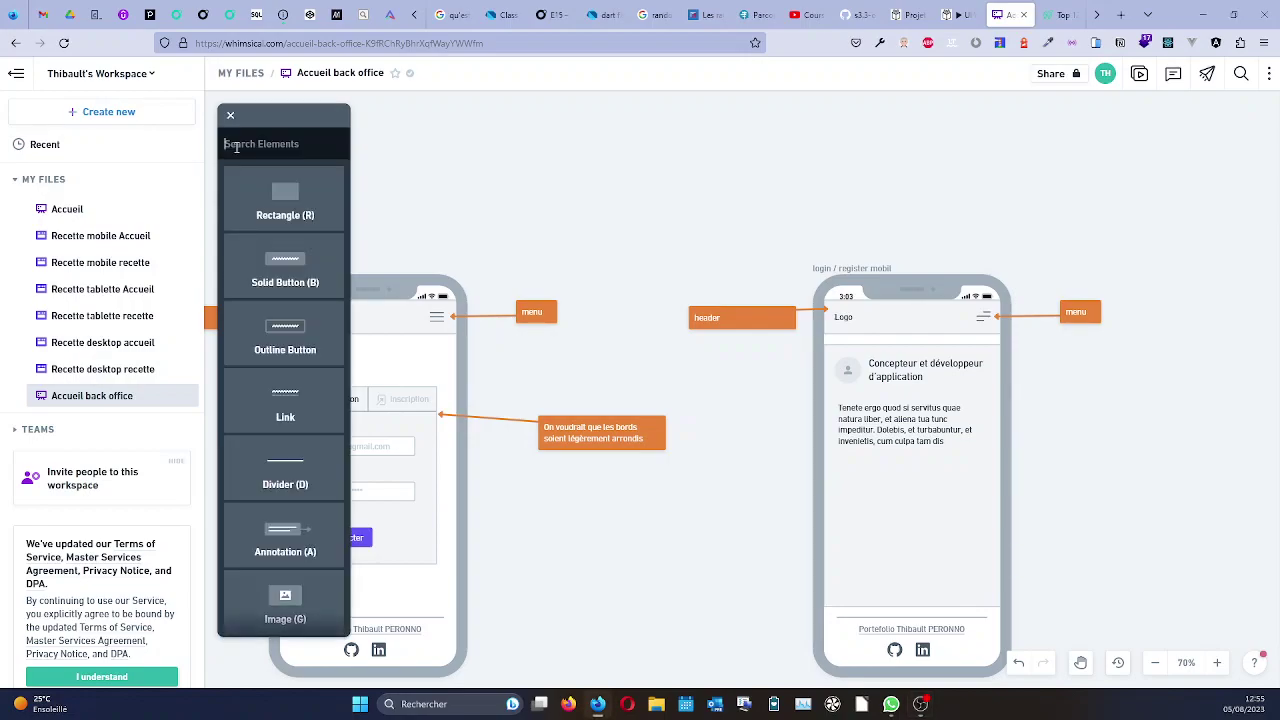
scroll(286, 360, down, 5)
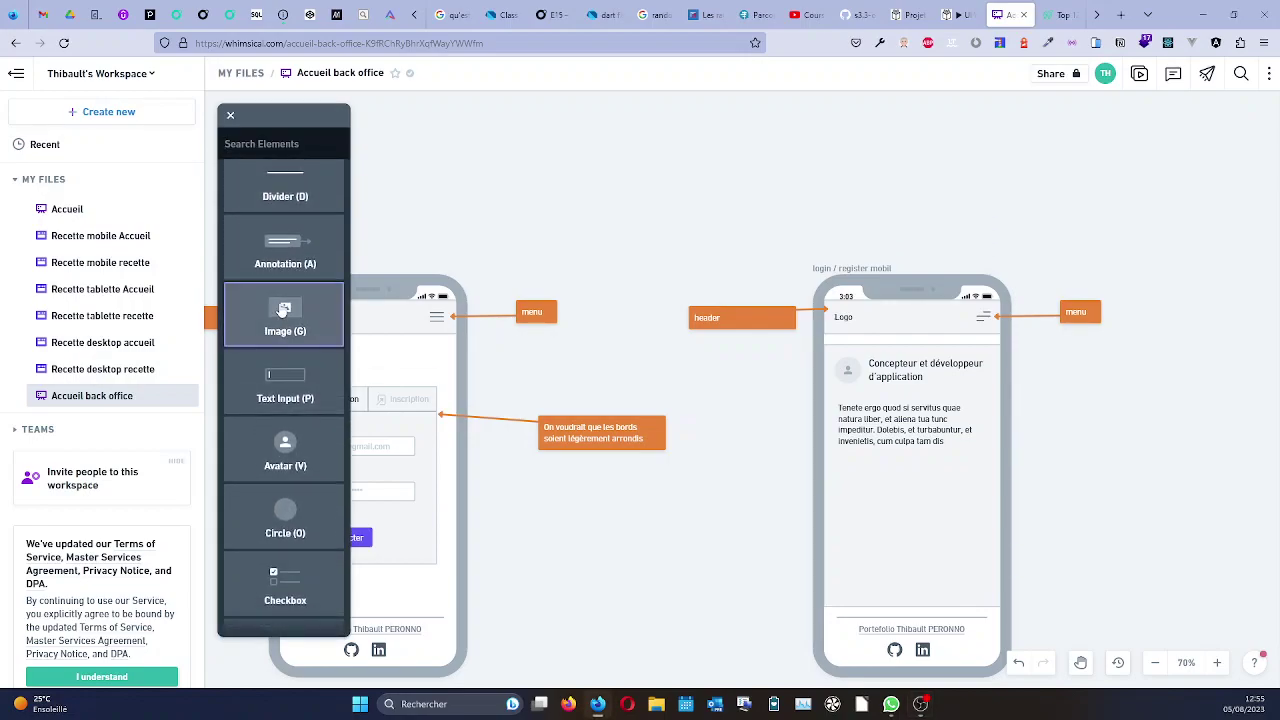
click(283, 312)
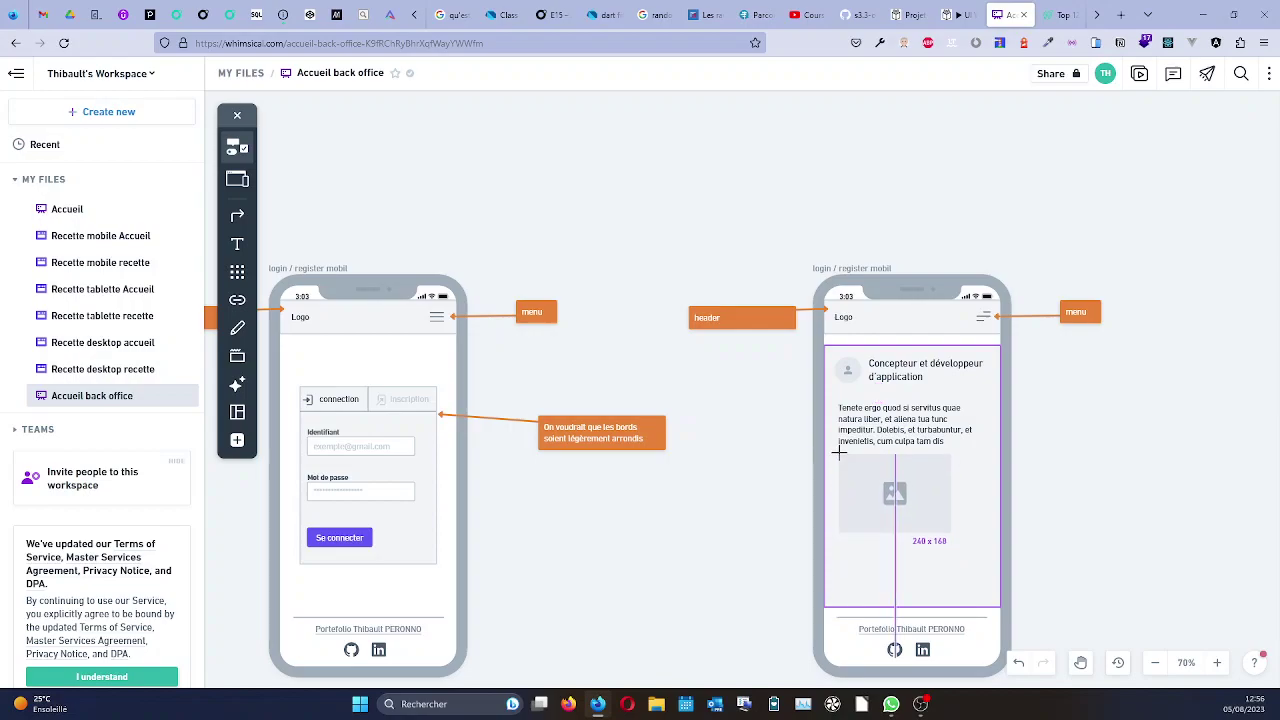
click(838, 465)
drag(951, 545, 987, 549)
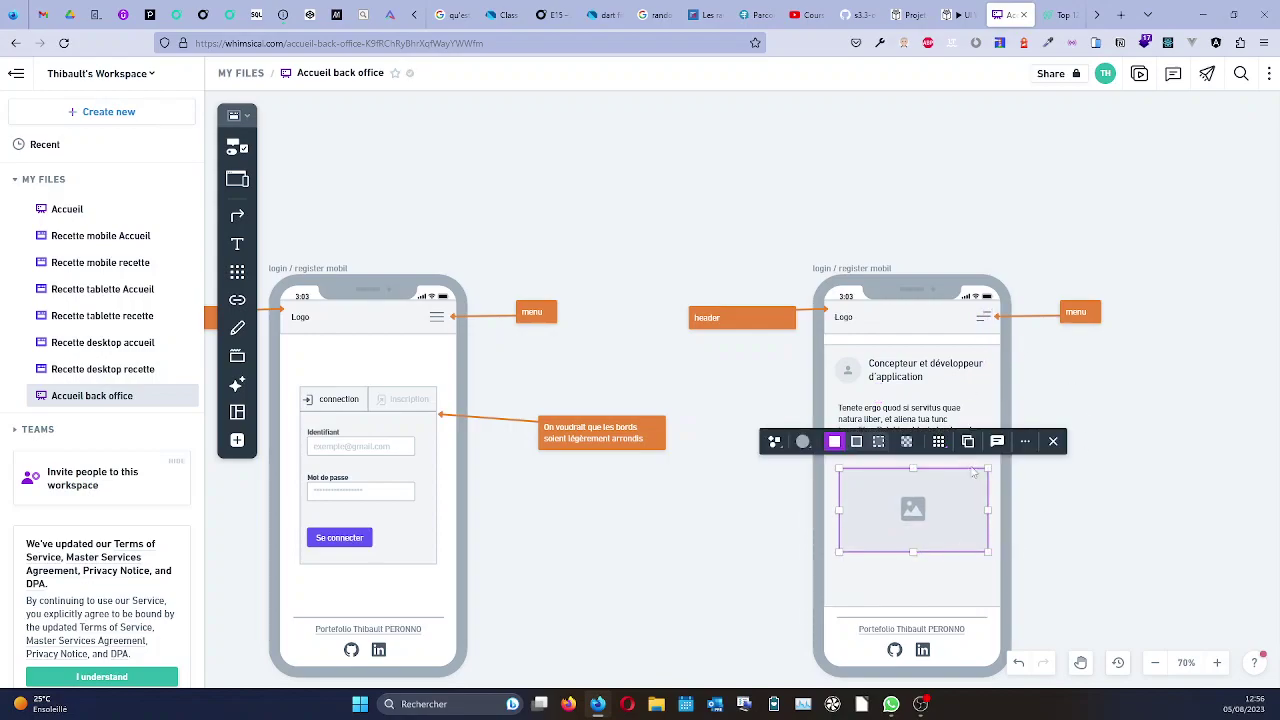
Place an orange annotation right of the back-office phone, its arrow pointing at the image placeholder.
click(237, 147)
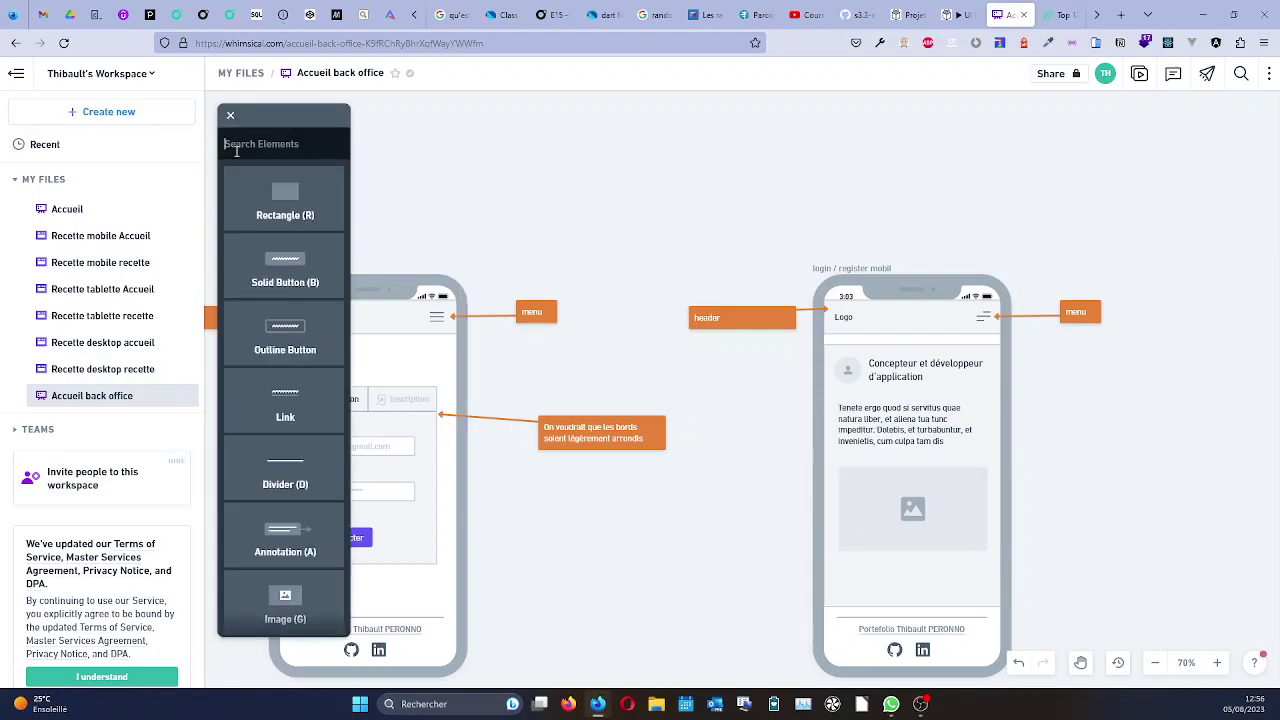
scroll(291, 443, down, 1)
click(285, 460)
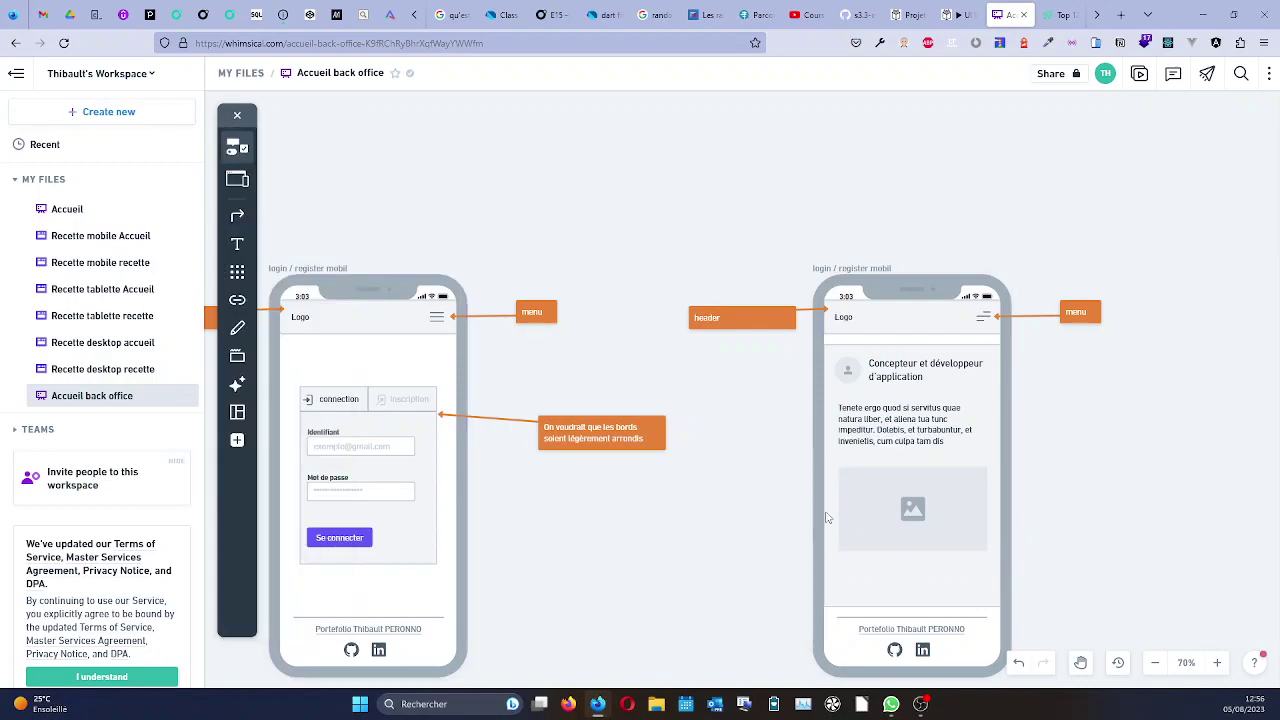
click(1090, 500)
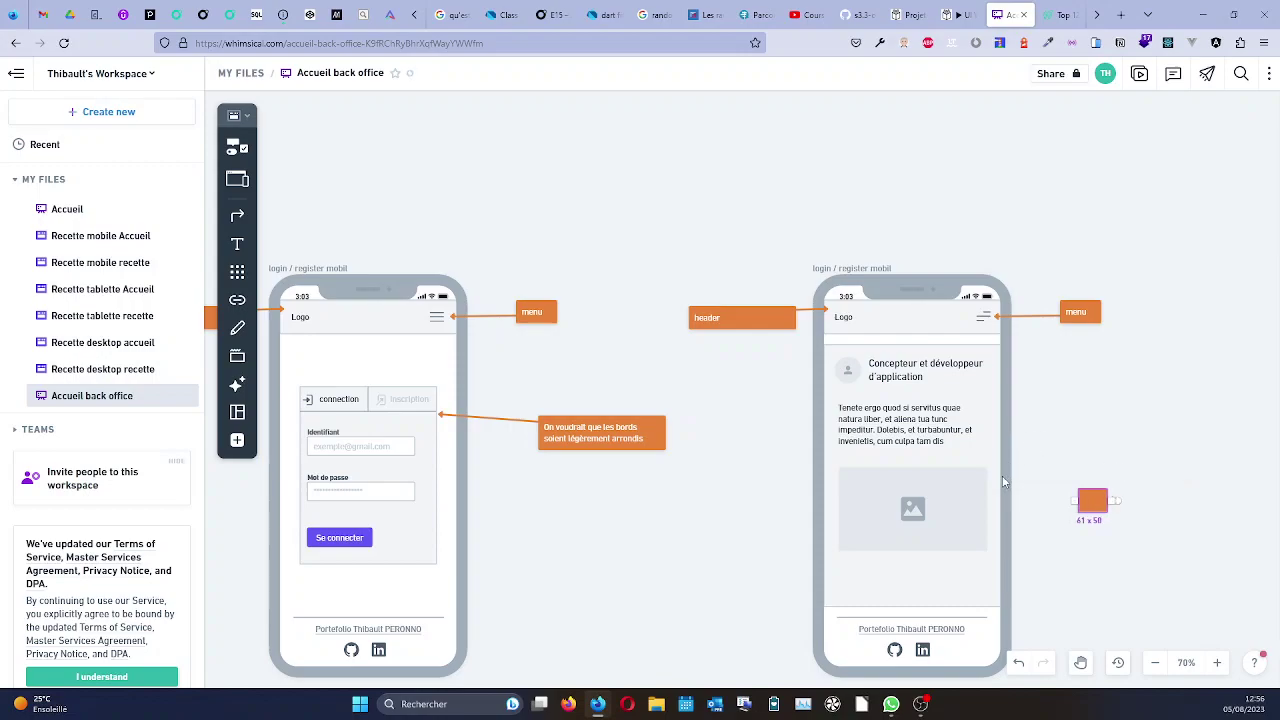
mouse_move(1074, 500)
mouse_down()
mouse_move(1043, 500)
mouse_move(1034, 440)
mouse_move(987, 506)
mouse_up()
Widen the annotation and caption it "Capture d'écran du back office quand on est connecté".
click(1070, 501)
drag(1166, 507, 1156, 501)
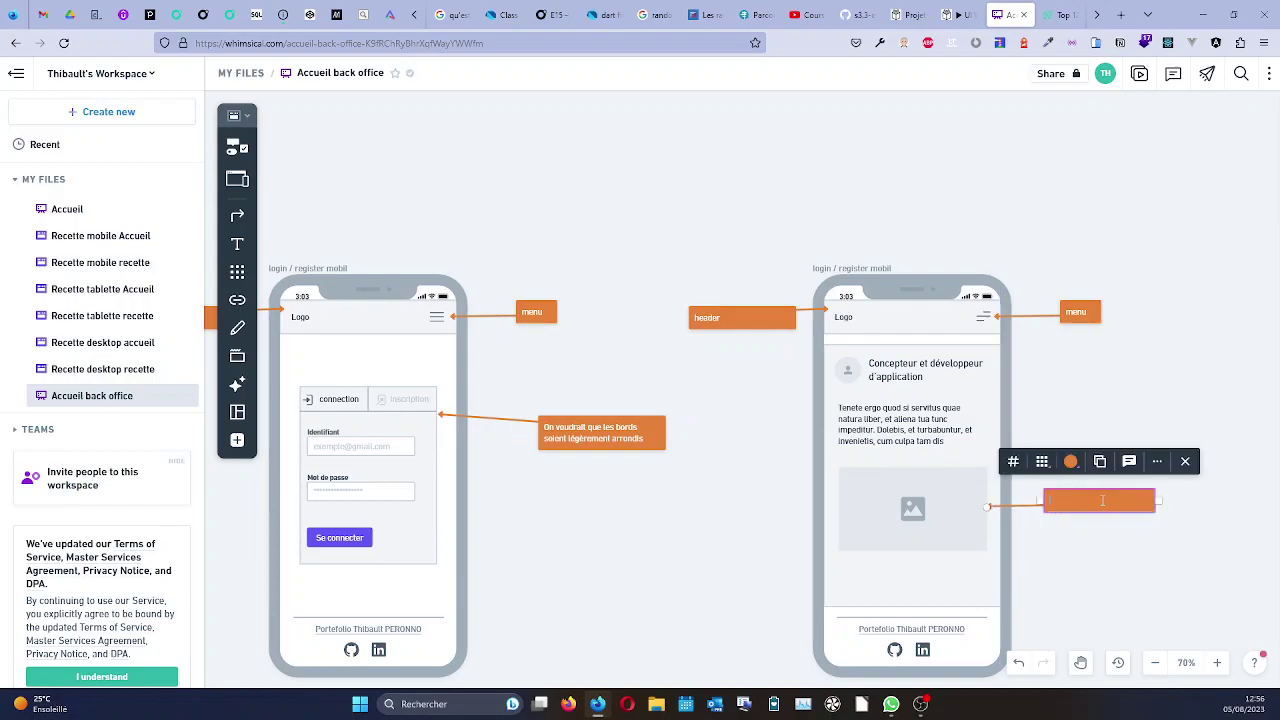
text(Captures d'écran du ba)
key(BackSpace)
key(BackSpace)
key(BackSpace)
text(office)
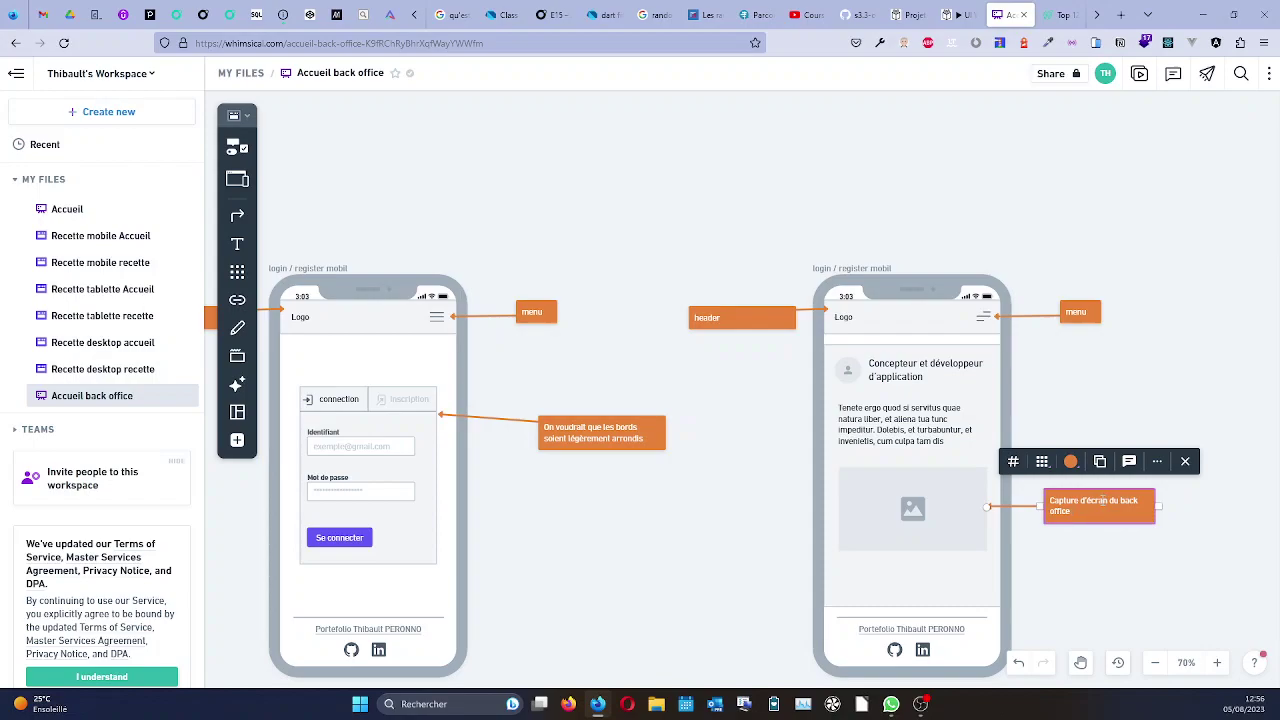
text( quand on est connecté)
click(1088, 563)
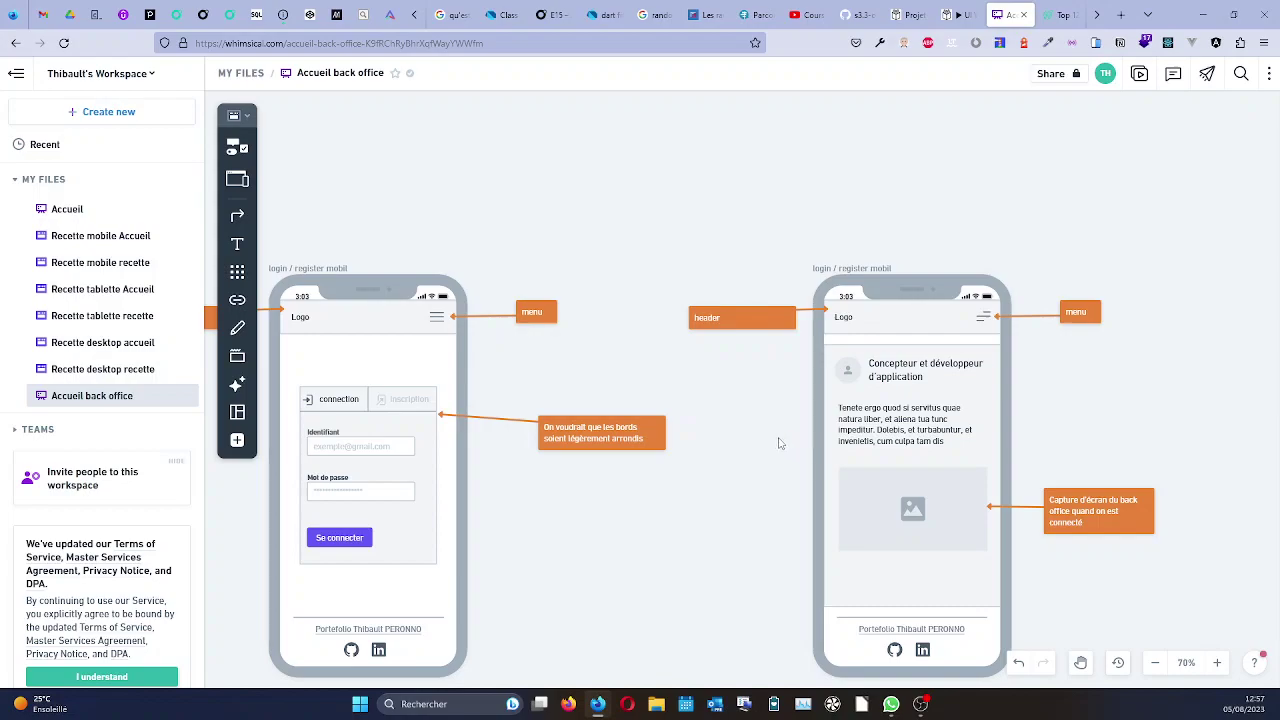
Delete the right phone's header note and change the login menu note to "menu fermé".
click(763, 322)
key(Delete)
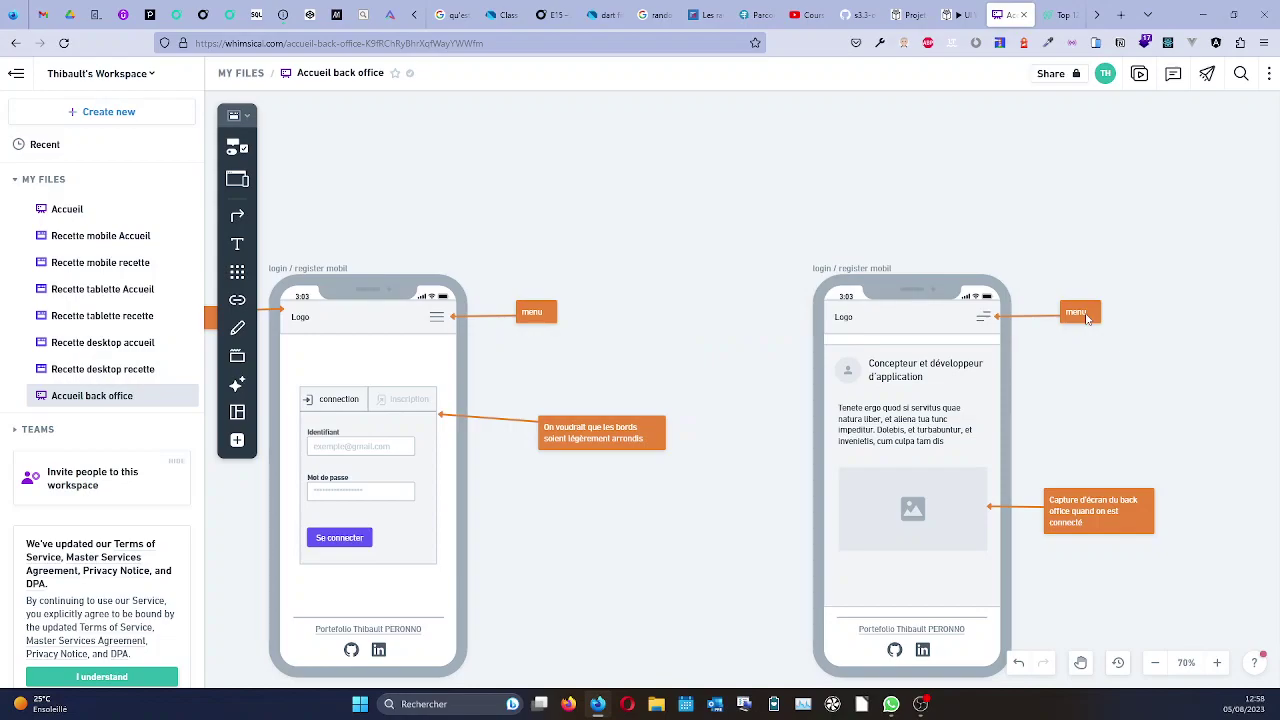
click(545, 313)
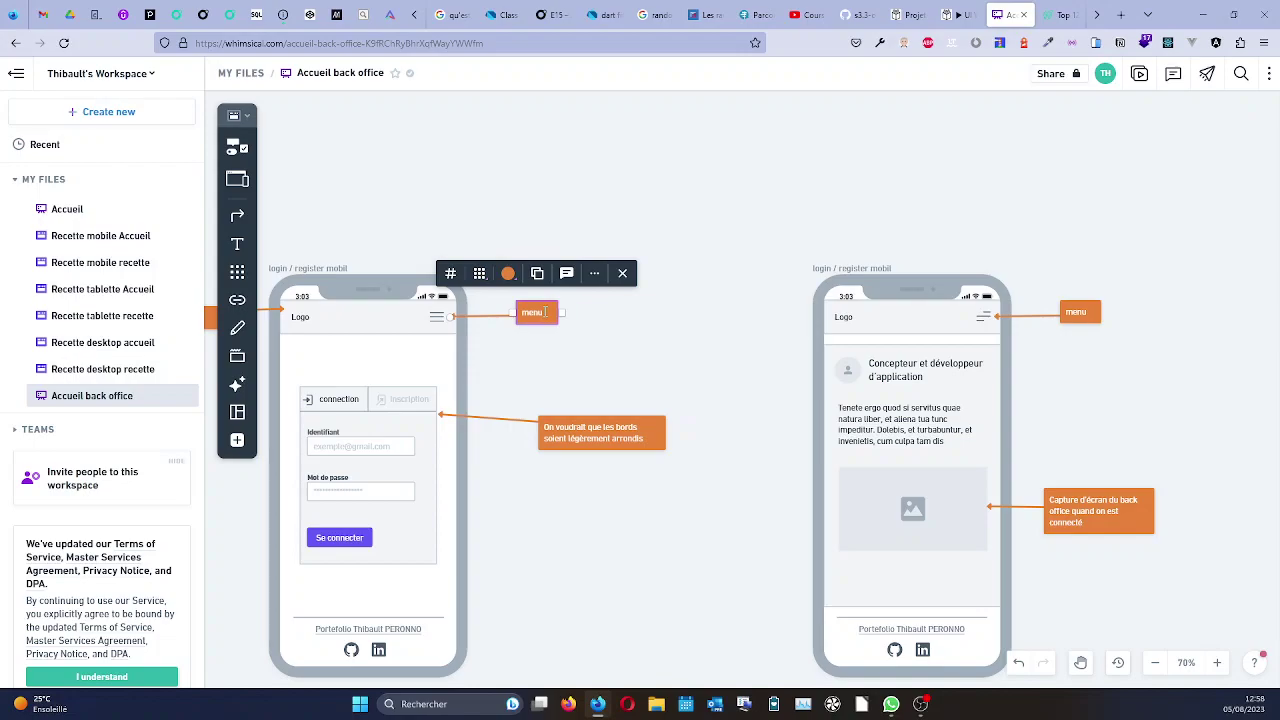
text(fermé)
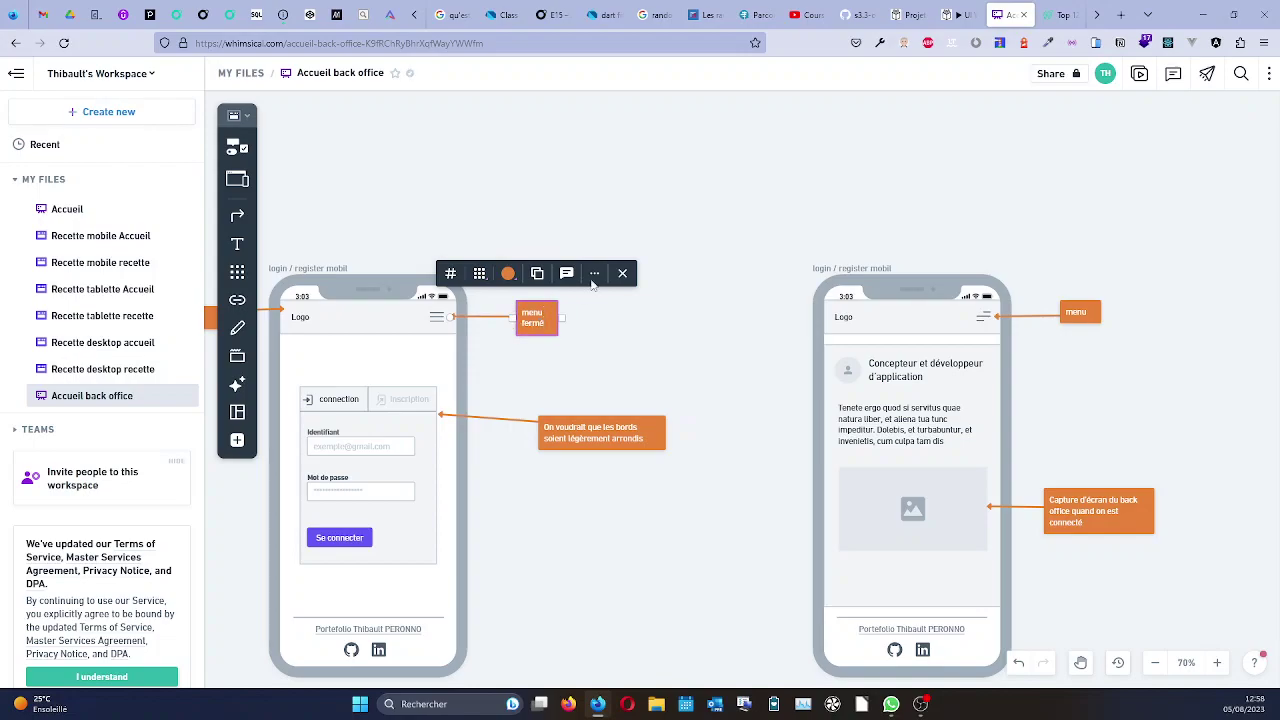
Change the back-office phone's menu note to "menu ouvert".
click(1087, 316)
click(1088, 315)
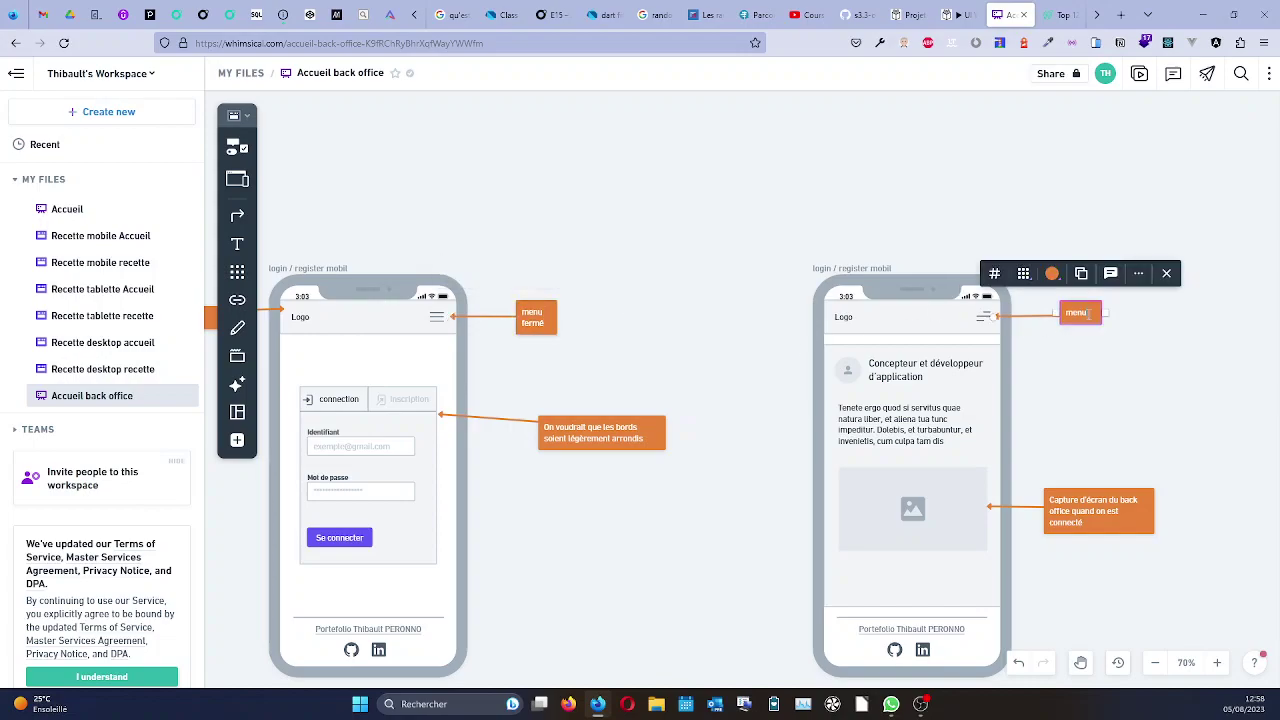
text(ouvert)
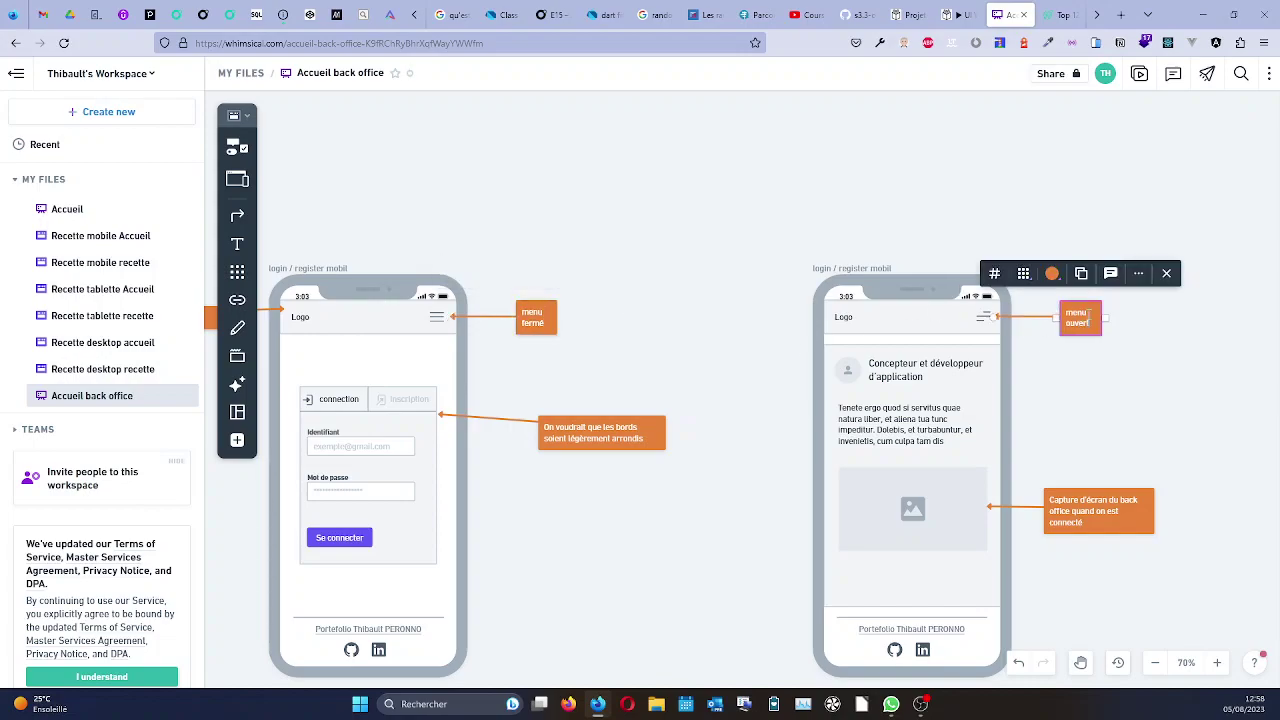
click(1080, 420)
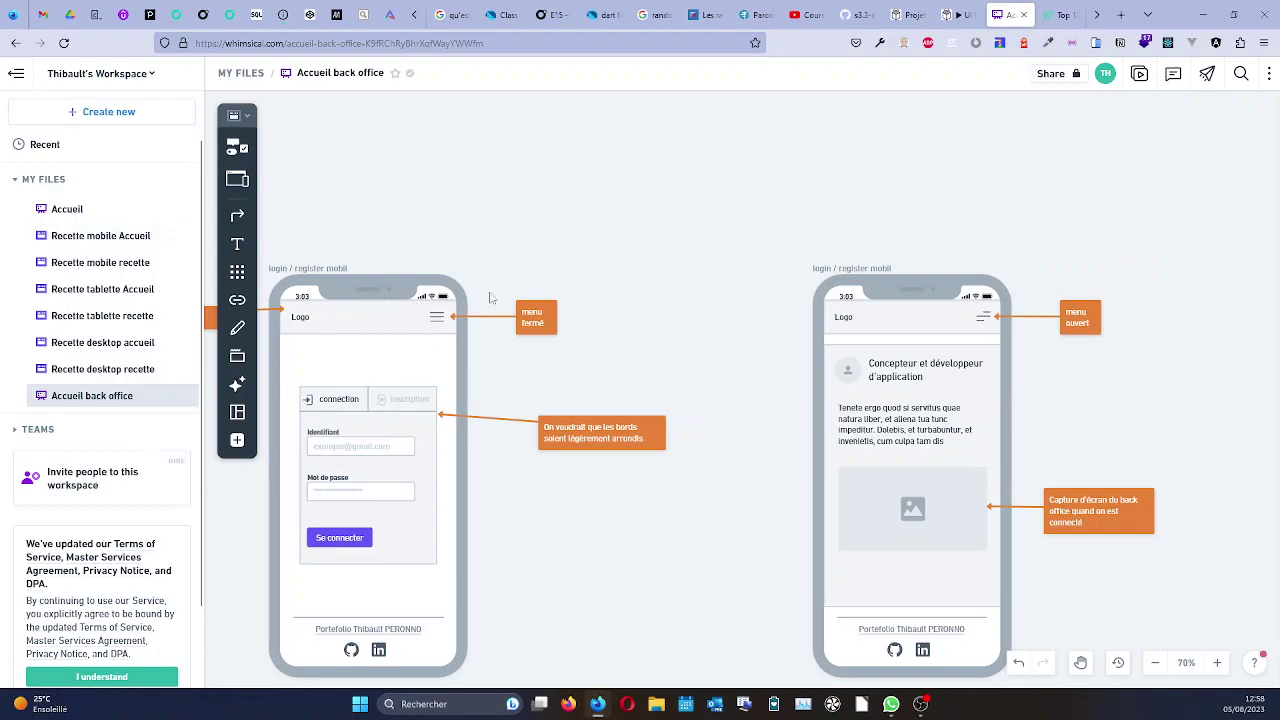
scroll(672, 311, down, 3)
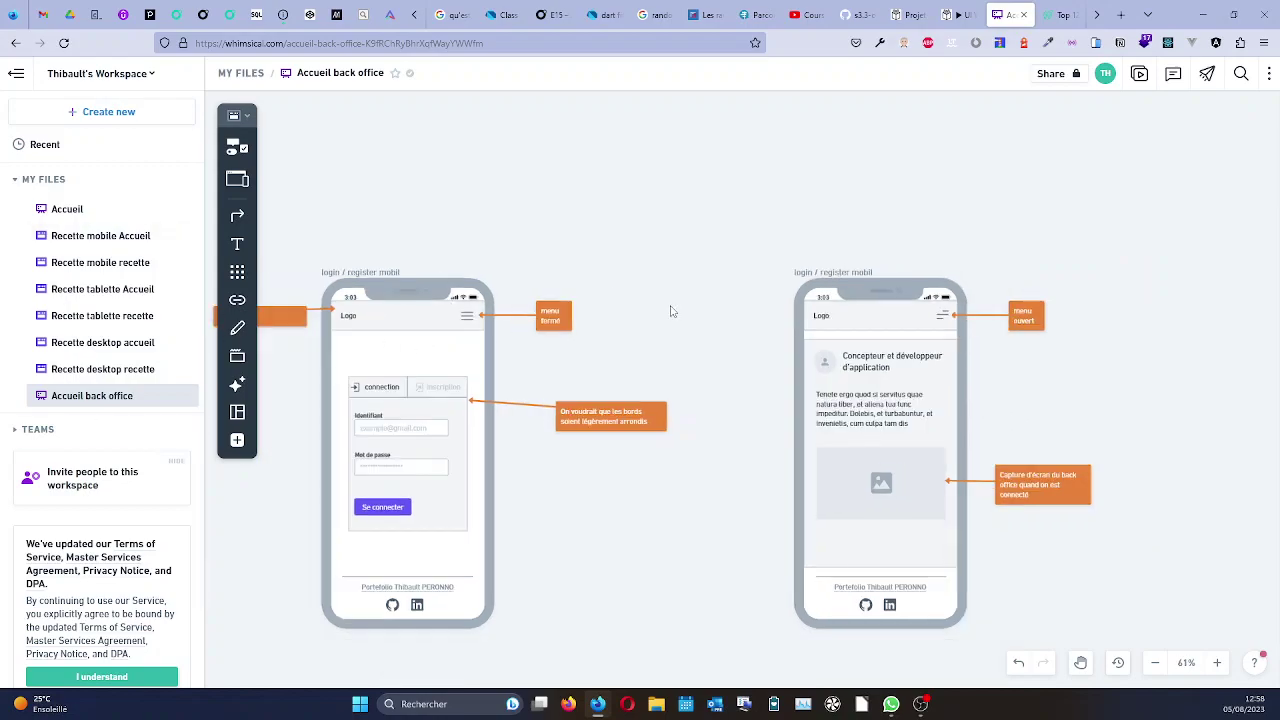